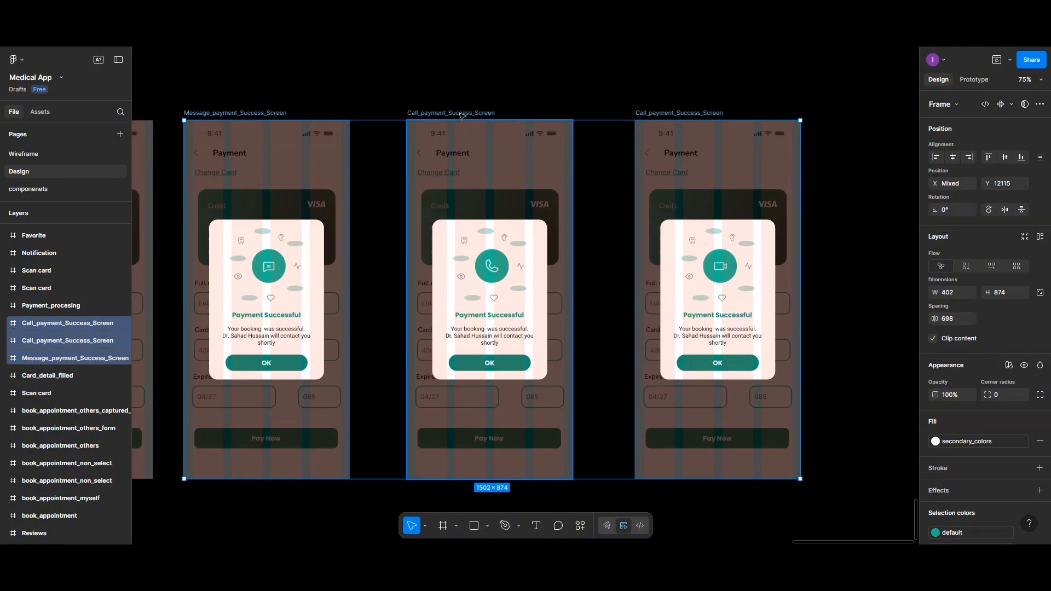
# Step: Duplicate the three selected payment success screens and place the copies in the empty canvas area beside the originals
pyautogui.scroll(-5, 461, 115)
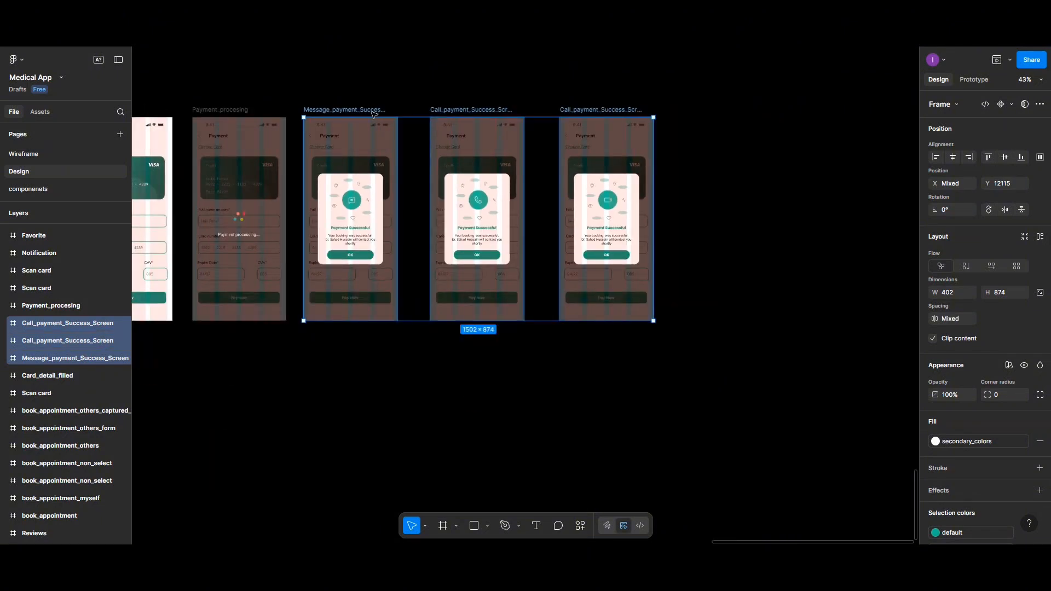
pyautogui.moveTo(374, 114); pyautogui.dragTo(737, 126)
pyautogui.scroll(3, 738, 126)
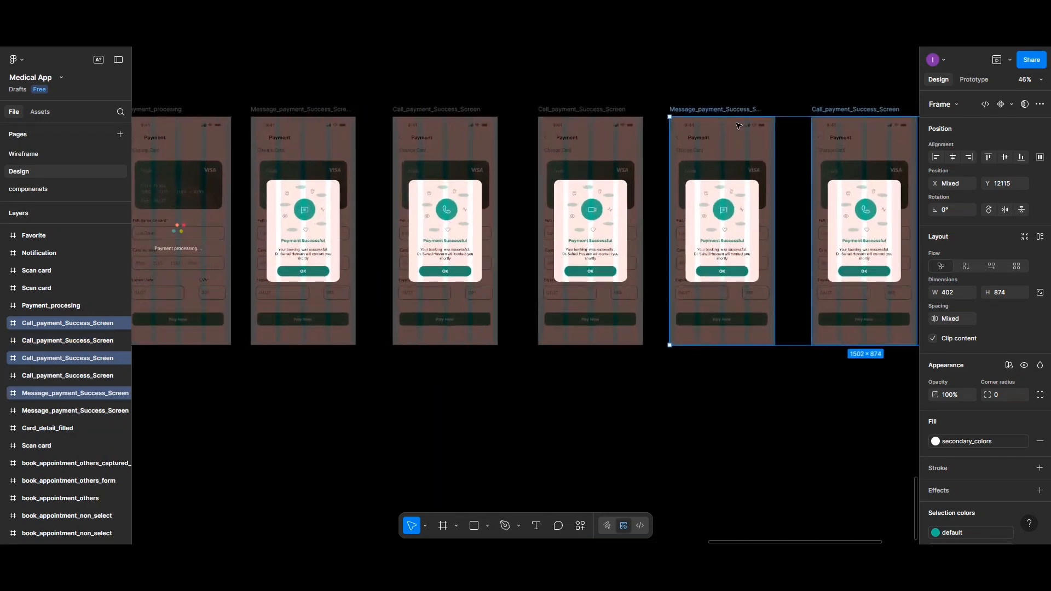
# Step: Rename the duplicated message payment screen as Message_payment_error_Screen
pyautogui.scroll(1, 737, 126)
pyautogui.hscroll(5, 738, 126)
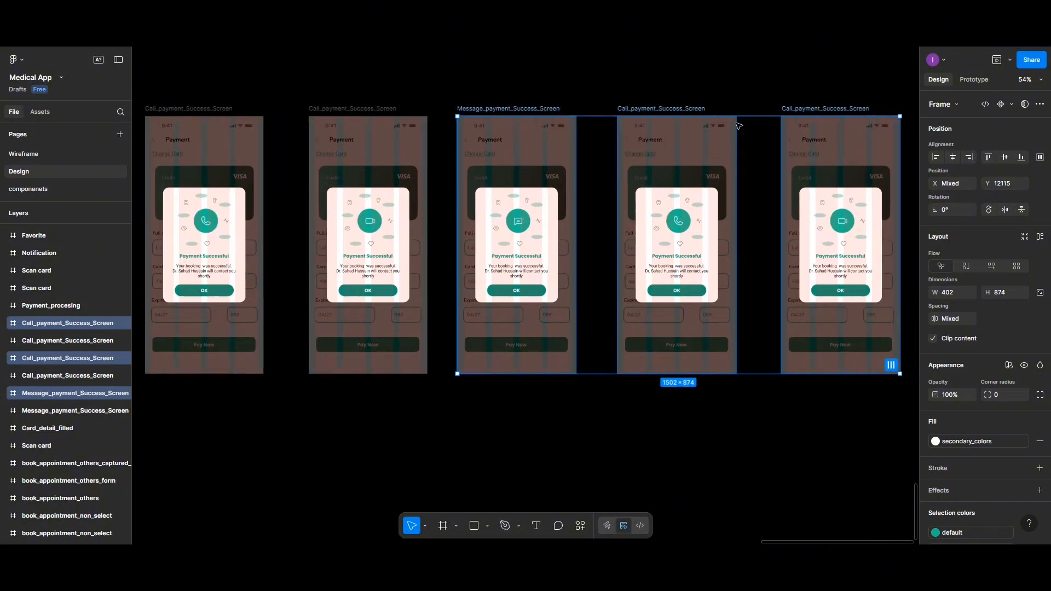
pyautogui.hscroll(-1, 737, 126)
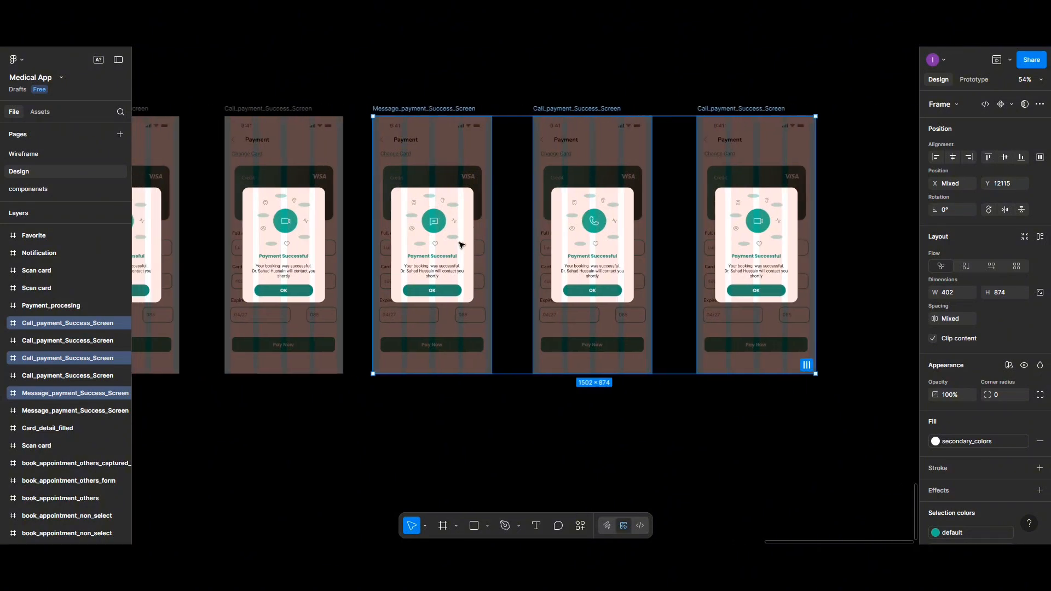
pyautogui.scroll(2, 460, 244)
pyautogui.scroll(1, 460, 245)
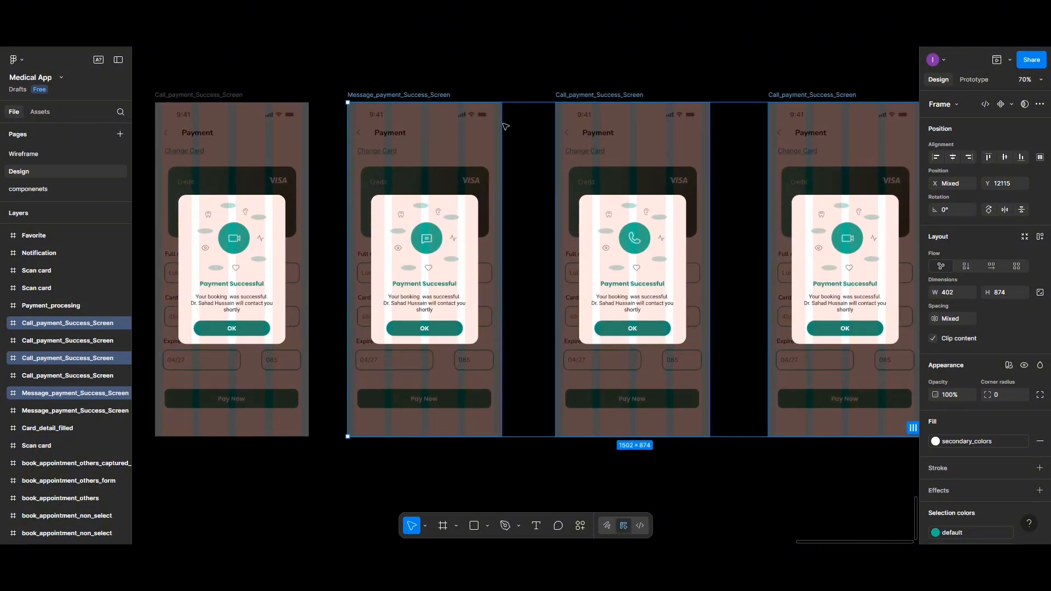
pyautogui.scroll(1, 457, 169)
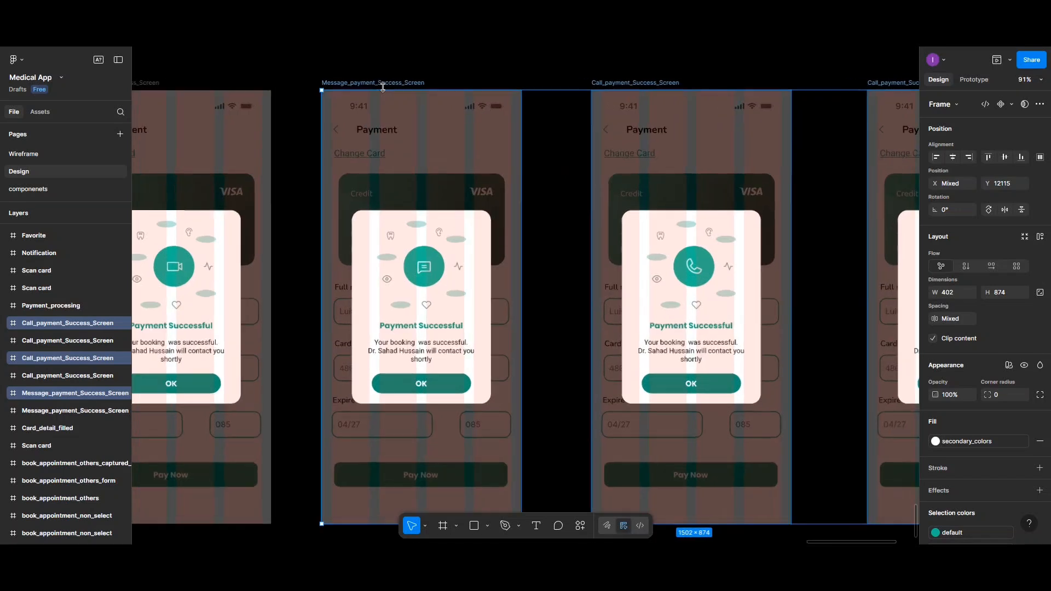
pyautogui.scroll(1, 389, 87)
pyautogui.doubleClick(384, 83)
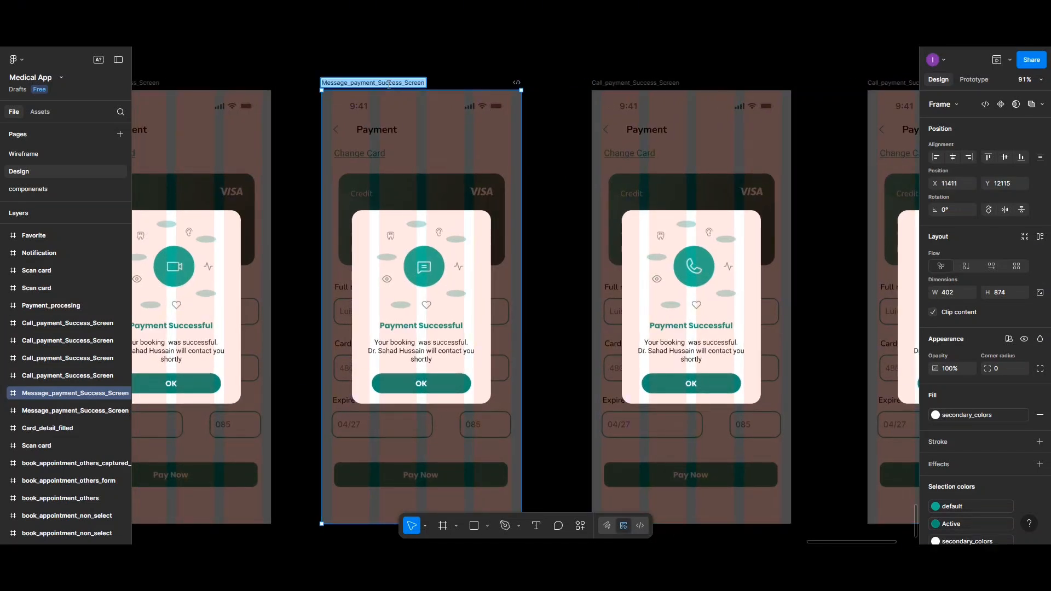
pyautogui.click(382, 83)
pyautogui.moveTo(379, 83); pyautogui.dragTo(403, 82)
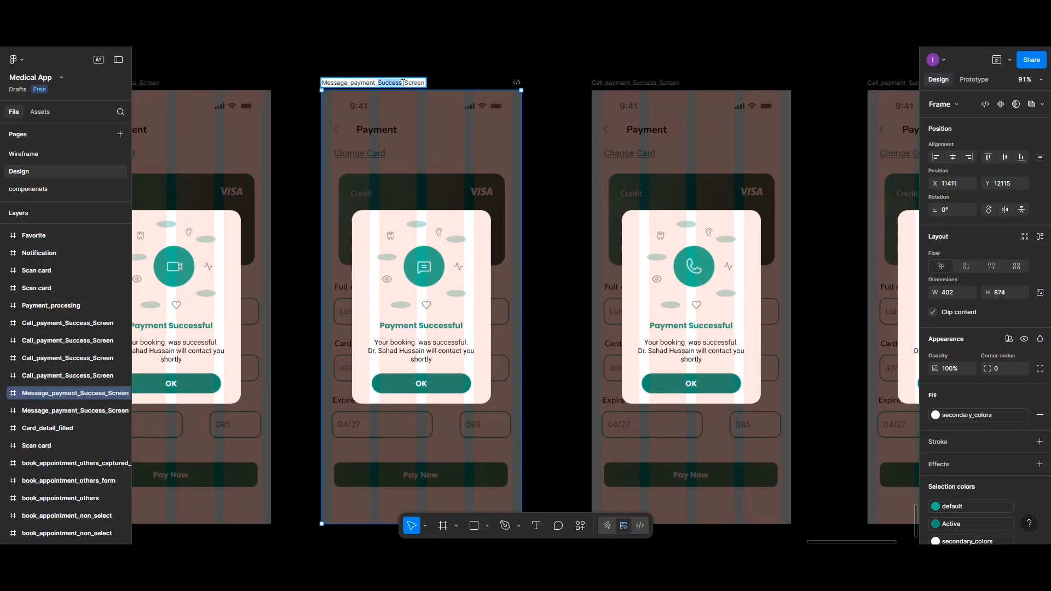
pyautogui.write('error')
pyautogui.click(430, 282)
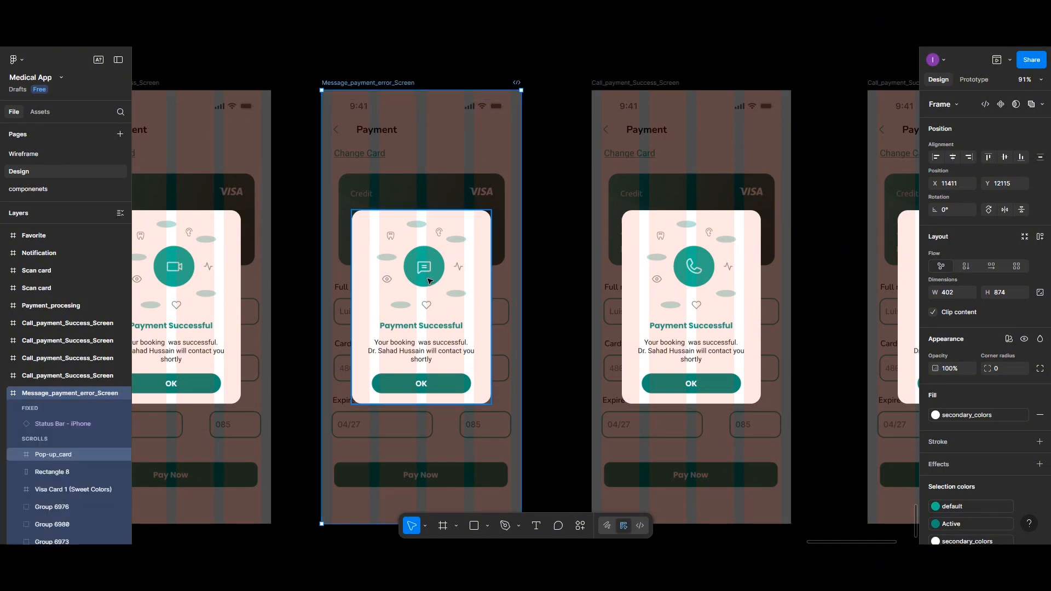
# Step: Change the fill of the circle behind the message icon in the error pop-up to red A92034
pyautogui.doubleClick(429, 281)
pyautogui.doubleClick(429, 282)
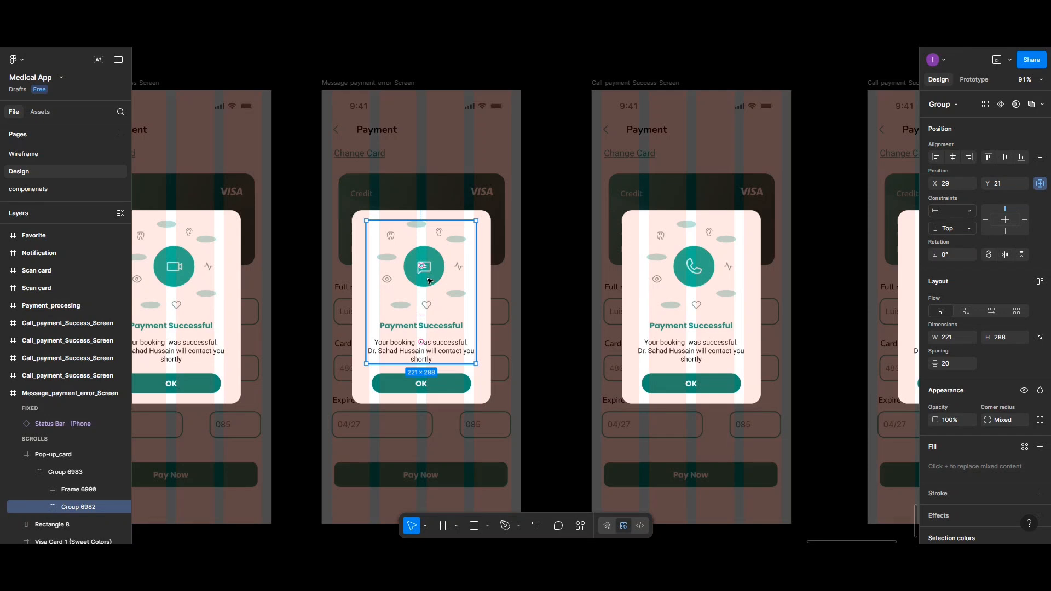
pyautogui.doubleClick(429, 281)
pyautogui.doubleClick(430, 281)
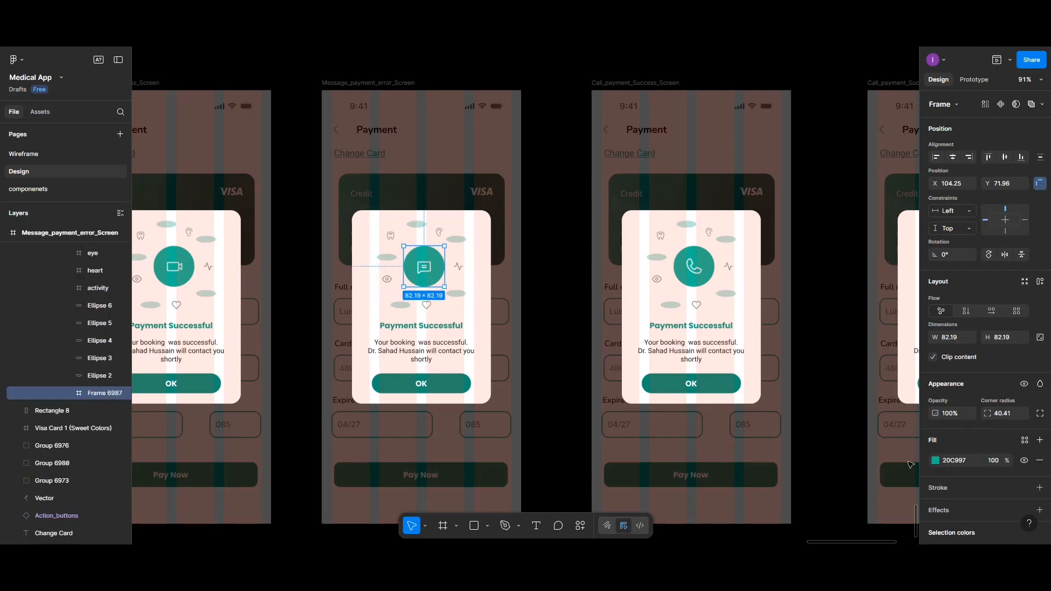
pyautogui.click(934, 461)
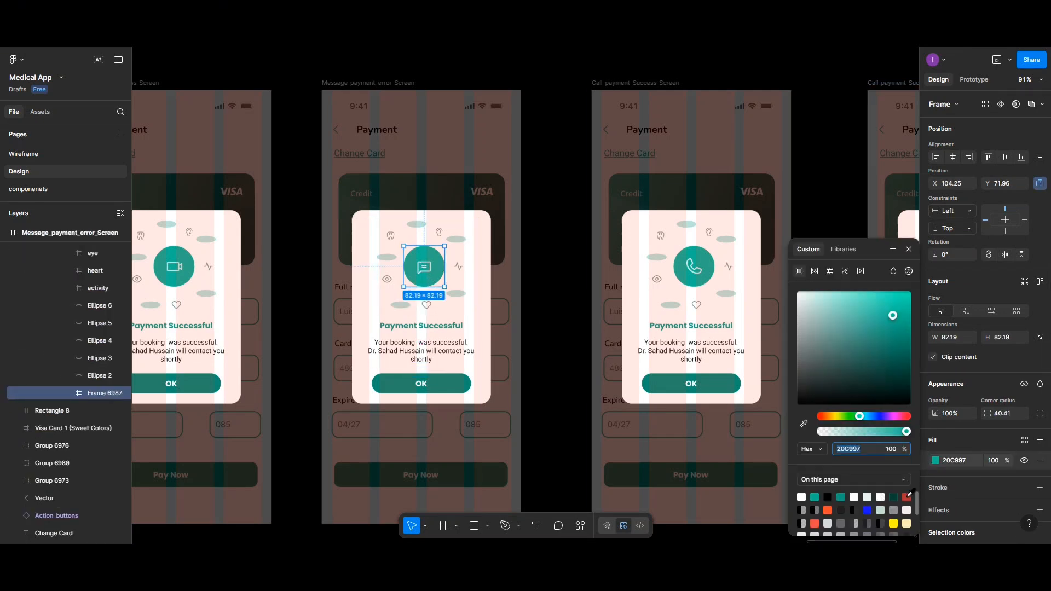
pyautogui.click(906, 497)
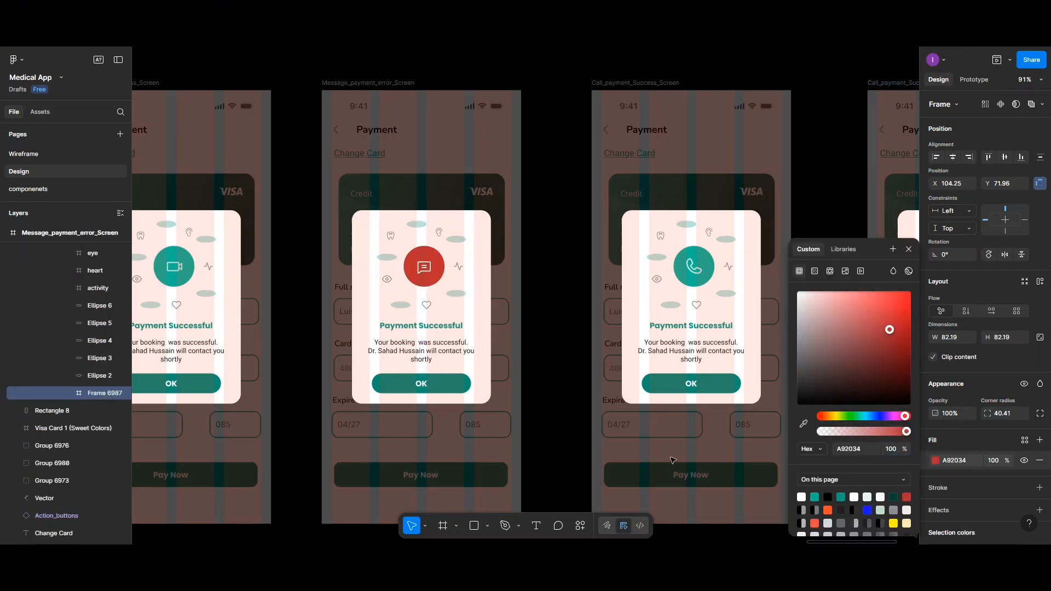
# Step: Replace the "Payment Successful" heading in the message error pop-up with "Oops, Failed"
pyautogui.click(414, 329)
pyautogui.click(414, 328)
pyautogui.doubleClick(414, 328)
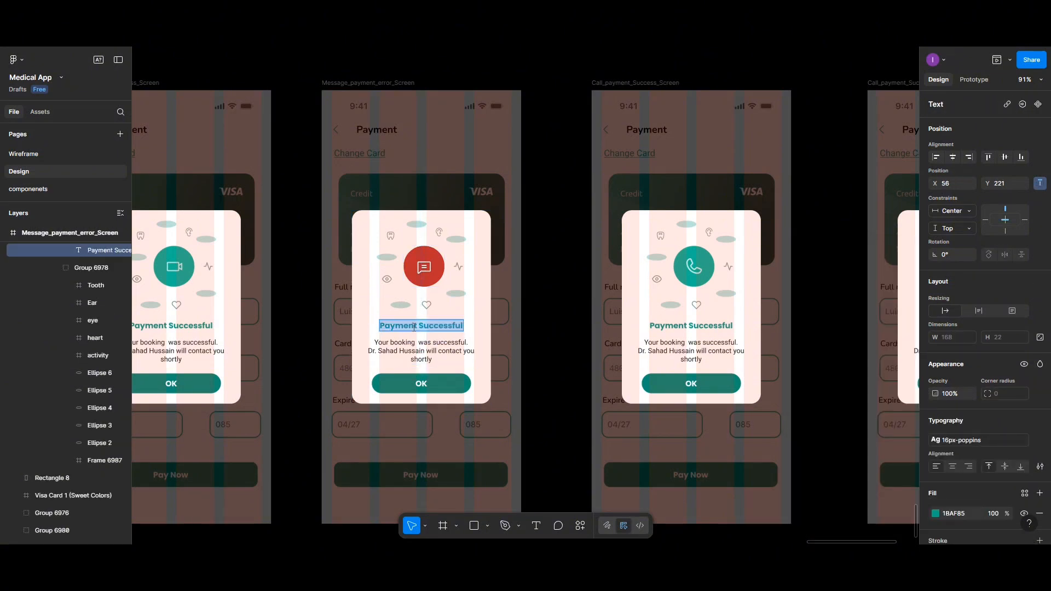
pyautogui.write('Oo')
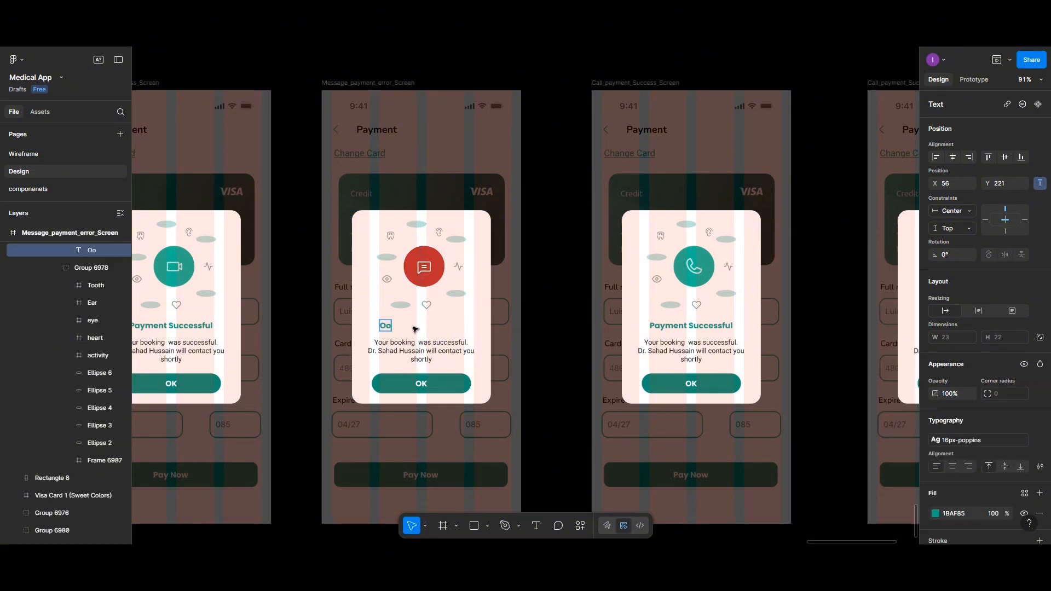
pyautogui.write('ps, Failed')
pyautogui.press('Escape')
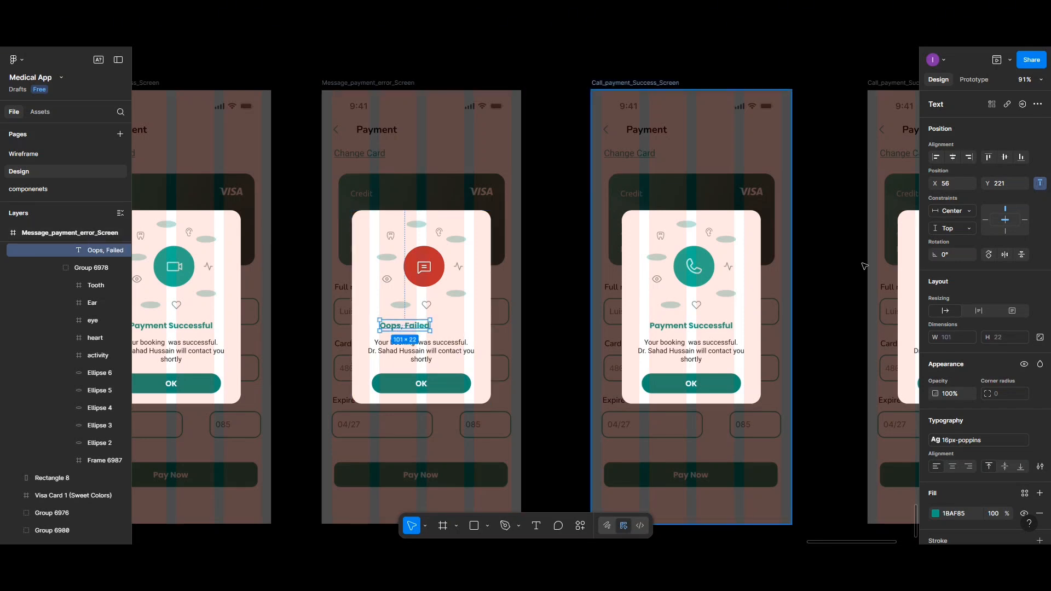
# Step: Center the "Oops, Failed" heading horizontally in the pop-up and change its fill to red A92034
pyautogui.click(953, 157)
pyautogui.click(934, 514)
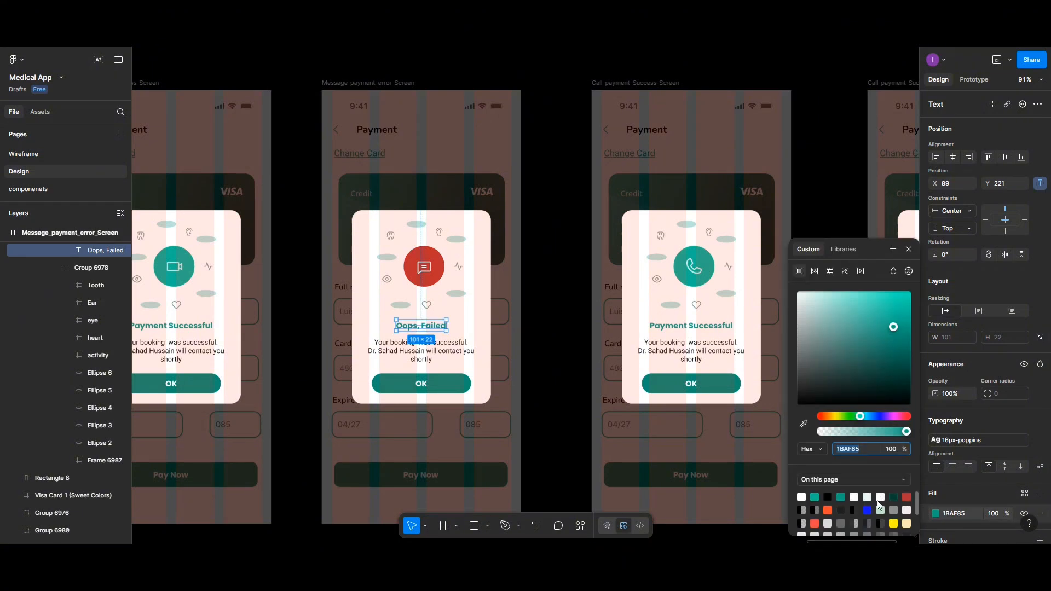
pyautogui.click(906, 496)
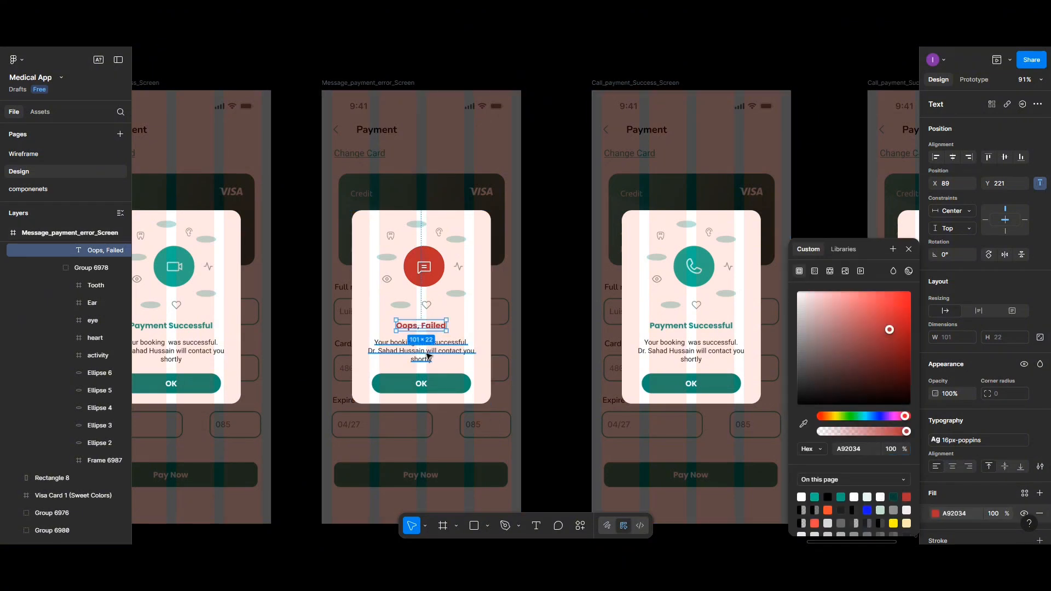
# Step: Replace the pop-up's body text with "Your payment was not successful." and, on a second line, Please "Try again"
pyautogui.click(427, 355)
pyautogui.tripleClick(427, 356)
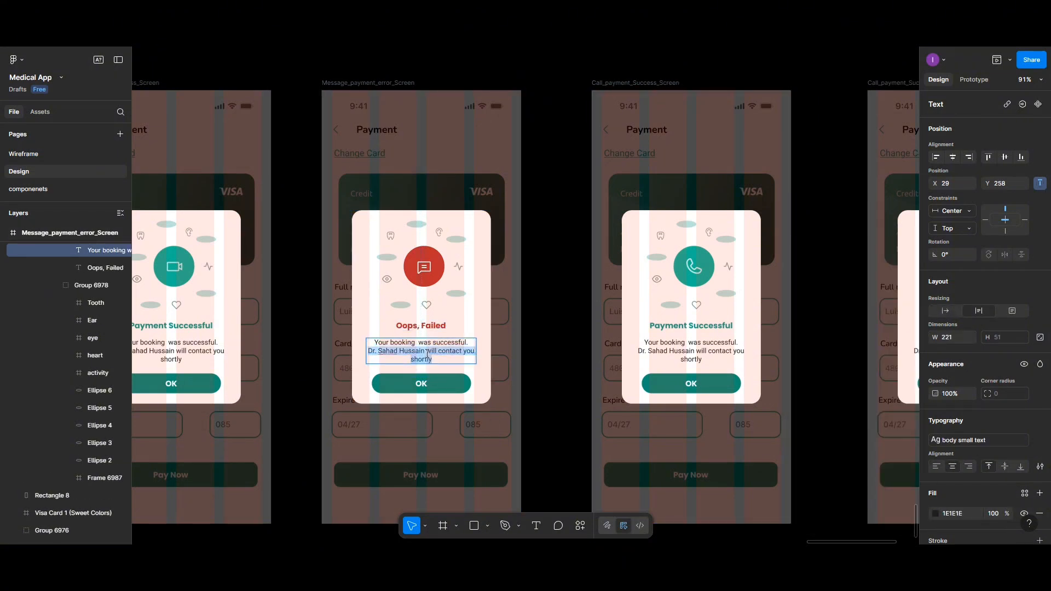
pyautogui.hotkey('ctrl', 'a')
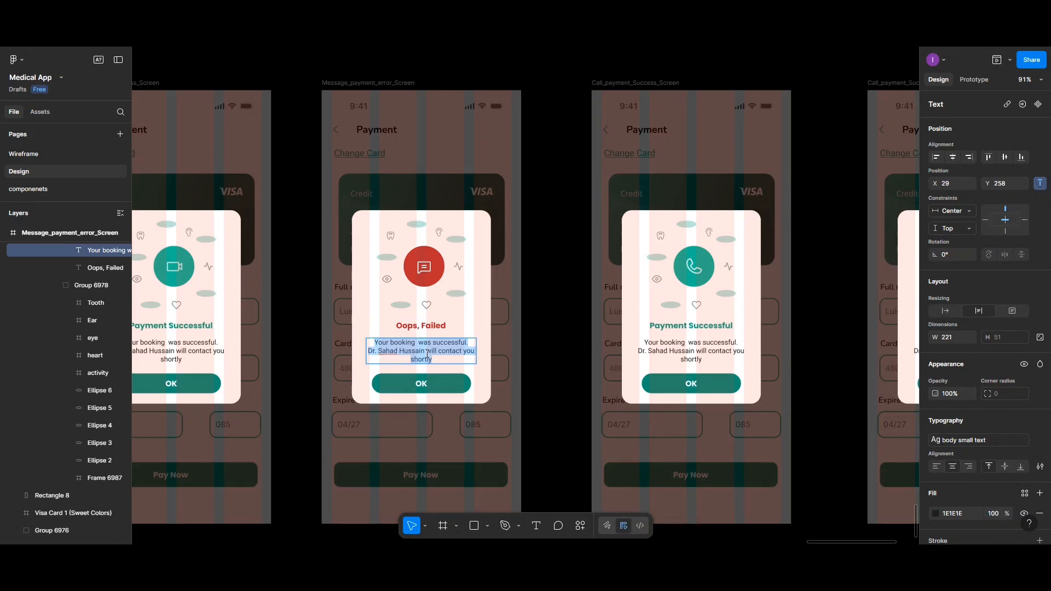
pyautogui.write('y')
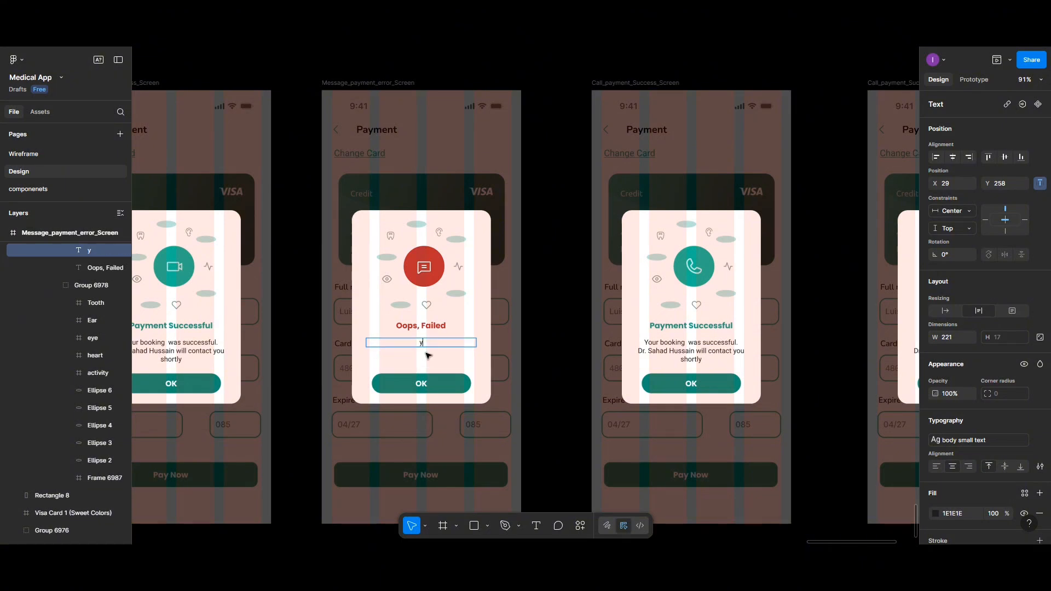
pyautogui.write('our')
pyautogui.press('BackSpace')
pyautogui.press('BackSpace')
pyautogui.press('BackSpace')
pyautogui.press('BackSpace')
pyautogui.press('BackSpace')
pyautogui.write('Your')
pyautogui.write(' wa')
pyautogui.press('BackSpace')
pyautogui.press('BackSpace')
pyautogui.write('payment was not successfu')
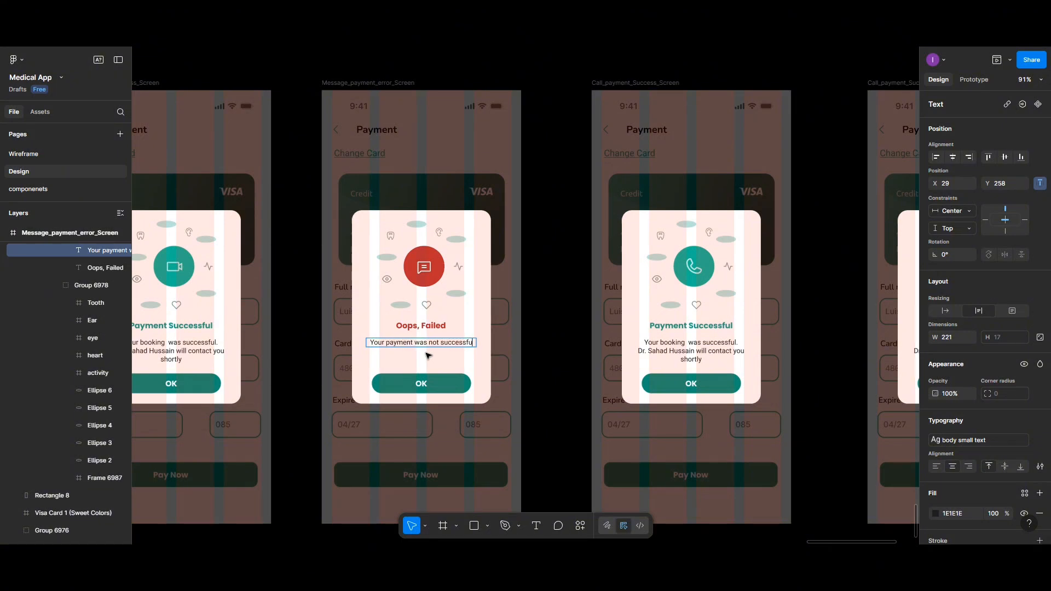
pyautogui.write('l.')
pyautogui.press('Return')
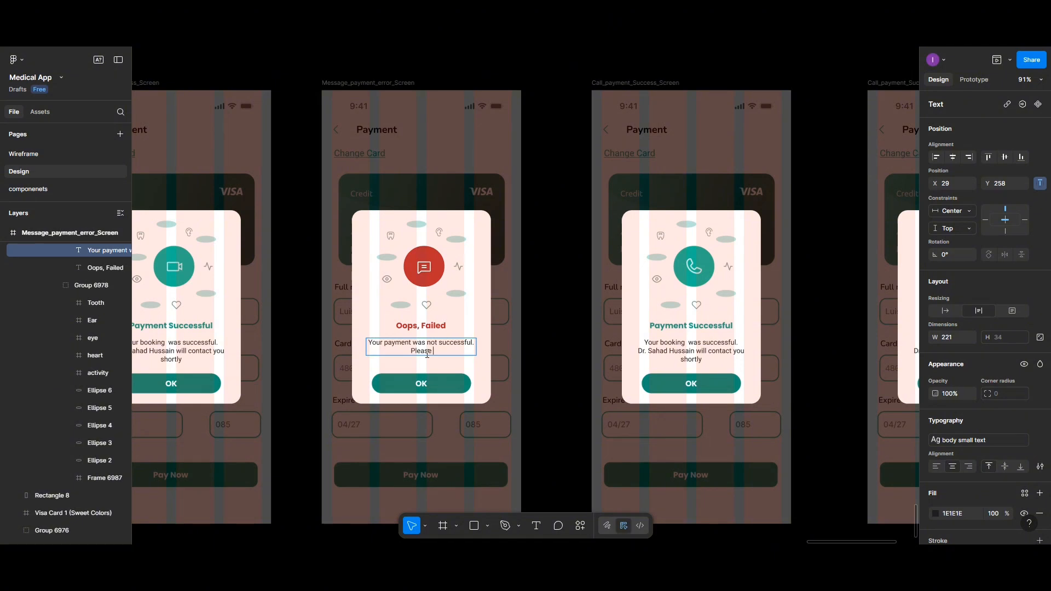
pyautogui.write('Please "Try again')
pyautogui.press('Escape')
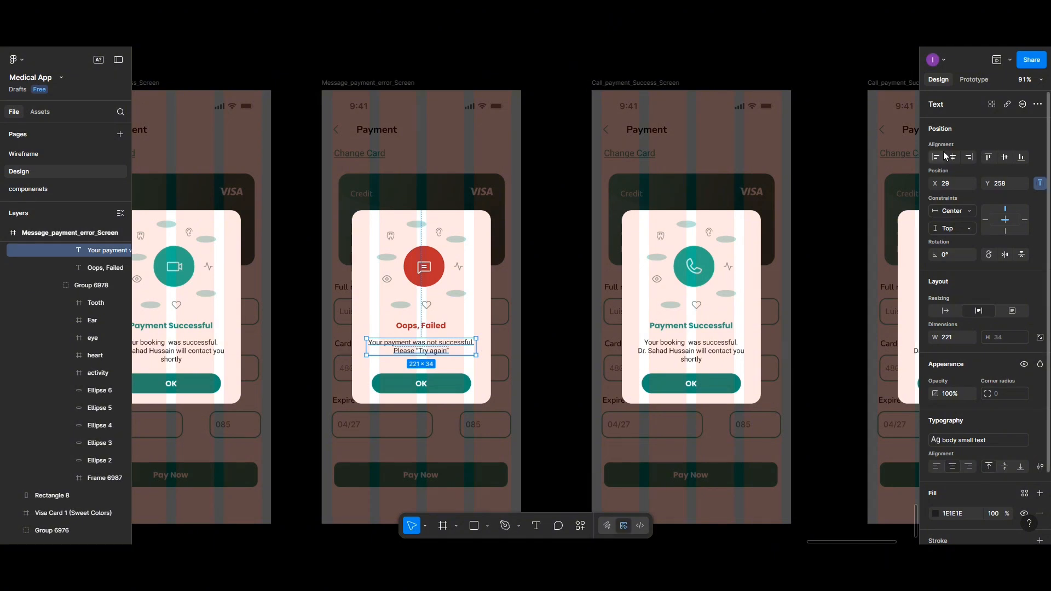
# Step: Change the pop-up's OK button label to "Try again" and center it horizontally in the button
pyautogui.click(447, 387)
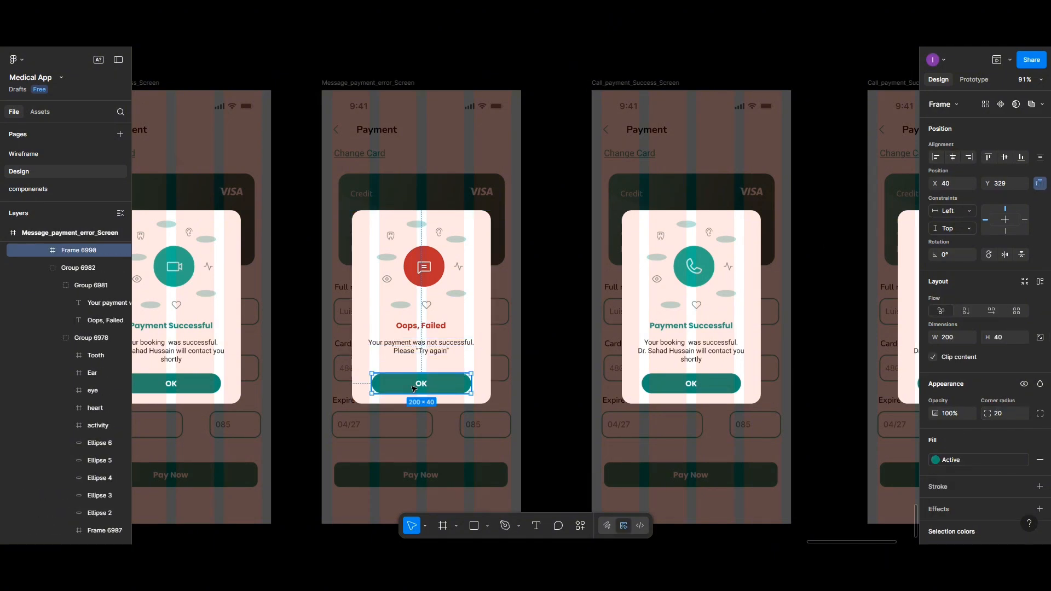
pyautogui.doubleClick(422, 385)
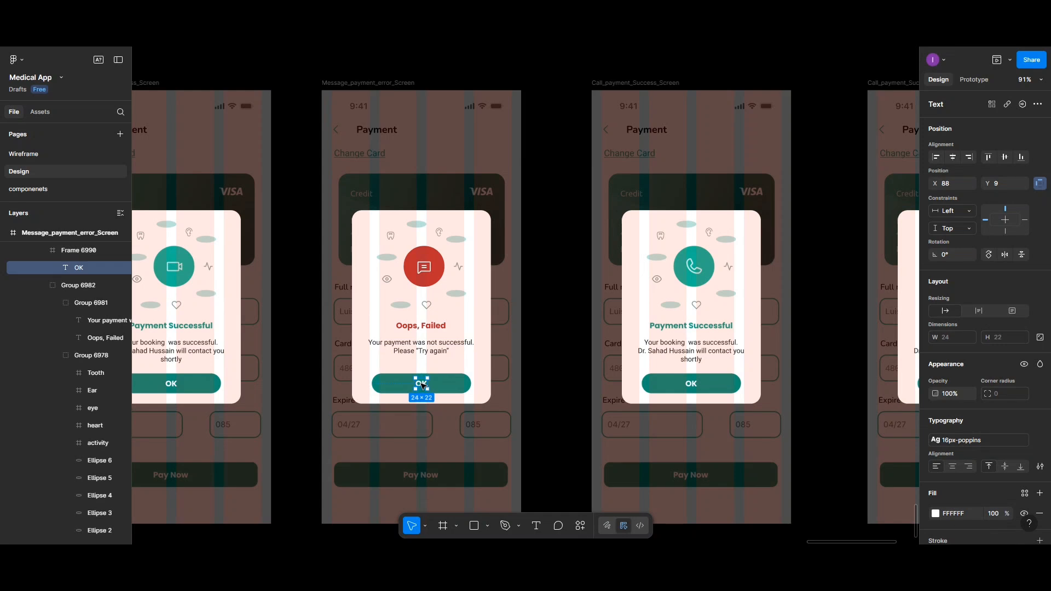
pyautogui.doubleClick(422, 386)
pyautogui.write('Try again')
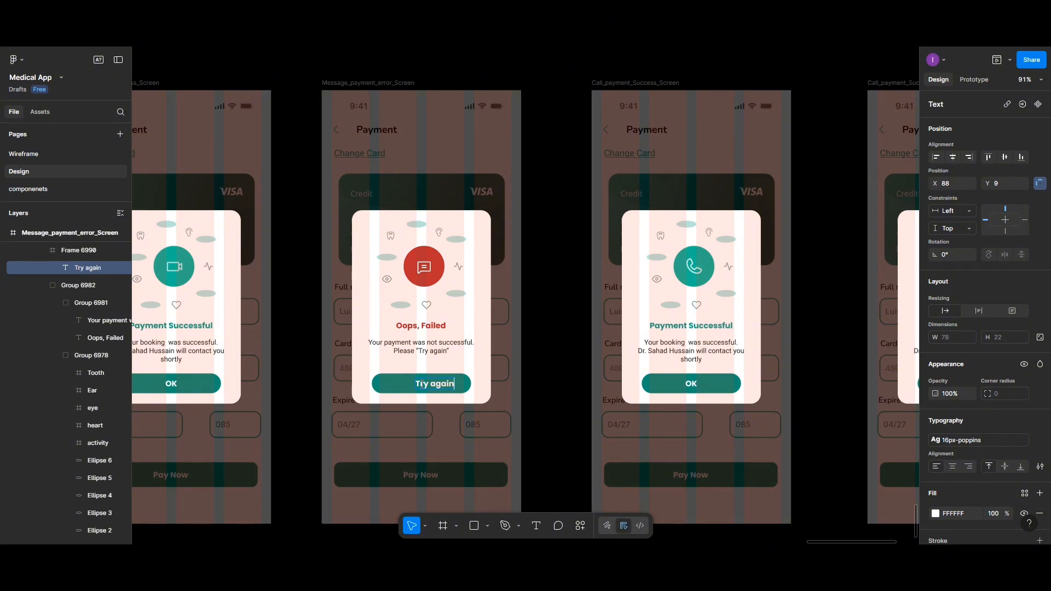
pyautogui.press('Escape')
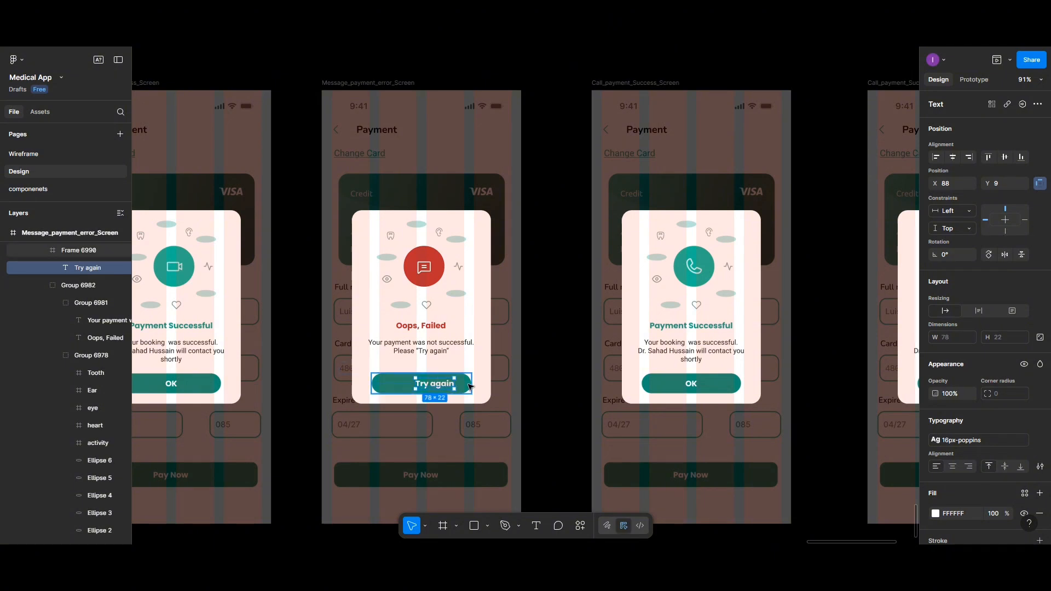
pyautogui.click(952, 157)
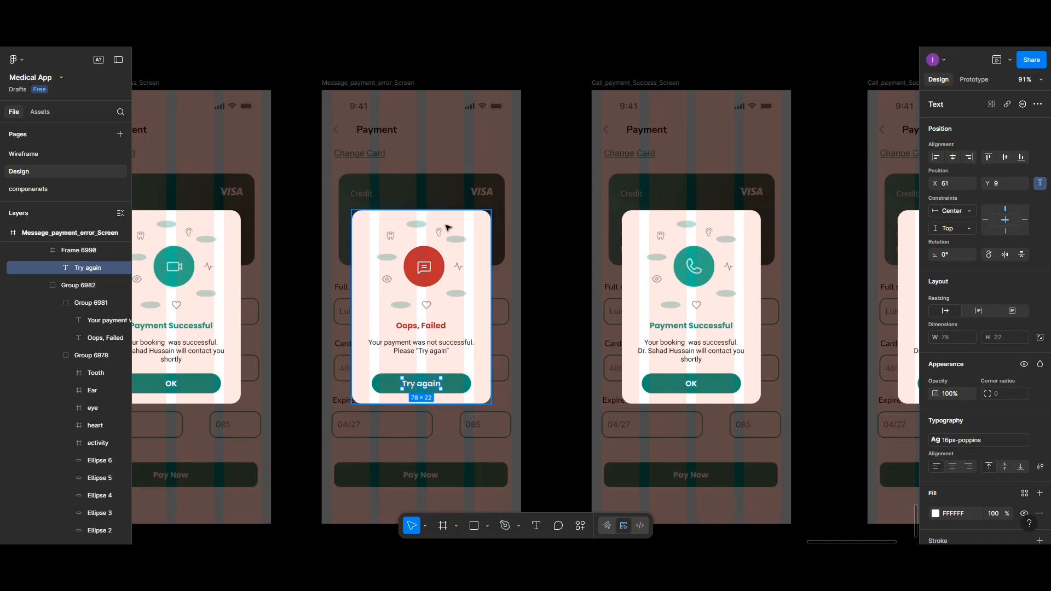
# Step: Rename the duplicated payment screen with the phone icon as Call_payment_error_Screen
pyautogui.scroll(-2, 448, 227)
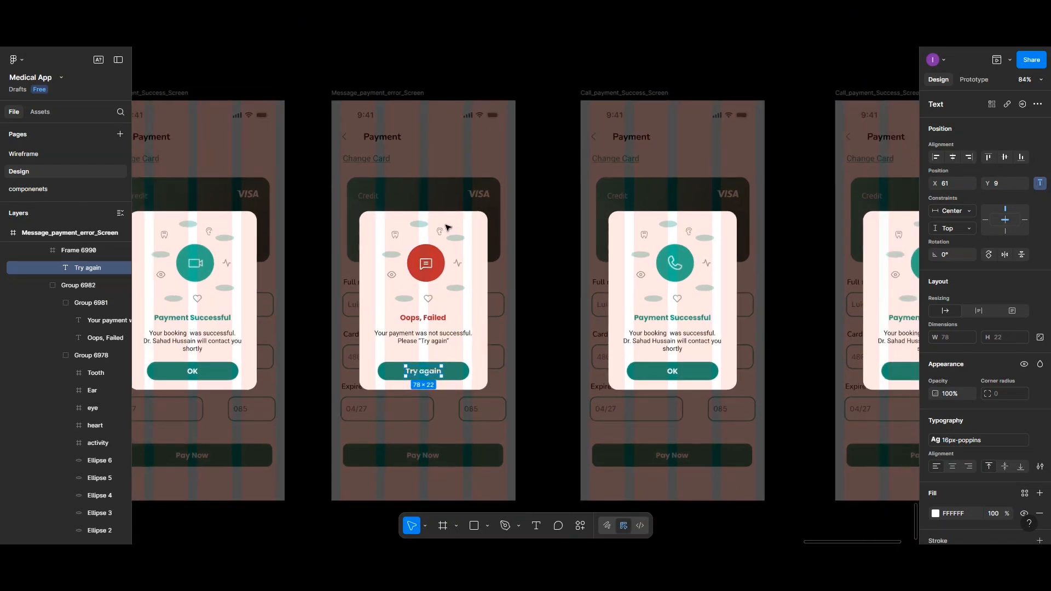
pyautogui.hscroll(3, 632, 199)
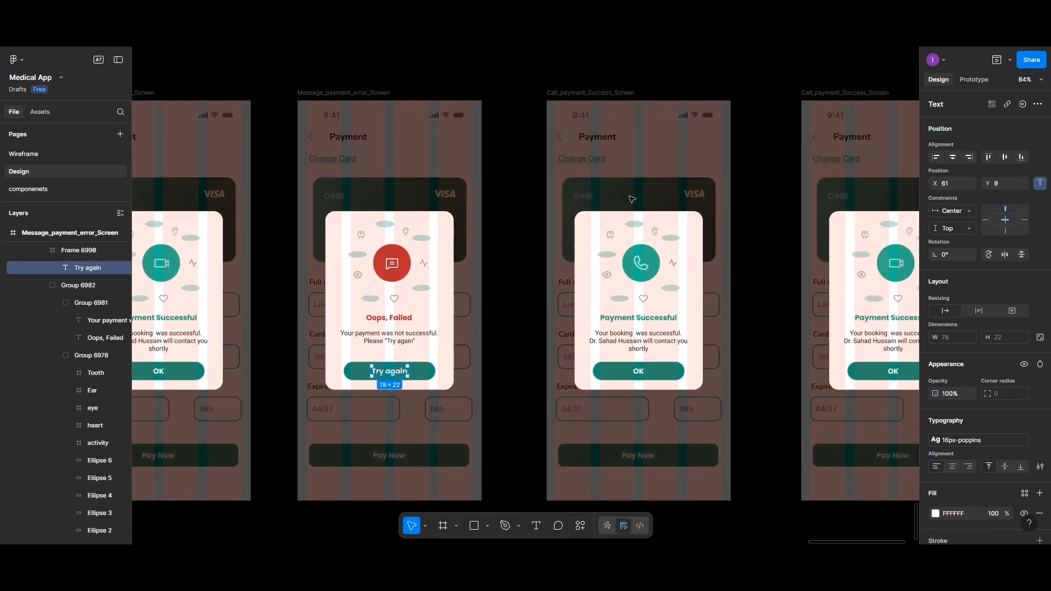
pyautogui.scroll(2, 545, 142)
pyautogui.hscroll(2, 544, 141)
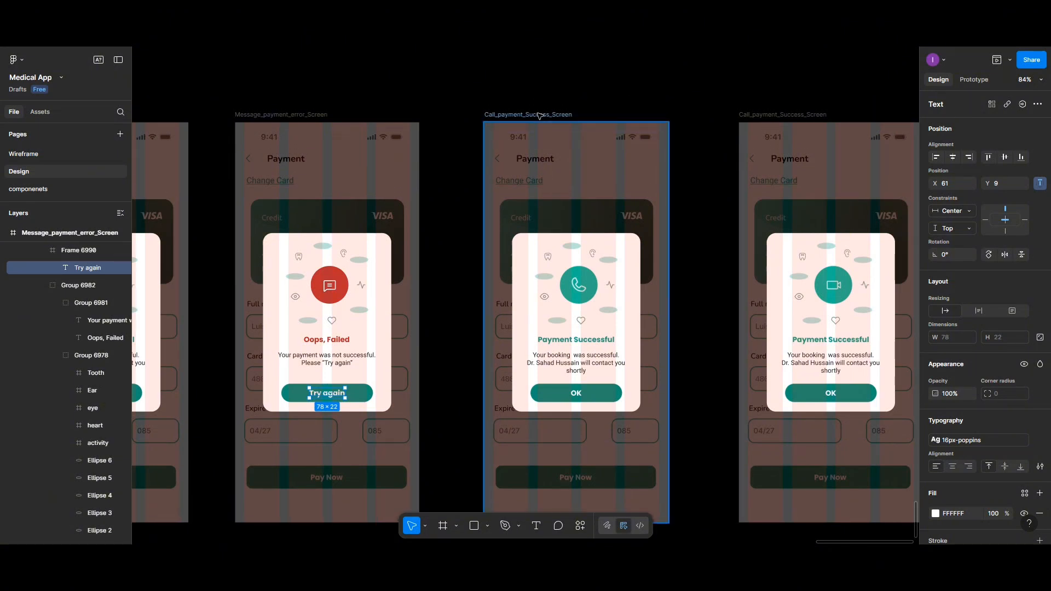
pyautogui.doubleClick(539, 115)
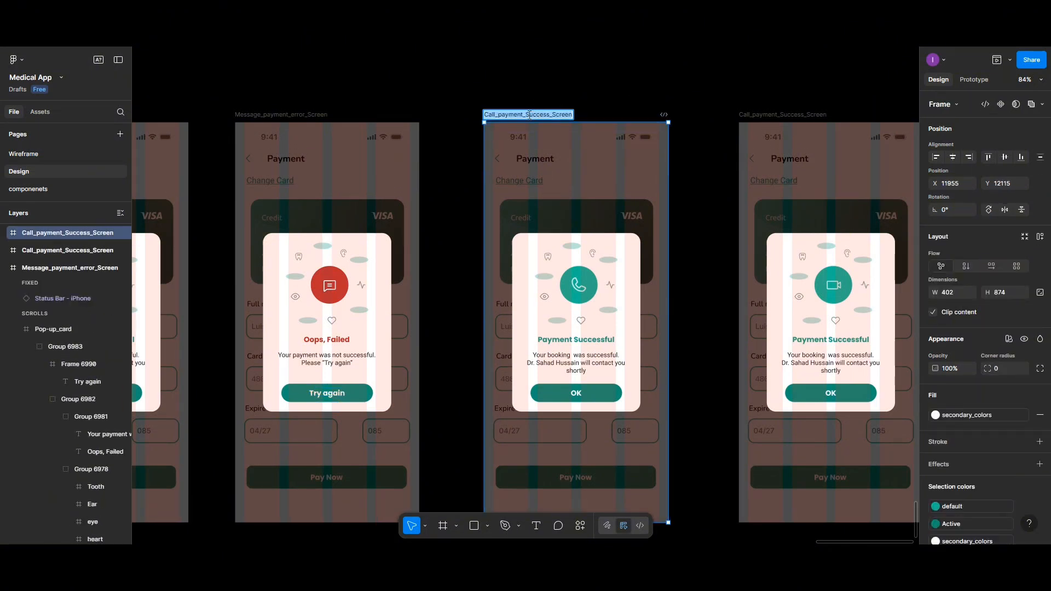
pyautogui.moveTo(525, 114); pyautogui.dragTo(548, 114)
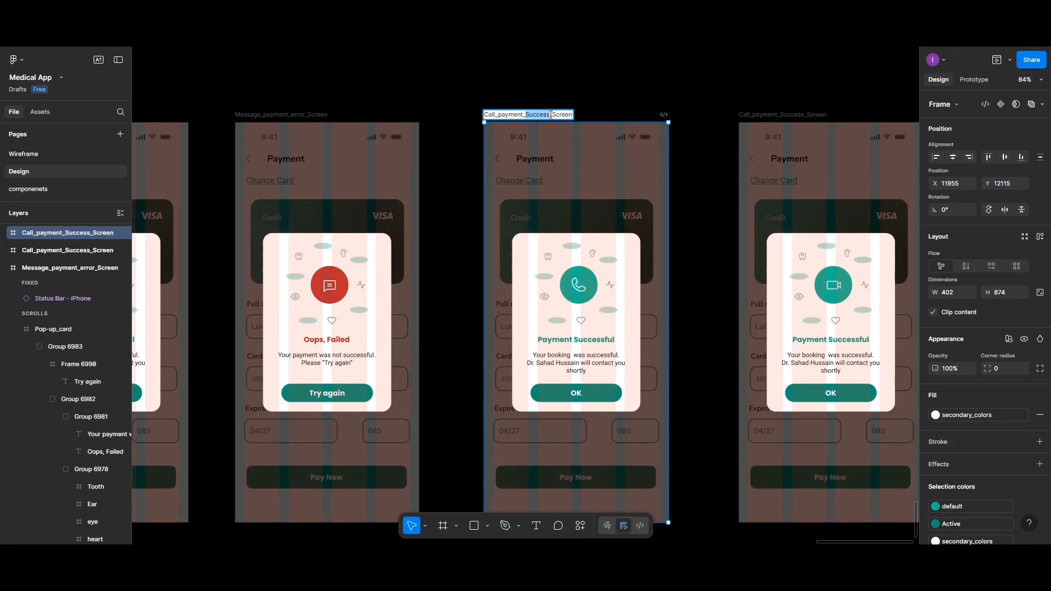
pyautogui.write('error')
pyautogui.click(583, 285)
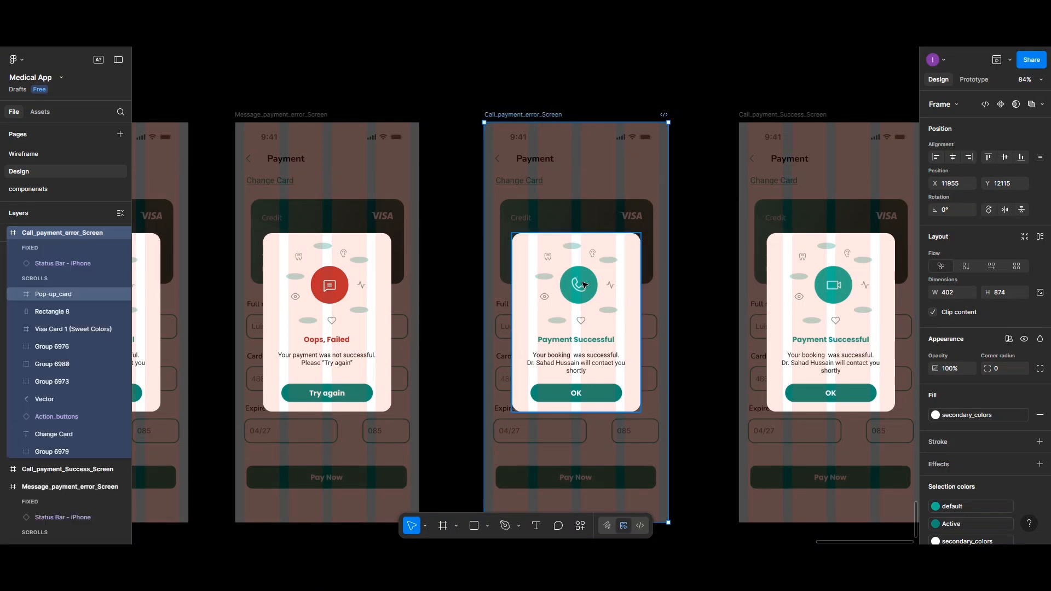
# Step: Change the fill of the phone icon's circle in the Call_payment_error_Screen pop-up to red A92034
pyautogui.click(583, 284)
pyautogui.doubleClick(584, 285)
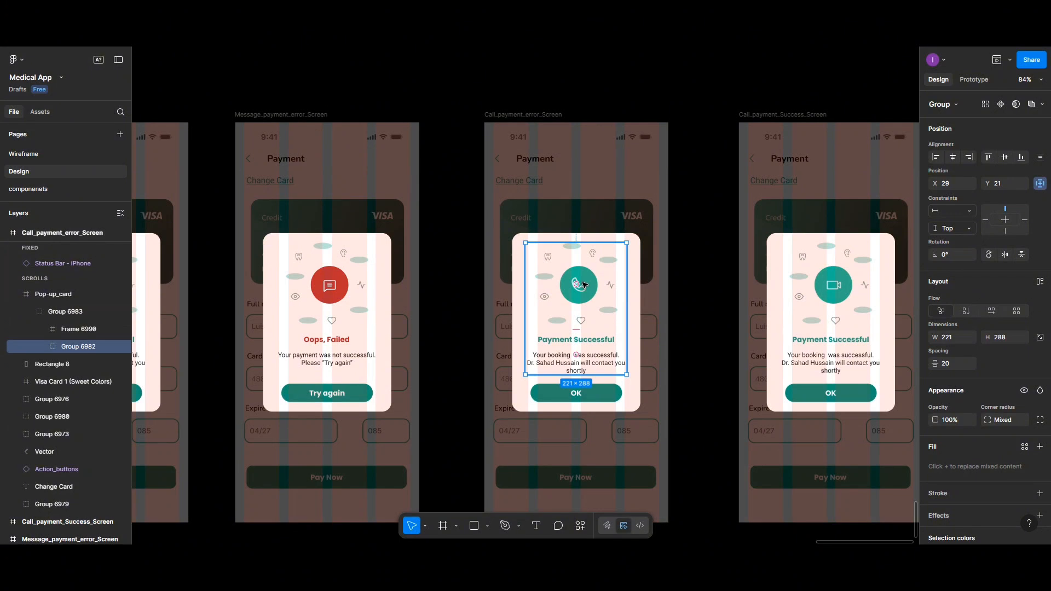
pyautogui.doubleClick(583, 284)
pyautogui.doubleClick(583, 285)
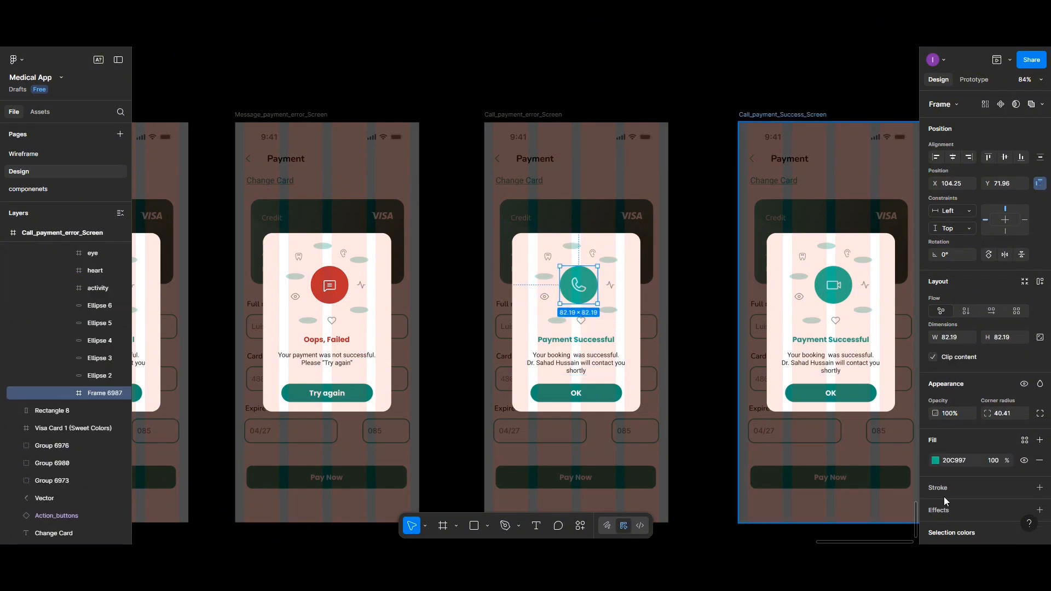
pyautogui.click(935, 460)
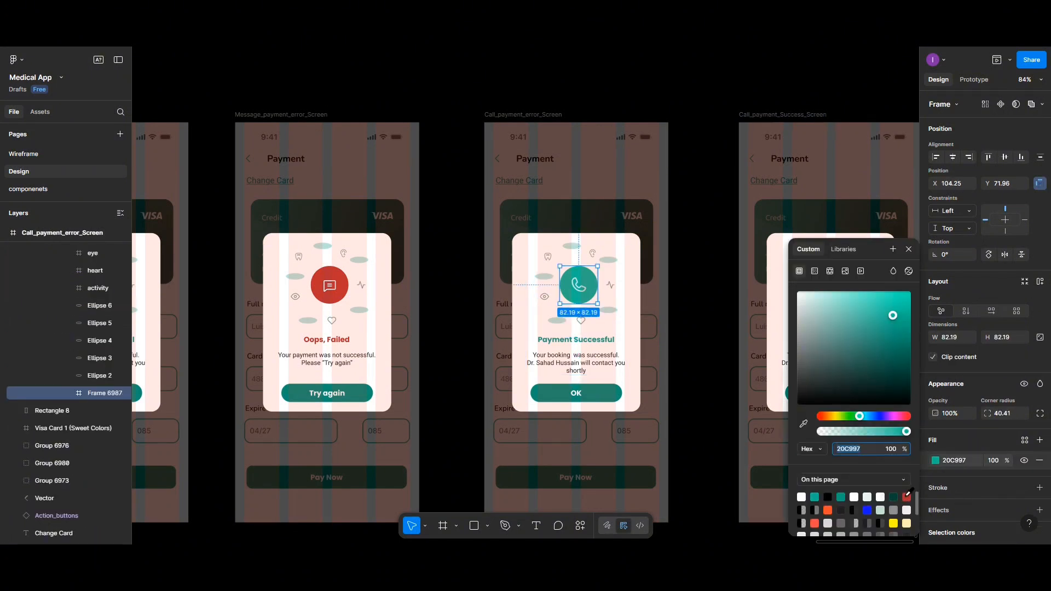
pyautogui.click(906, 497)
# Step: Delete the "Payment Successful" heading and the booking text below it from the call error pop-up
pyautogui.click(596, 340)
pyautogui.doubleClick(593, 340)
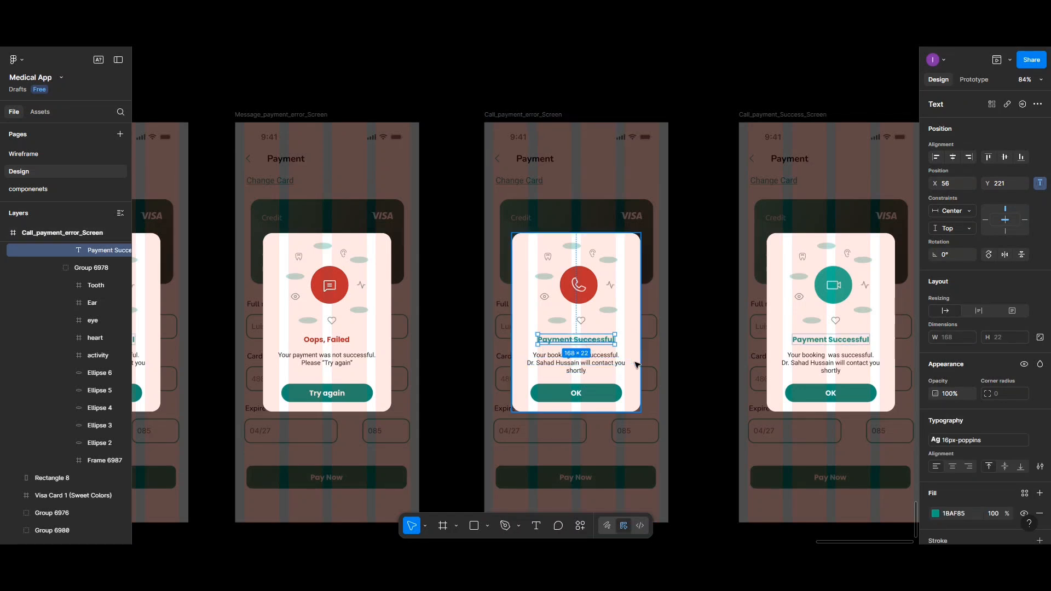
pyautogui.keyDown('shift'); pyautogui.click(602, 369); pyautogui.keyUp('shift')
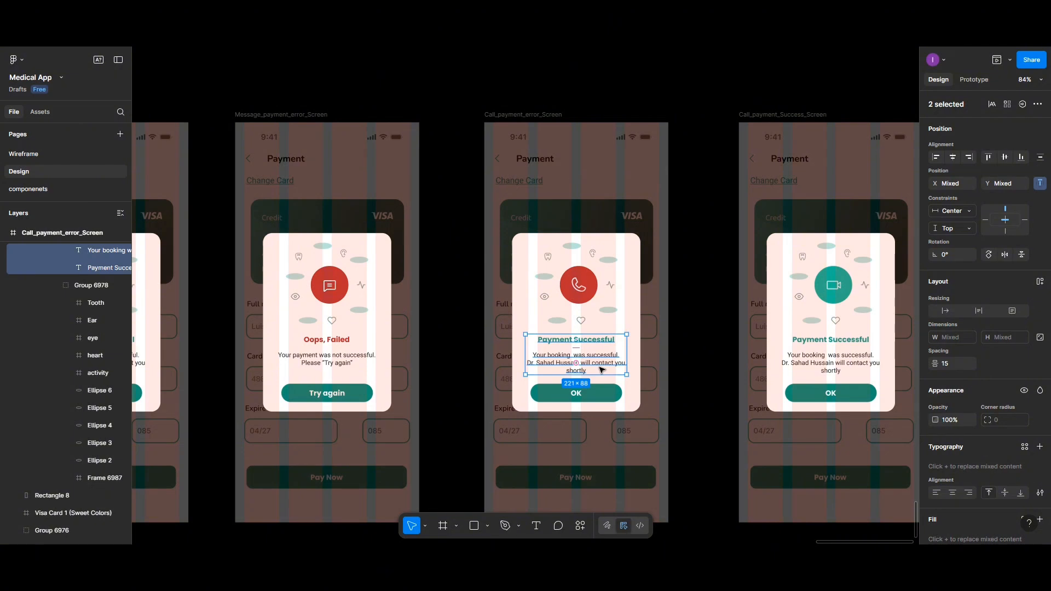
pyautogui.press('Delete')
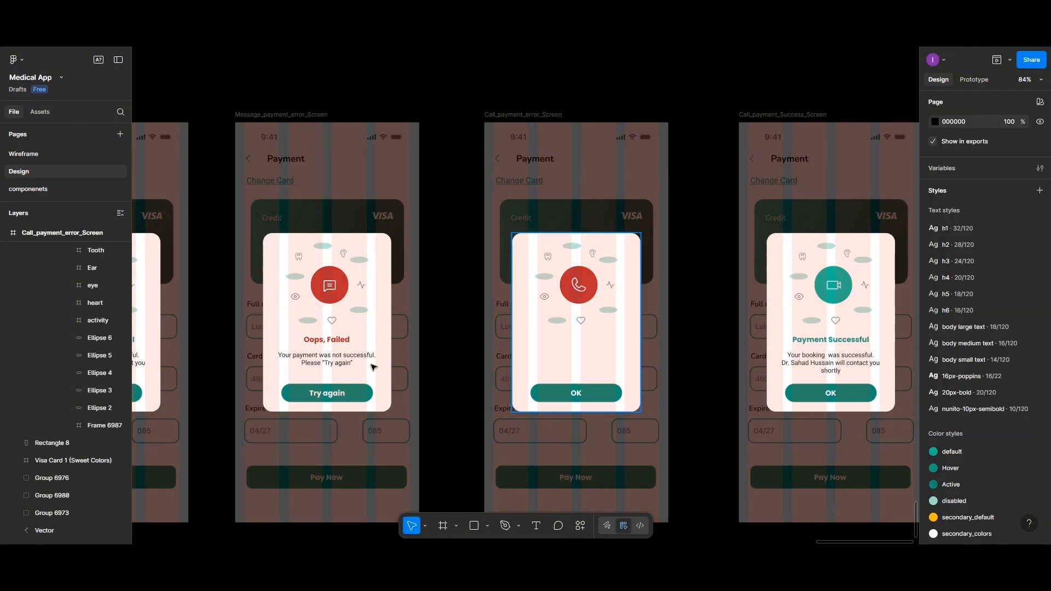
# Step: Copy the "Oops, Failed" text group from the message error pop-up into the call error pop-up and place it at X 31, Y 222
pyautogui.click(332, 343)
pyautogui.doubleClick(332, 343)
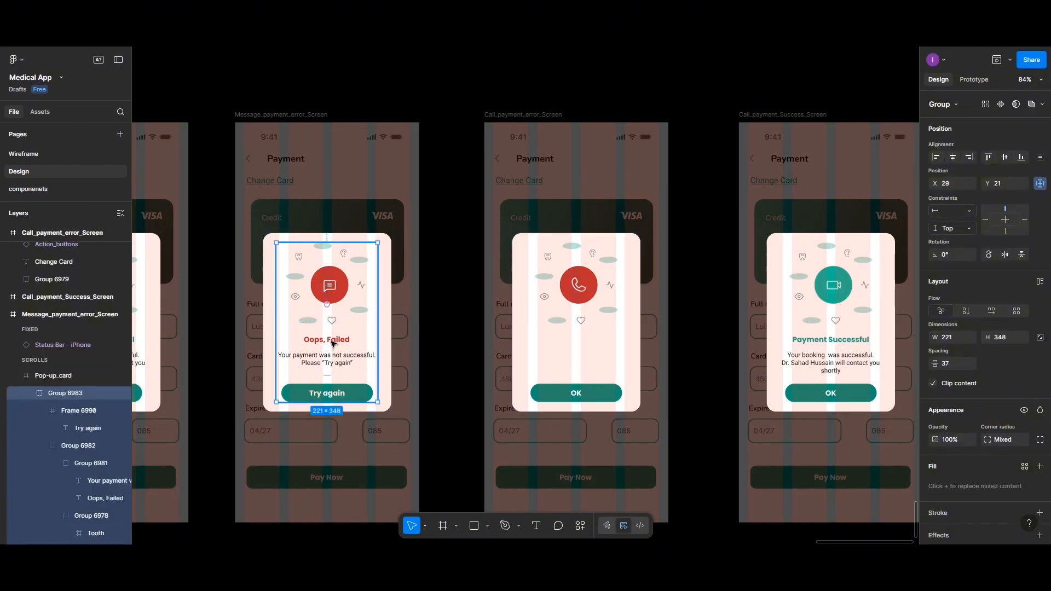
pyautogui.doubleClick(332, 347)
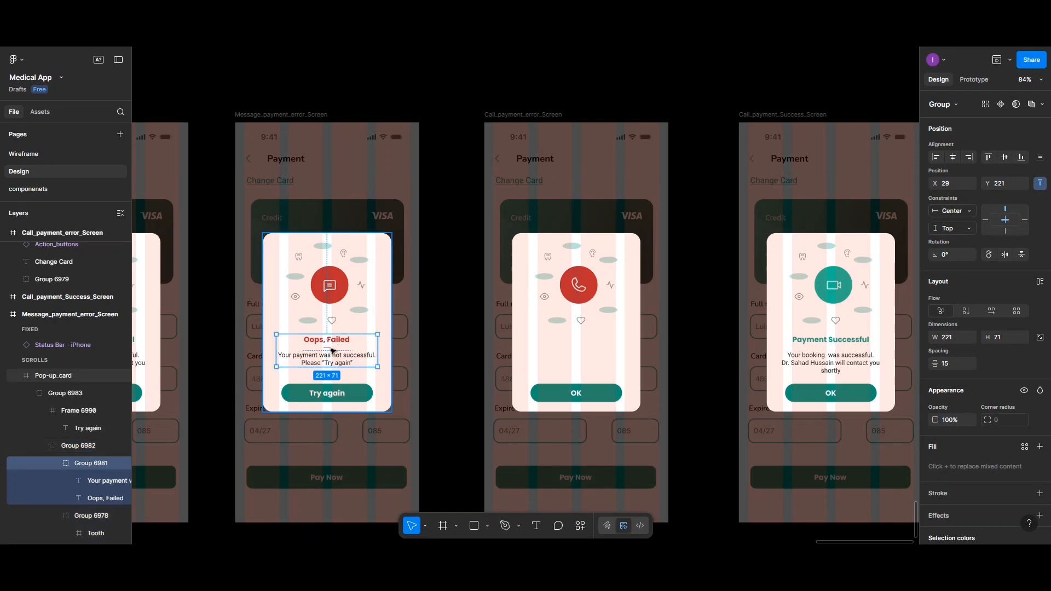
pyautogui.click(575, 354)
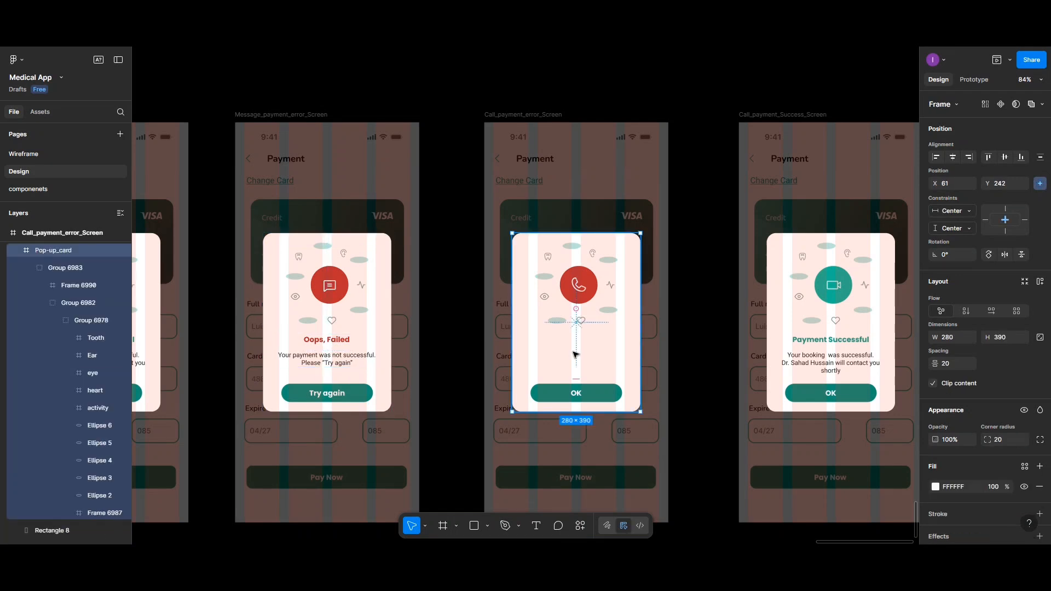
pyautogui.hotkey('ctrl', 'v')
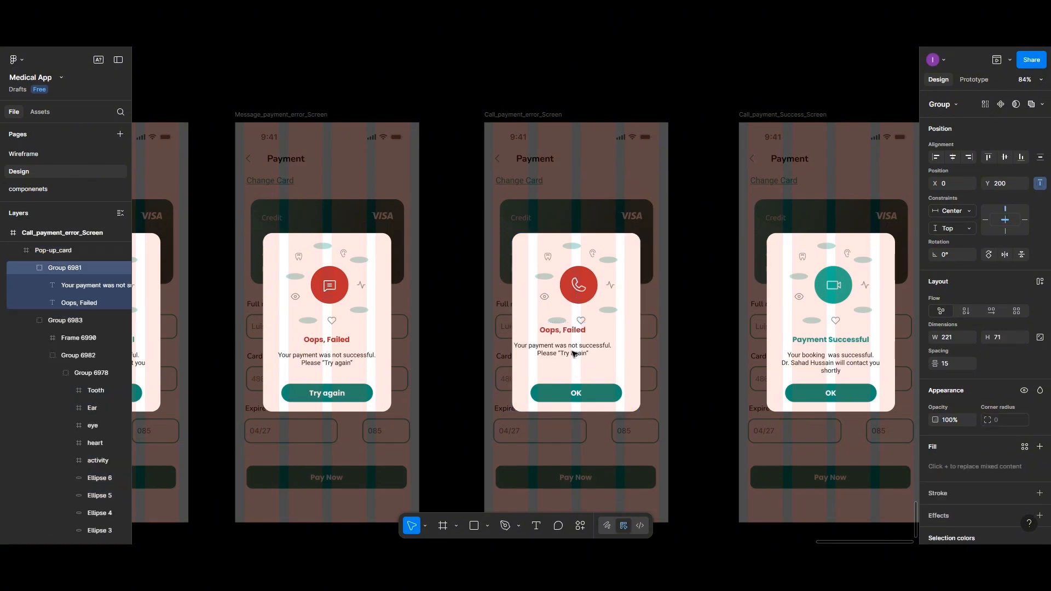
pyautogui.moveTo(560, 341); pyautogui.dragTo(570, 350)
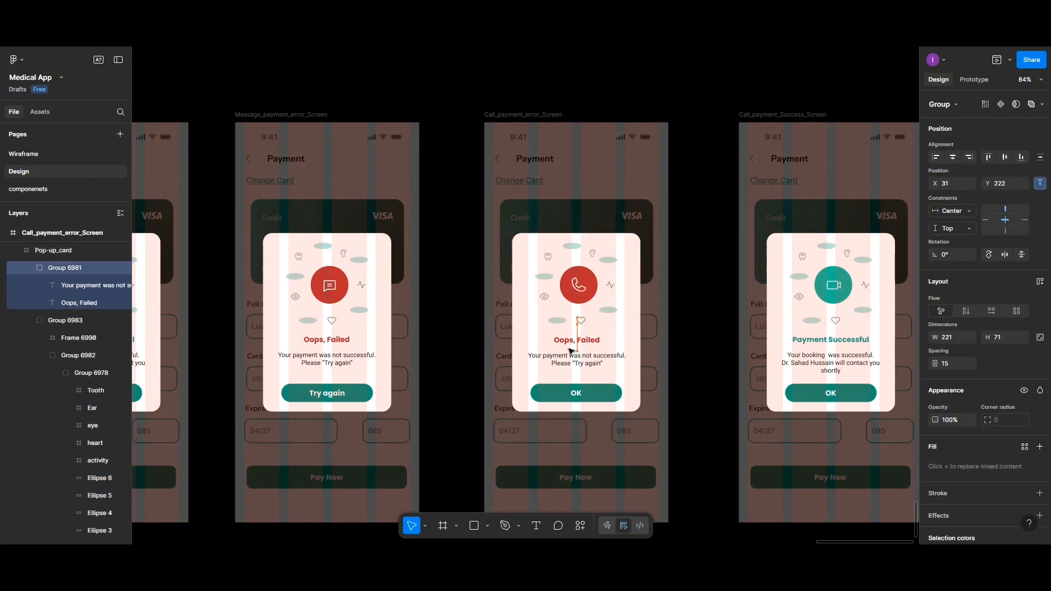
pyautogui.keyDown('shift'); pyautogui.click(567, 301); pyautogui.keyUp('shift')
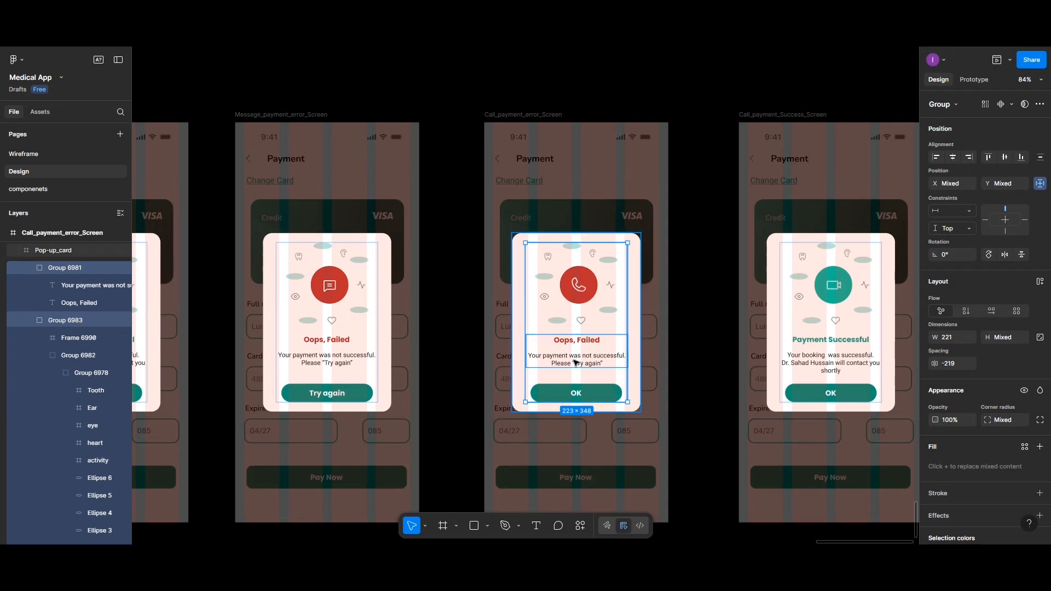
pyautogui.click(576, 310)
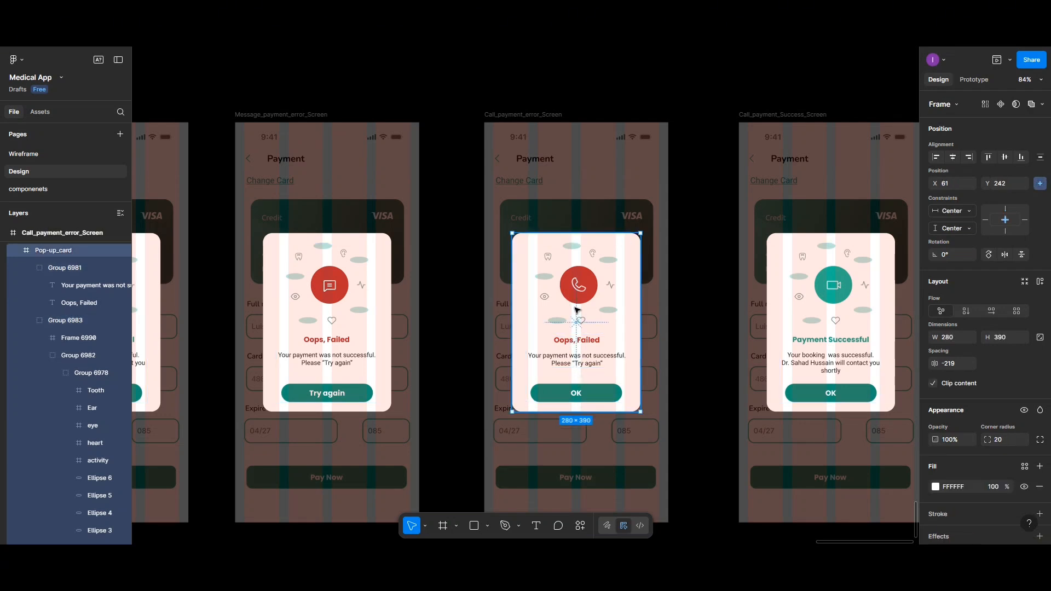
pyautogui.doubleClick(574, 301)
pyautogui.doubleClick(574, 301)
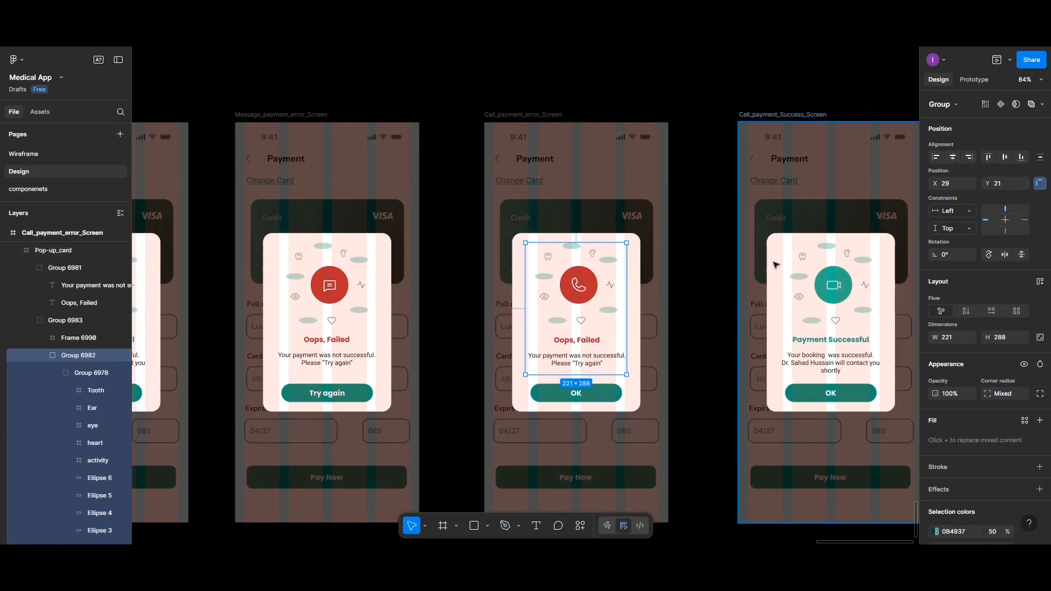
pyautogui.click(637, 374)
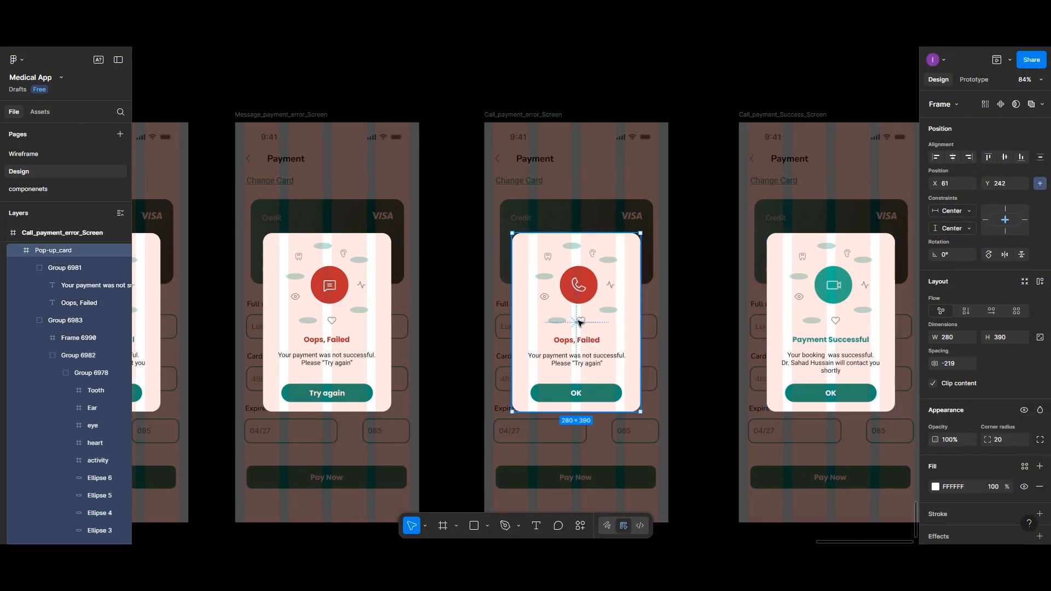
# Step: Change the call error pop-up's OK button label to "Try again" and center it horizontally in the button
pyautogui.hscroll(5, 616, 340)
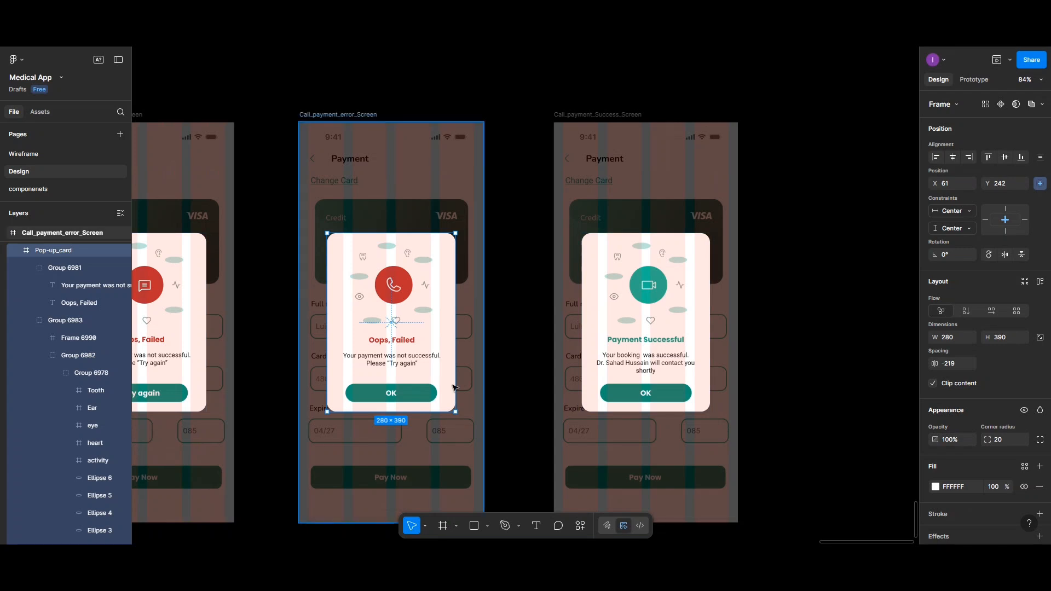
pyautogui.click(392, 398)
pyautogui.click(392, 398)
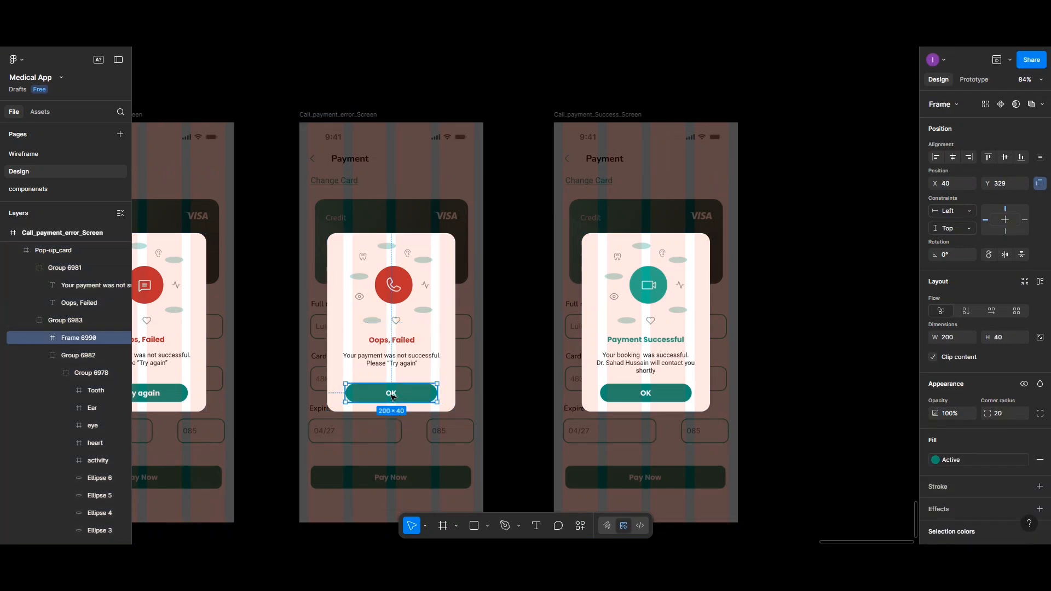
pyautogui.click(390, 395)
pyautogui.doubleClick(392, 394)
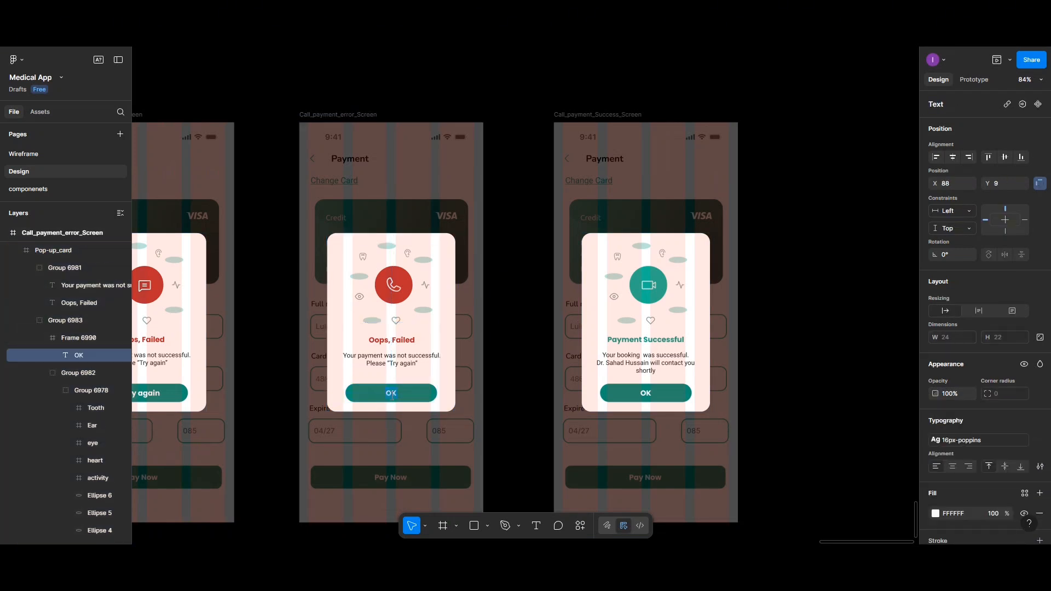
pyautogui.write('T')
pyautogui.click(952, 157)
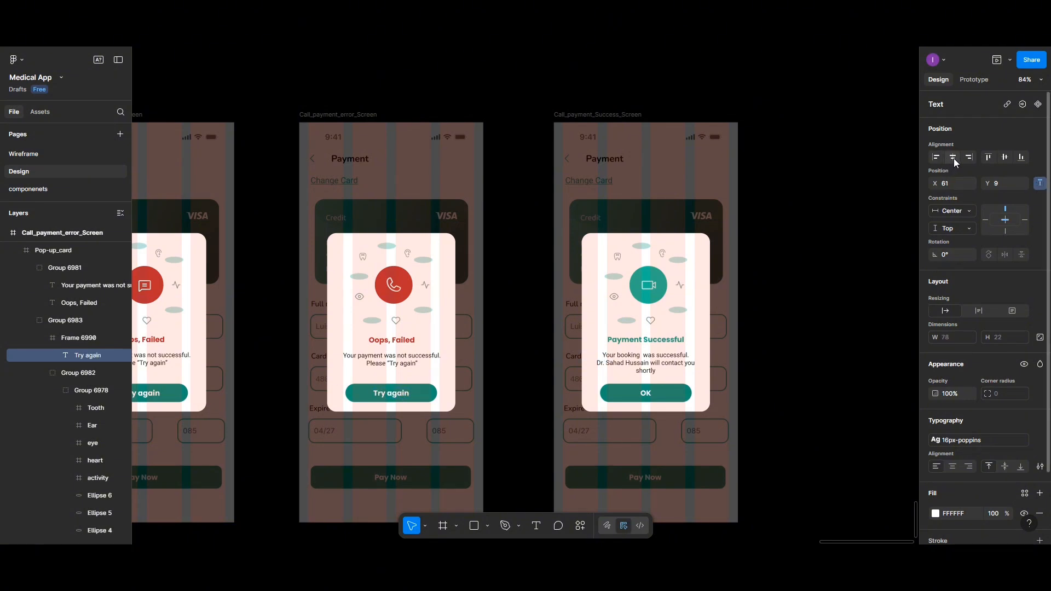
# Step: Change the fill of the video icon's circle in the video payment pop-up to red A92034
pyautogui.click(648, 285)
pyautogui.doubleClick(648, 285)
pyautogui.doubleClick(648, 284)
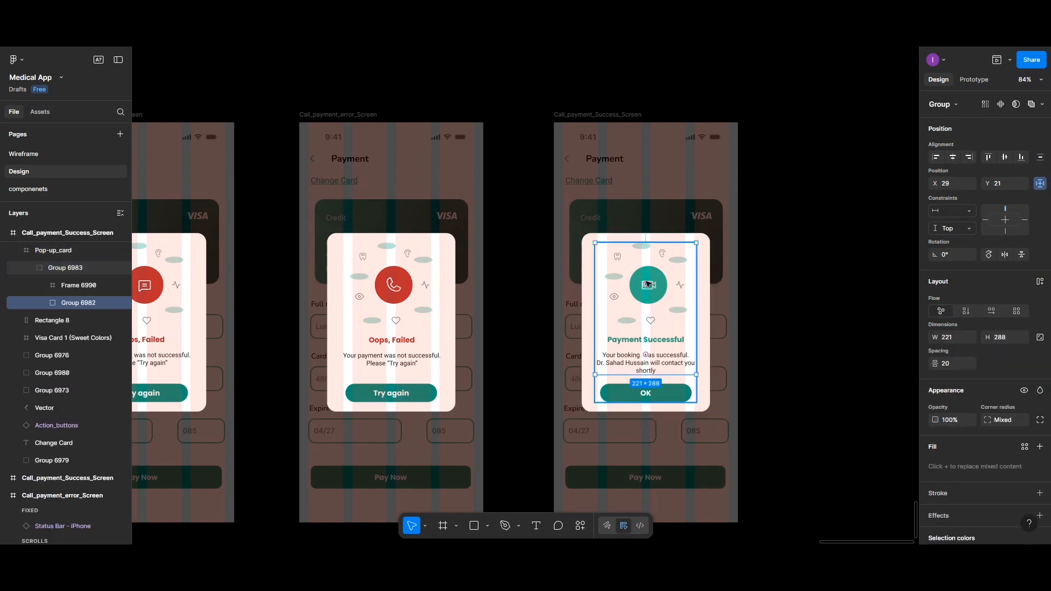
pyautogui.doubleClick(647, 284)
pyautogui.doubleClick(648, 284)
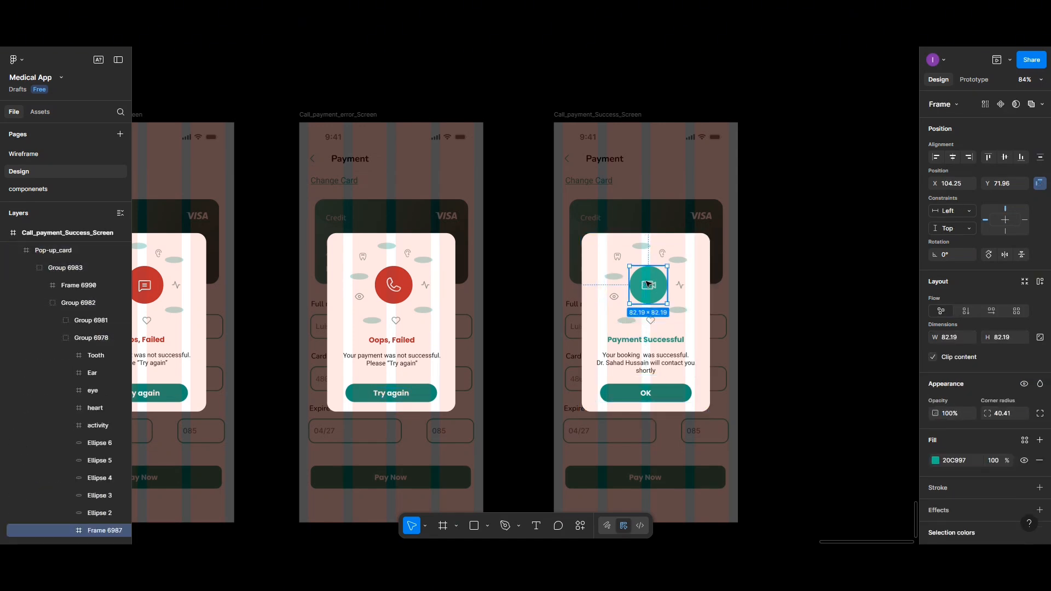
pyautogui.click(936, 460)
pyautogui.click(907, 496)
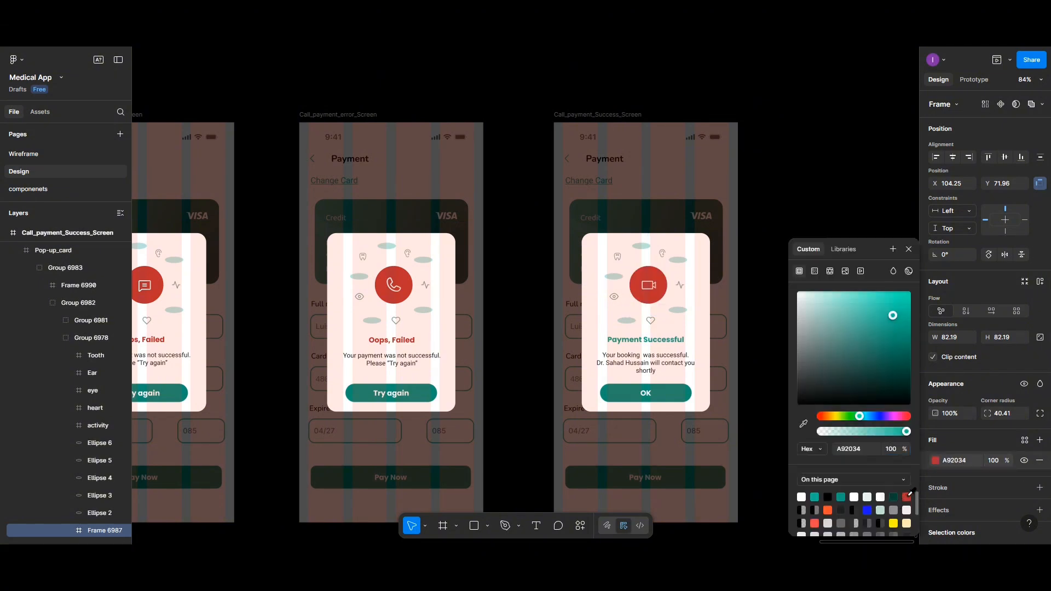
# Step: Delete the "Payment Successful" text group from the video pop-up and remove the duplicate error text group from the message pop-up
pyautogui.click(643, 358)
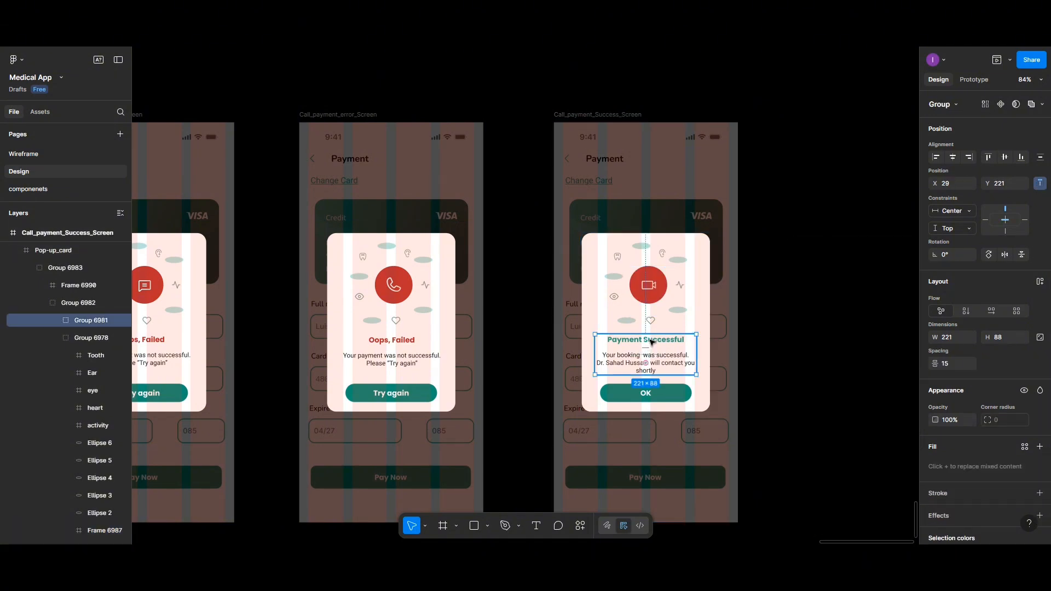
pyautogui.press('Delete')
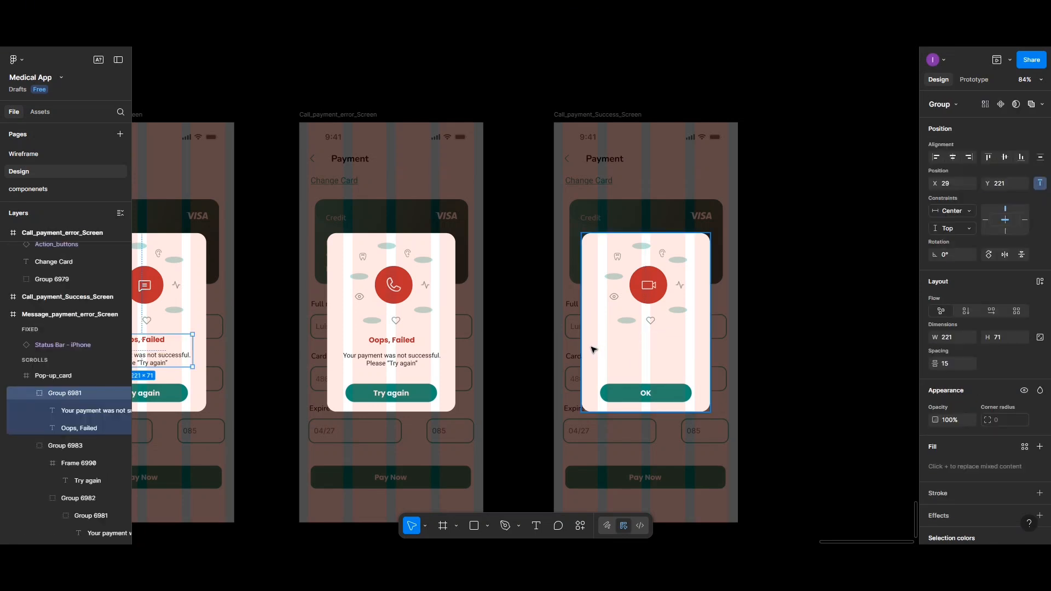
pyautogui.scroll(-2, 599, 349)
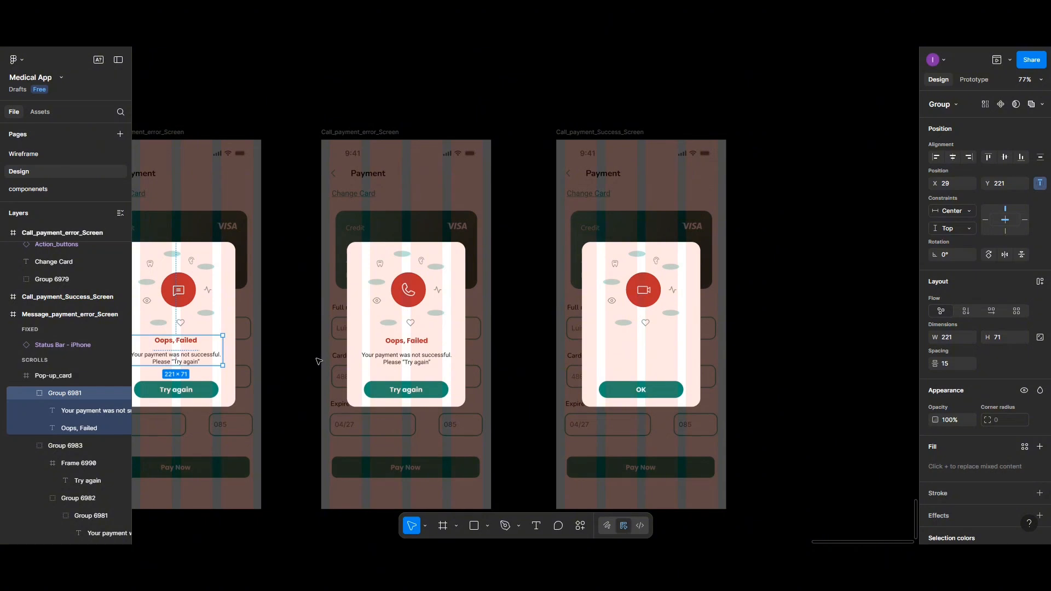
pyautogui.click(263, 361)
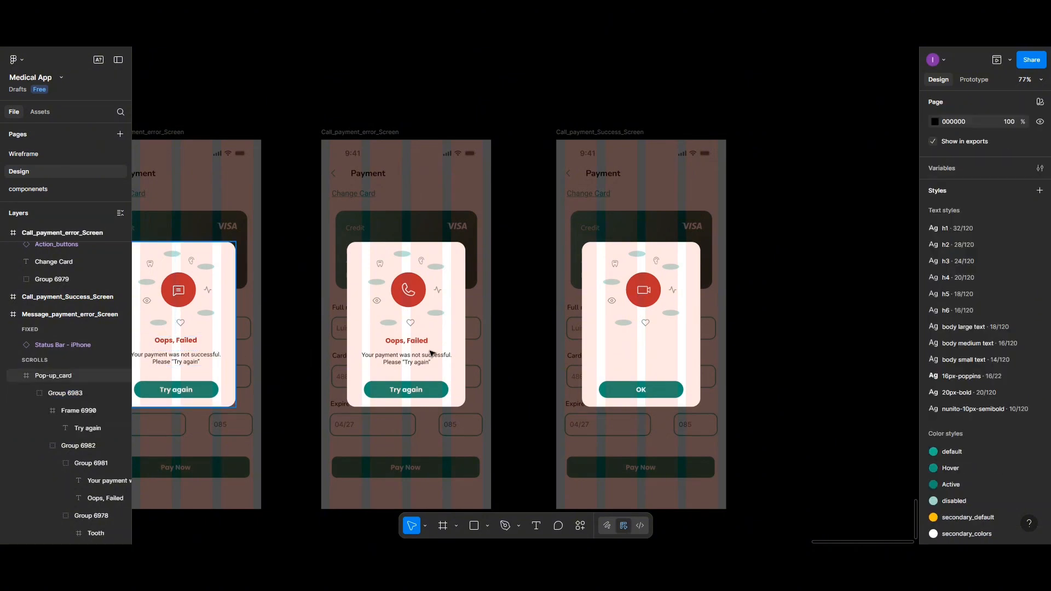
# Step: Copy the "Oops, Failed" text group from the call error pop-up into the video pop-up at Y 212 and center it horizontally
pyautogui.click(400, 358)
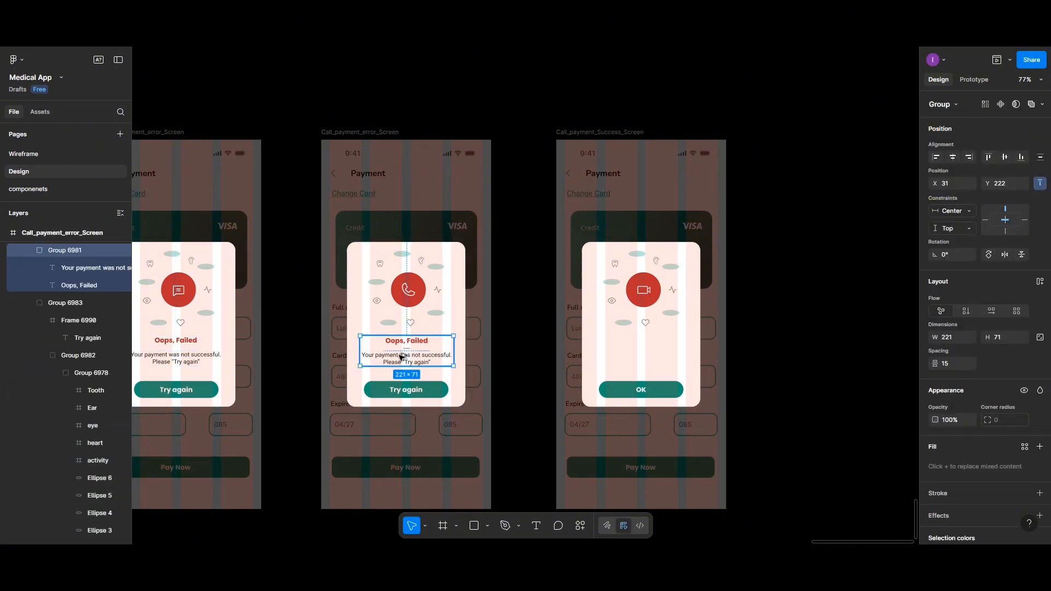
pyautogui.moveTo(401, 356); pyautogui.dragTo(637, 352)
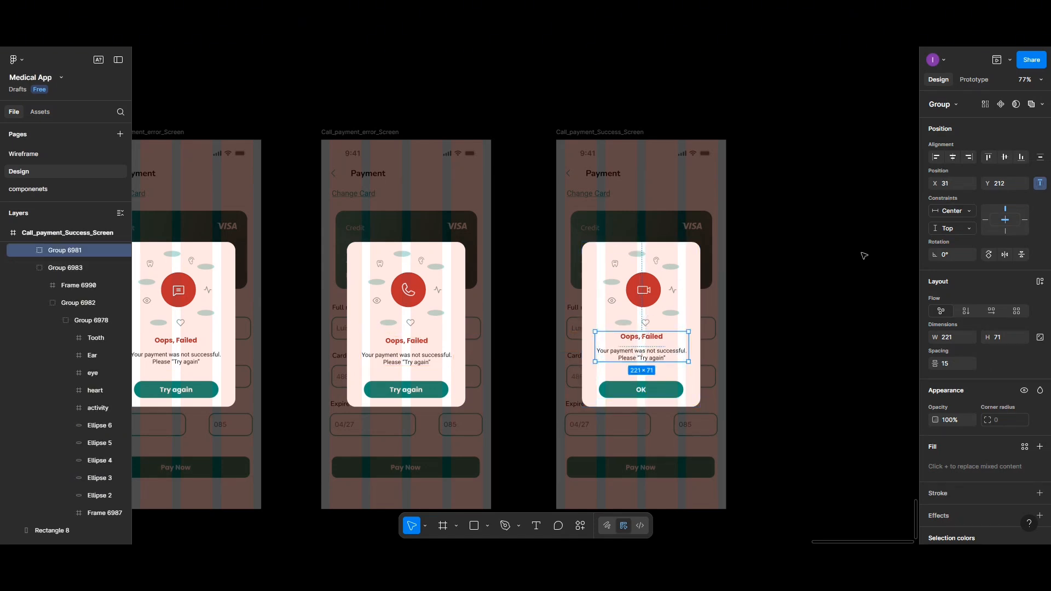
pyautogui.click(953, 157)
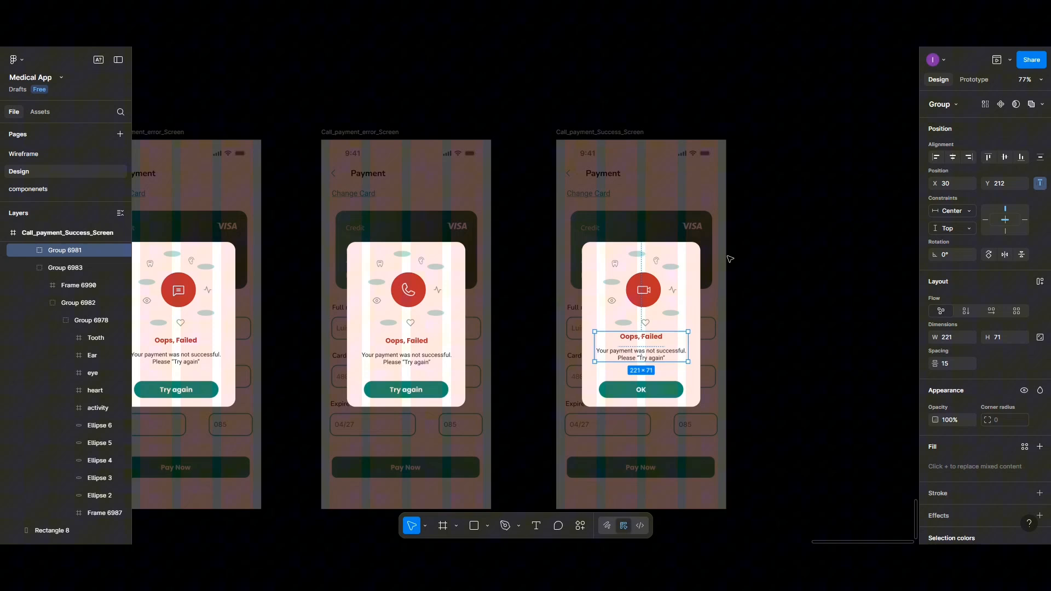
# Step: Try to distribute the vertical spacing between the icon group and the error text group in the video pop-up
pyautogui.click(650, 300)
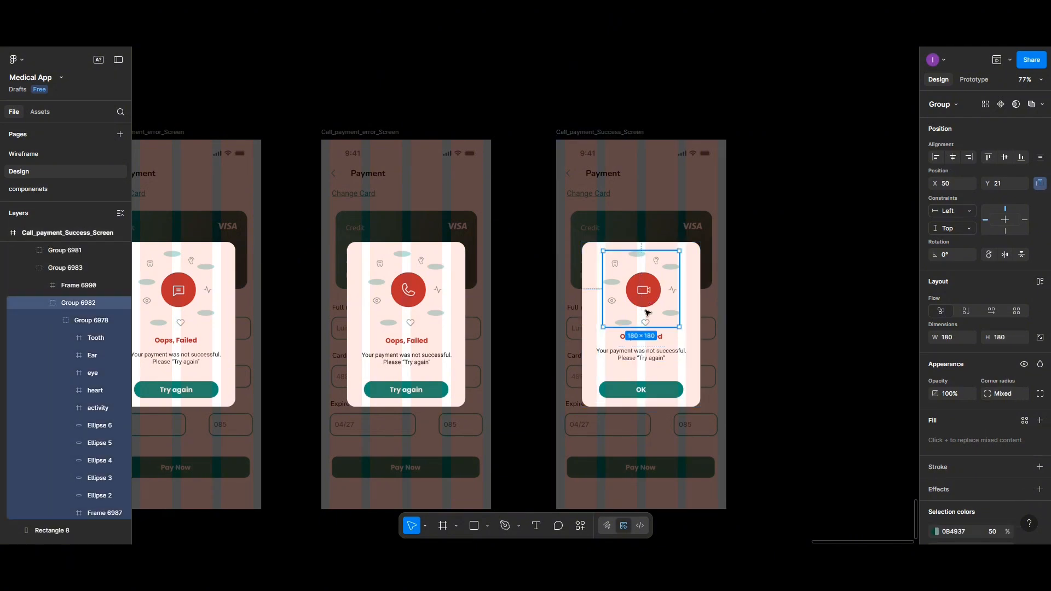
pyautogui.keyDown('shift'); pyautogui.click(643, 349); pyautogui.keyUp('shift')
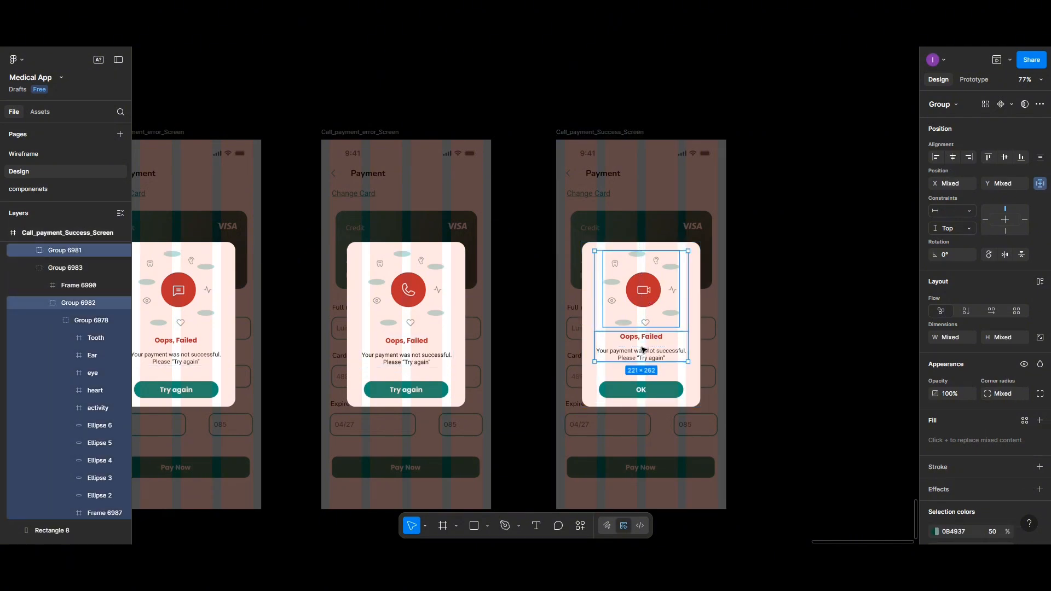
pyautogui.click(1040, 157)
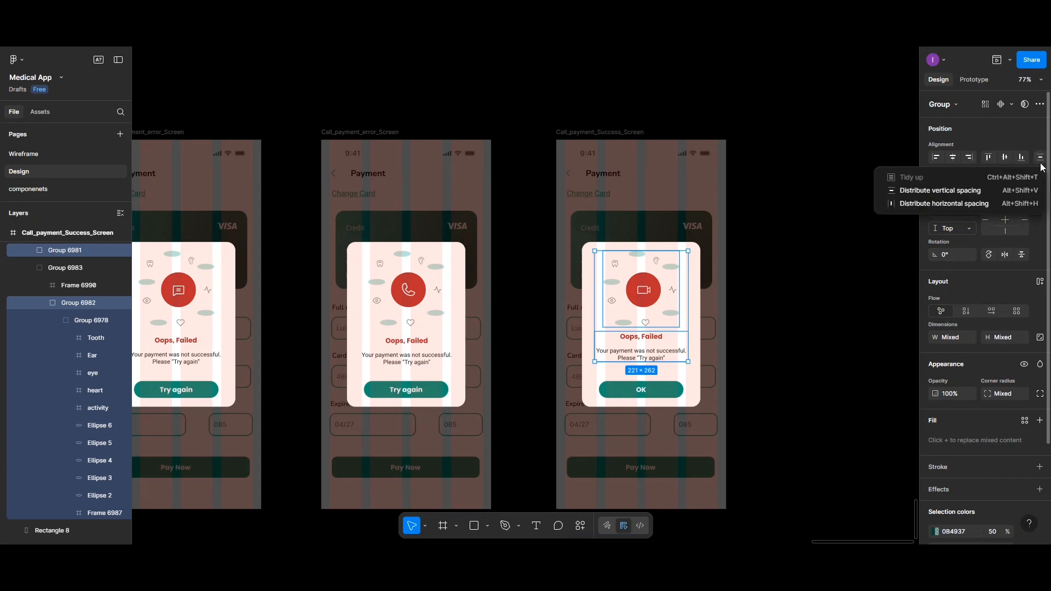
pyautogui.click(941, 191)
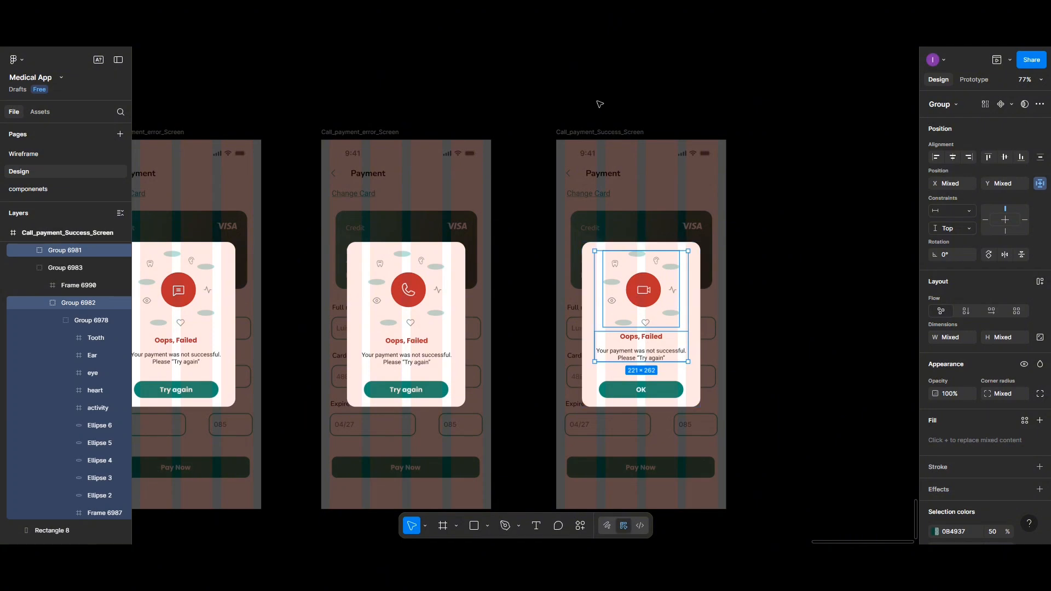
# Step: Shift the video payment screen slightly to X 12507 and move its pop-up's "Oops, Failed" text group to X 29, Y 224
pyautogui.click(591, 131)
pyautogui.moveTo(590, 131); pyautogui.dragTo(589, 131)
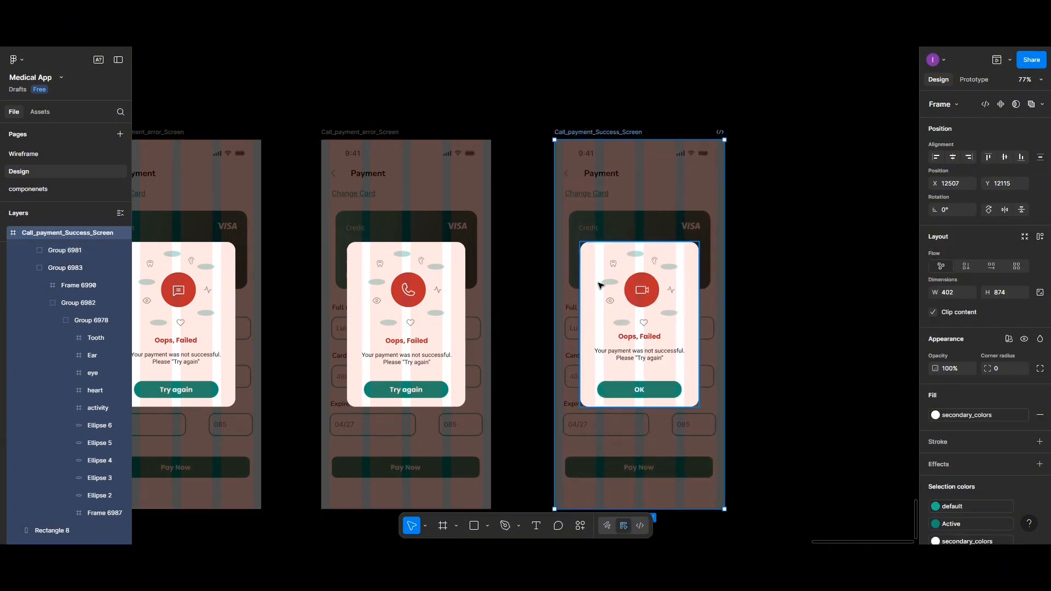
pyautogui.click(635, 346)
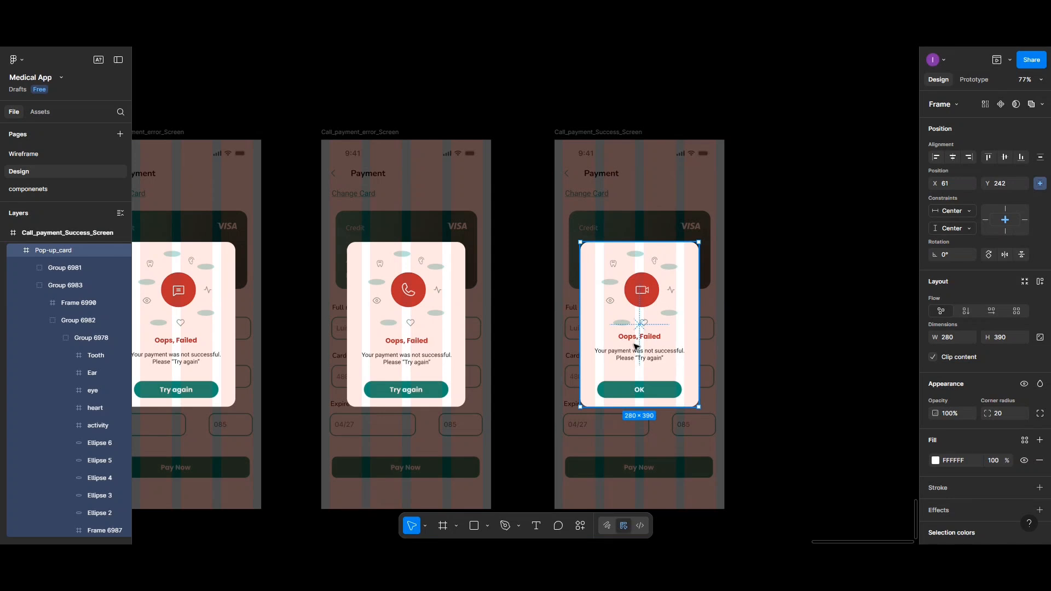
pyautogui.click(635, 346)
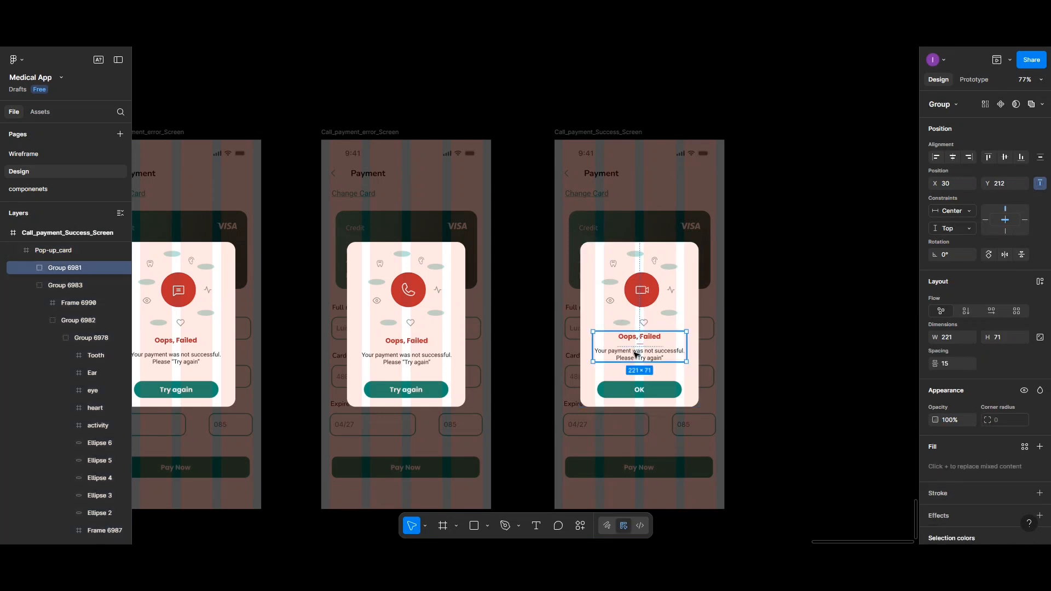
pyautogui.click(423, 324)
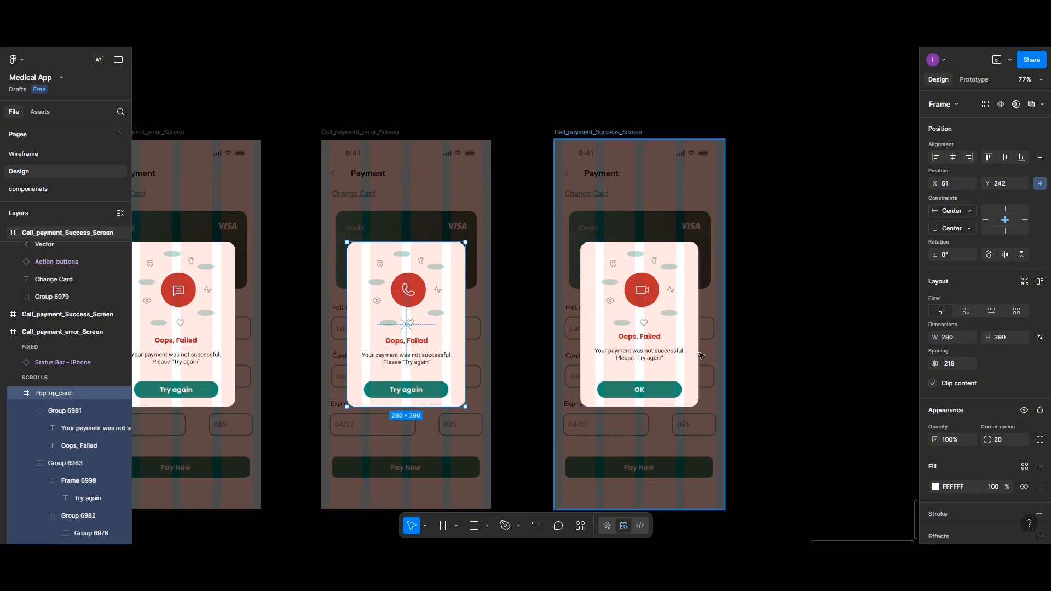
pyautogui.click(657, 360)
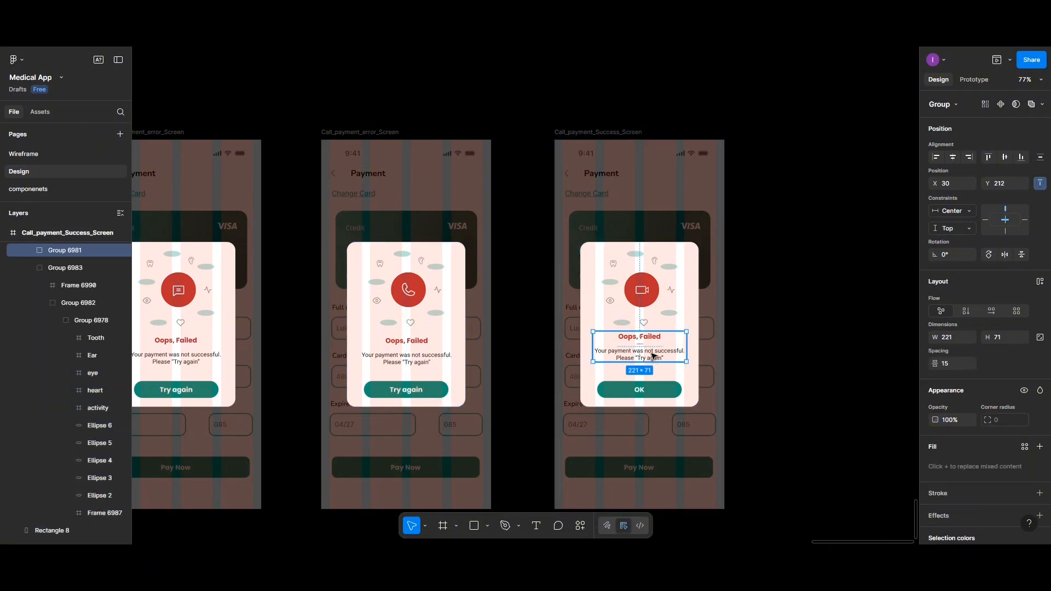
pyautogui.moveTo(652, 357); pyautogui.dragTo(652, 361)
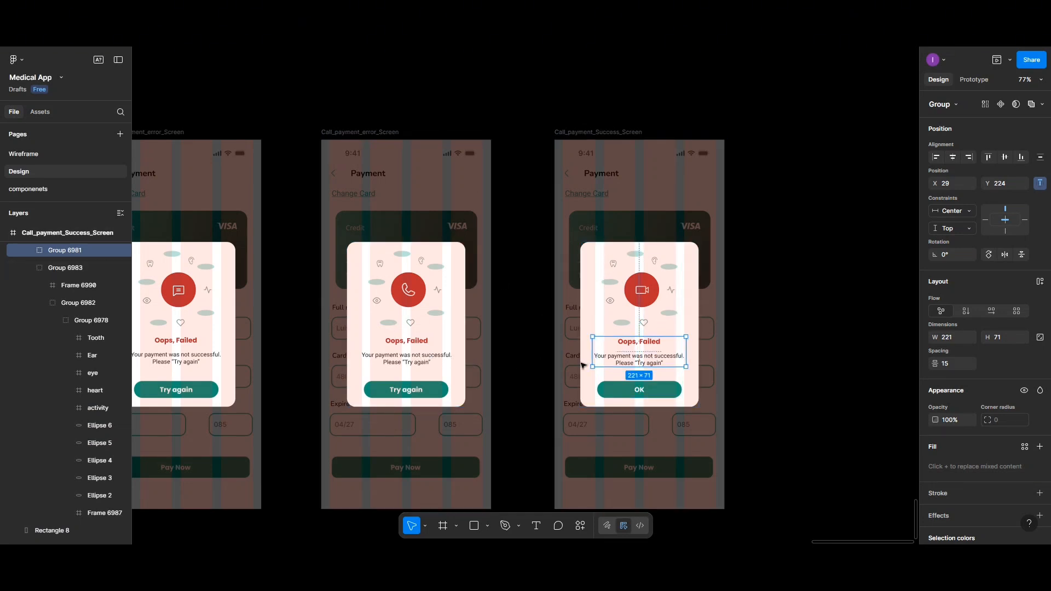
# Step: Replace the button label in the video error pop-up with "Try again" and center it horizontally in the button
pyautogui.doubleClick(641, 392)
pyautogui.doubleClick(639, 390)
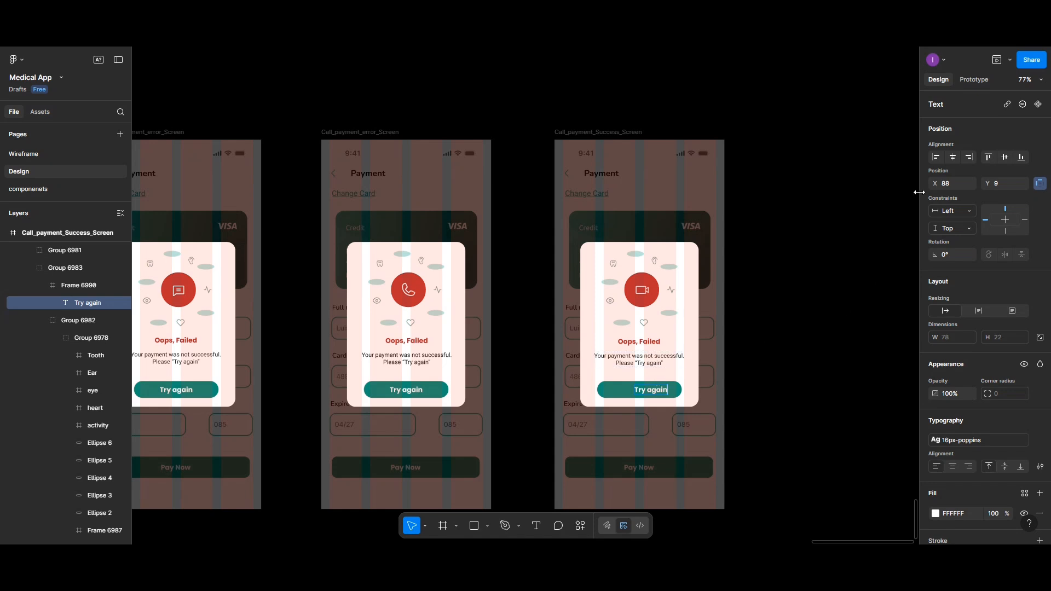
pyautogui.click(952, 157)
# Step: Rename the video error frame as Call_payment_error_Screen
pyautogui.scroll(-3, 586, 135)
pyautogui.scroll(1, 549, 164)
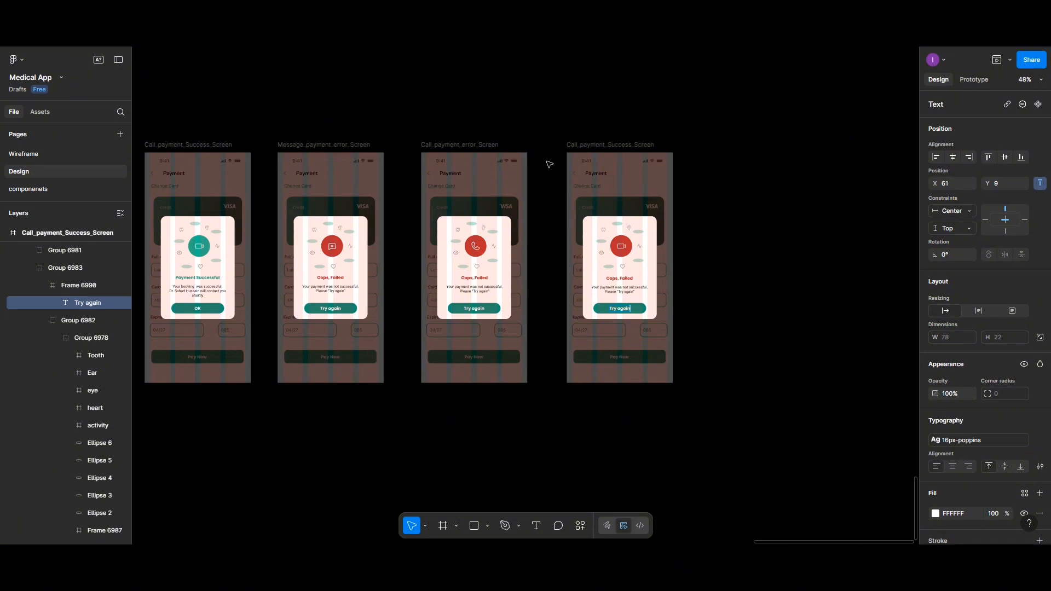
pyautogui.scroll(2, 549, 164)
pyautogui.scroll(3, 548, 164)
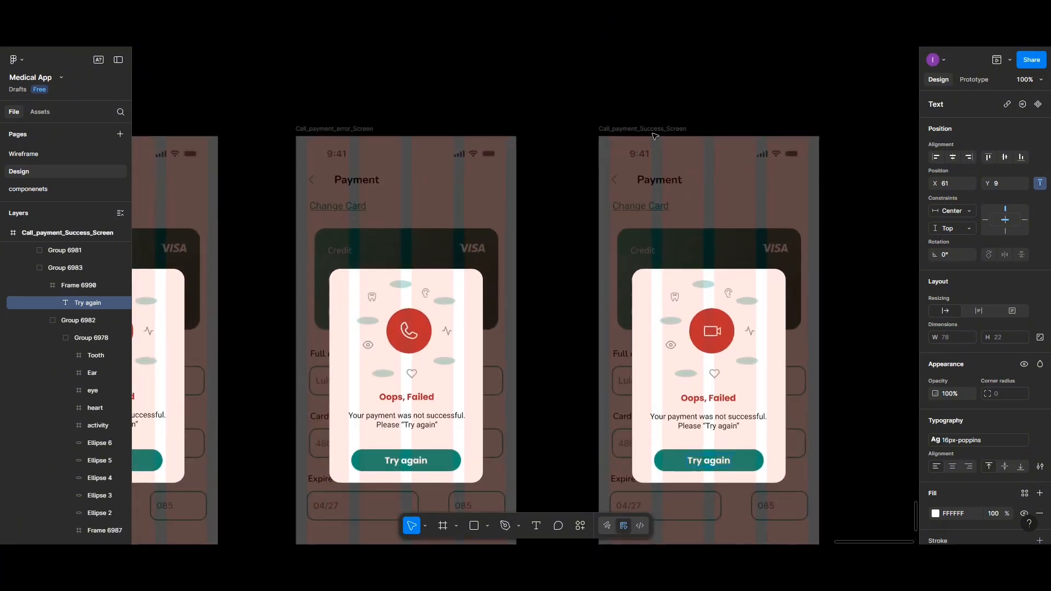
pyautogui.doubleClick(654, 130)
pyautogui.click(640, 129)
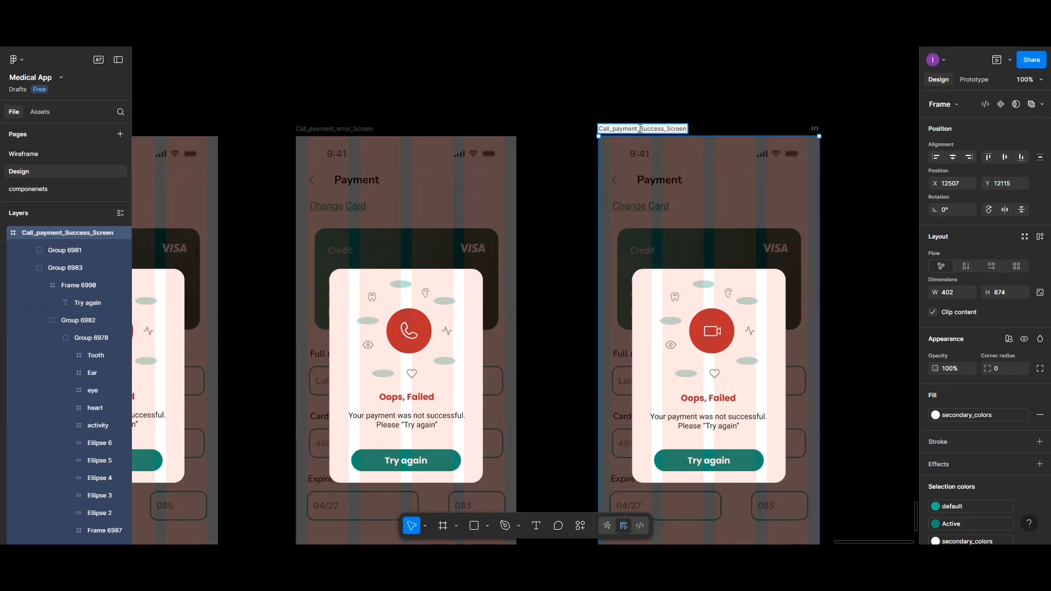
pyautogui.moveTo(640, 128); pyautogui.dragTo(662, 128)
pyautogui.write('error')
pyautogui.scroll(-2, 707, 116)
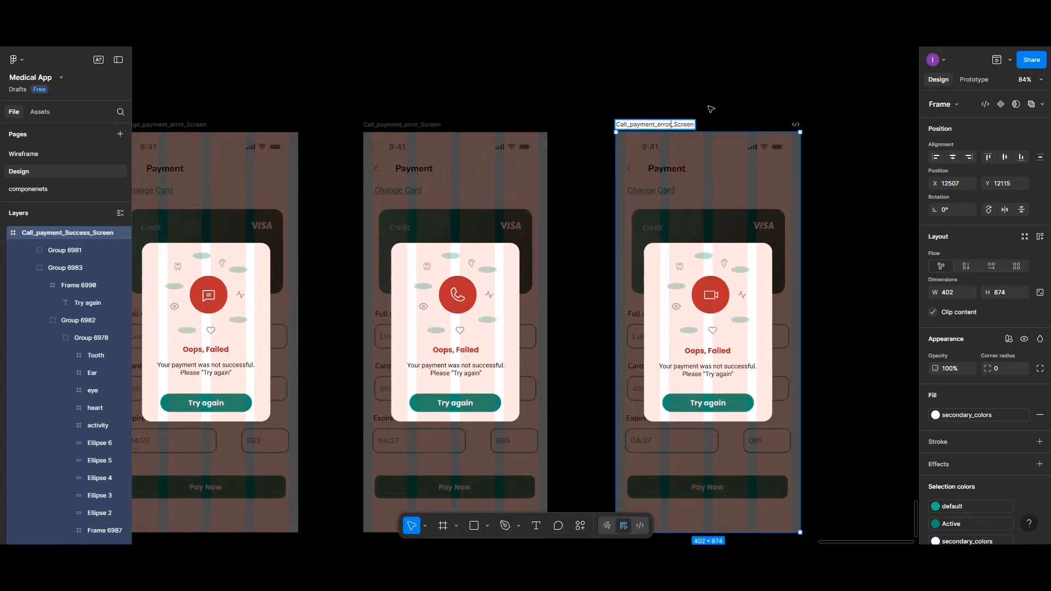
pyautogui.click(711, 109)
# Step: Remove the tap prototype interactions to the scanning screen from "Change Card" on the video success, call error and message error screens
pyautogui.scroll(-2, 711, 108)
pyautogui.scroll(1, 711, 109)
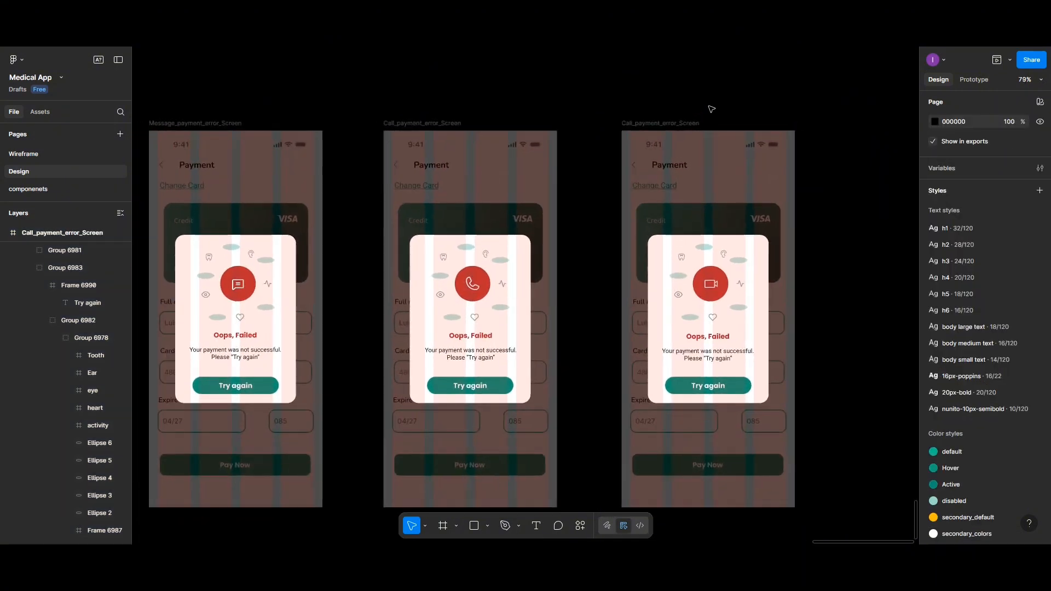
pyautogui.scroll(-1, 680, 197)
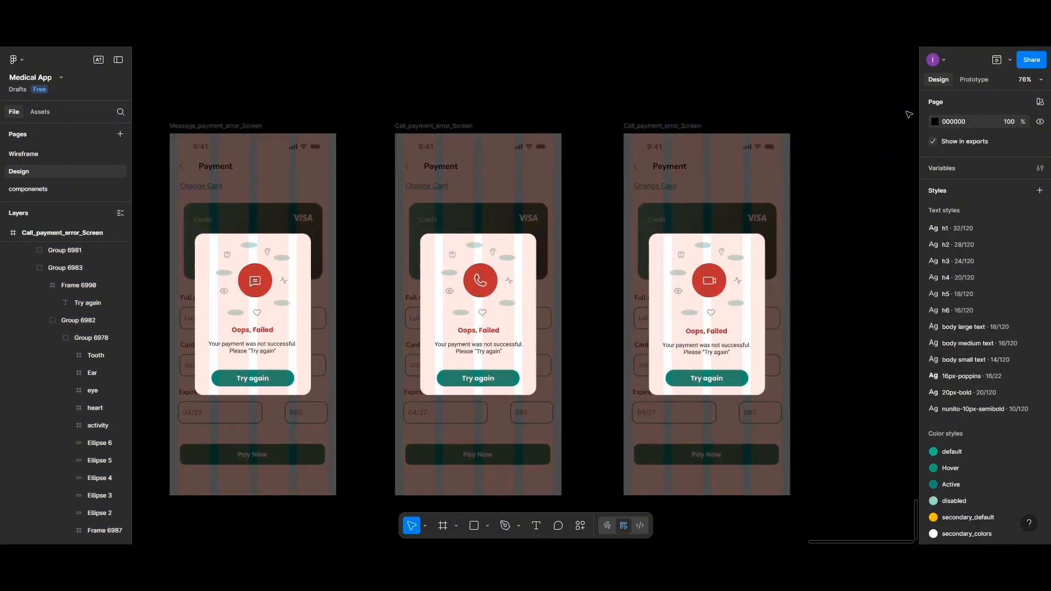
pyautogui.click(973, 79)
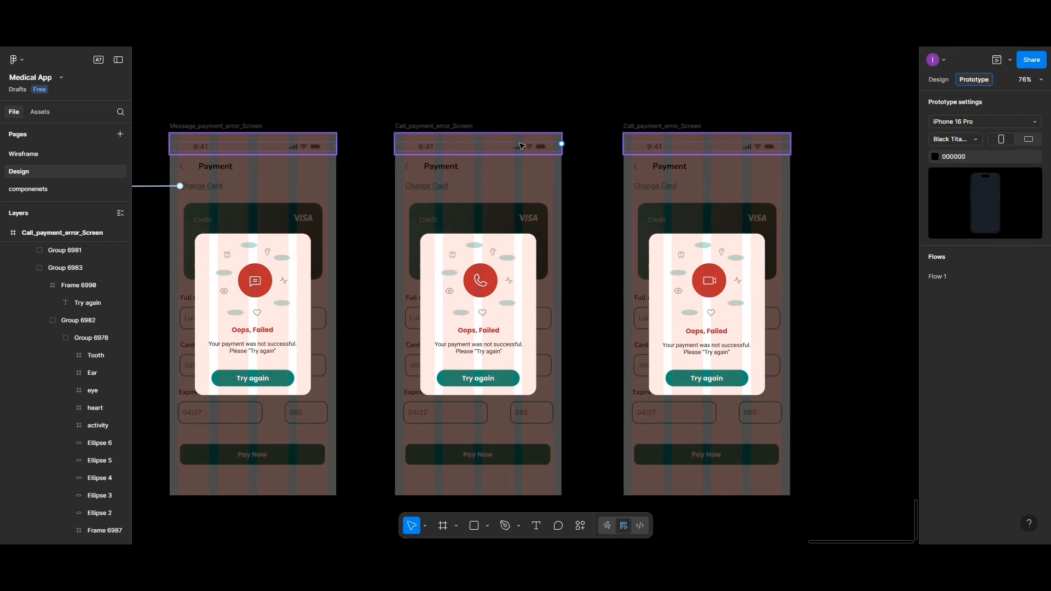
pyautogui.hscroll(-3, 525, 141)
pyautogui.hscroll(-10, 520, 146)
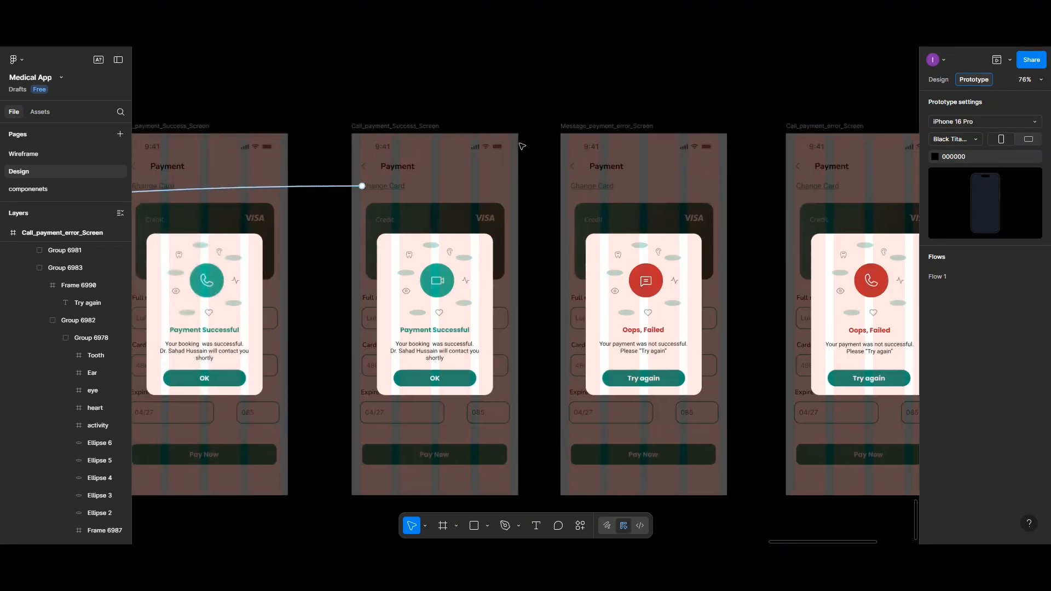
pyautogui.click(354, 189)
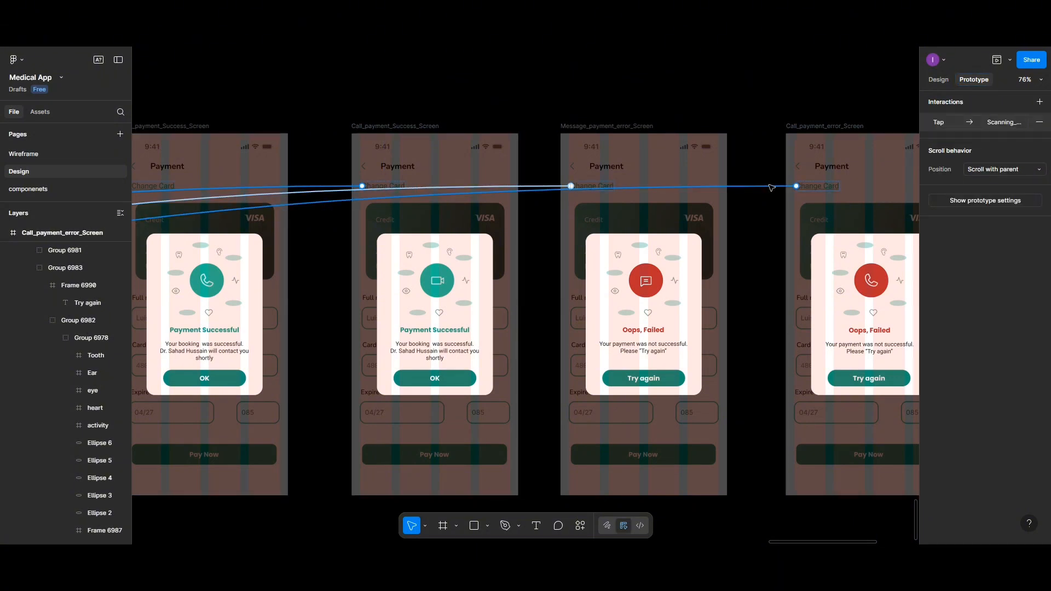
pyautogui.click(1039, 122)
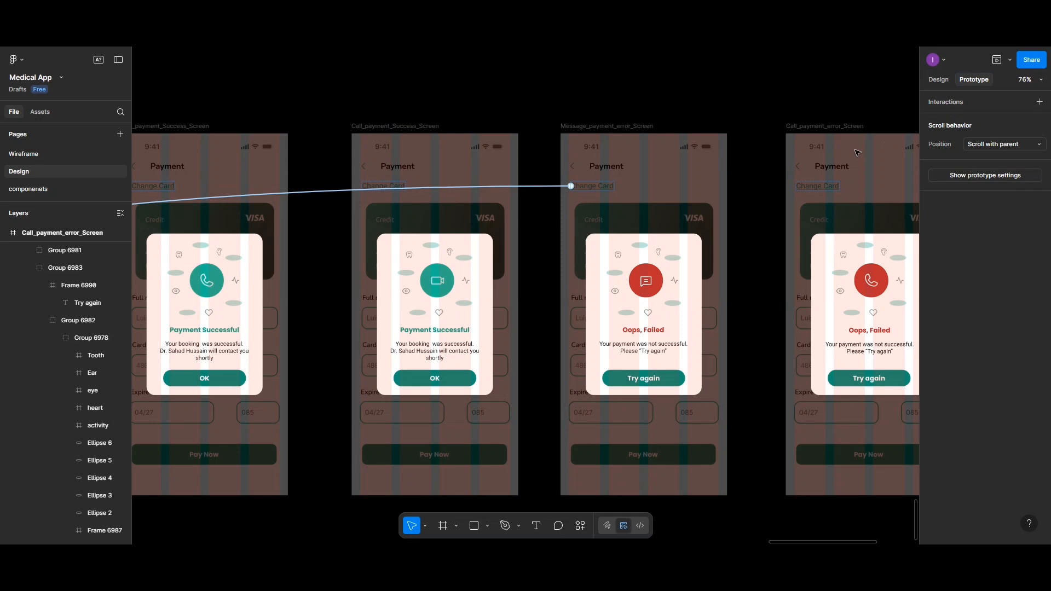
pyautogui.click(569, 186)
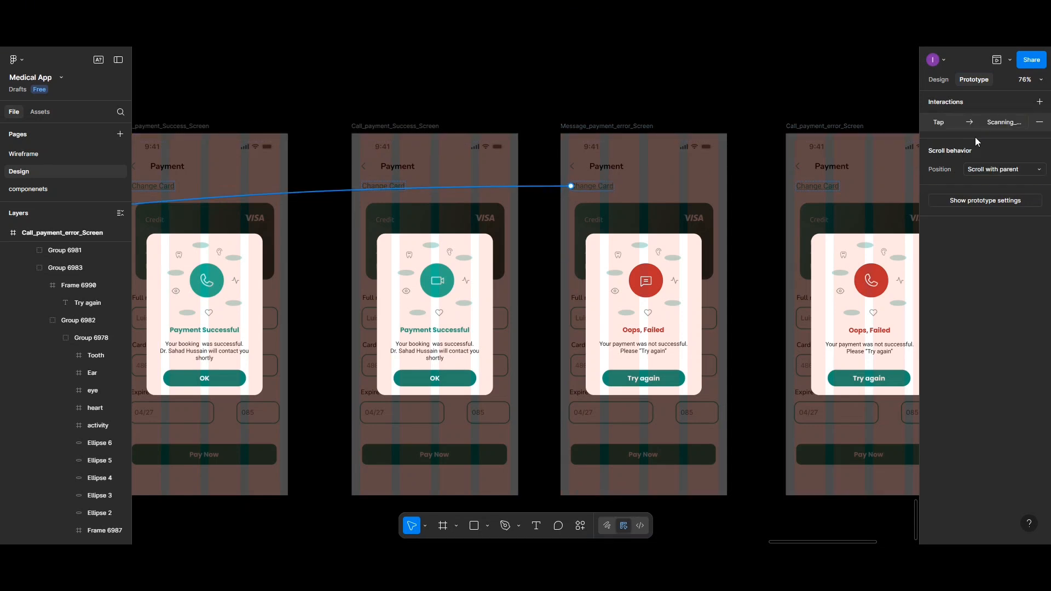
pyautogui.click(1040, 122)
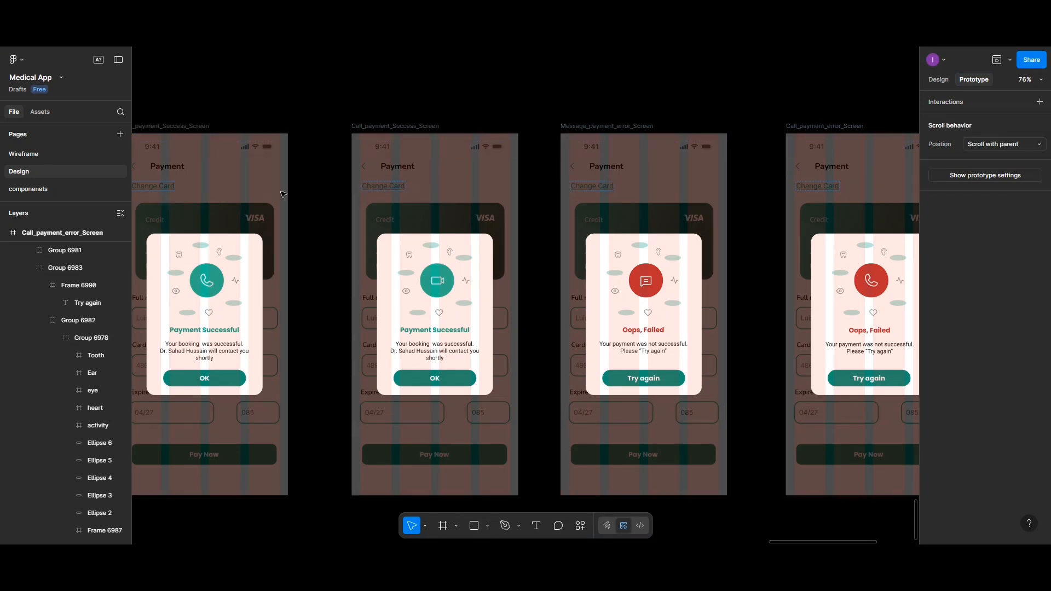
# Step: Remove the tap prototype interactions to the scanning screen from "Change Card" on the call and message payment success screens
pyautogui.hscroll(-5, 309, 216)
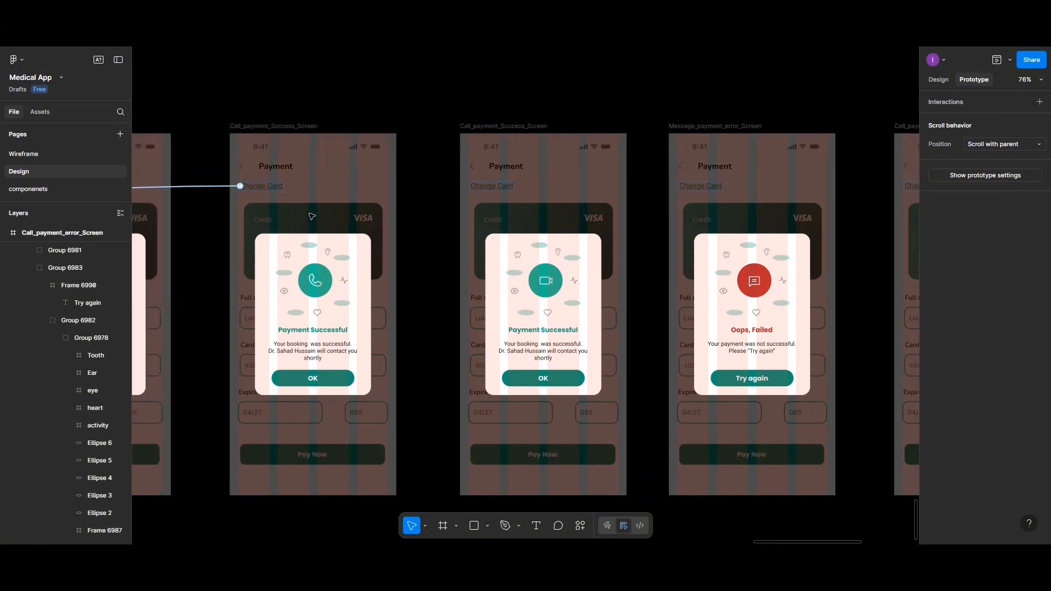
pyautogui.hscroll(-2, 309, 216)
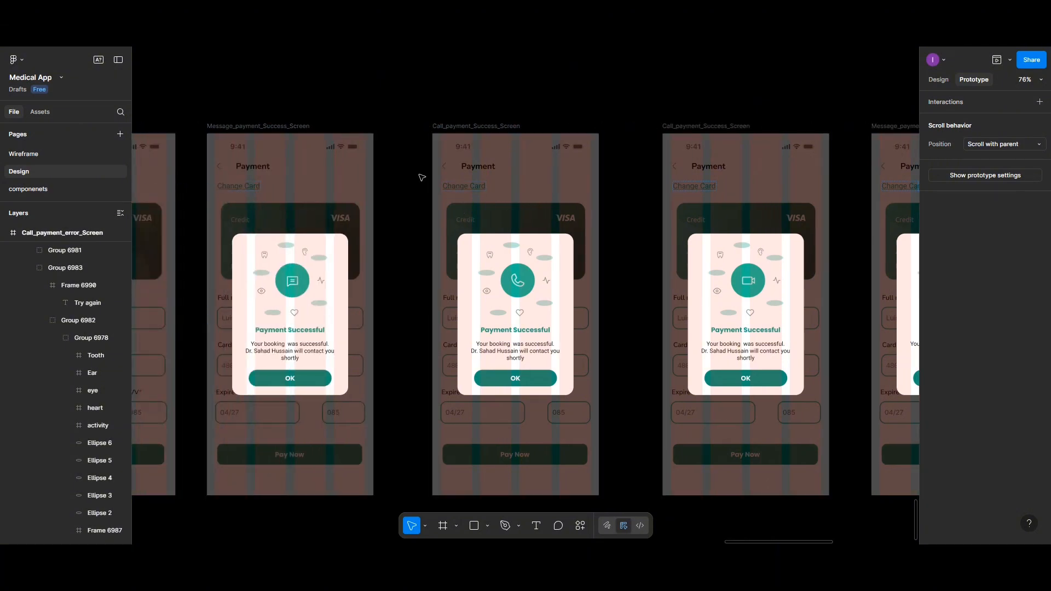
pyautogui.click(461, 188)
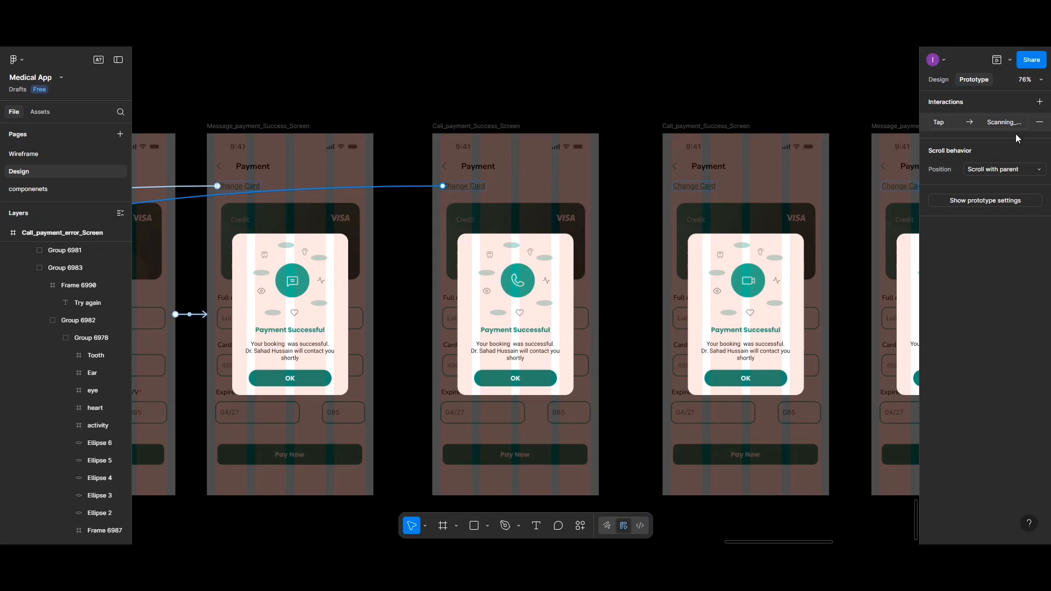
pyautogui.click(1039, 122)
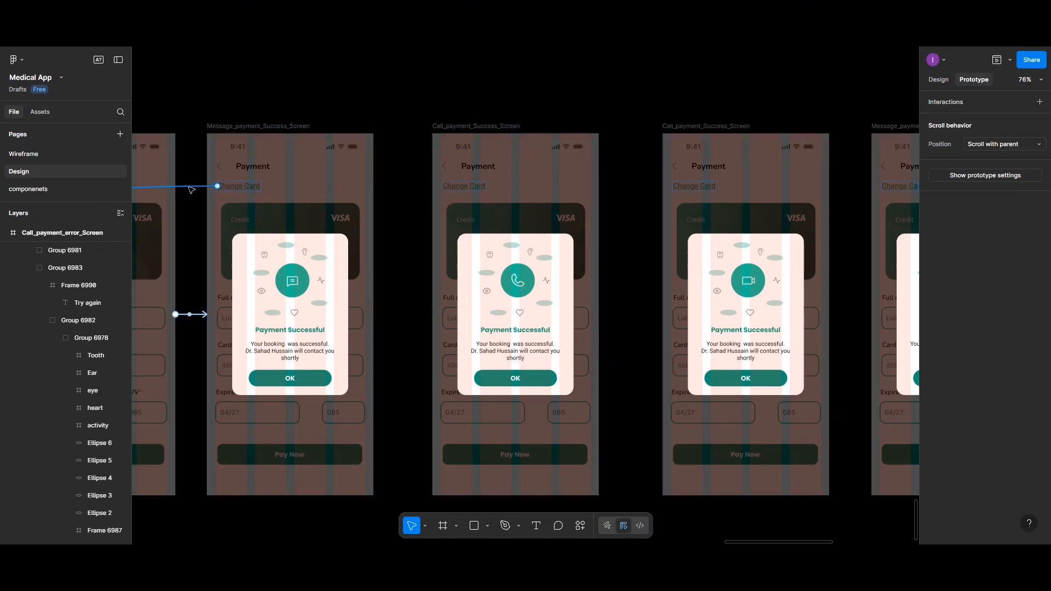
pyautogui.click(189, 187)
pyautogui.click(1039, 123)
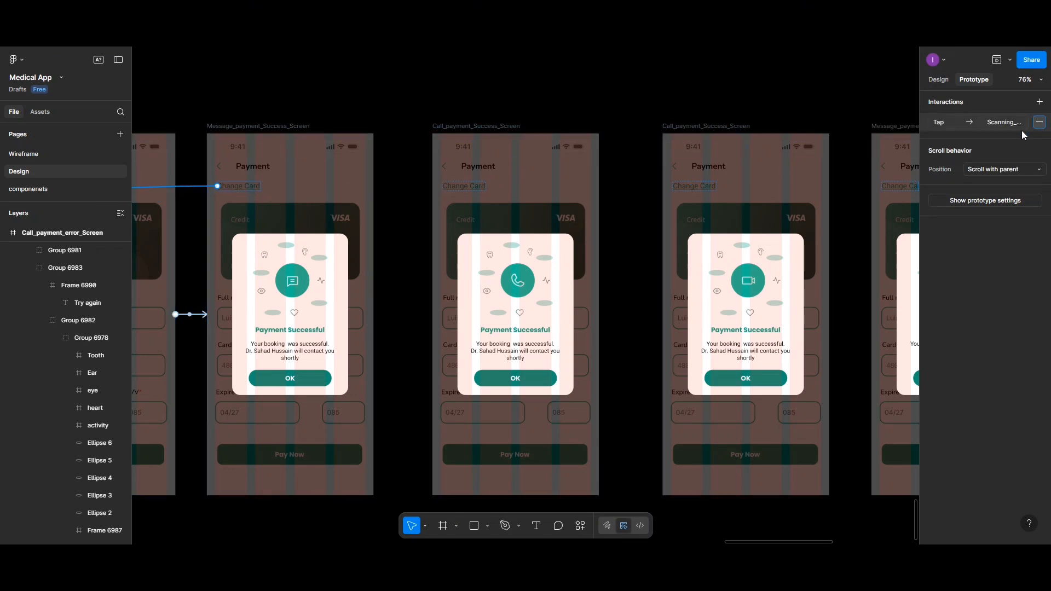
# Step: Link the message payment success pop-up's "OK" button to the "My Appointment" Booking screen with an on-tap, instant Navigate to interaction
pyautogui.hscroll(-8, 411, 228)
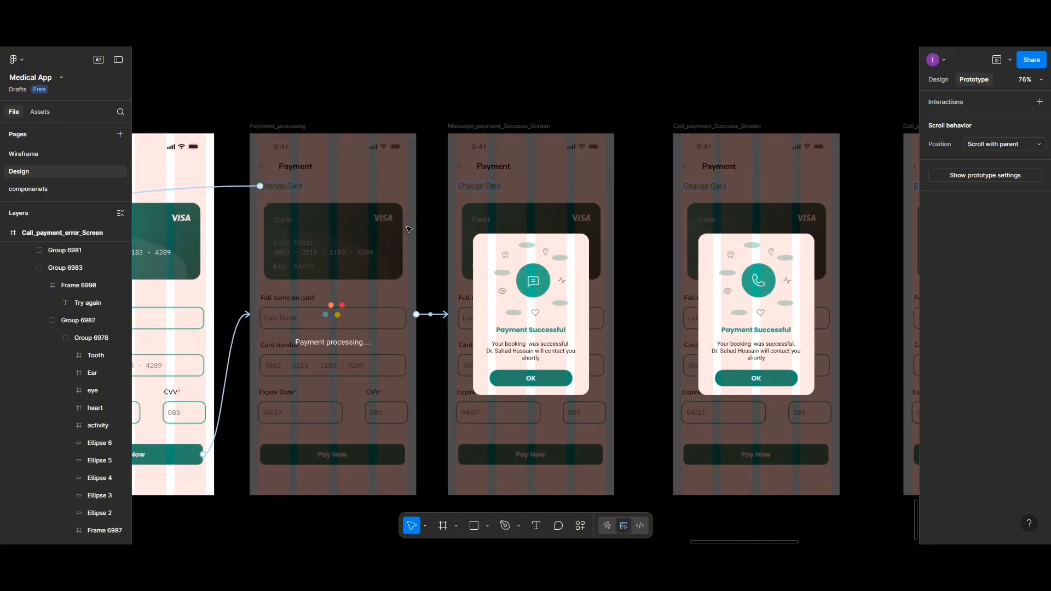
pyautogui.hscroll(2, 409, 229)
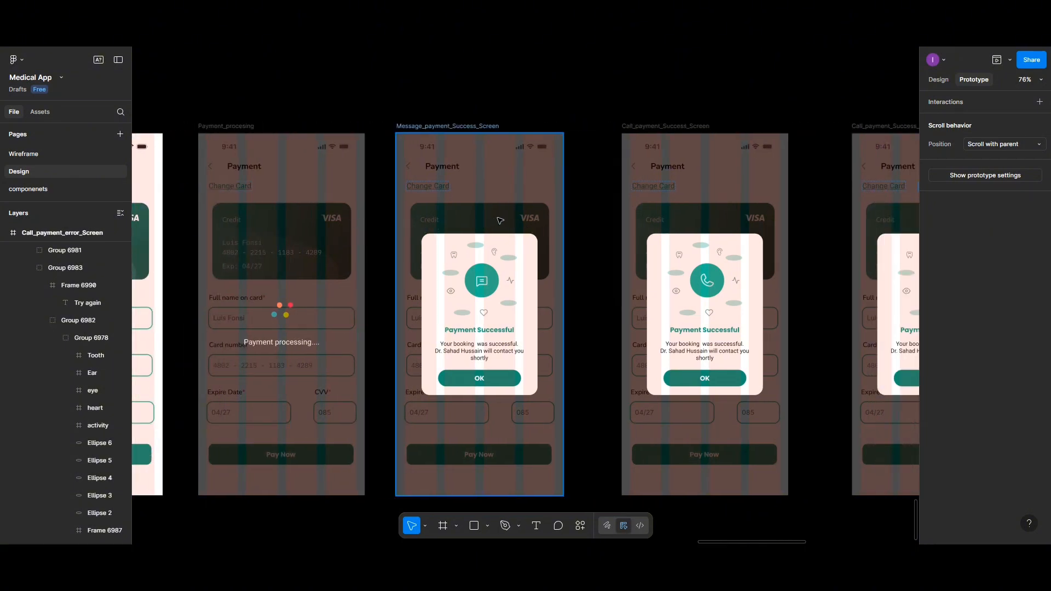
pyautogui.hscroll(1, 499, 220)
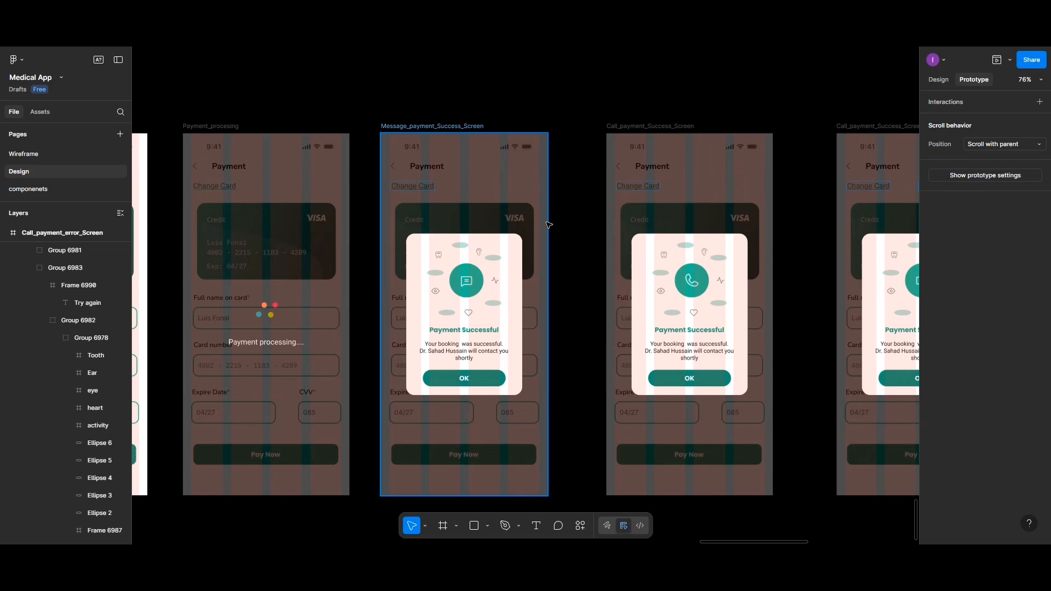
pyautogui.scroll(-1, 464, 377)
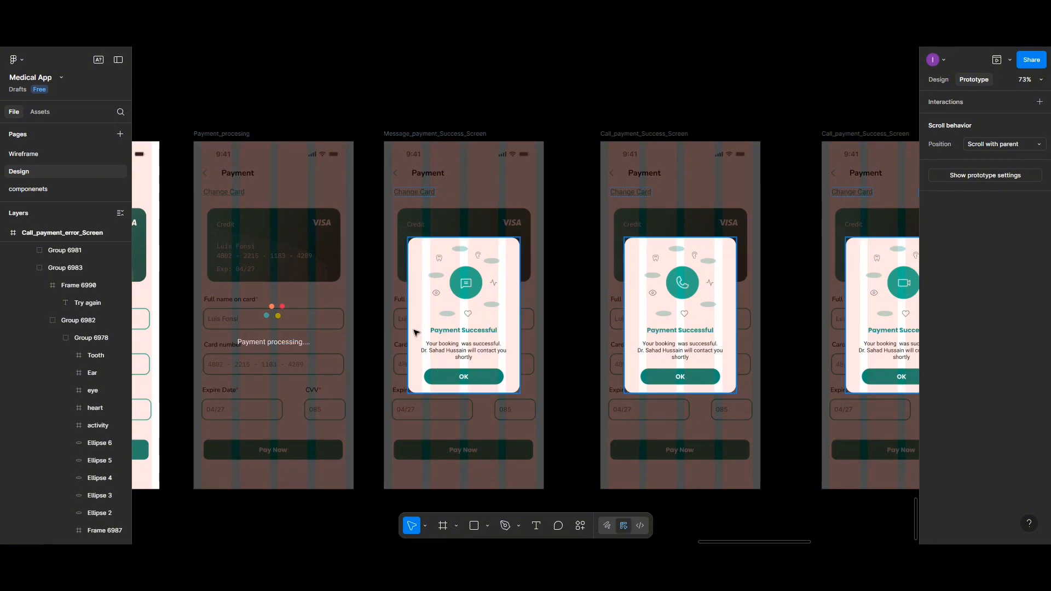
pyautogui.hscroll(-5, 416, 331)
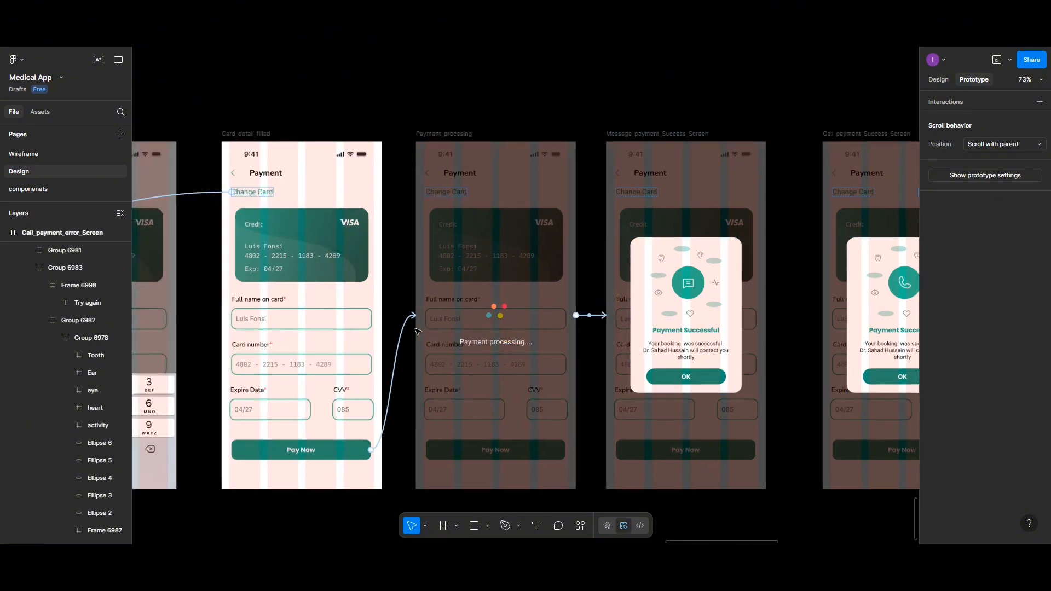
pyautogui.hscroll(-1, 416, 331)
pyautogui.click(710, 384)
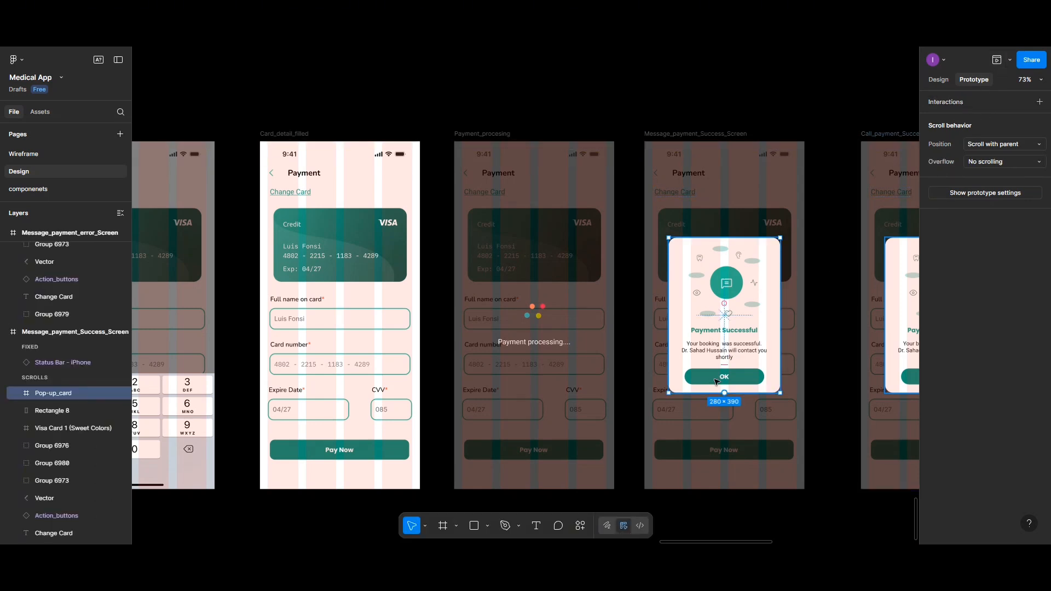
pyautogui.doubleClick(693, 381)
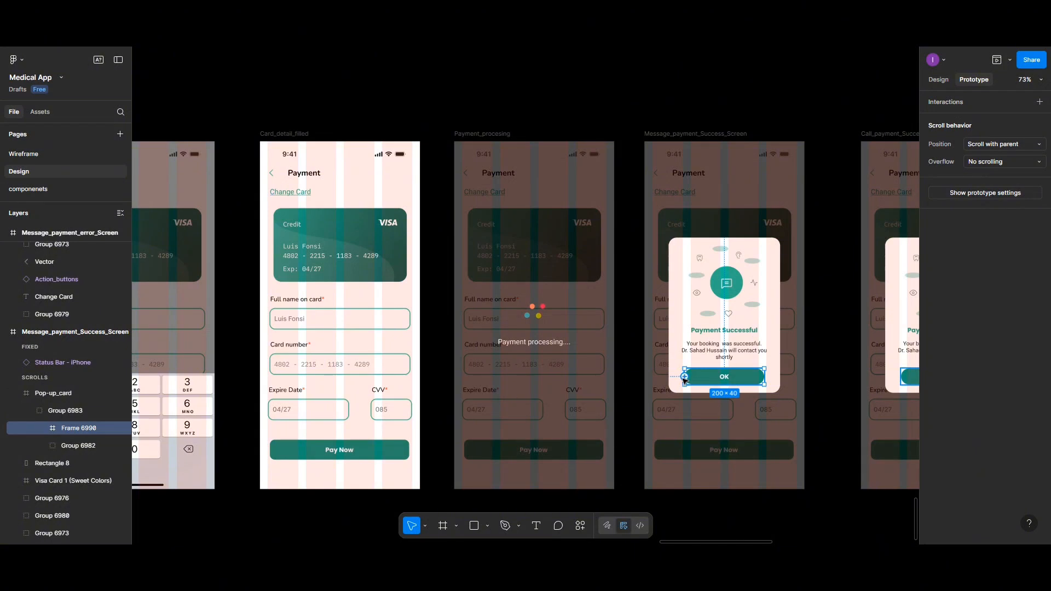
pyautogui.moveTo(684, 379); pyautogui.dragTo(351, 372)
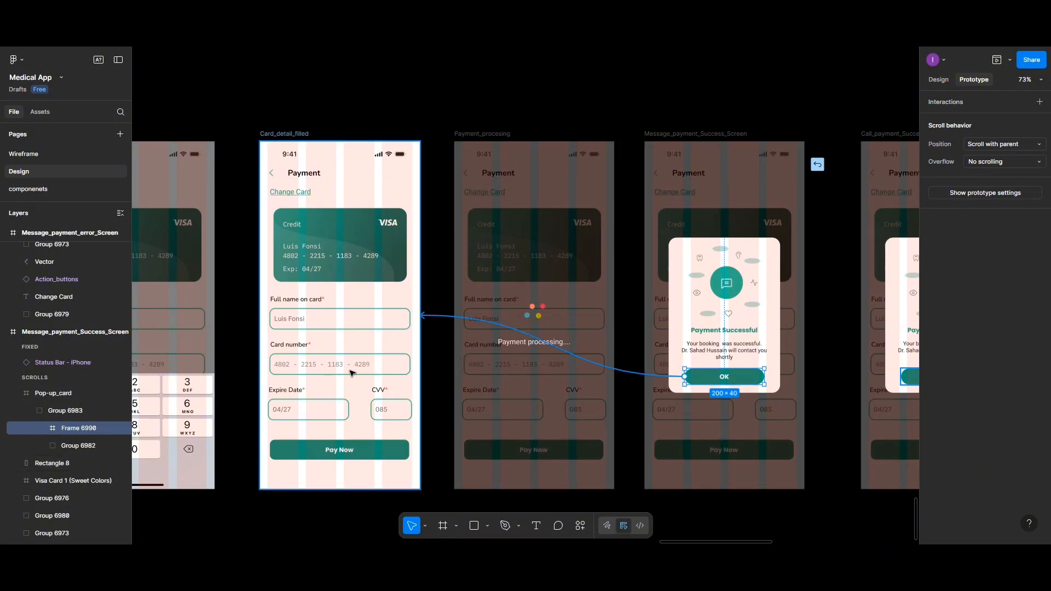
pyautogui.hscroll(-4, 352, 373)
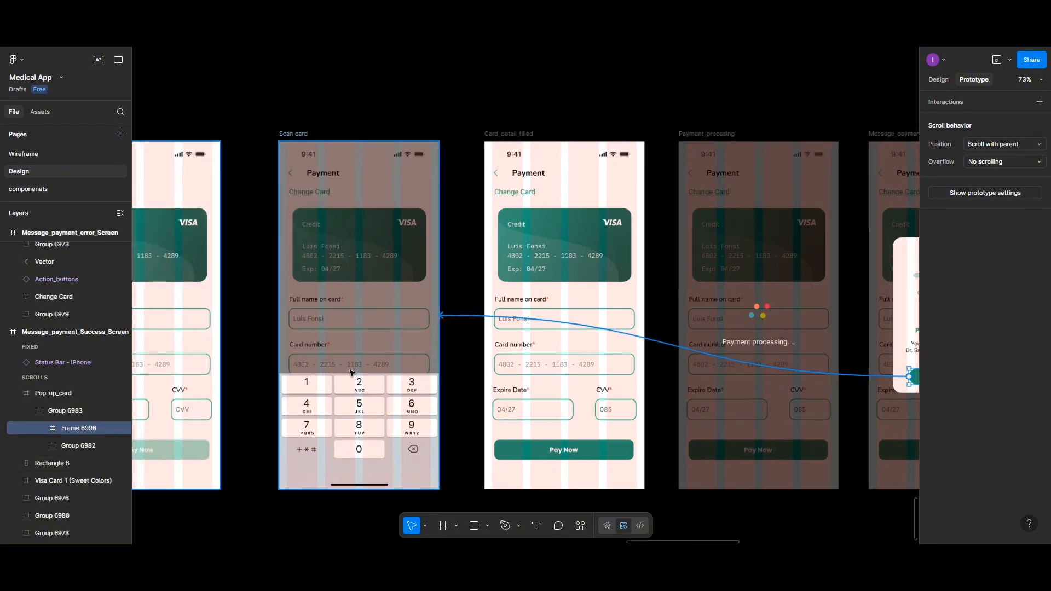
pyautogui.hscroll(-3, 352, 373)
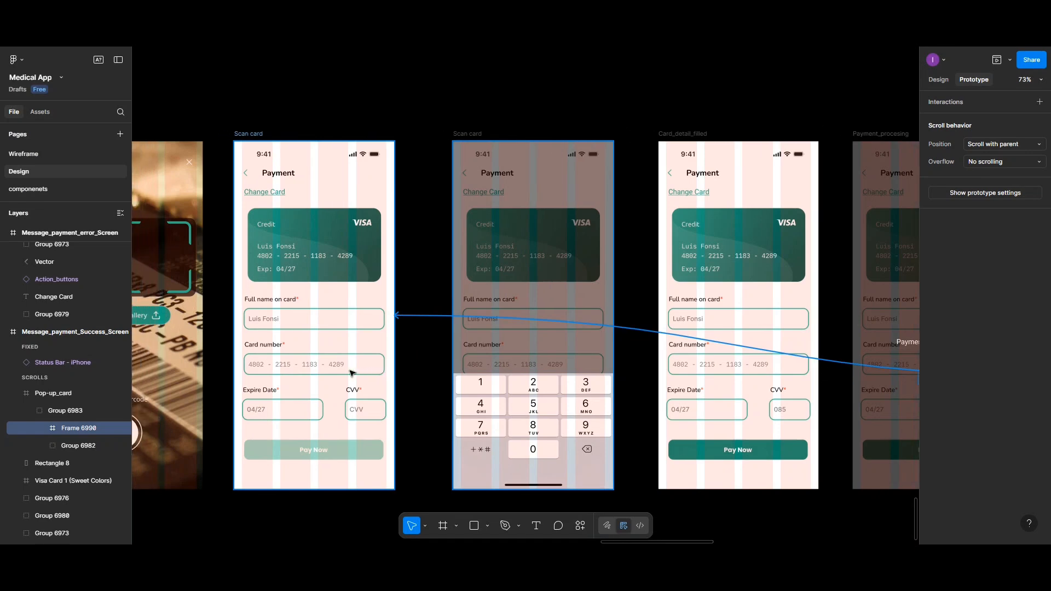
pyautogui.hscroll(-4, 350, 373)
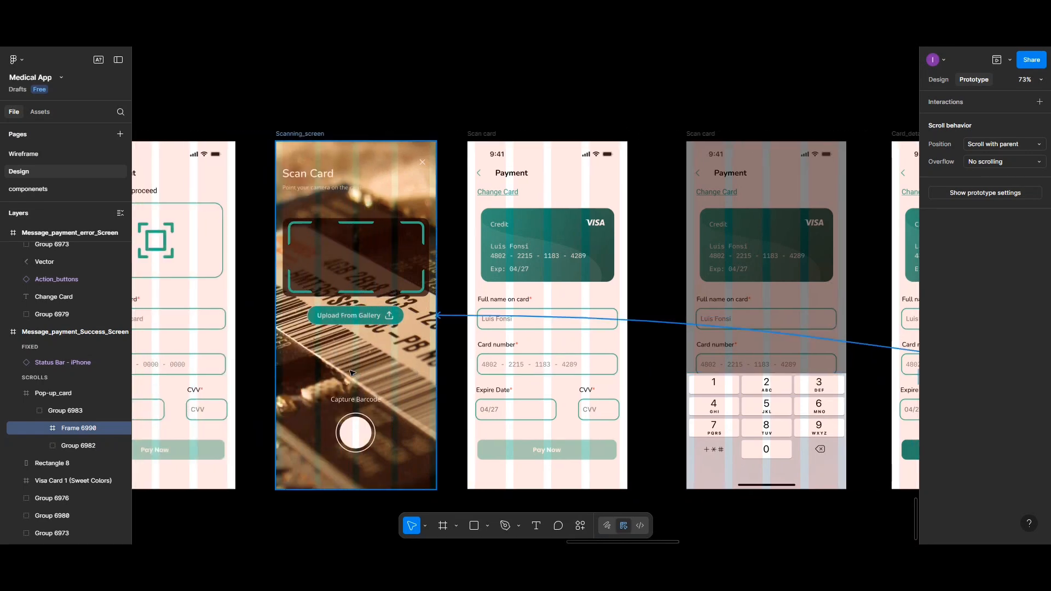
pyautogui.hscroll(-5, 350, 372)
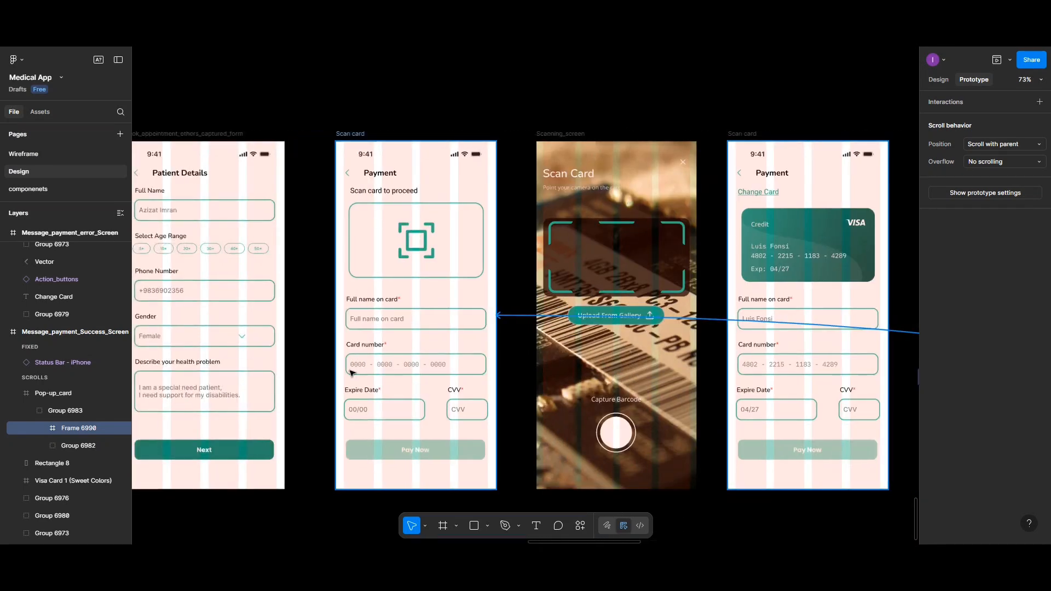
pyautogui.hscroll(-4, 351, 372)
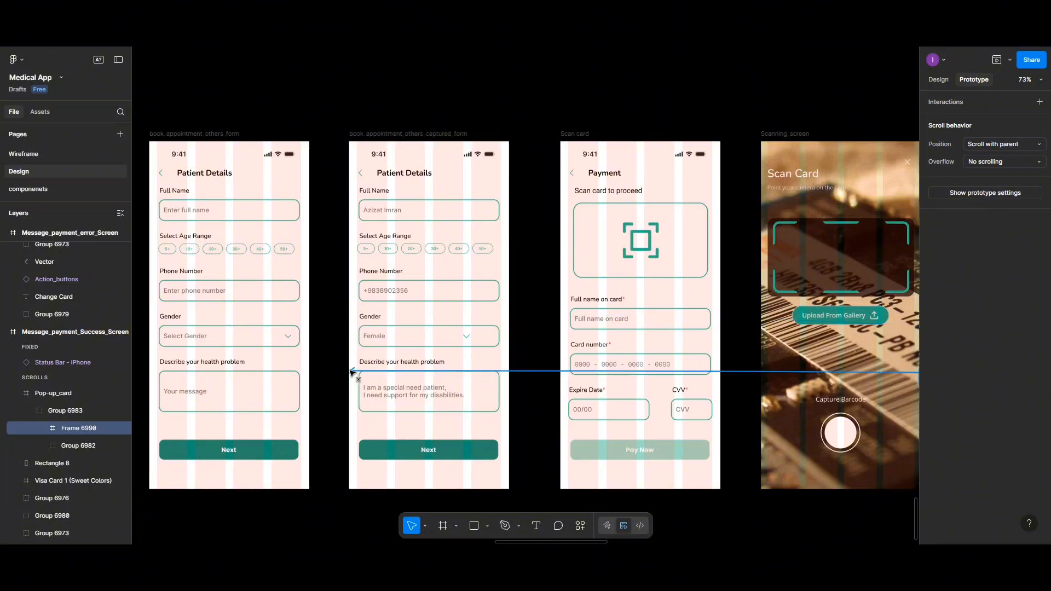
pyautogui.hscroll(-1, 350, 372)
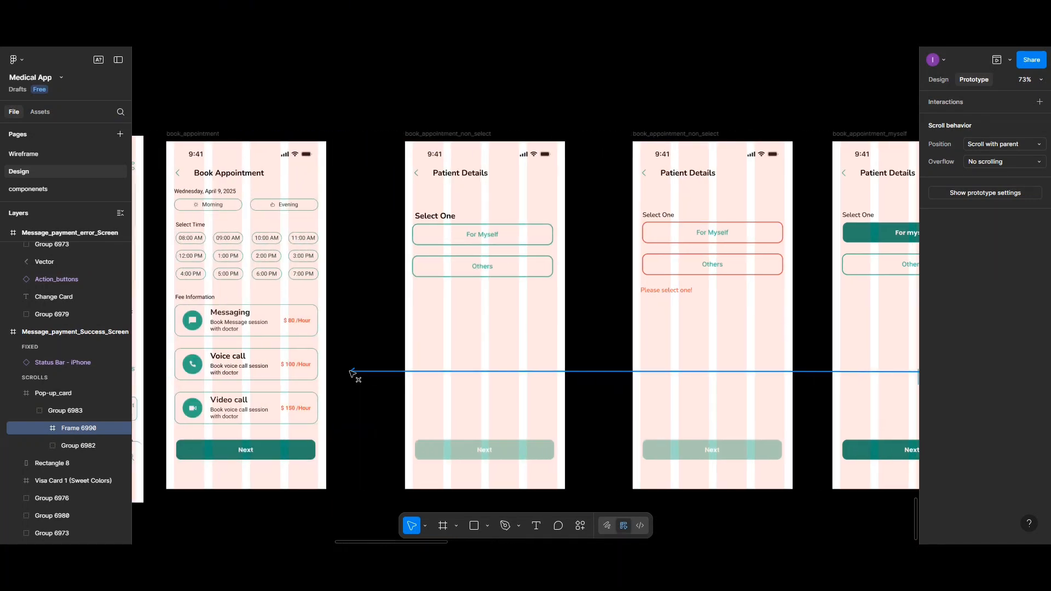
pyautogui.hscroll(-4, 352, 374)
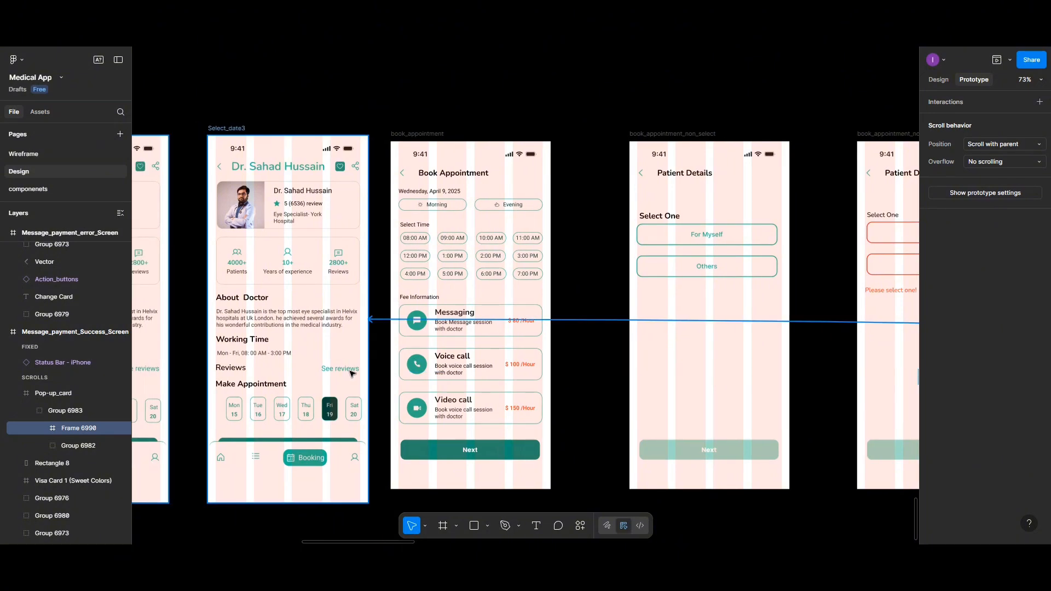
pyautogui.hscroll(-5, 351, 374)
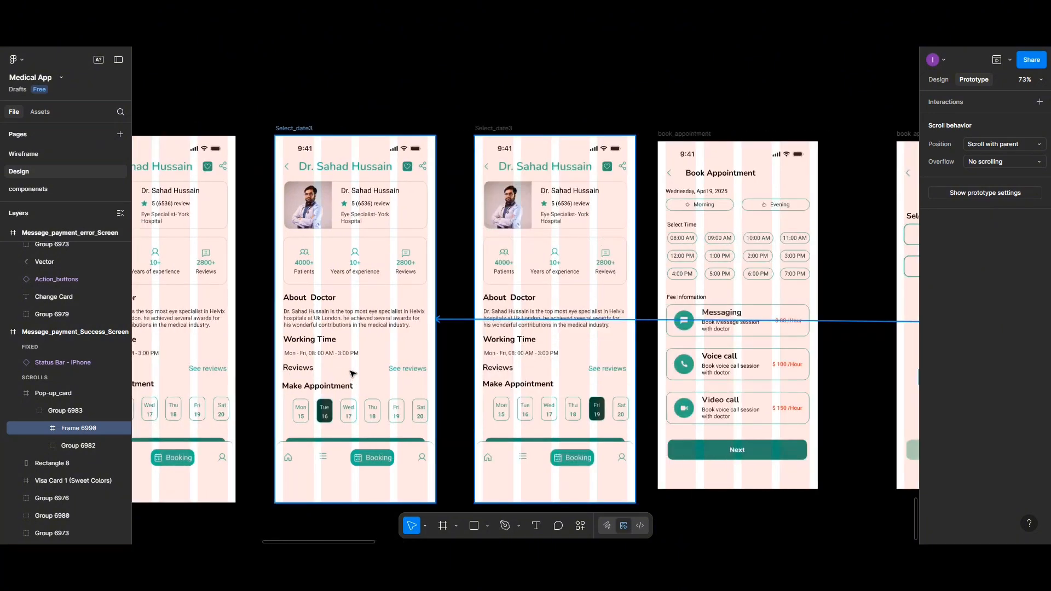
pyautogui.hscroll(-4, 352, 374)
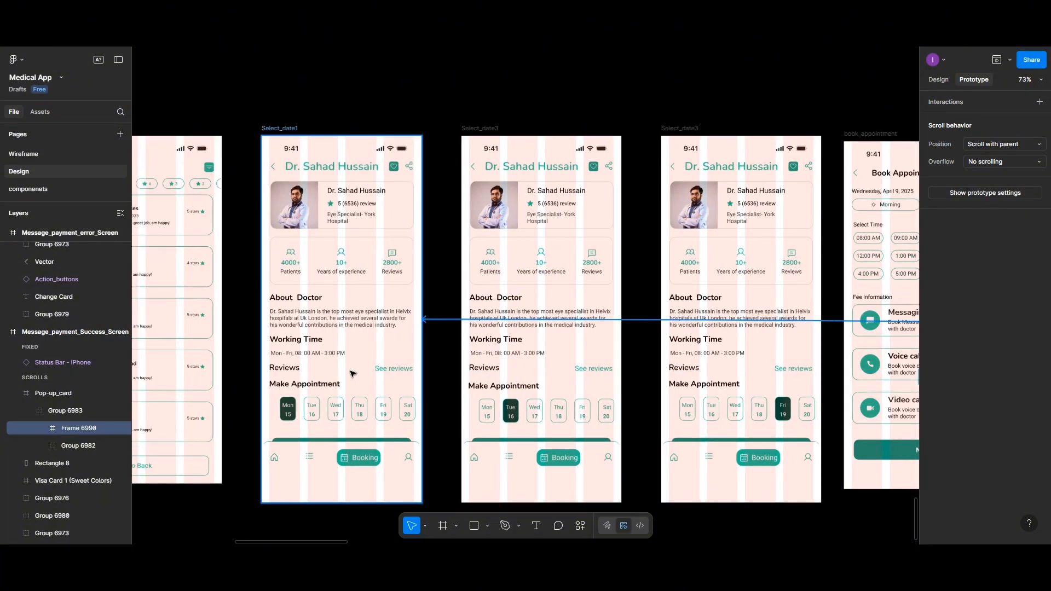
pyautogui.hscroll(-4, 352, 374)
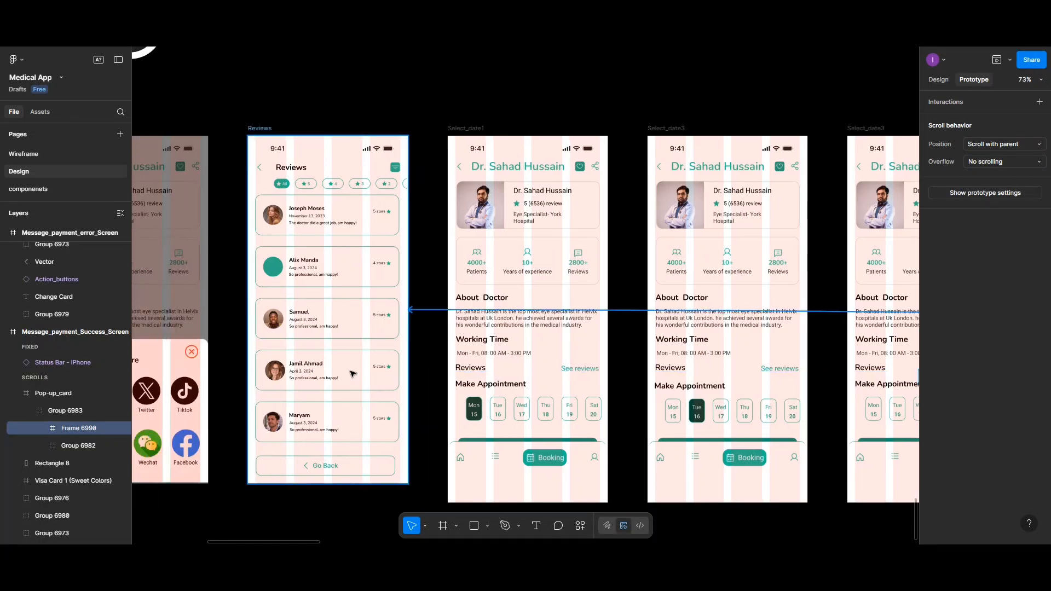
pyautogui.hscroll(-4, 352, 374)
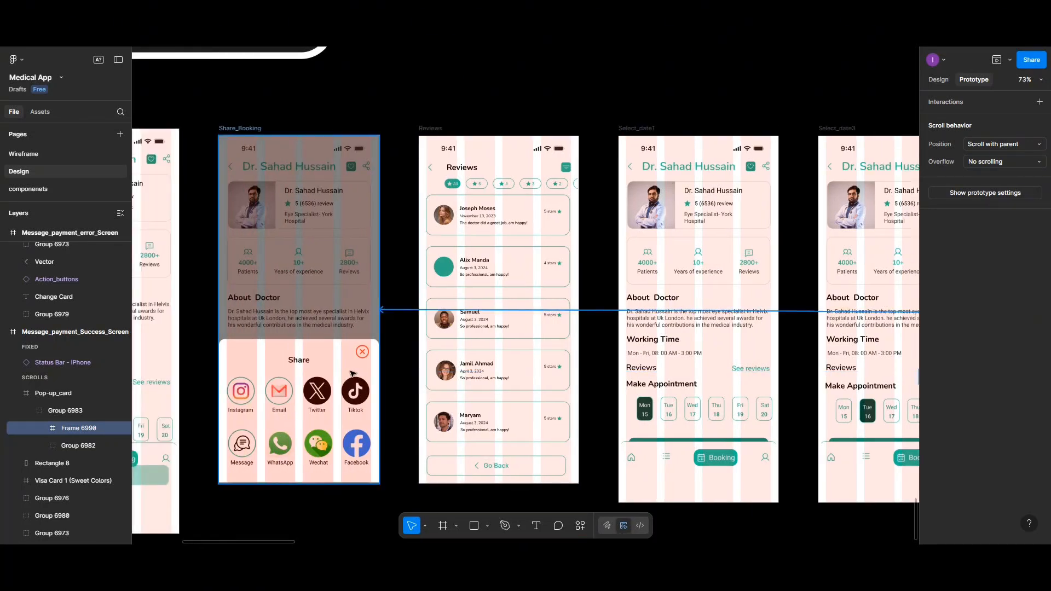
pyautogui.hscroll(-4, 351, 374)
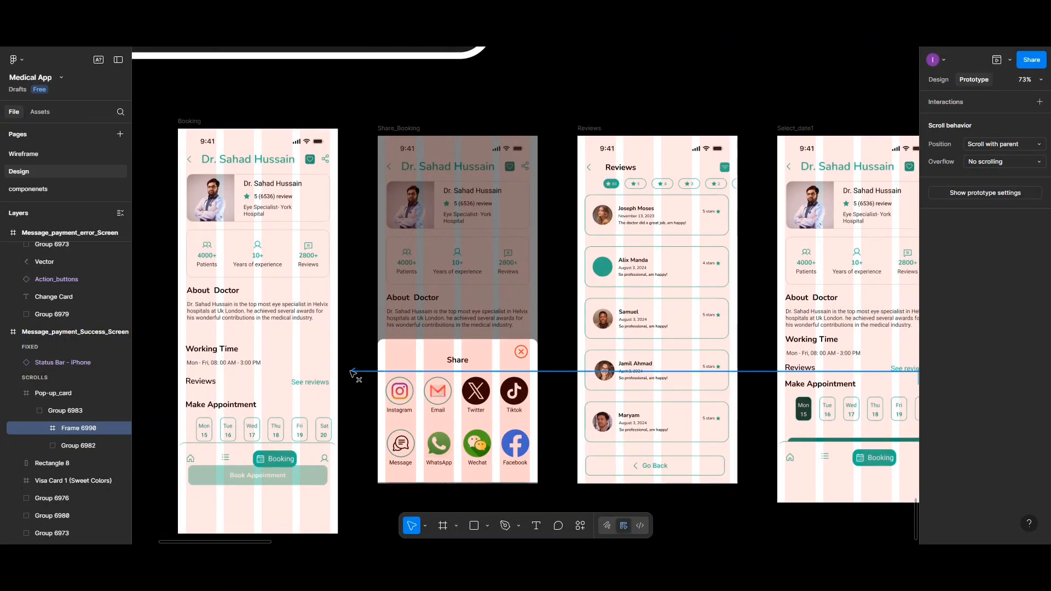
pyautogui.hscroll(-4, 352, 374)
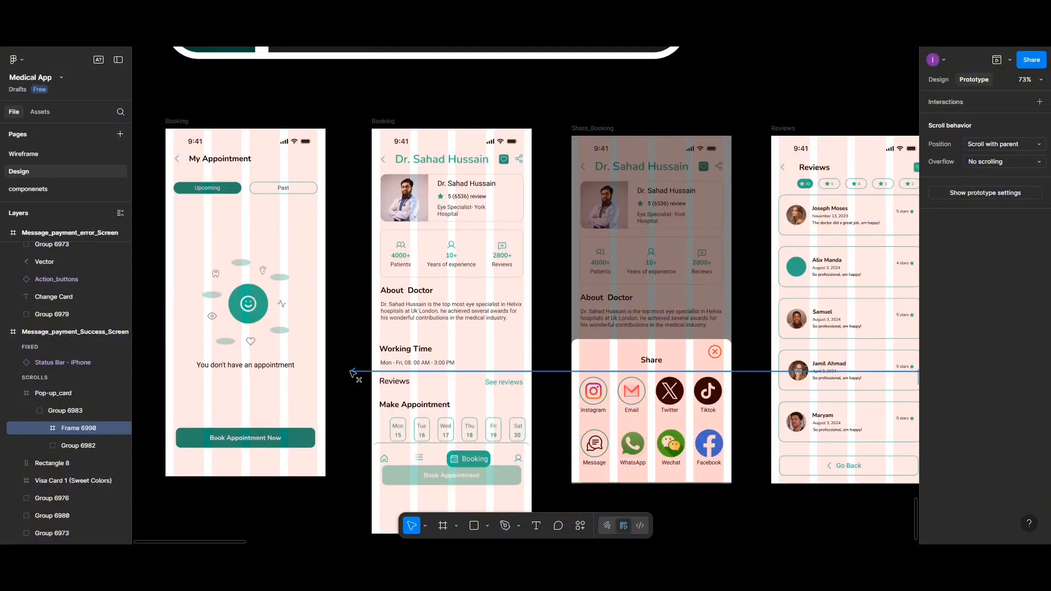
pyautogui.moveTo(351, 374); pyautogui.dragTo(326, 363)
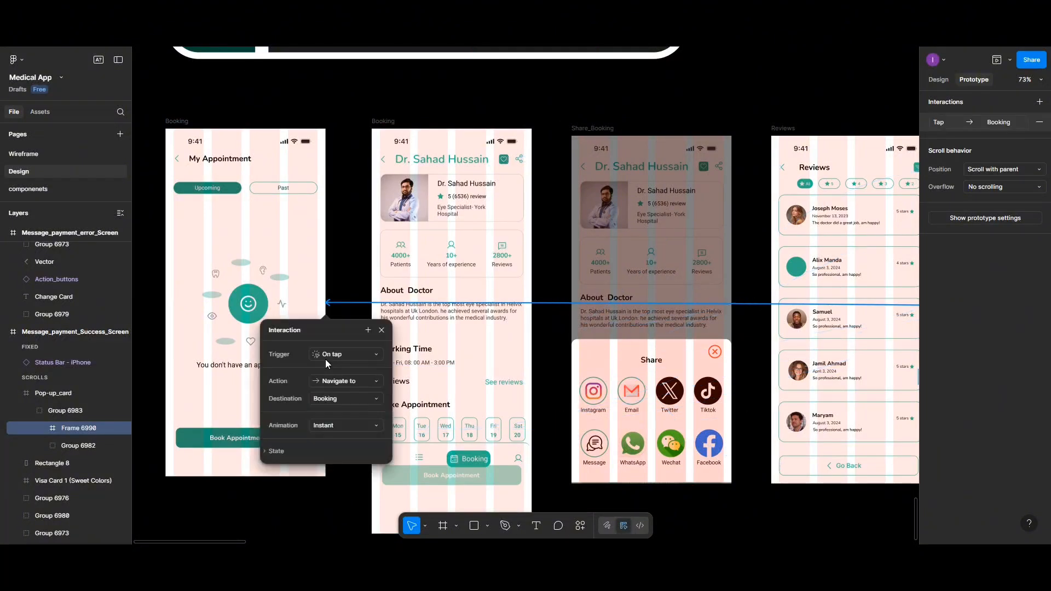
# Step: Remove the after-delay prototype interaction from the Payment_procesing screen to Message_payment_Success_Screen
pyautogui.scroll(-3, 557, 297)
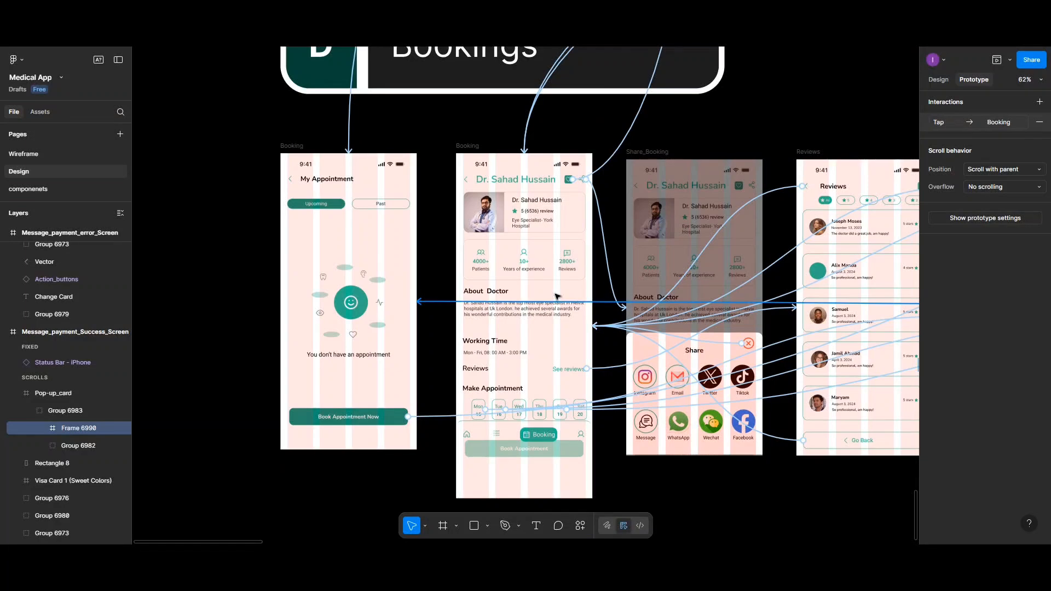
pyautogui.scroll(-2, 557, 296)
pyautogui.hscroll(3, 556, 296)
pyautogui.hscroll(15, 556, 296)
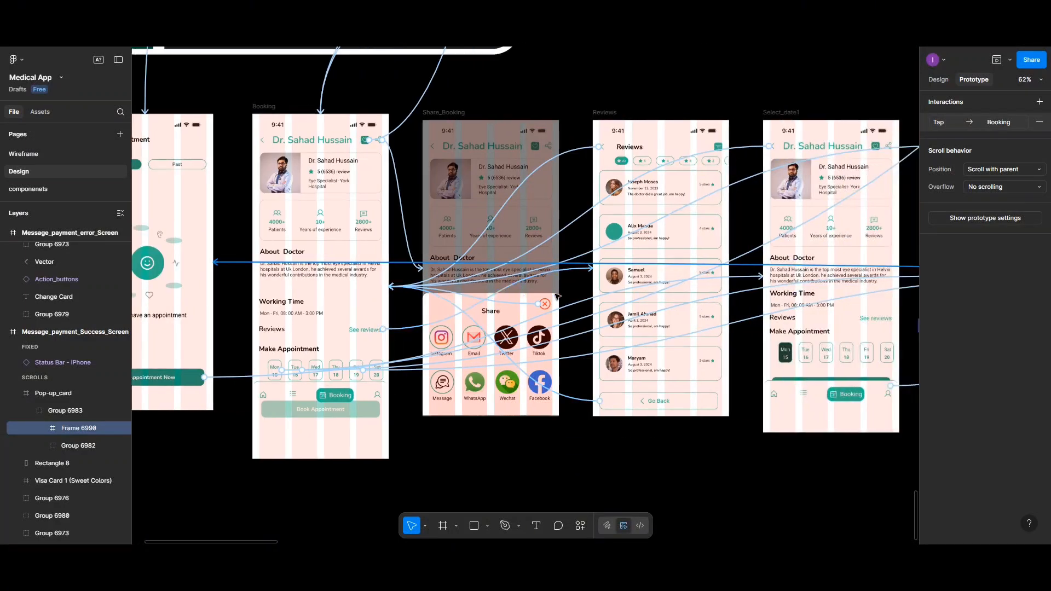
pyautogui.hscroll(15, 556, 295)
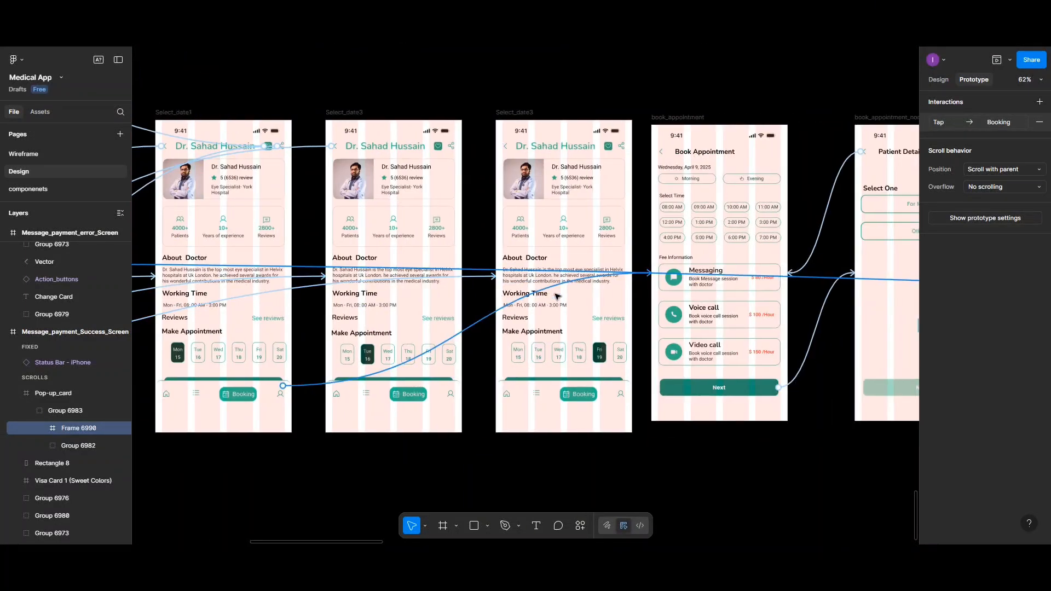
pyautogui.hscroll(15, 556, 296)
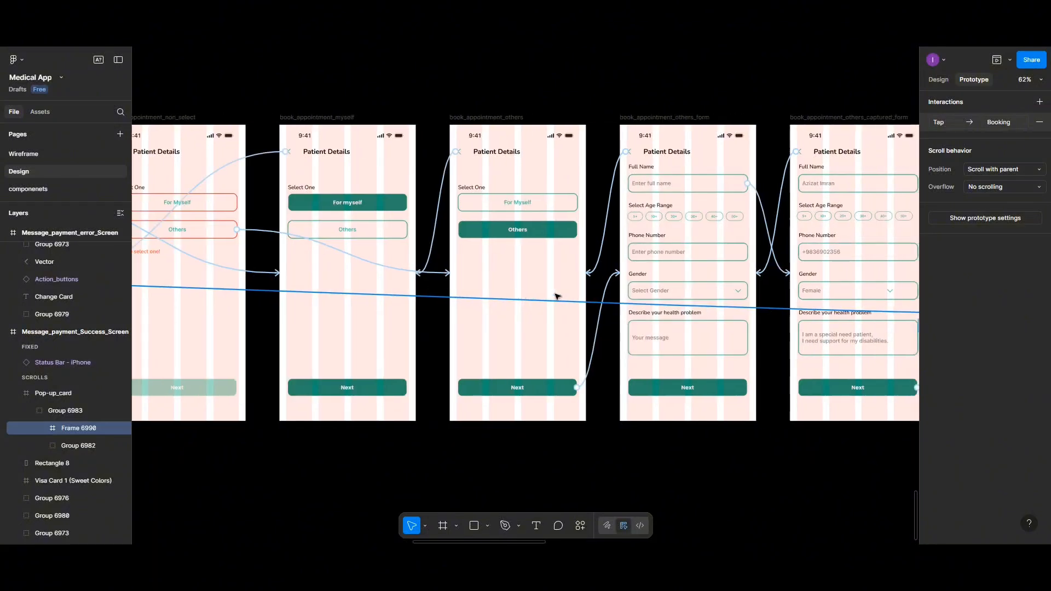
pyautogui.hscroll(15, 557, 296)
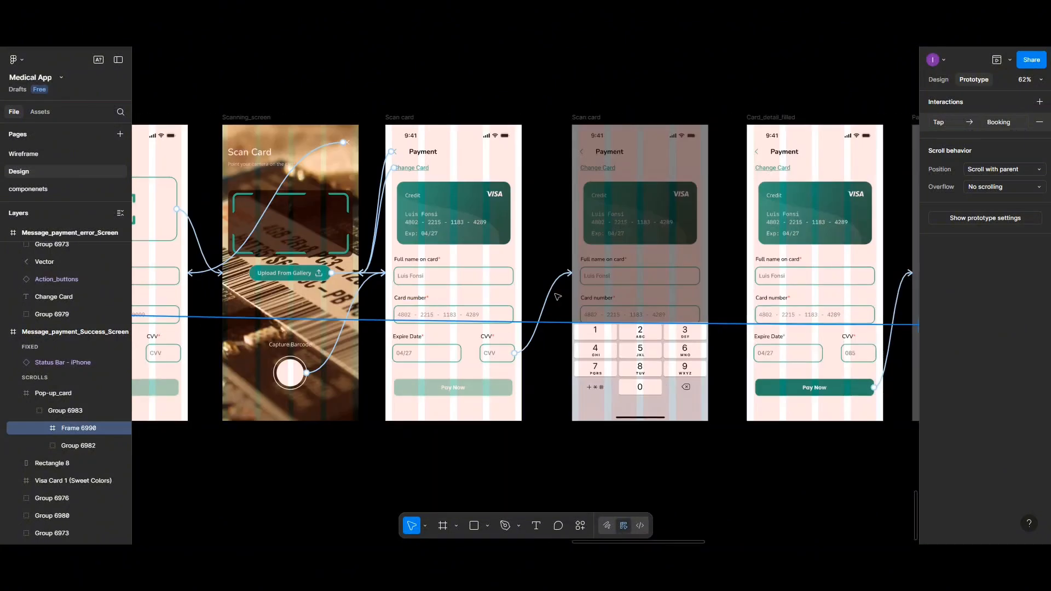
pyautogui.hscroll(15, 556, 297)
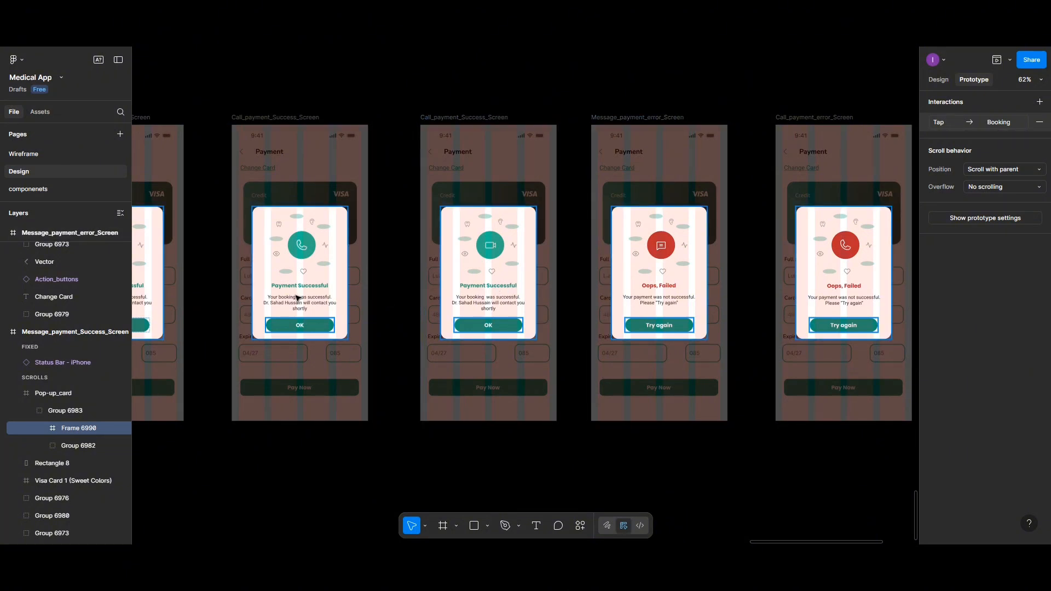
pyautogui.scroll(2, 296, 298)
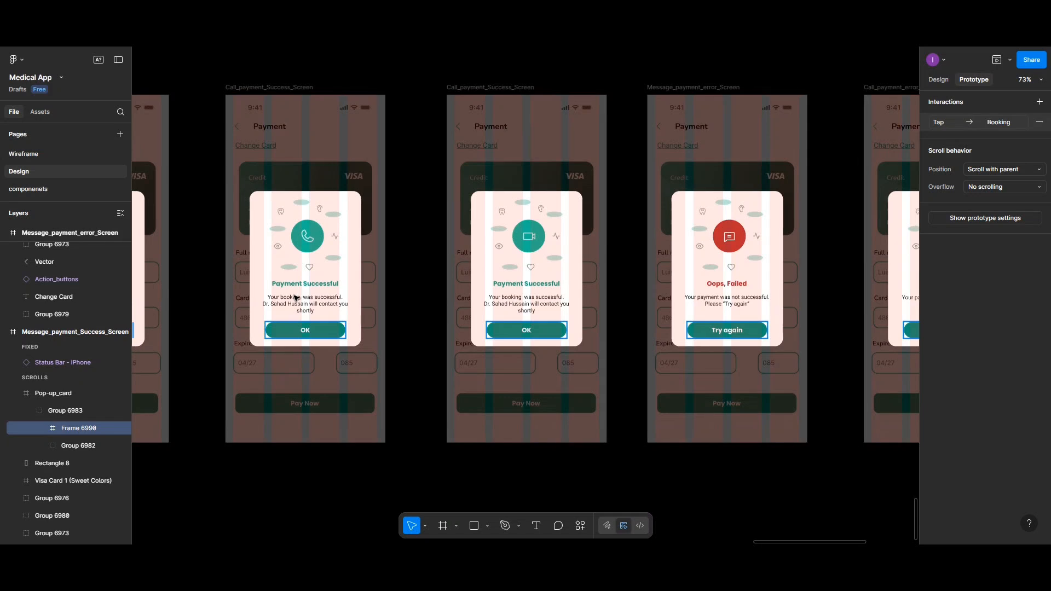
pyautogui.hscroll(-5, 296, 298)
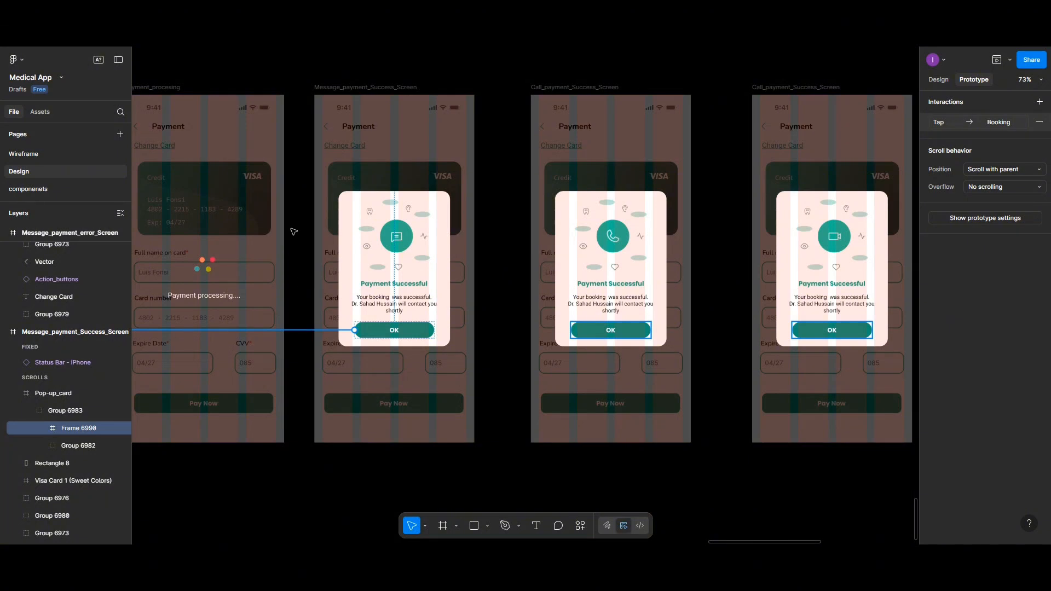
pyautogui.click(333, 88)
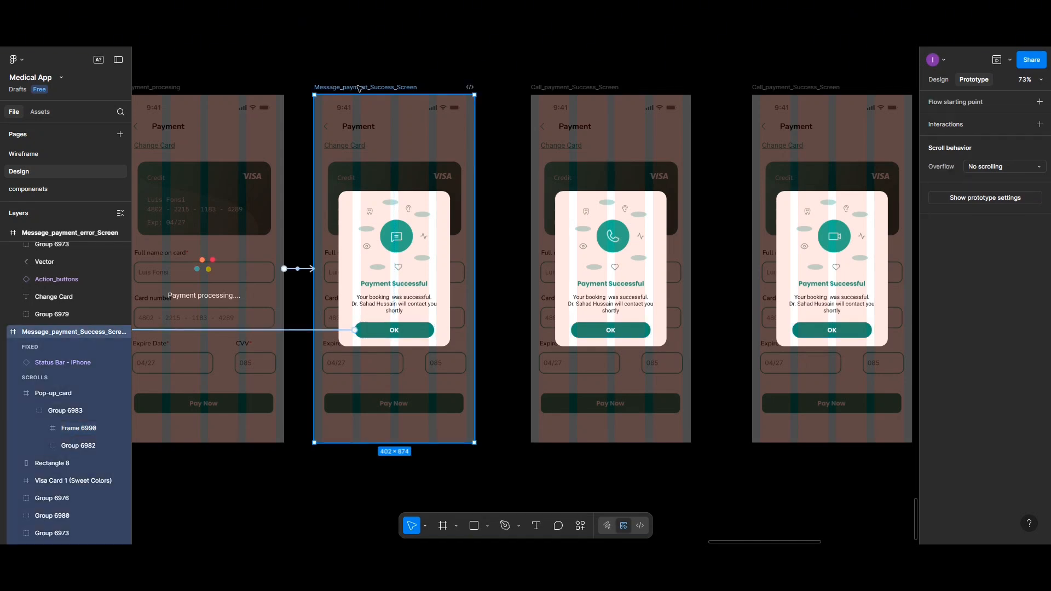
pyautogui.click(295, 269)
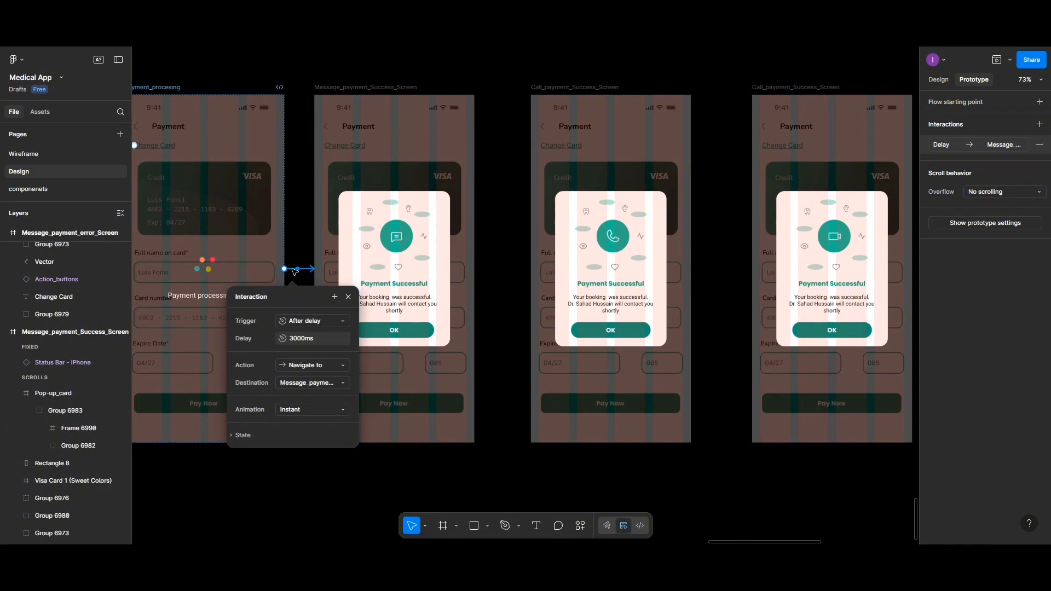
pyautogui.click(1039, 146)
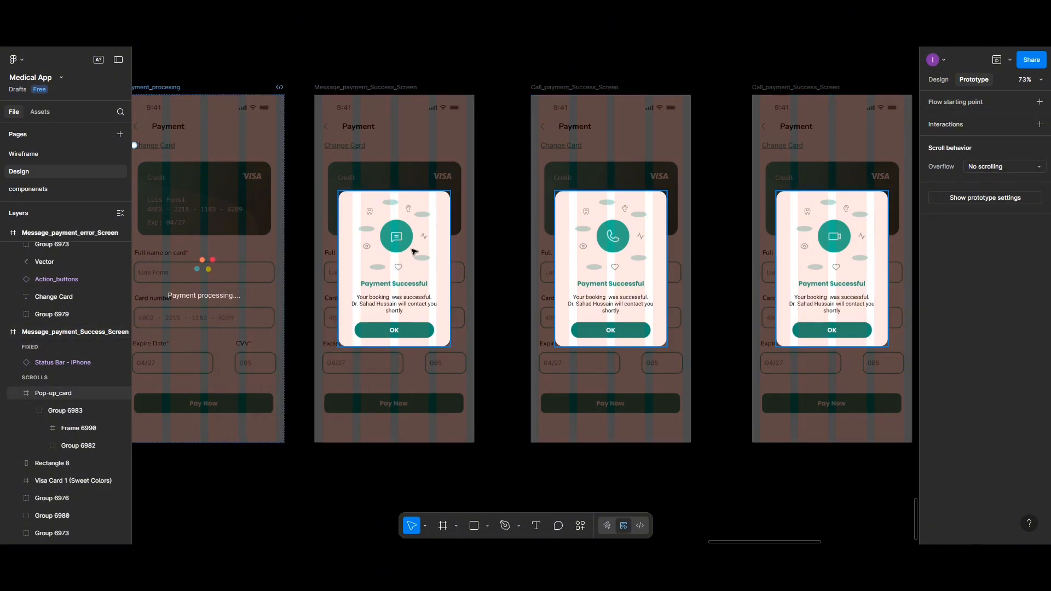
# Step: Link the Payment_procesing screen to Message_payment_error_Screen with an on-tap, instant Navigate to interaction
pyautogui.click(282, 270)
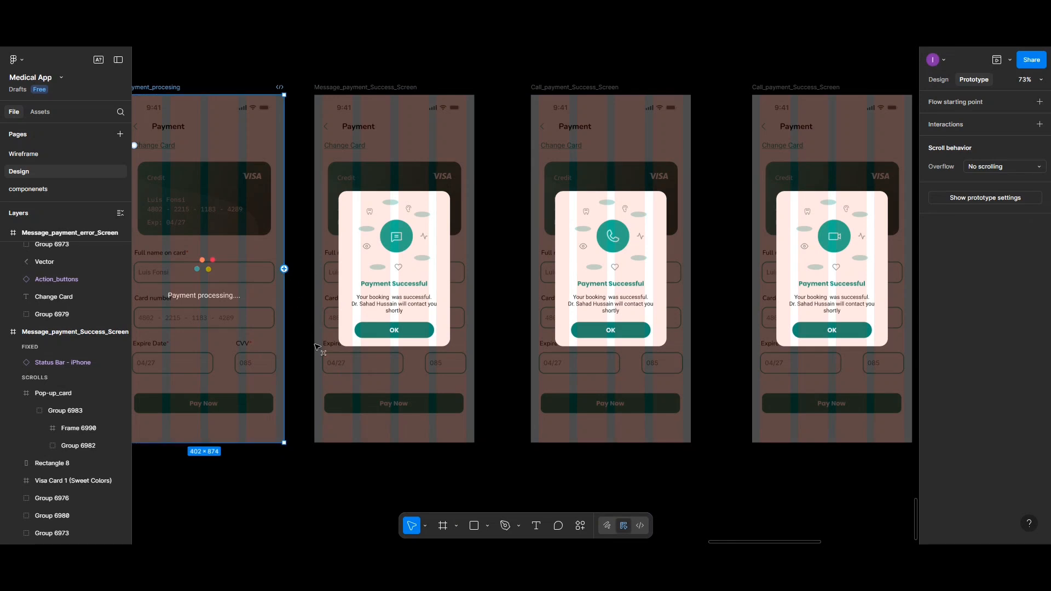
pyautogui.moveTo(284, 269); pyautogui.dragTo(838, 352)
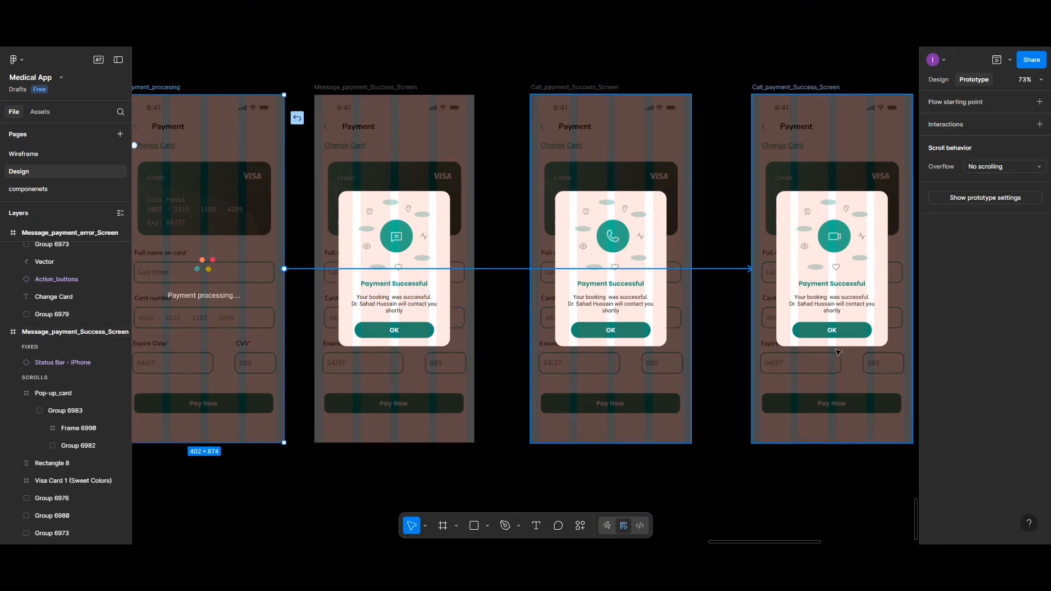
pyautogui.moveTo(935, 355); pyautogui.dragTo(669, 300)
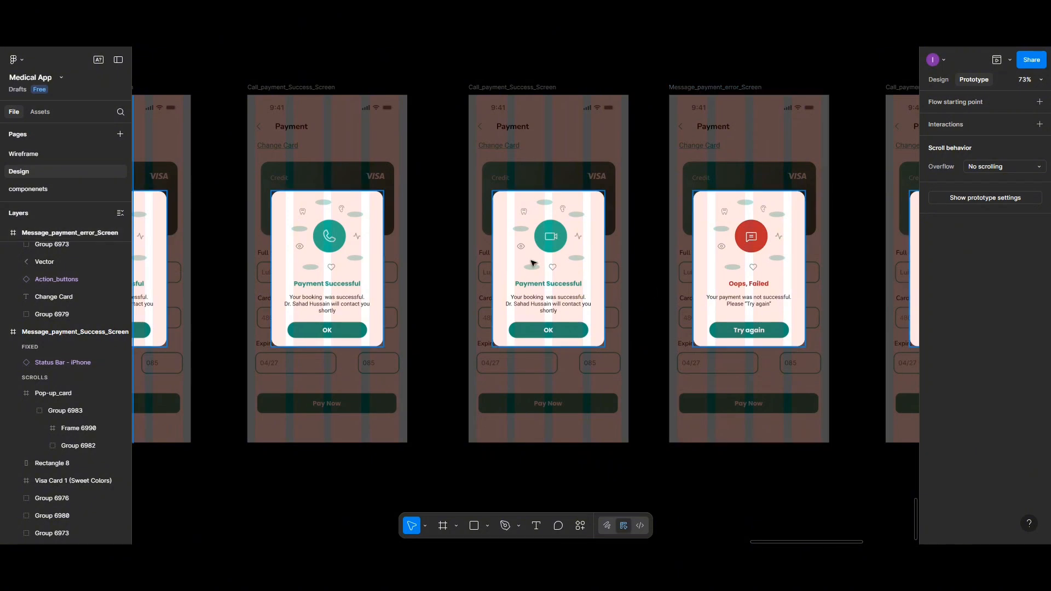
pyautogui.hscroll(-2, 508, 311)
pyautogui.hscroll(-3, 509, 311)
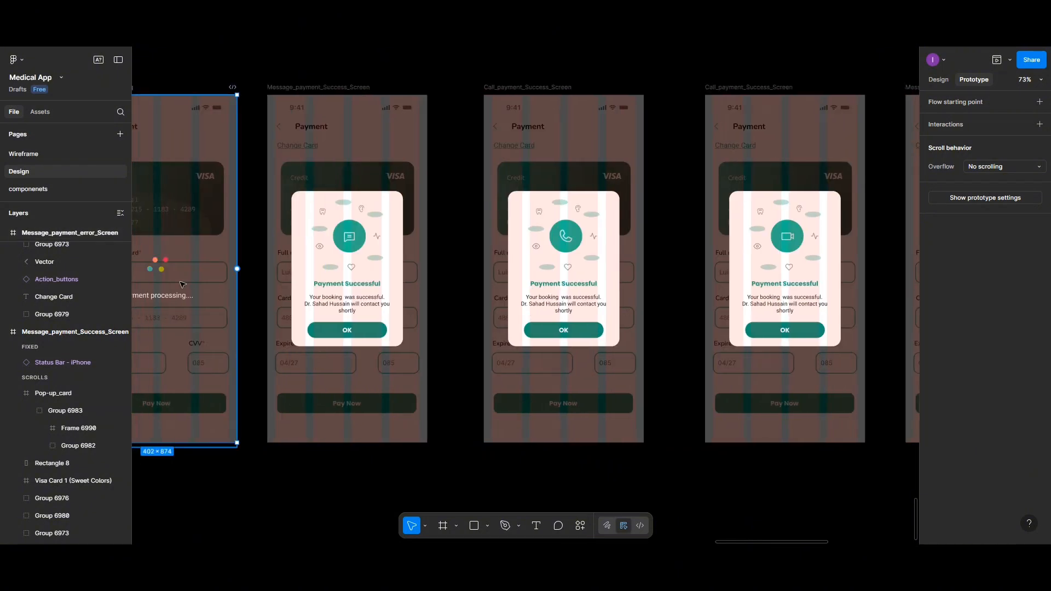
pyautogui.moveTo(236, 270)
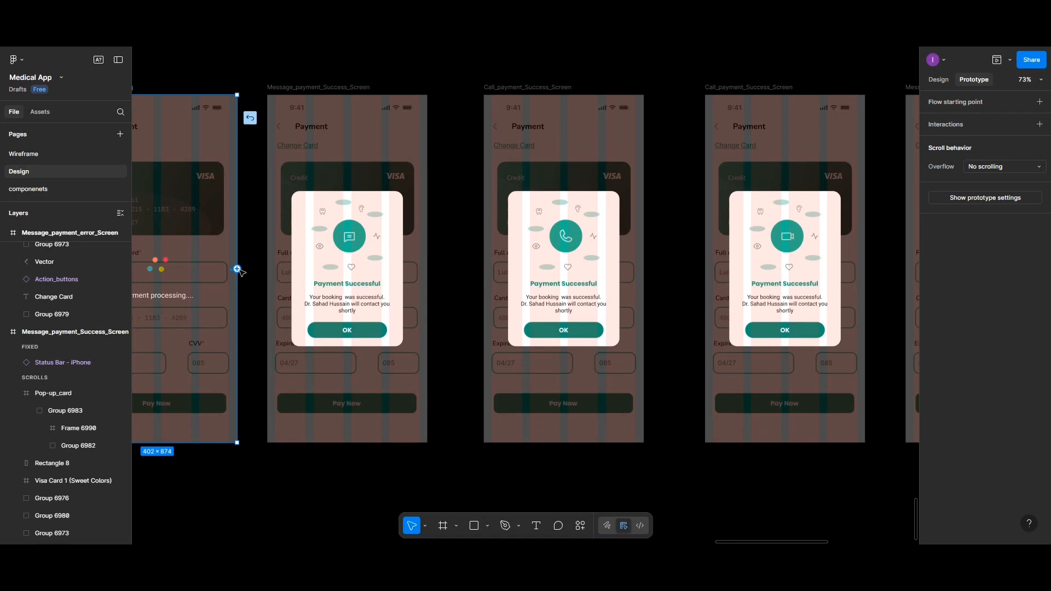
pyautogui.moveTo(237, 269); pyautogui.dragTo(316, 334)
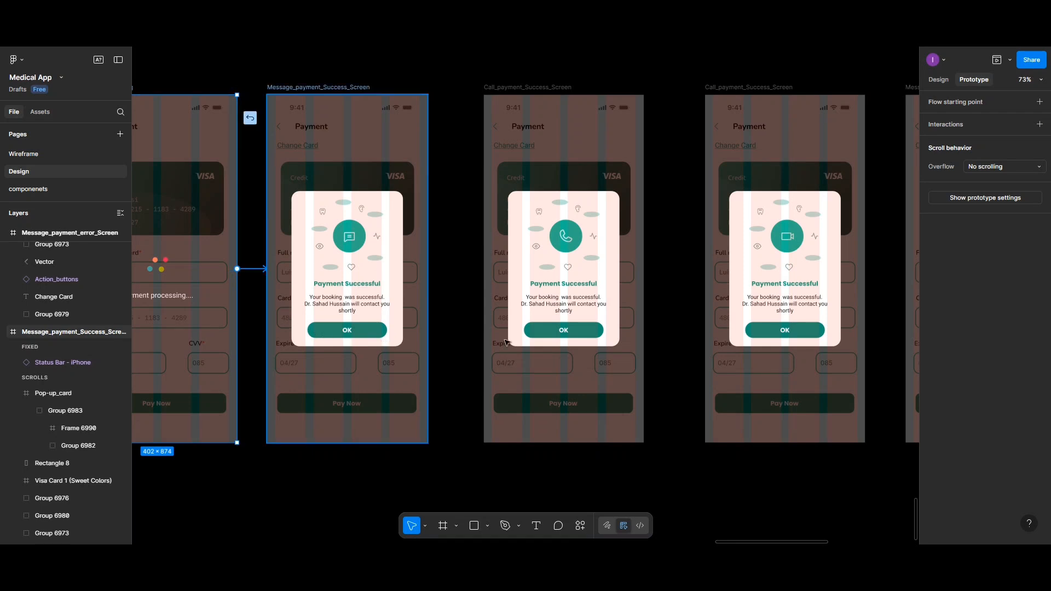
pyautogui.moveTo(504, 342); pyautogui.dragTo(693, 291)
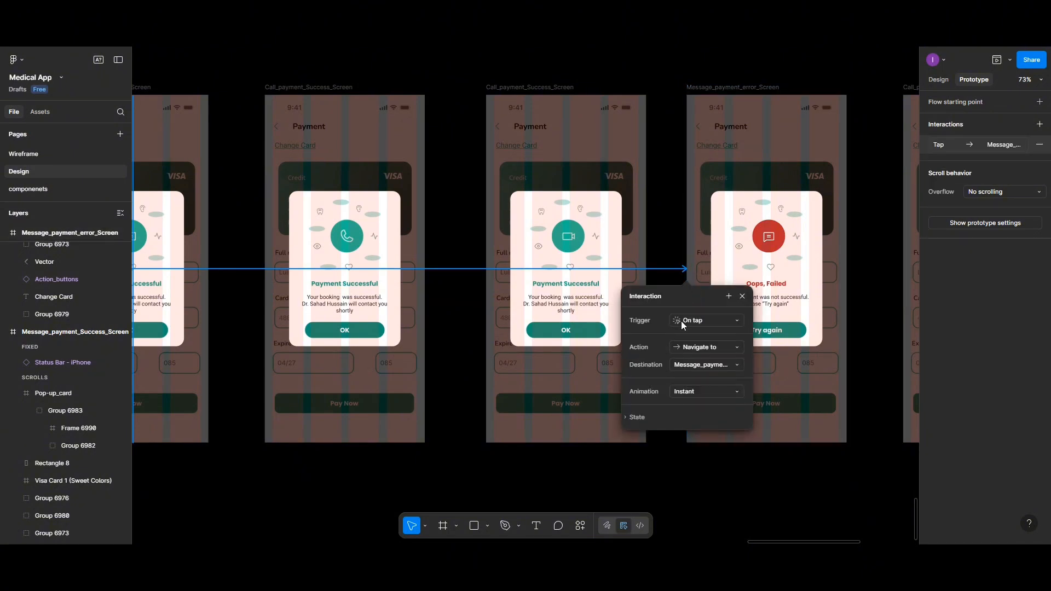
pyautogui.click(740, 336)
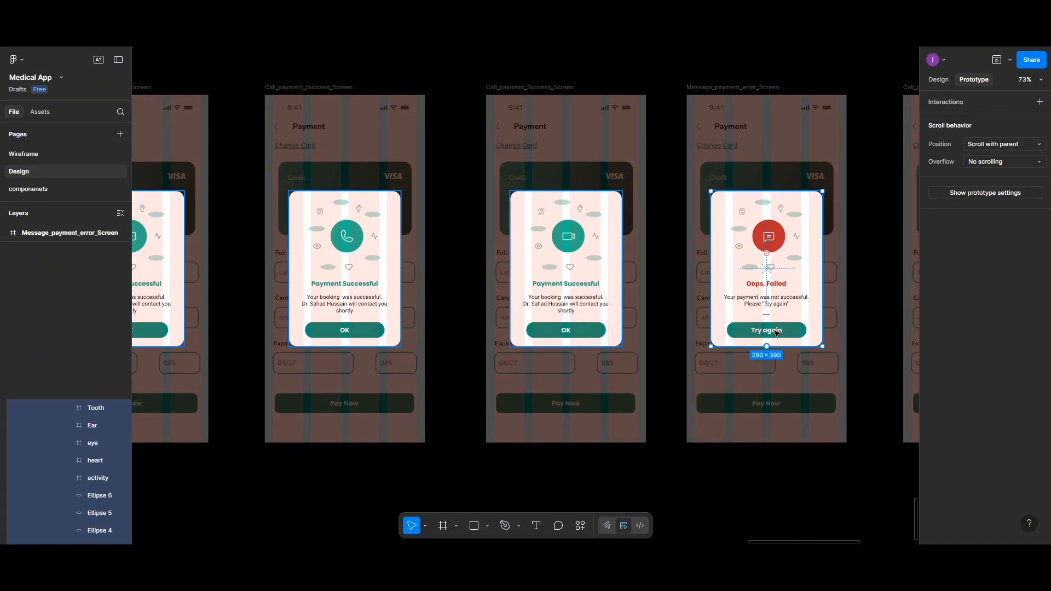
pyautogui.doubleClick(738, 336)
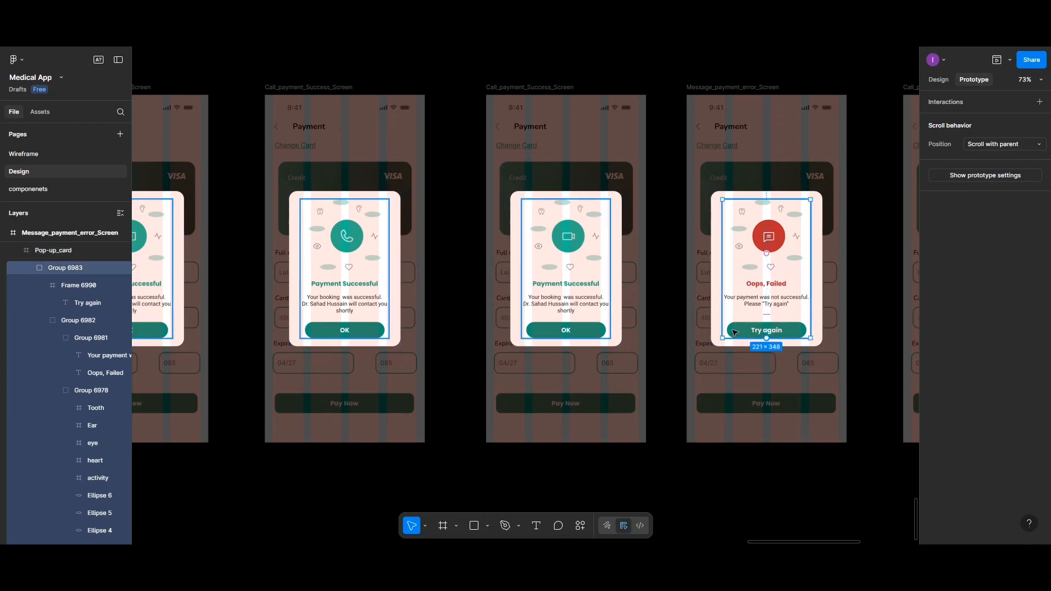
pyautogui.doubleClick(736, 332)
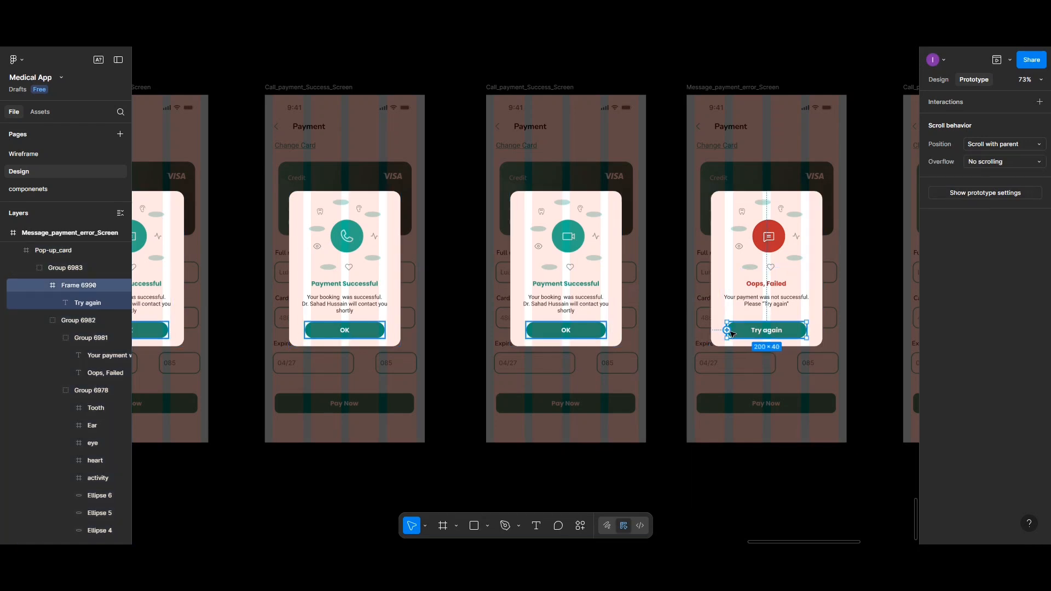
pyautogui.moveTo(727, 331)
pyautogui.mouseDown()
pyautogui.moveTo(658, 389)
pyautogui.moveTo(723, 335)
pyautogui.mouseUp()
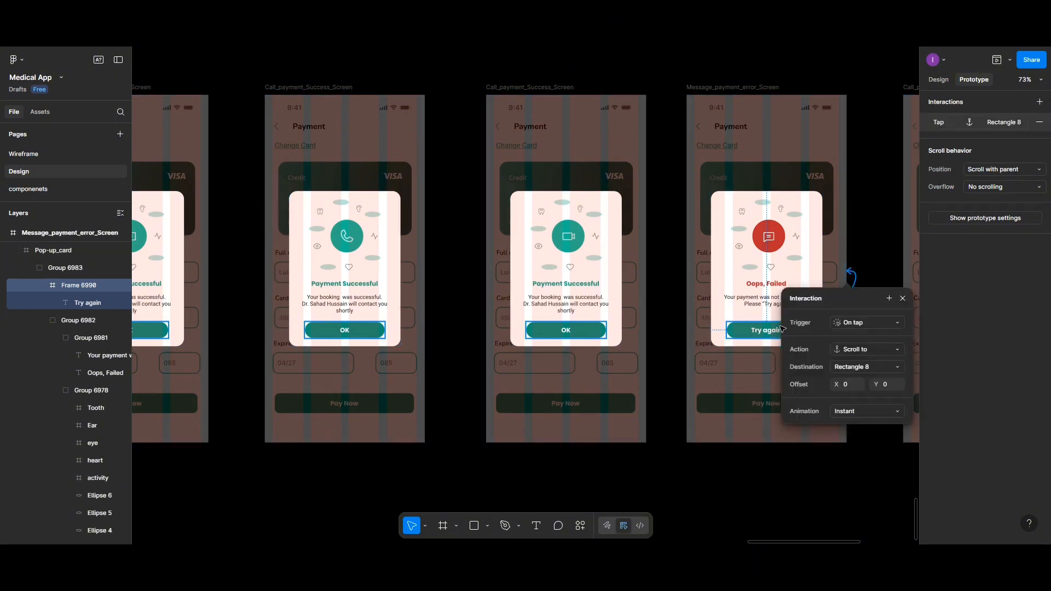
pyautogui.click(1039, 123)
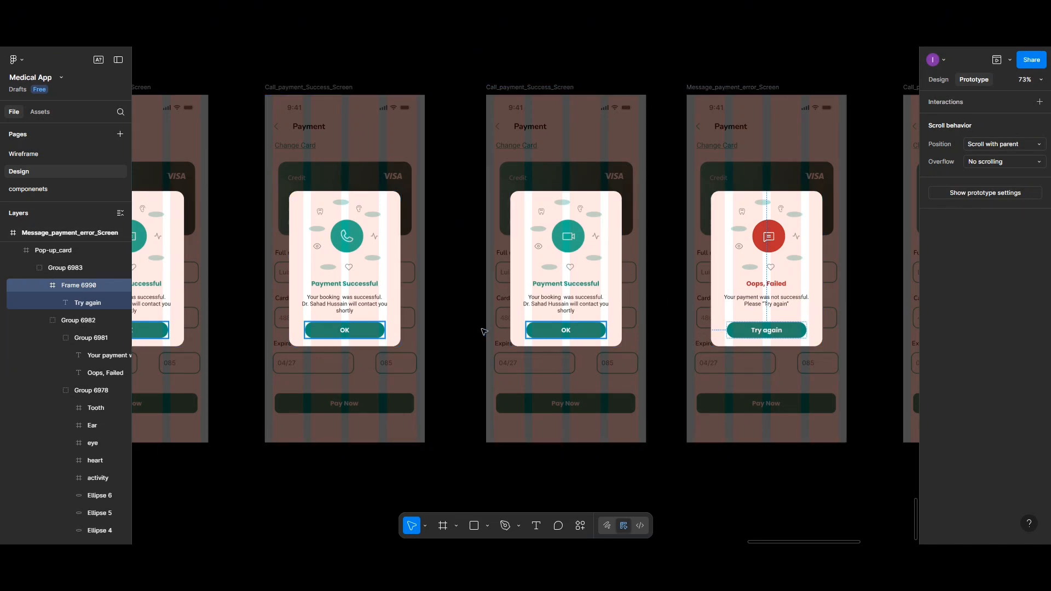
# Step: Move Message_payment_Success_Screen below the row and place Message_payment_error_Screen directly after Payment_procesing
pyautogui.scroll(-3, 484, 331)
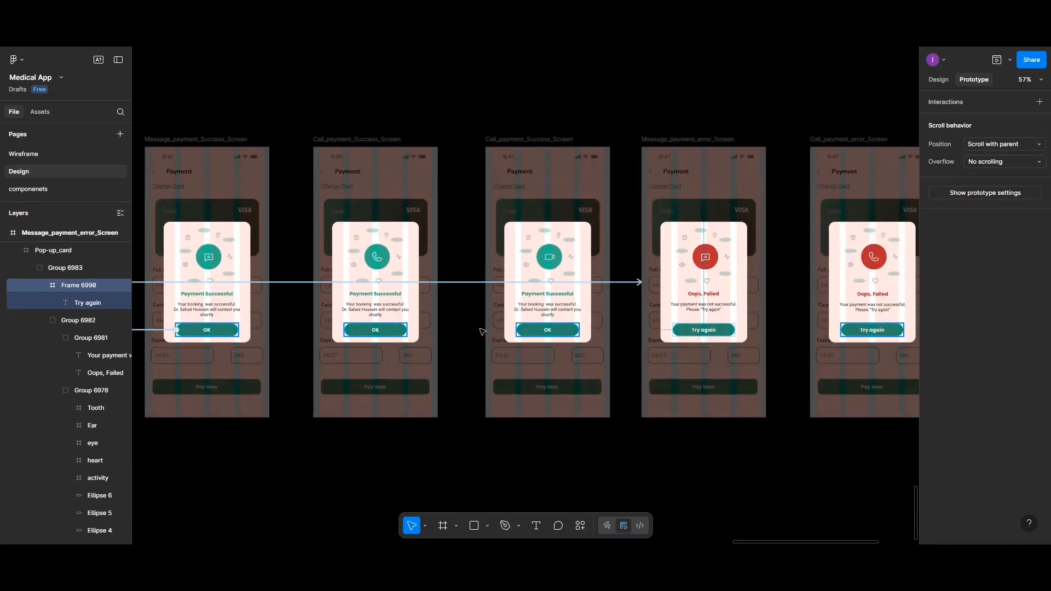
pyautogui.hscroll(-3, 481, 331)
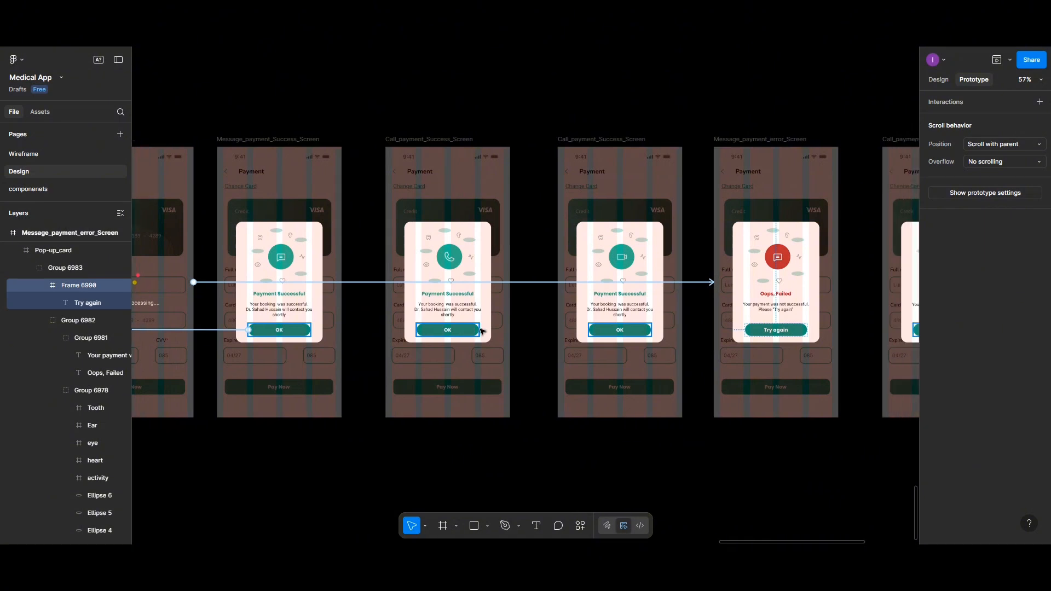
pyautogui.hscroll(-4, 481, 331)
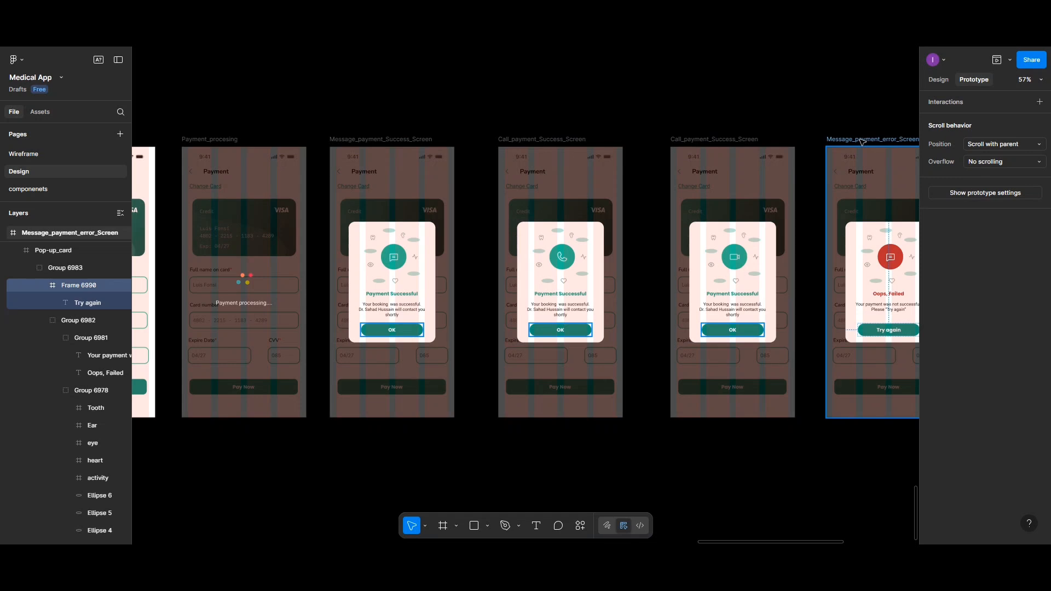
pyautogui.click(937, 79)
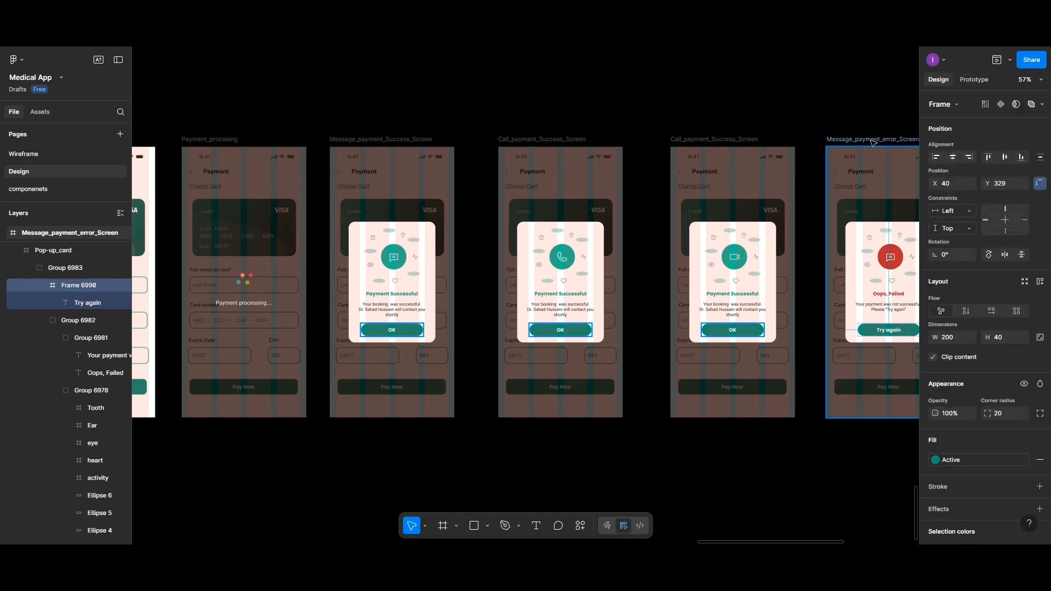
pyautogui.scroll(-3, 515, 159)
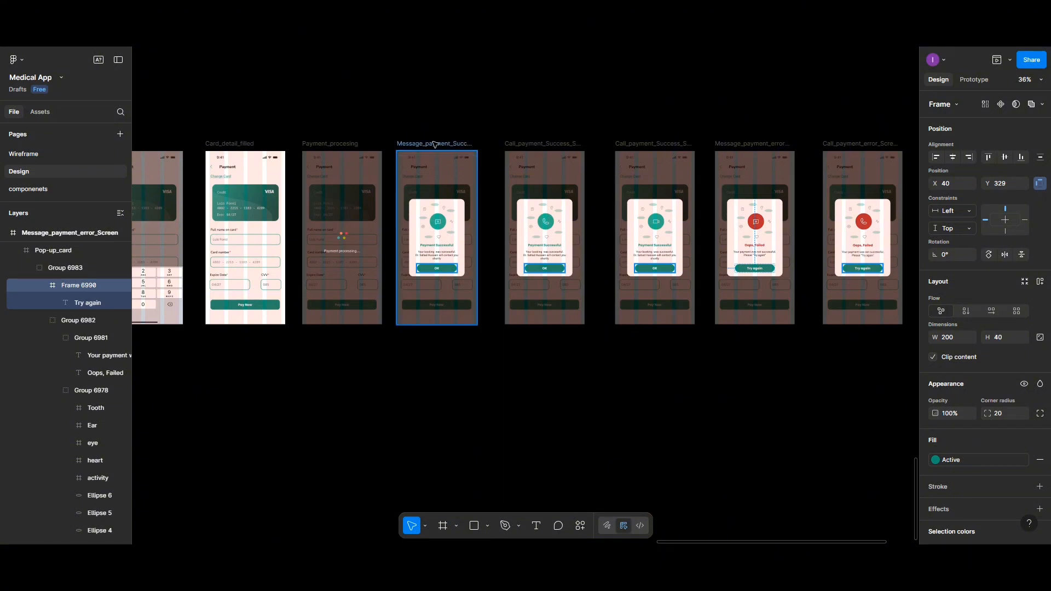
pyautogui.moveTo(436, 239); pyautogui.dragTo(449, 467)
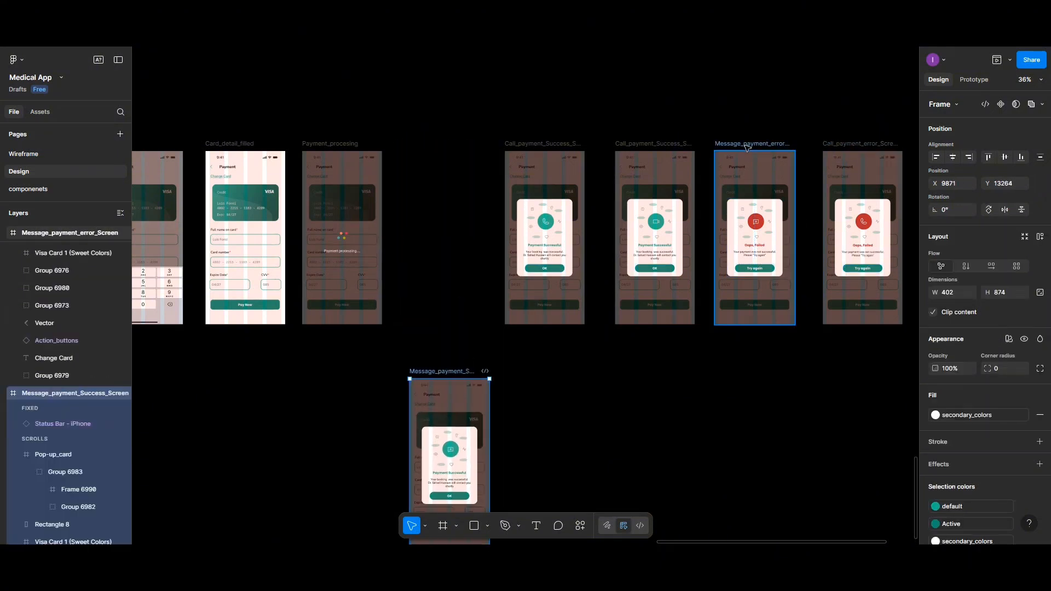
pyautogui.moveTo(746, 145); pyautogui.dragTo(436, 145)
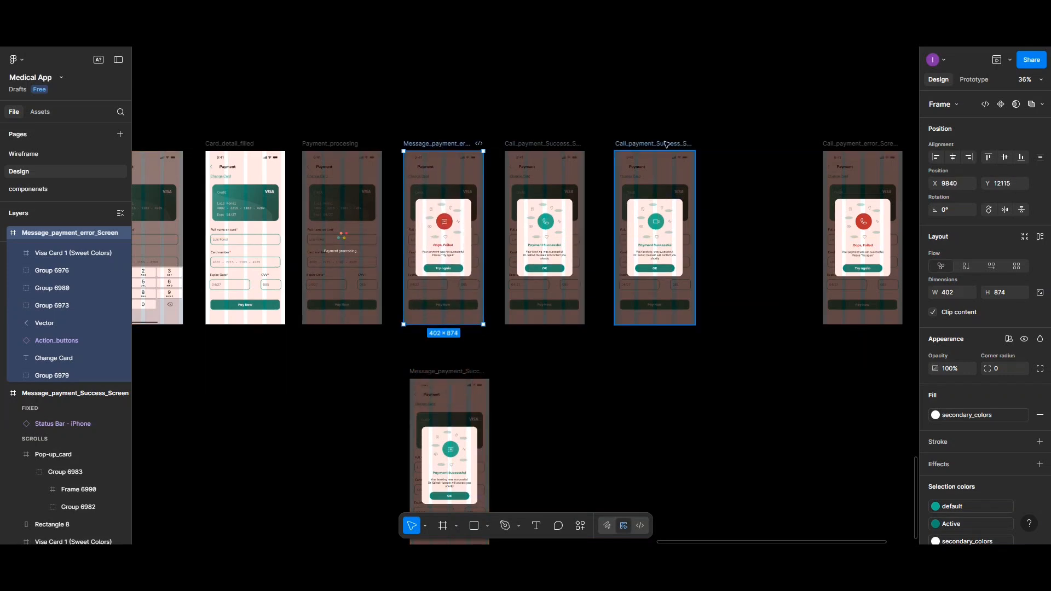
# Step: Shift the video and call success screens further along the row and place Message_payment_Success_Screen between the message error and call success screens
pyautogui.moveTo(666, 144); pyautogui.dragTo(745, 144)
pyautogui.click(539, 143)
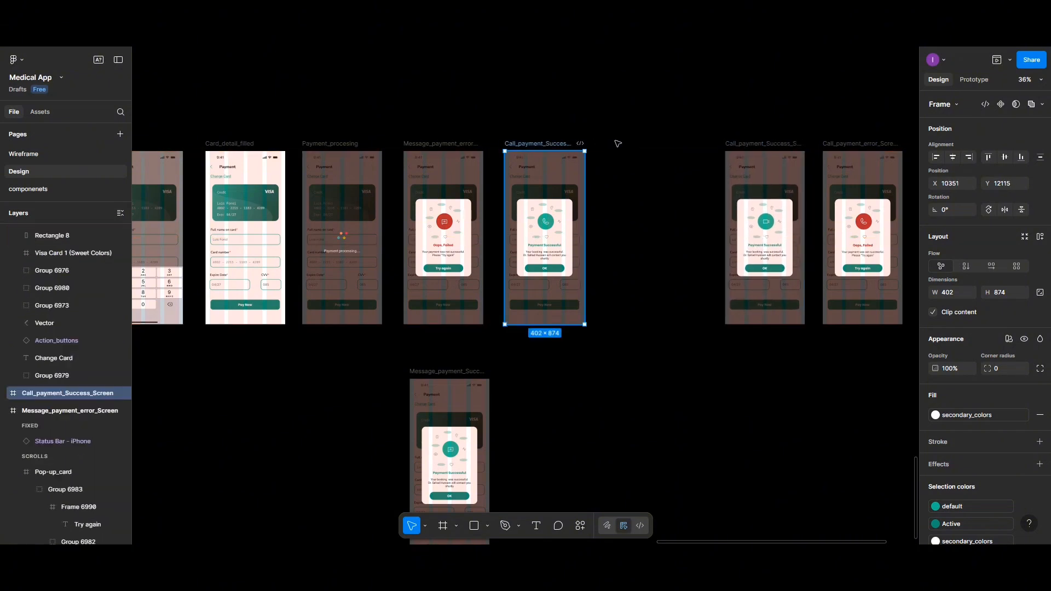
pyautogui.moveTo(567, 143); pyautogui.dragTo(690, 144)
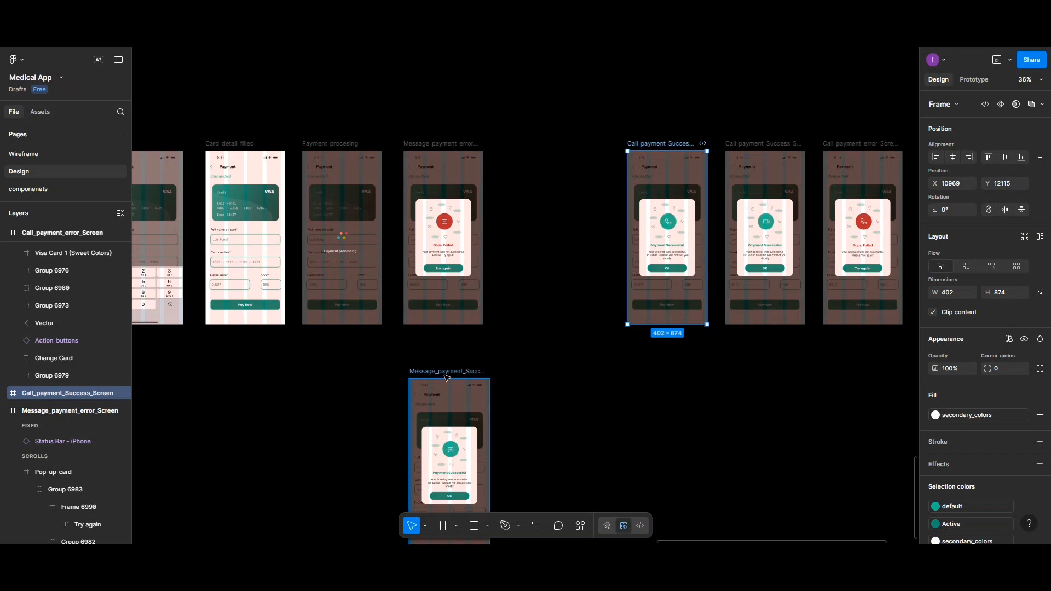
pyautogui.moveTo(447, 377); pyautogui.dragTo(547, 149)
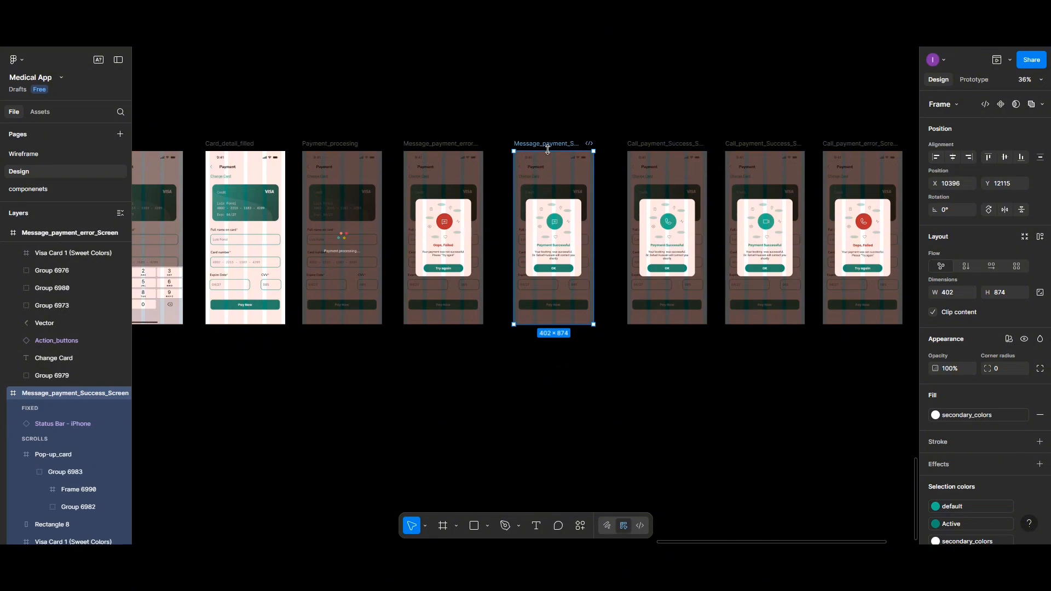
# Step: Move the message success screen and the four screens after it further along the row, leaving room for another frame after Message_payment_error_Screen
pyautogui.scroll(5, 547, 149)
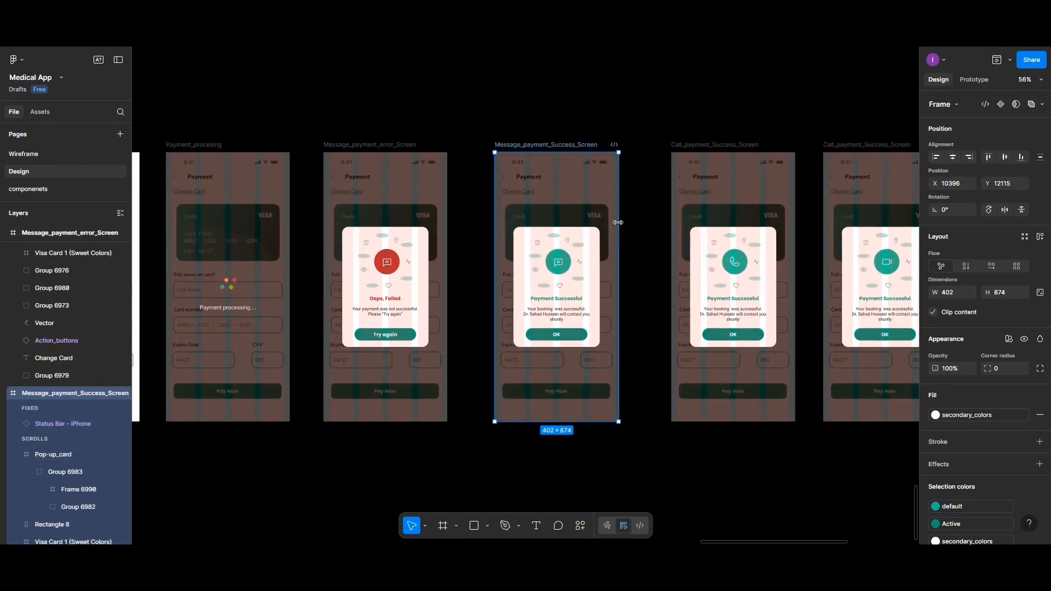
pyautogui.scroll(-8, 618, 223)
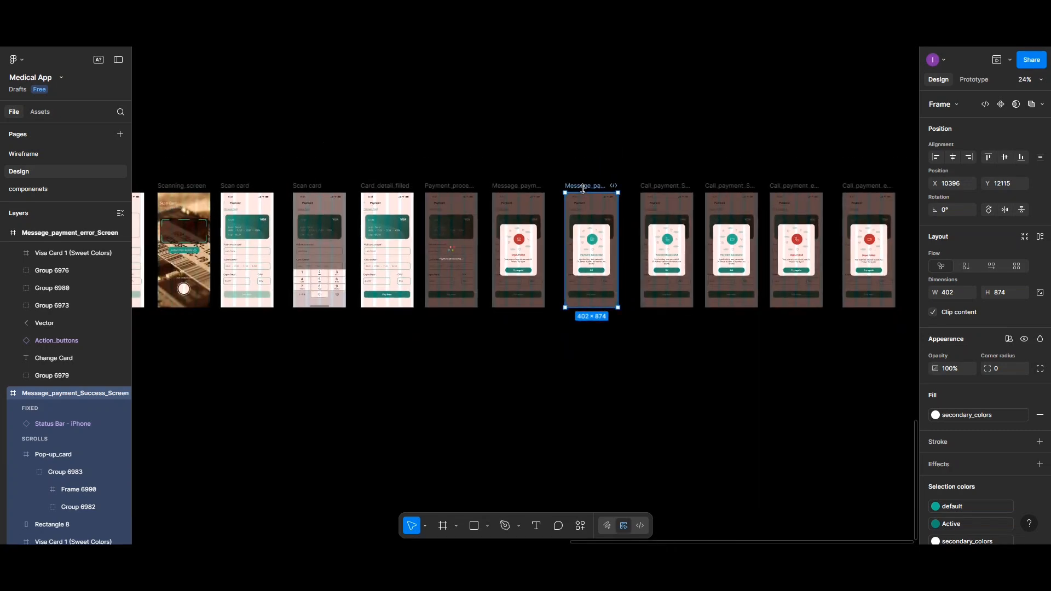
pyautogui.moveTo(602, 186); pyautogui.dragTo(600, 187)
pyautogui.scroll(-2, 601, 187)
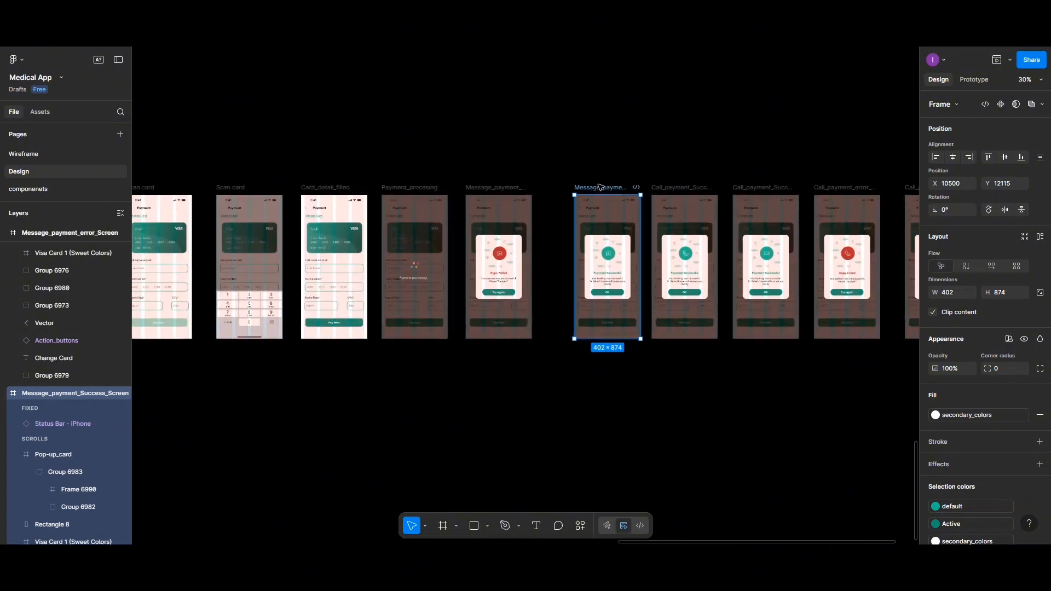
pyautogui.moveTo(561, 153); pyautogui.dragTo(847, 329)
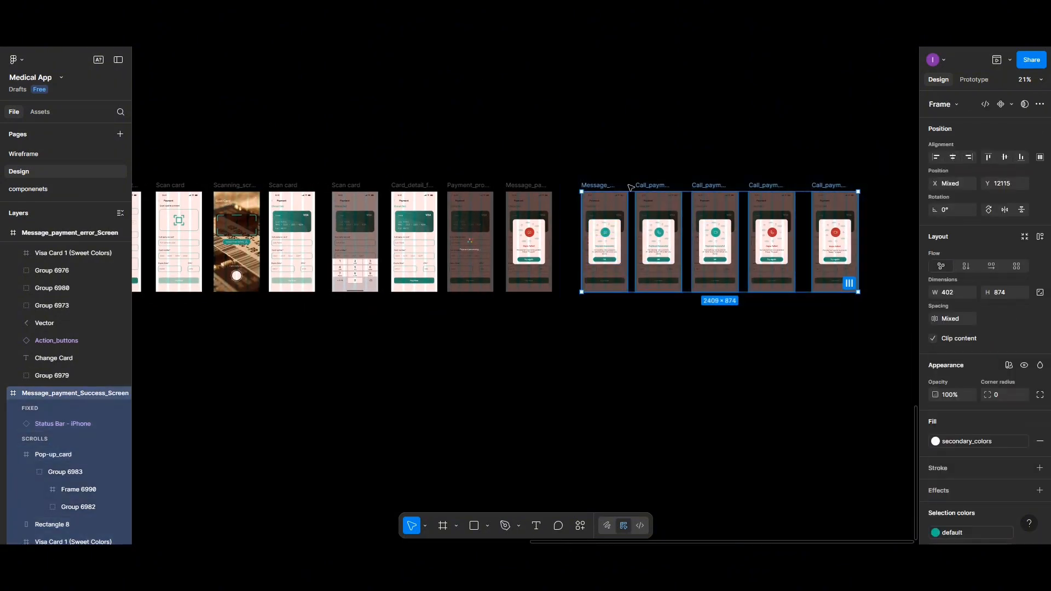
pyautogui.moveTo(592, 187); pyautogui.dragTo(656, 188)
pyautogui.scroll(4, 513, 222)
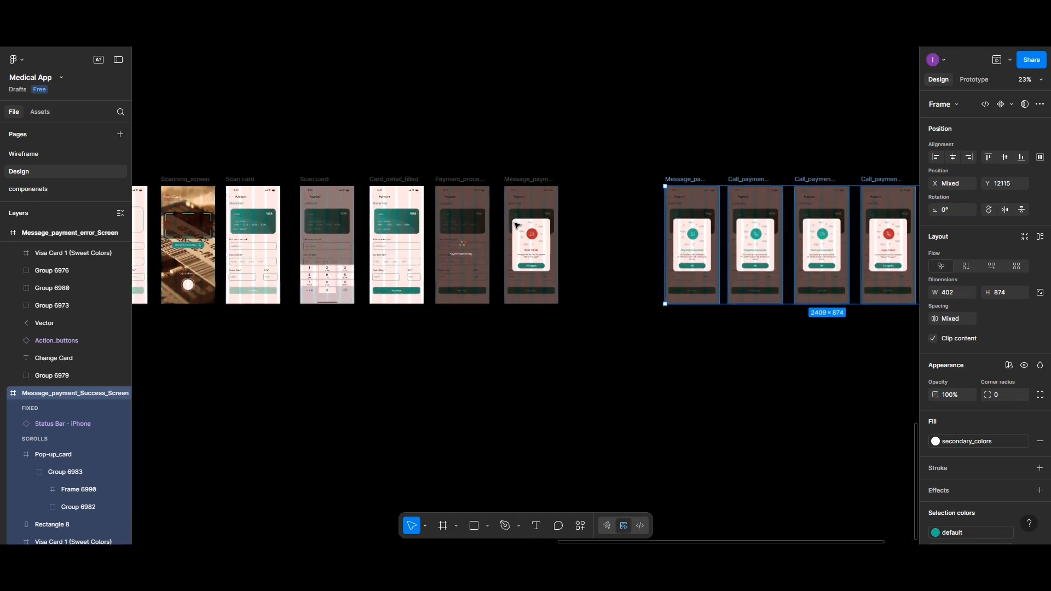
# Step: Duplicate the Payment_procesing screen into the gap after Message_payment_error_Screen and move Message_payment_Success_Screen closer to the copy
pyautogui.click(456, 174)
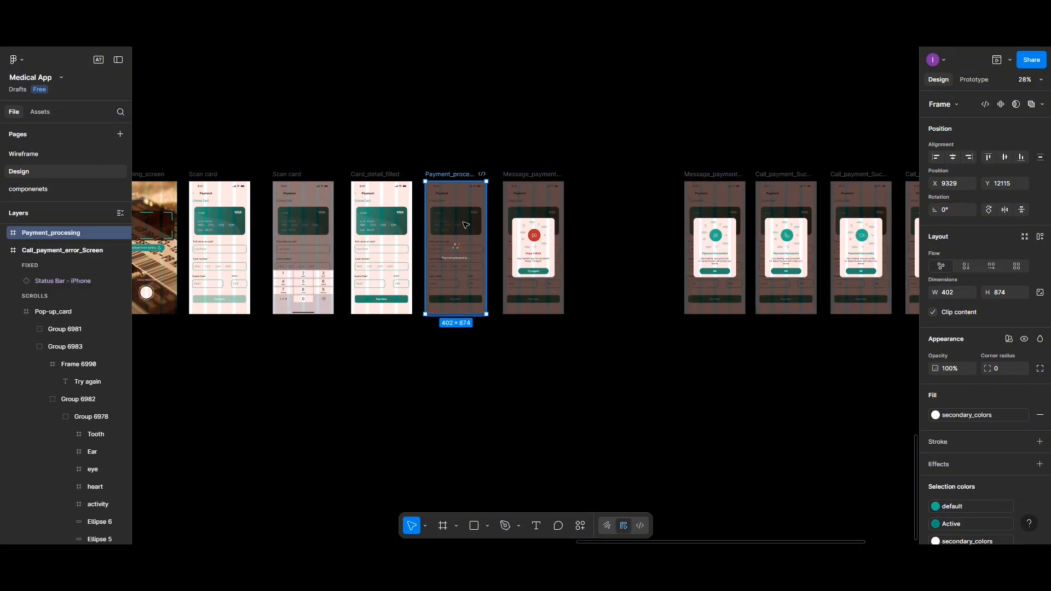
pyautogui.moveTo(443, 175); pyautogui.dragTo(614, 173)
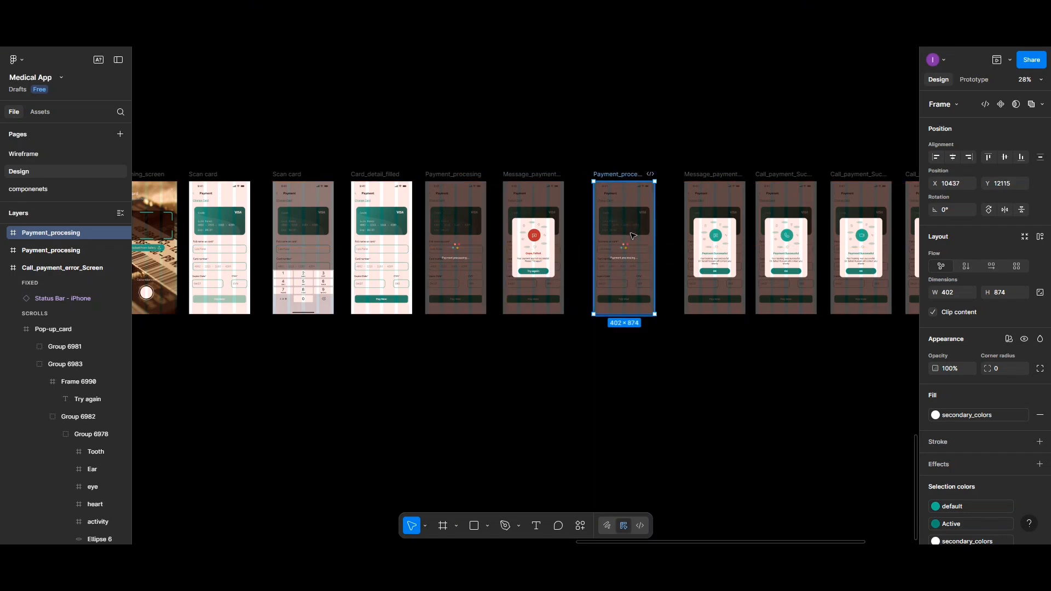
pyautogui.scroll(2, 632, 236)
pyautogui.scroll(5, 632, 235)
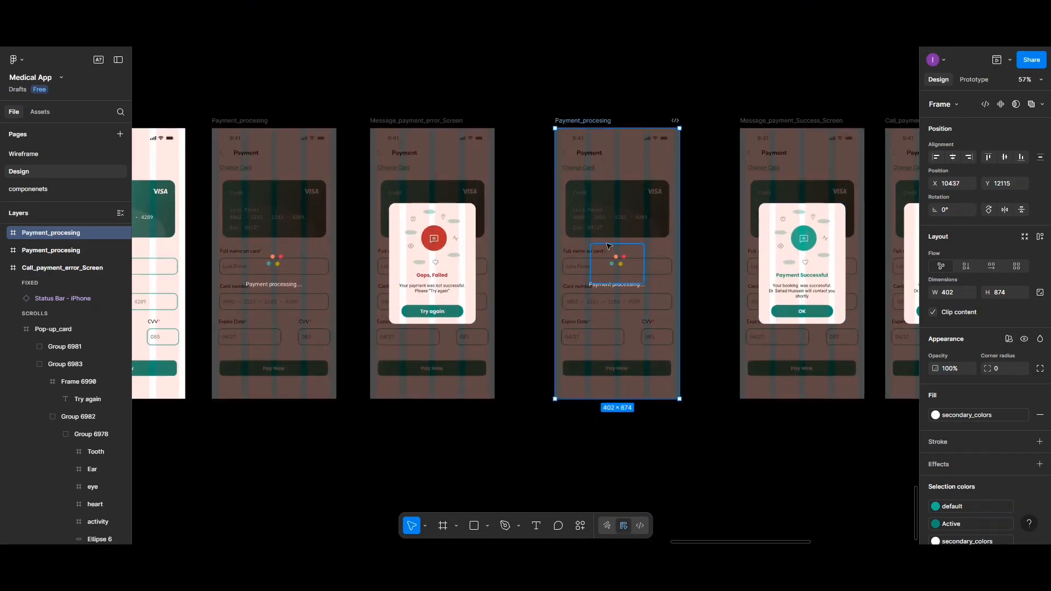
pyautogui.hscroll(-1, 613, 247)
pyautogui.hscroll(5, 606, 248)
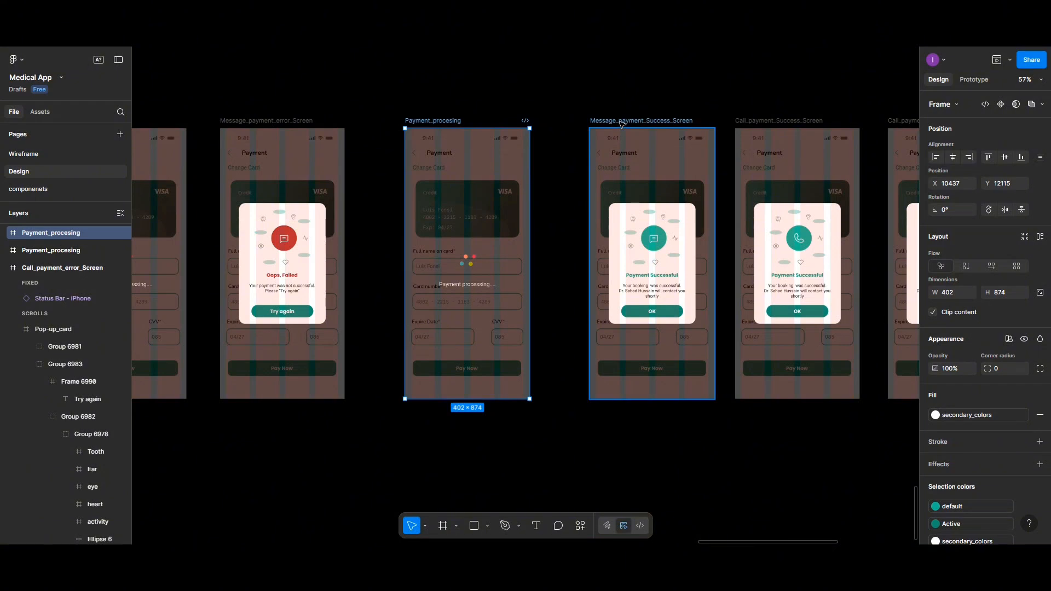
pyautogui.moveTo(622, 124); pyautogui.dragTo(598, 124)
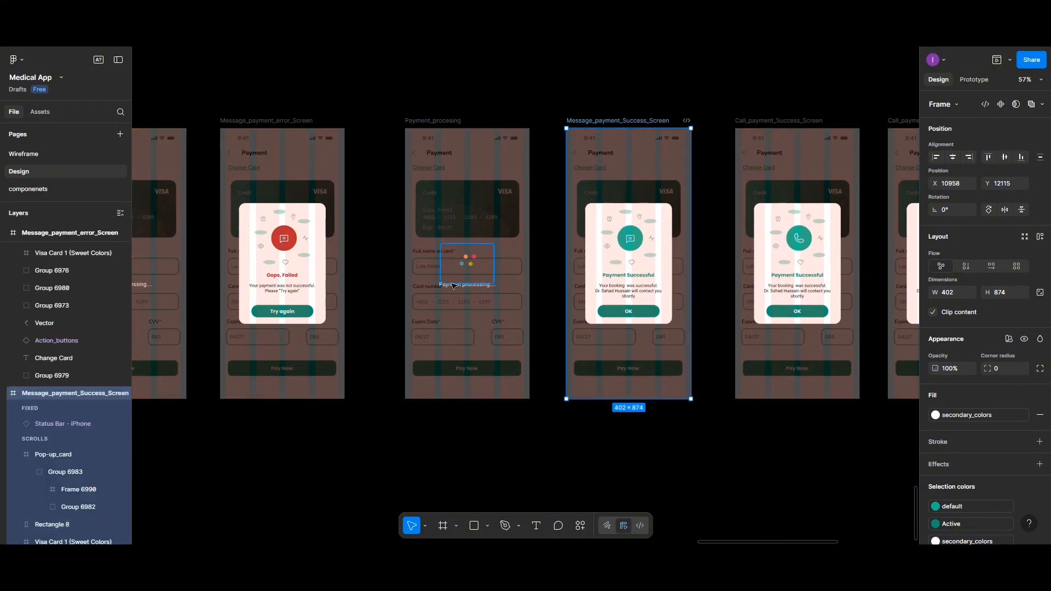
# Step: Connect the Try again button in Message_payment_error_Screen to the second Payment_procesing screen with an on-tap Navigate to interaction
pyautogui.click(276, 318)
pyautogui.click(973, 79)
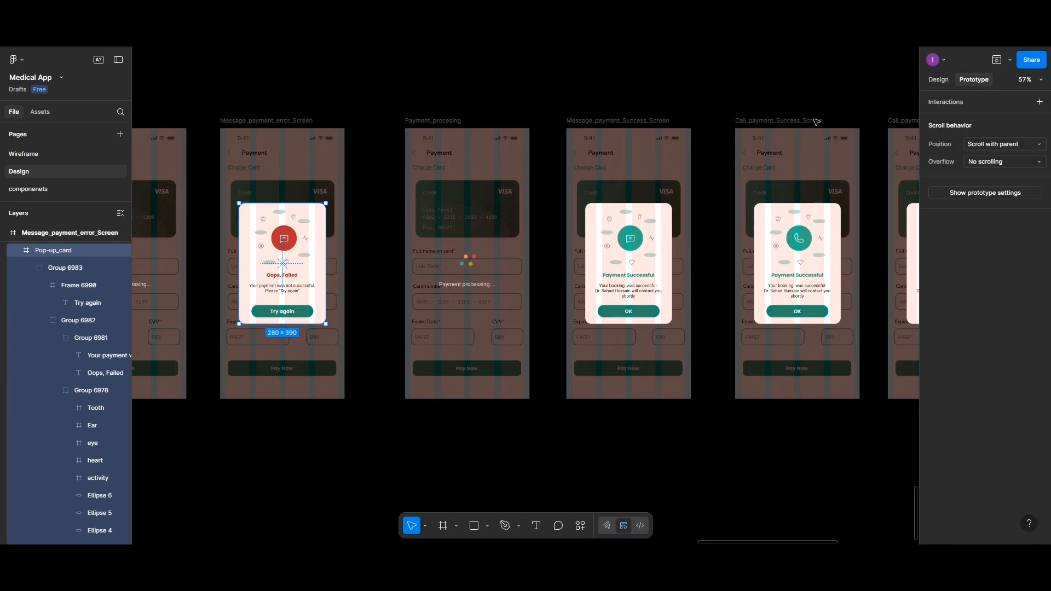
pyautogui.doubleClick(312, 315)
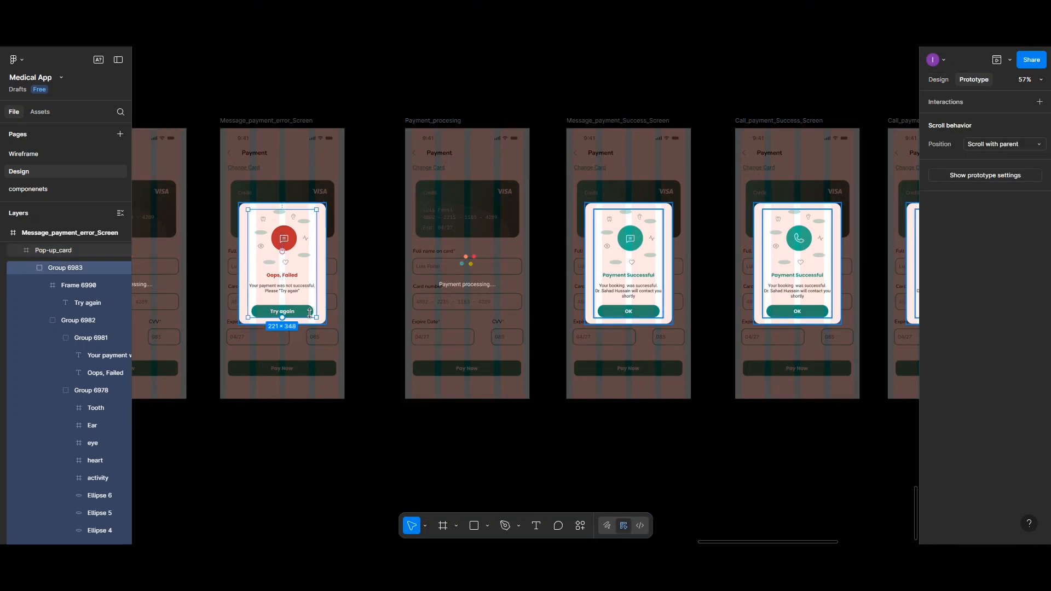
pyautogui.doubleClick(311, 314)
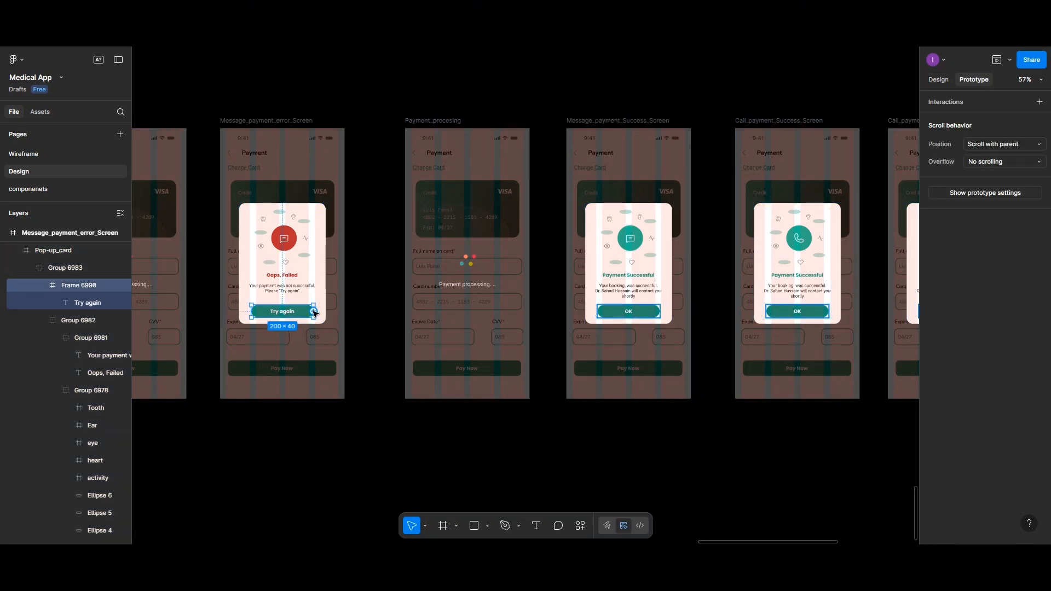
pyautogui.moveTo(313, 311); pyautogui.dragTo(409, 302)
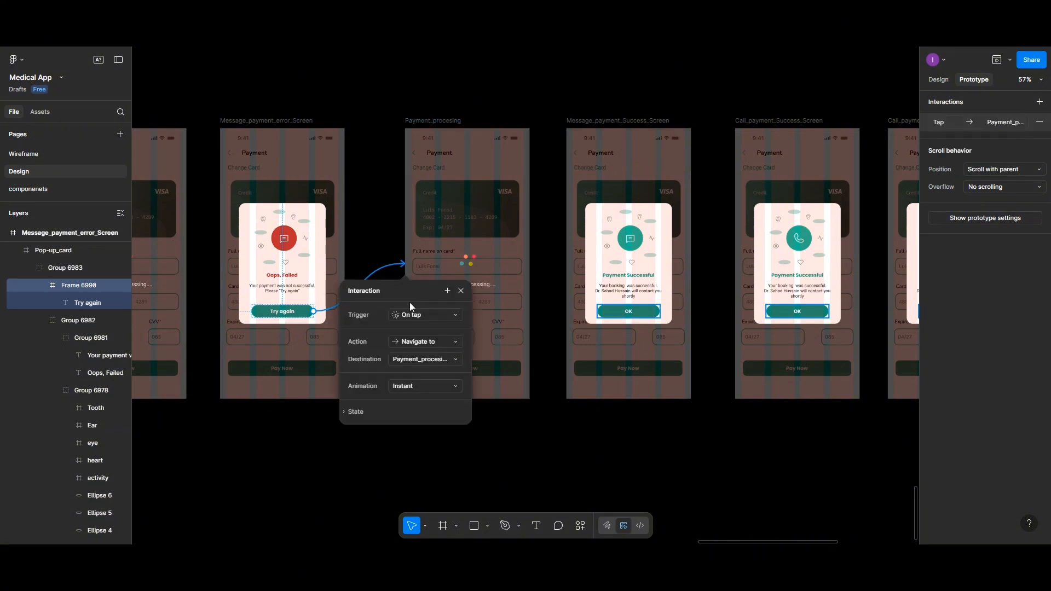
# Step: Redirect the second Payment_procesing screen's interaction to Message_payment_Success_Screen and set its trigger to After delay with 3000 ms
pyautogui.click(528, 264)
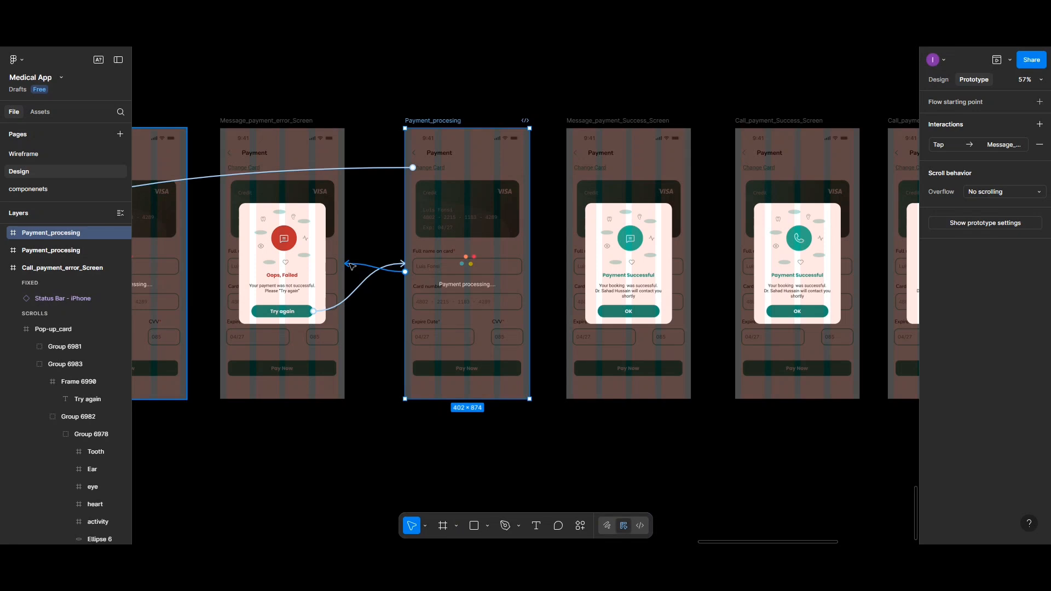
pyautogui.moveTo(351, 266); pyautogui.dragTo(583, 283)
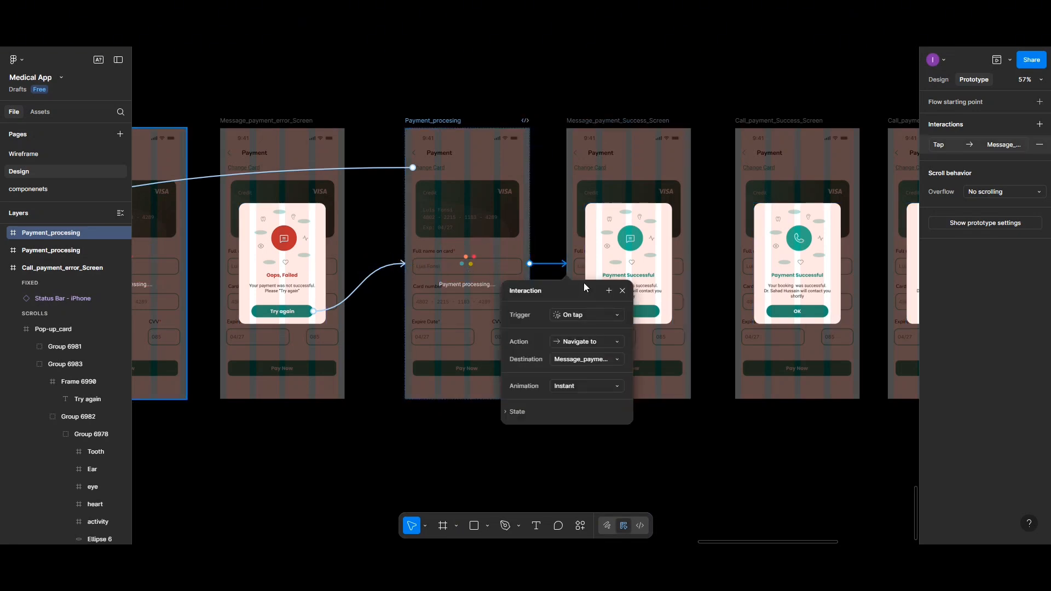
pyautogui.click(575, 315)
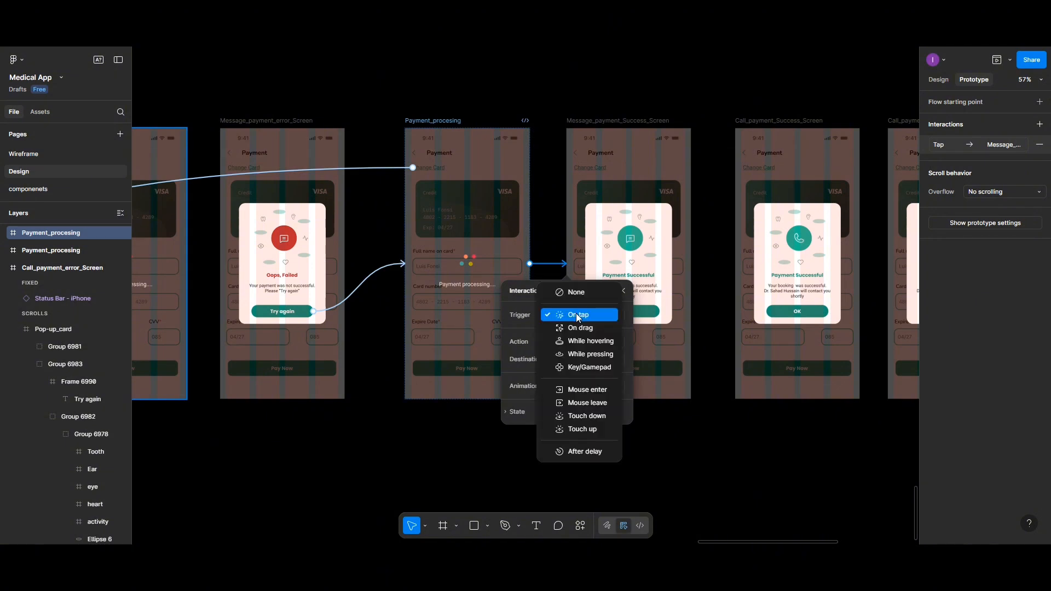
pyautogui.click(581, 451)
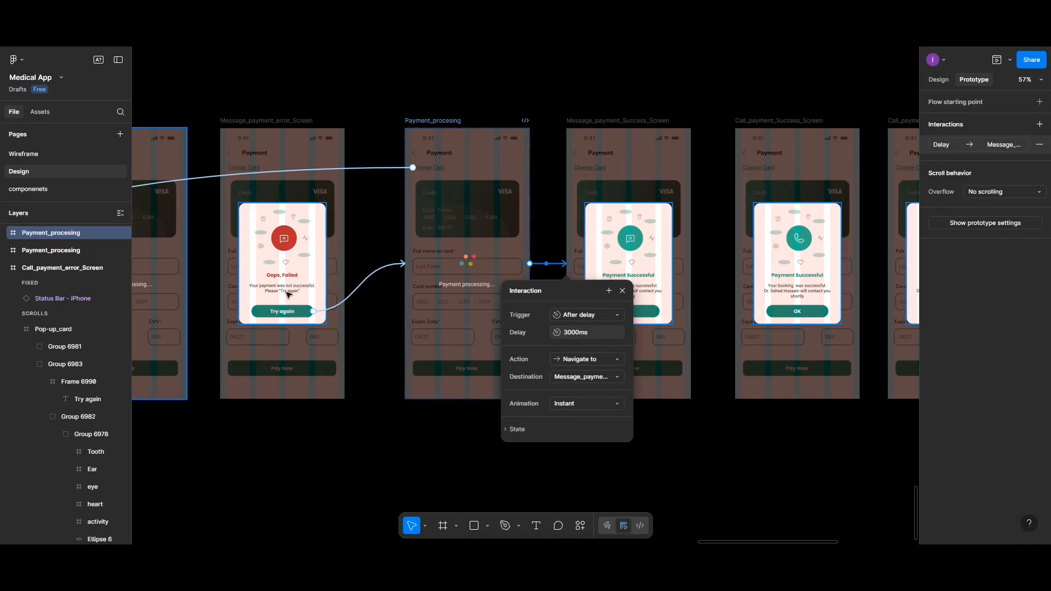
# Step: Remove the Change Card interaction leading from the second Payment_procesing screen to Scanning_screen
pyautogui.scroll(-2, 286, 294)
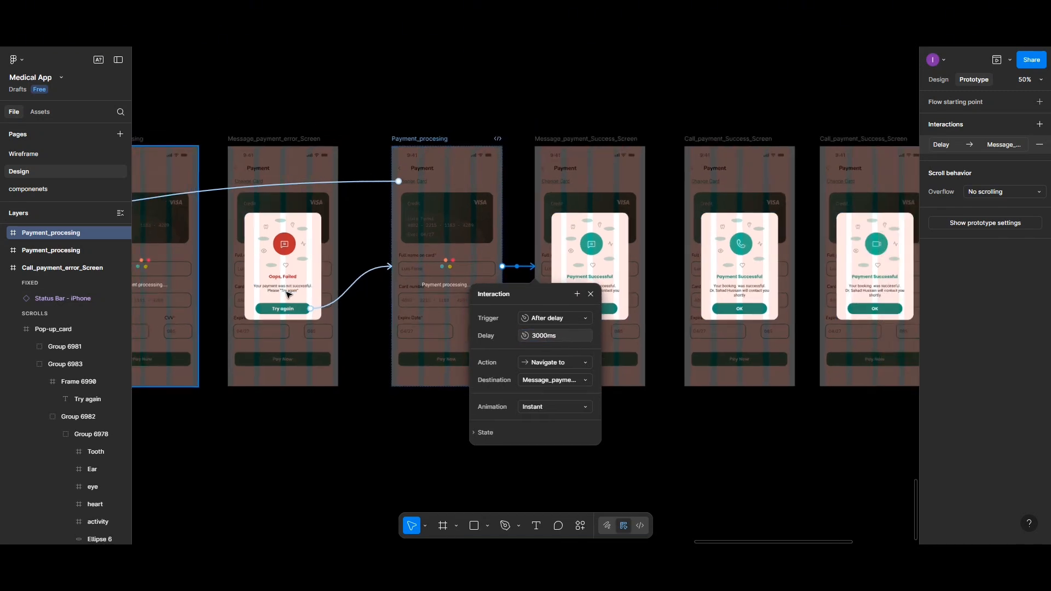
pyautogui.click(359, 182)
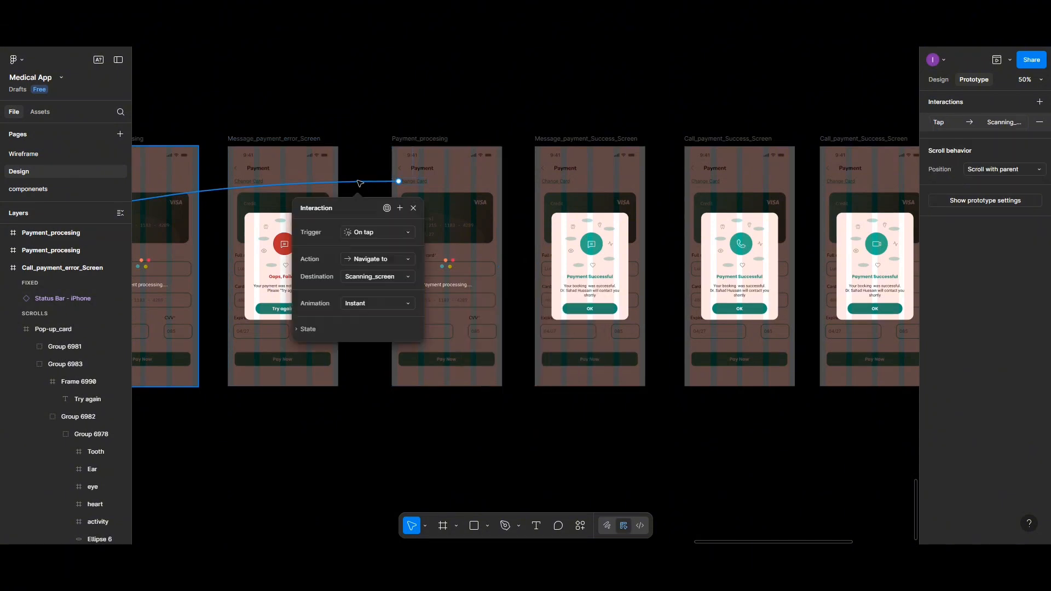
pyautogui.click(1039, 122)
pyautogui.hscroll(-2, 304, 275)
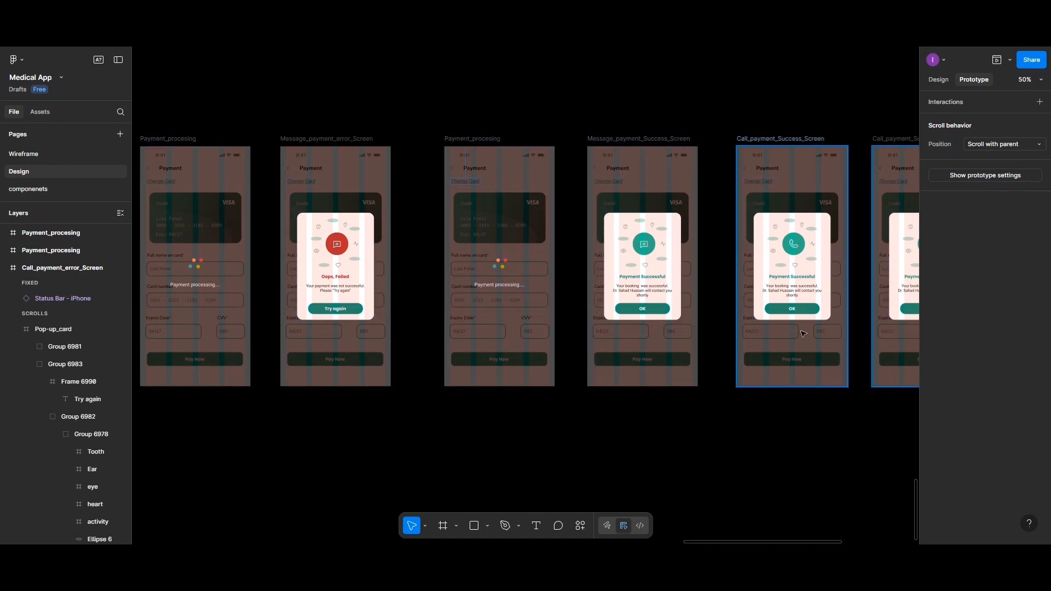
# Step: Remove the Change Card interaction from the final Call_payment_error_Screen, the one with the video icon
pyautogui.hscroll(5, 802, 332)
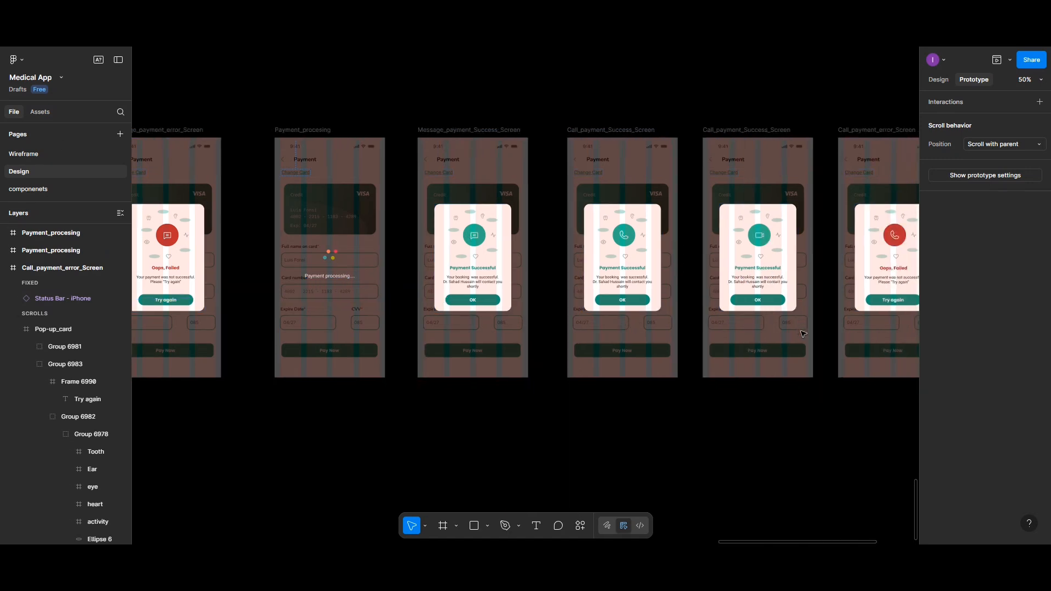
pyautogui.hscroll(-1, 788, 331)
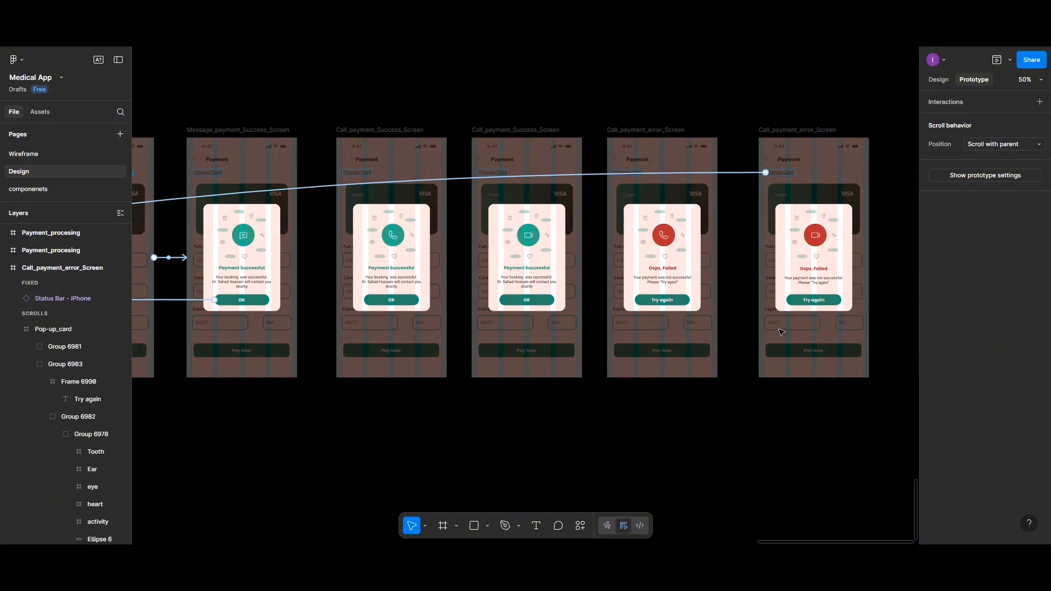
pyautogui.click(742, 175)
pyautogui.click(898, 156)
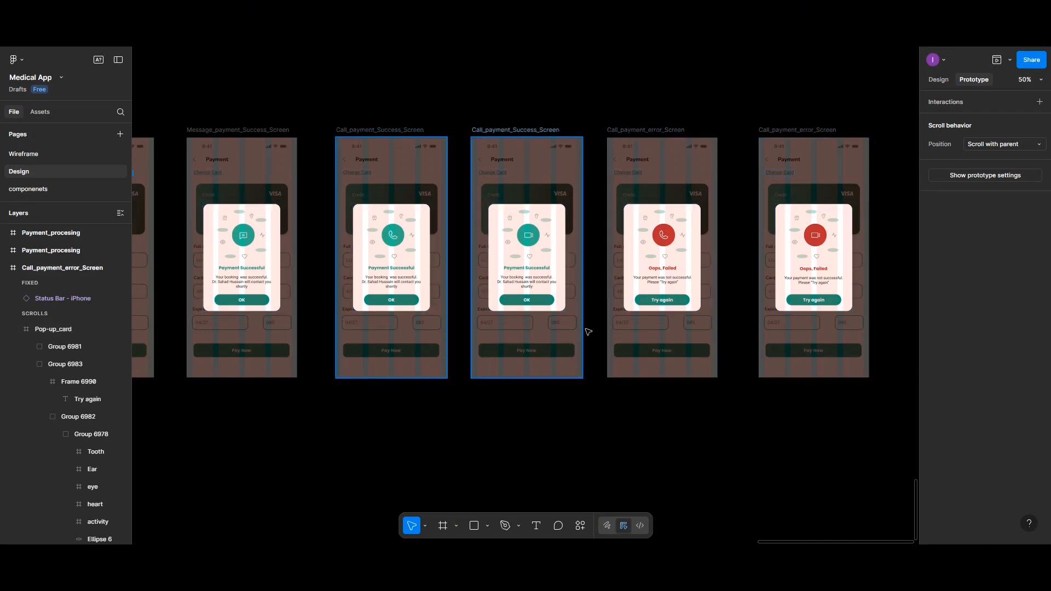
# Step: Start the prototype preview from the My Appointment Booking screen and move the preview window clear of that frame
pyautogui.scroll(3, 517, 395)
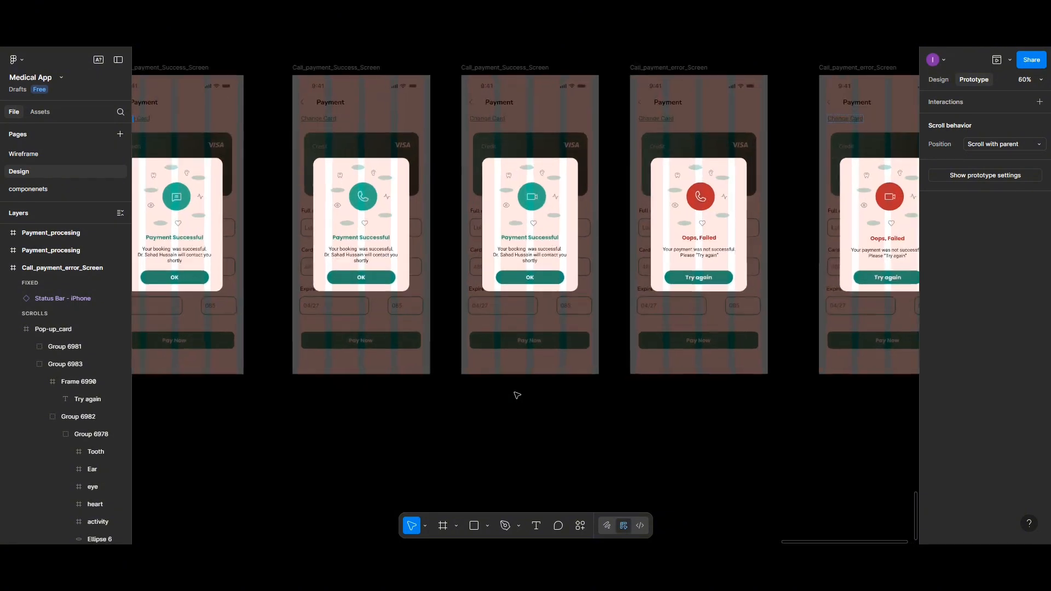
pyautogui.hscroll(-5, 517, 395)
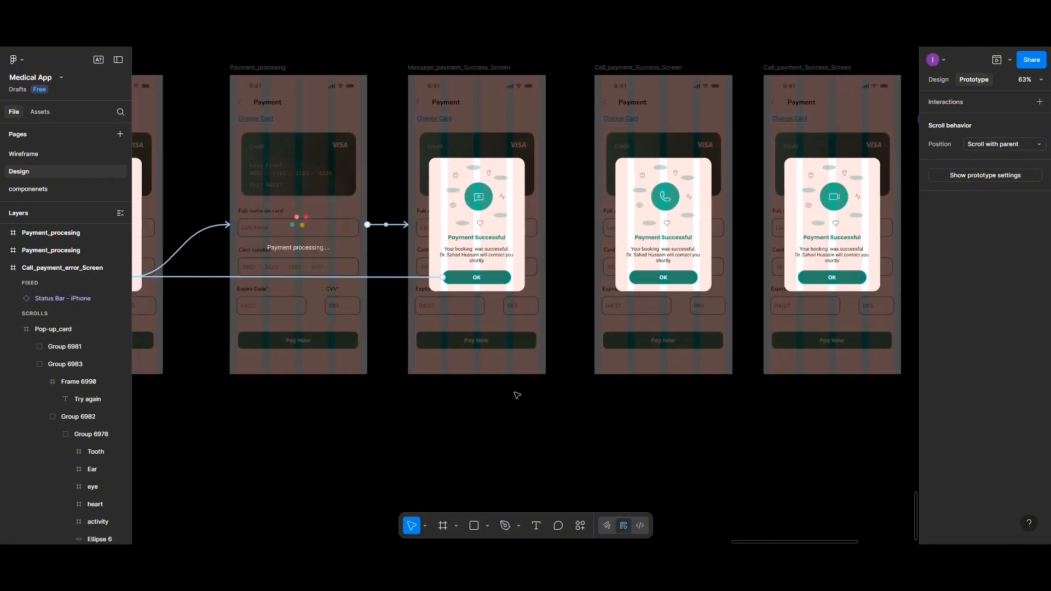
pyautogui.scroll(4, 517, 395)
pyautogui.hscroll(-1, 517, 395)
pyautogui.scroll(-3, 517, 395)
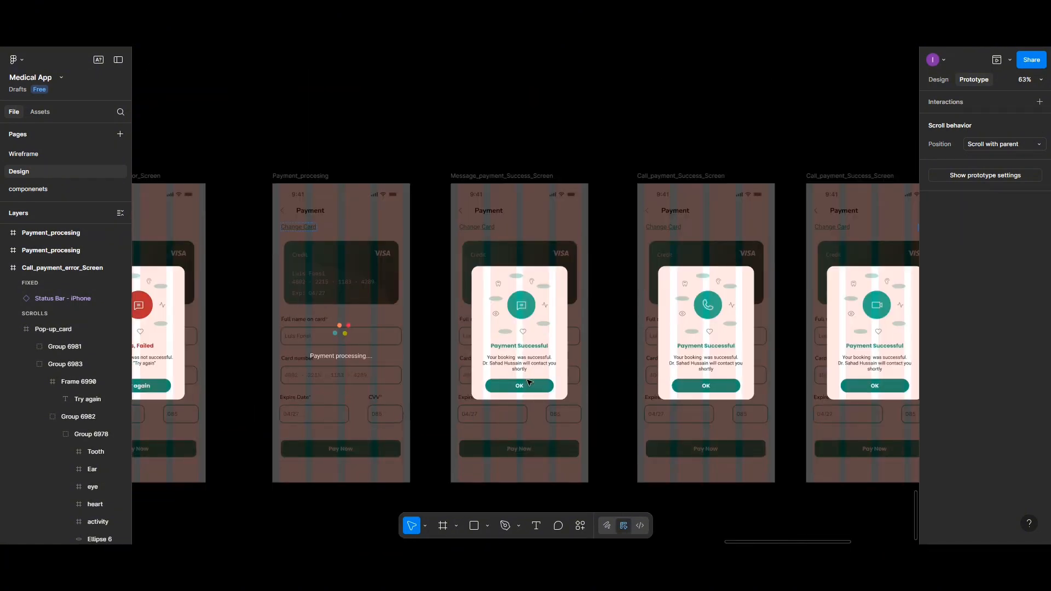
pyautogui.hscroll(-8, 523, 388)
pyautogui.hscroll(-12, 527, 381)
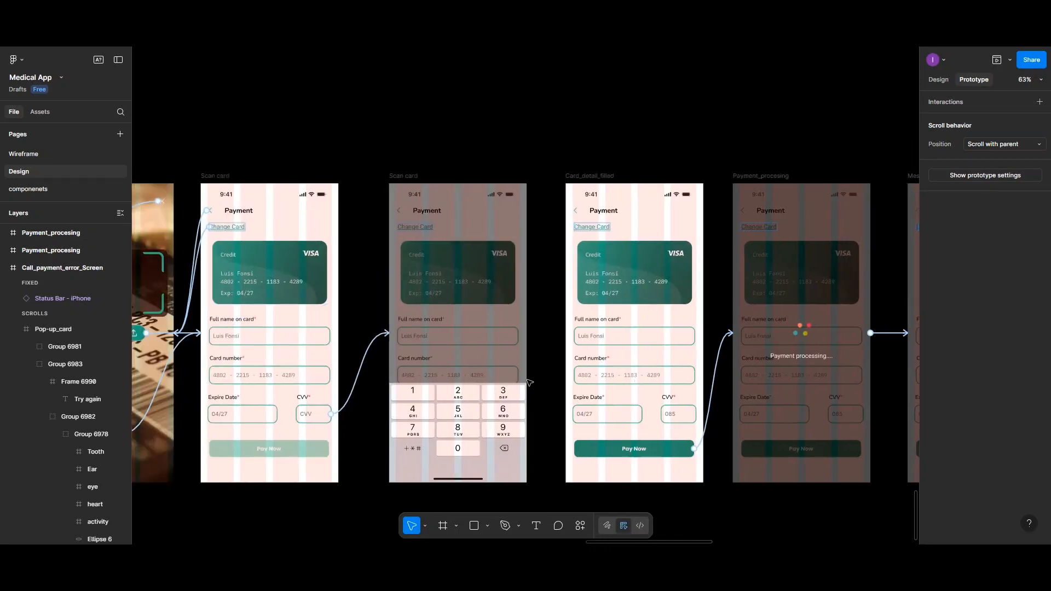
pyautogui.hscroll(-12, 529, 382)
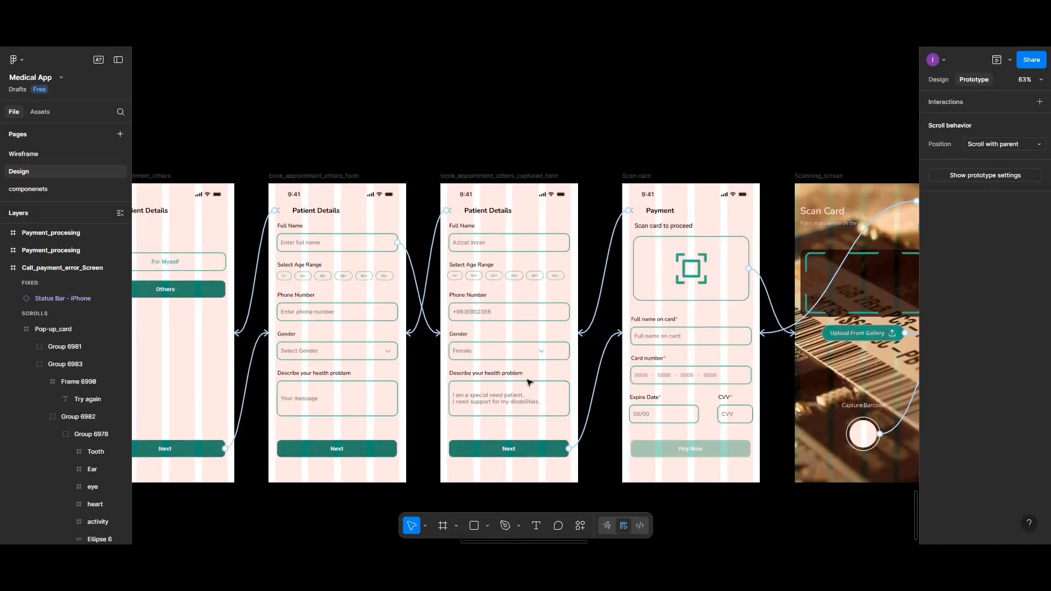
pyautogui.hscroll(-12, 528, 382)
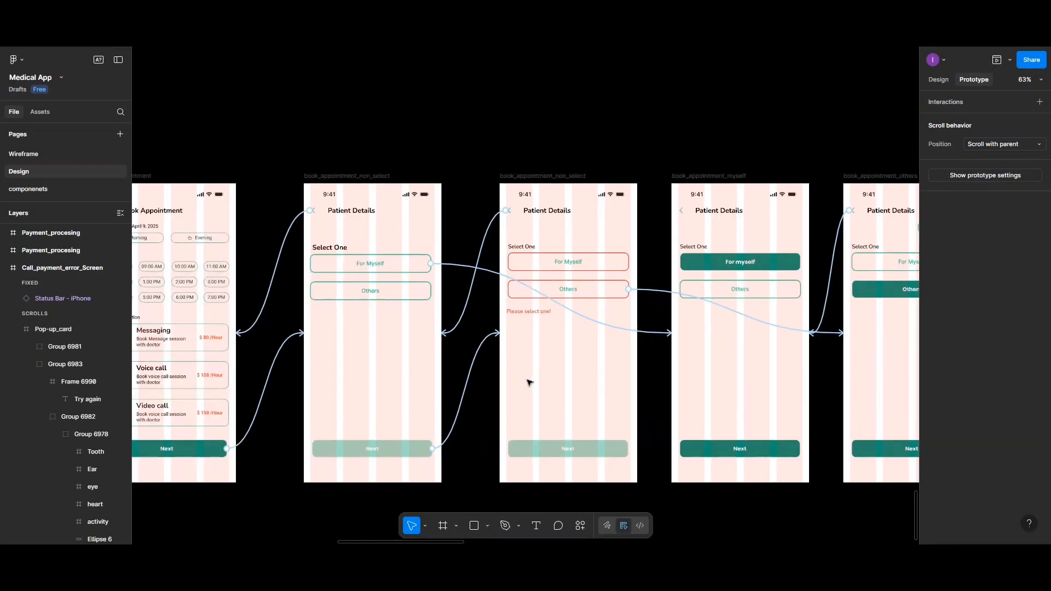
pyautogui.hscroll(-12, 528, 381)
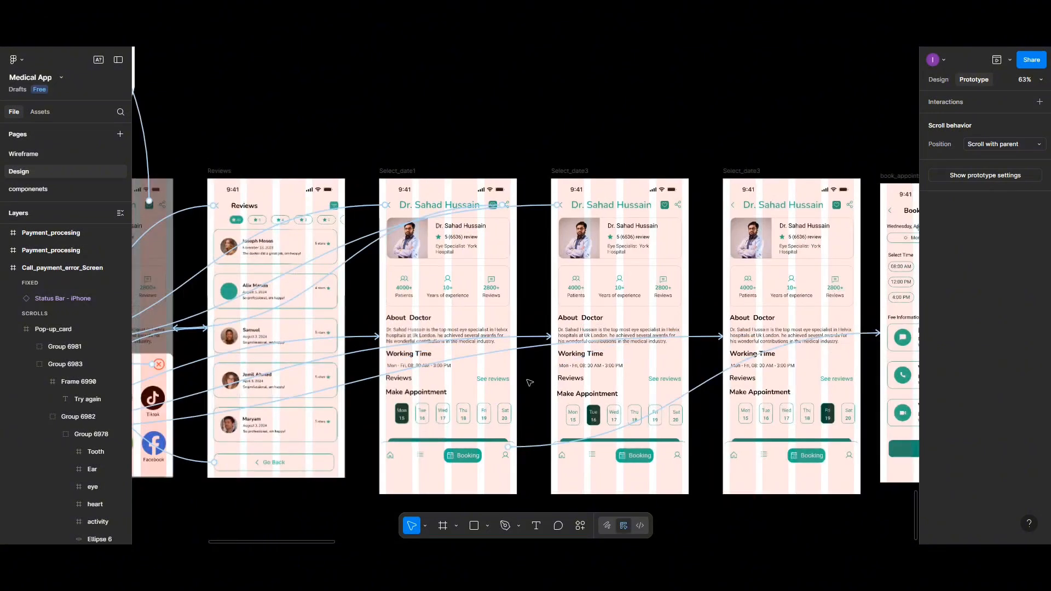
pyautogui.hscroll(-5, 528, 381)
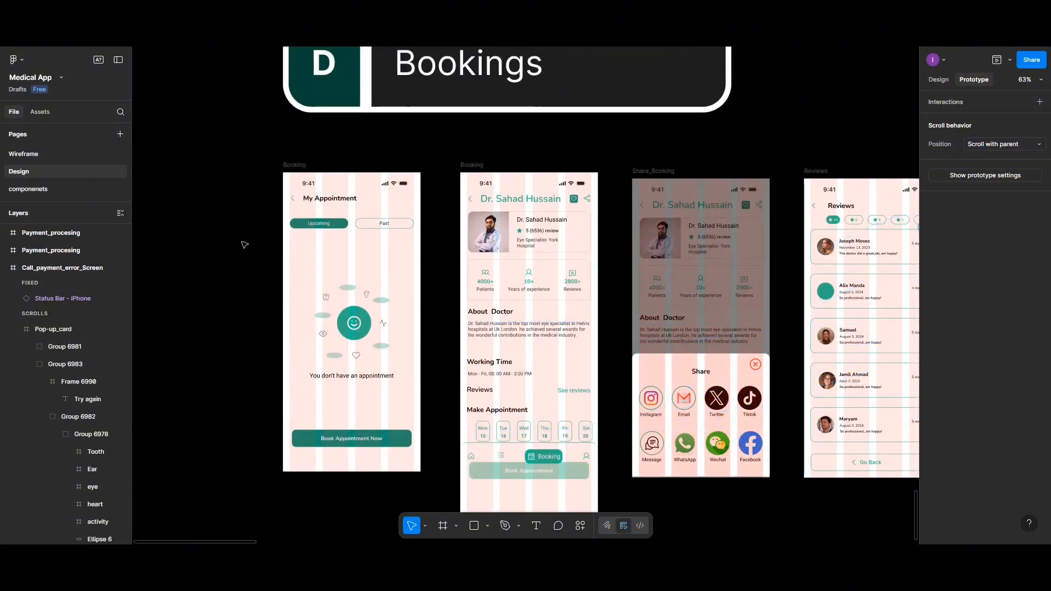
pyautogui.click(294, 165)
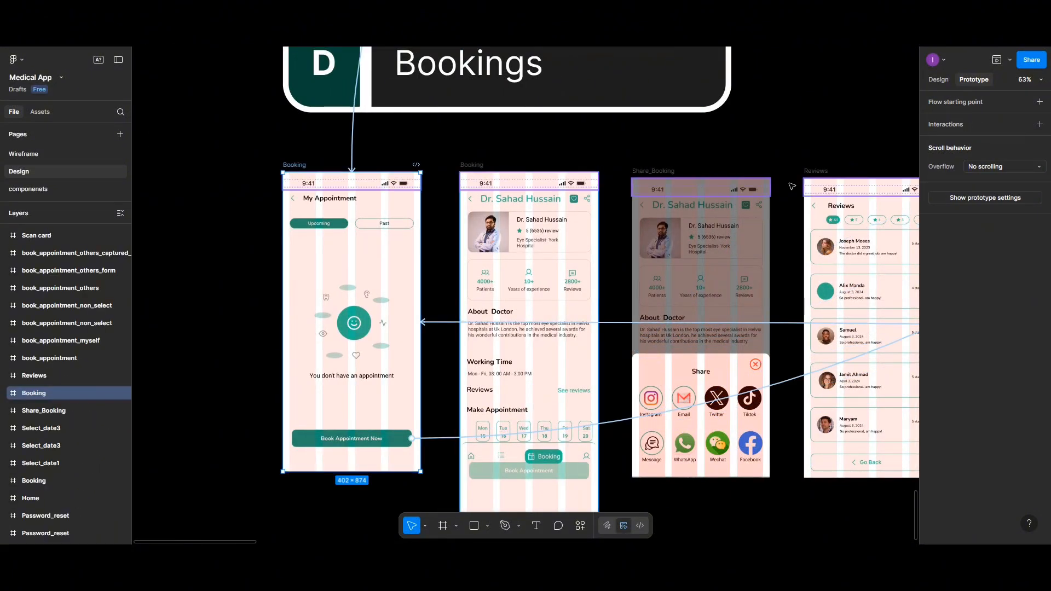
pyautogui.click(1002, 66)
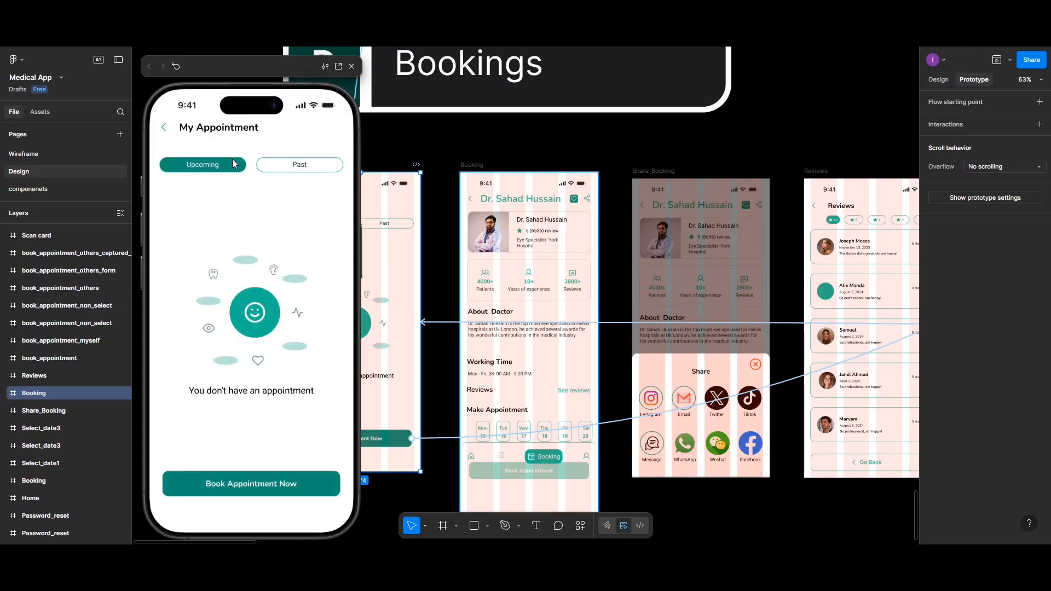
pyautogui.moveTo(231, 72); pyautogui.dragTo(503, 87)
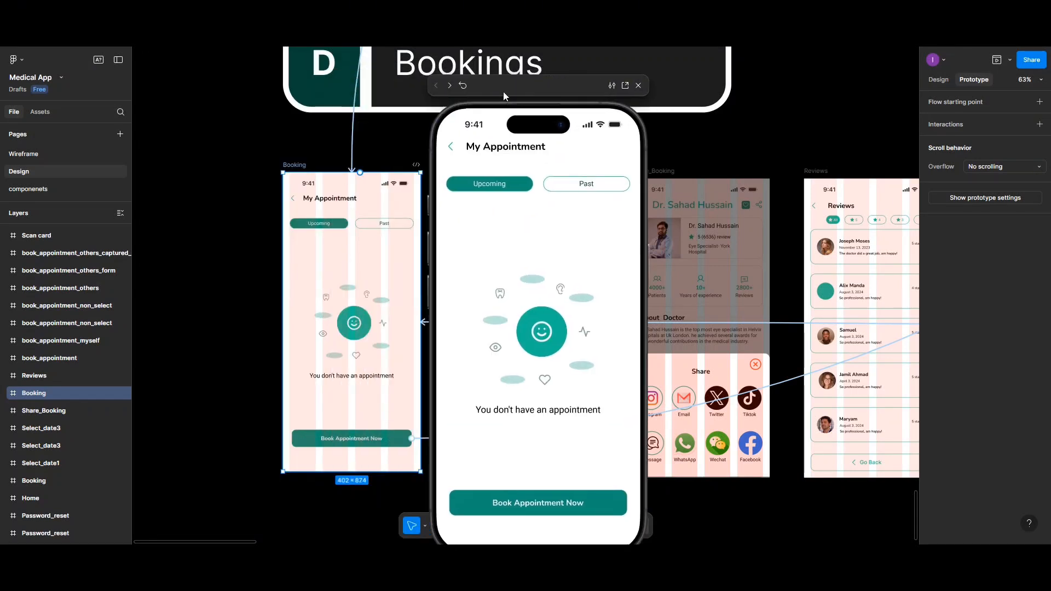
# Step: In the preview, start booking with the eye specialist from York Hospital, choose Mon 15 and continue to Book Appointment
pyautogui.click(535, 494)
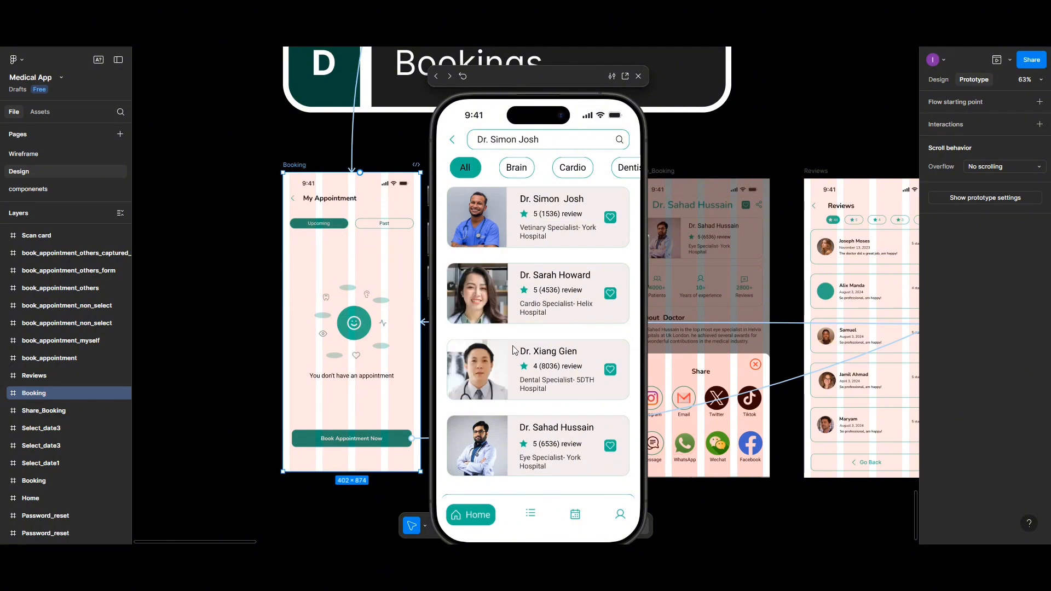
pyautogui.click(471, 464)
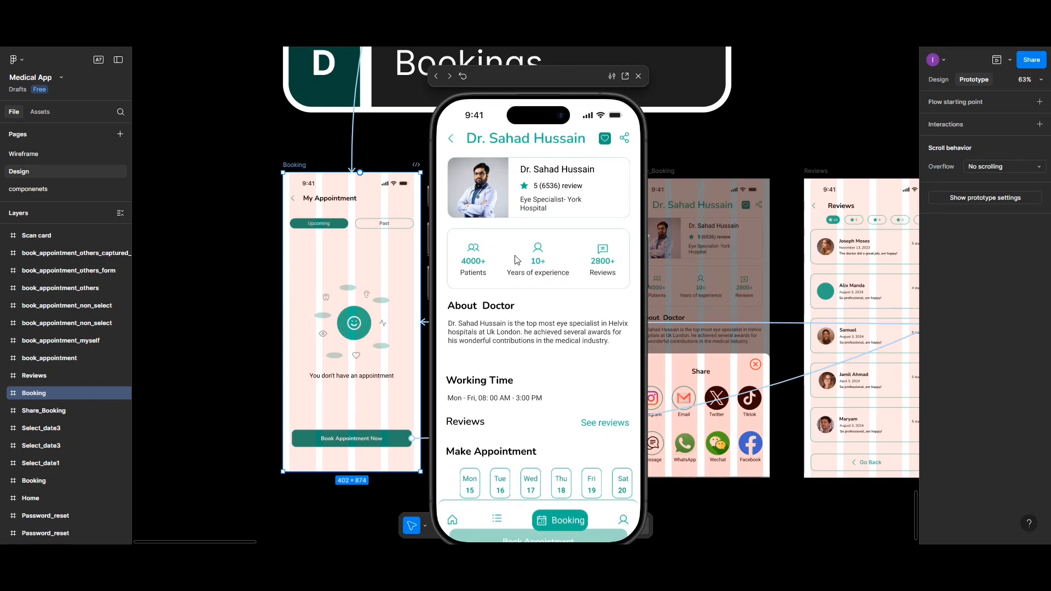
pyautogui.scroll(-2, 526, 374)
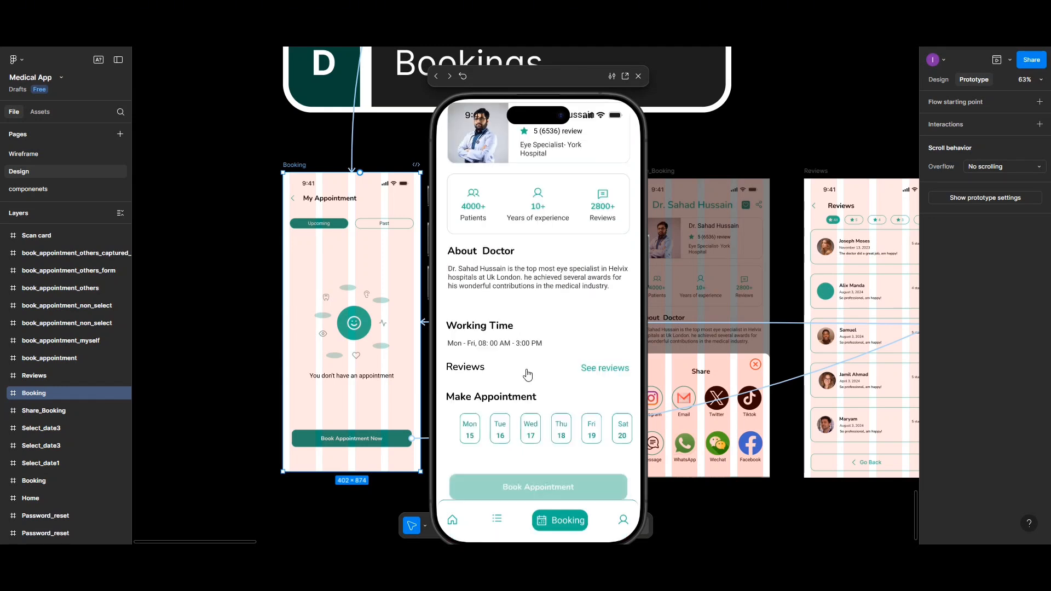
pyautogui.click(471, 436)
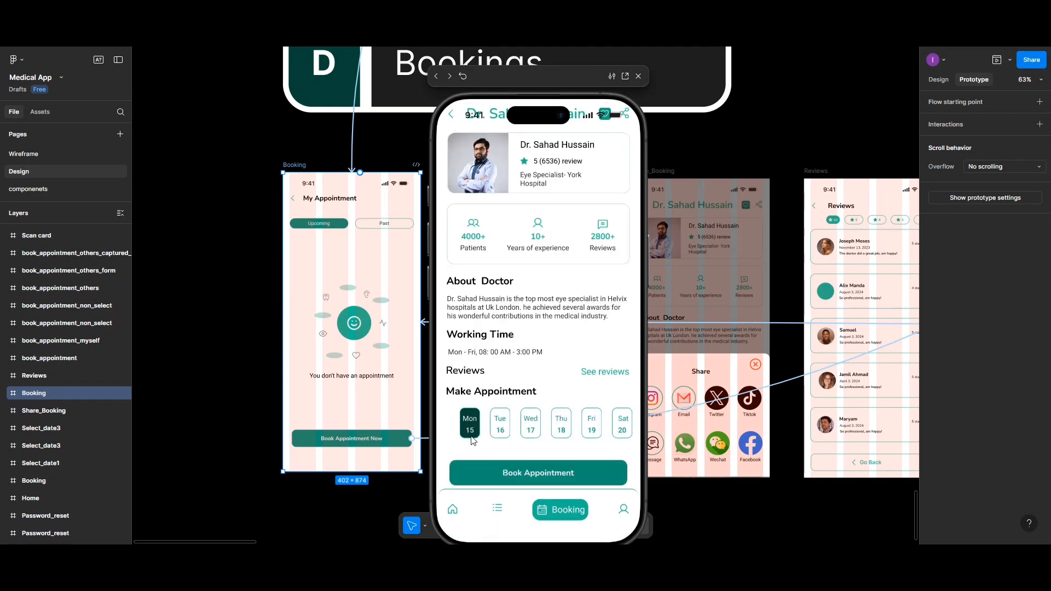
pyautogui.click(499, 473)
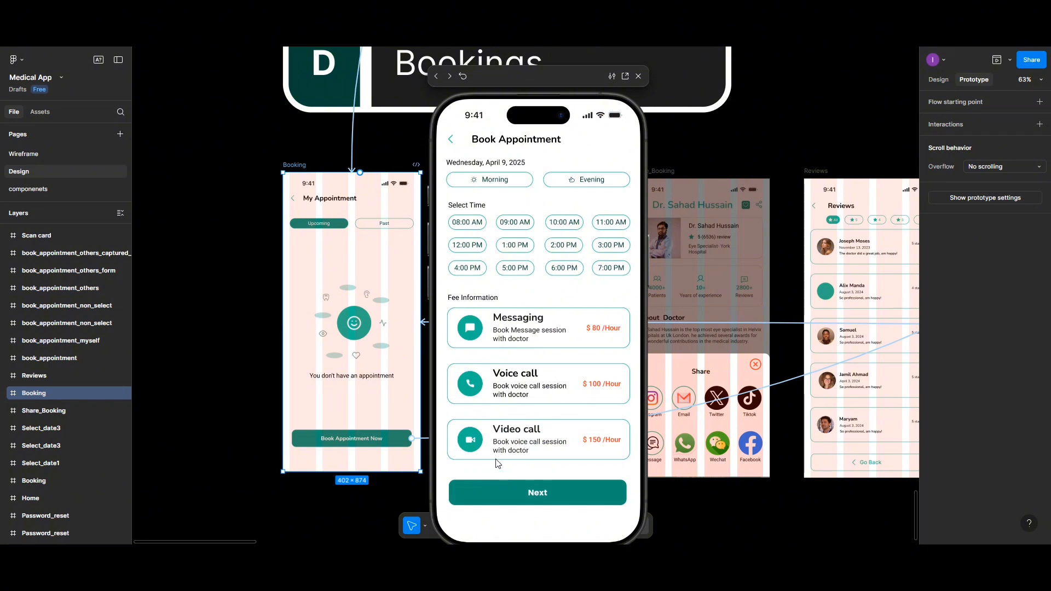
# Step: Test the Book Appointment screen by selecting 08:00 AM, Messaging and Morning, and proceed to Patient Details
pyautogui.click(467, 222)
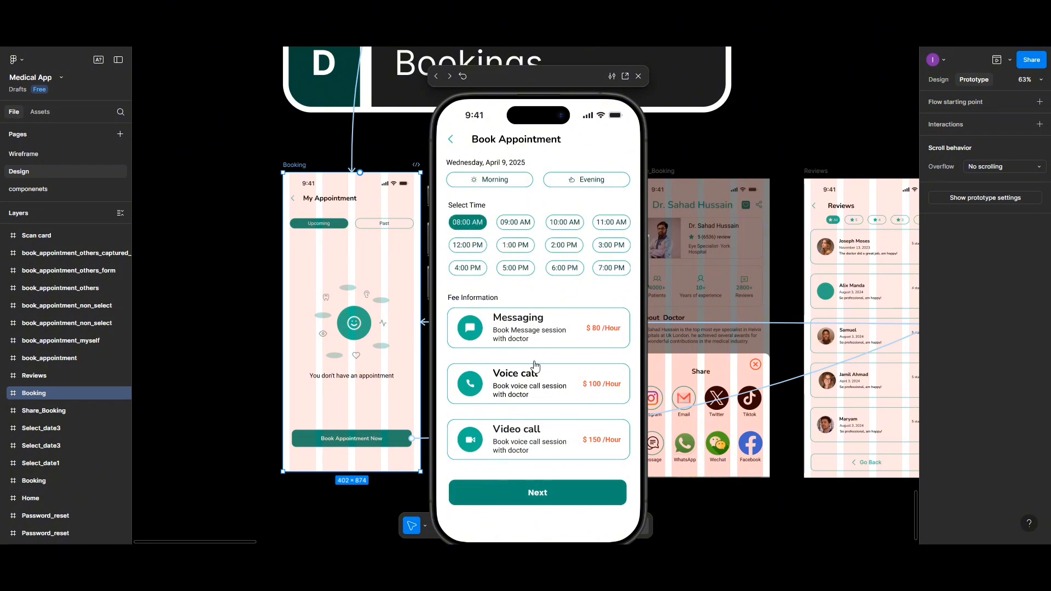
pyautogui.click(511, 338)
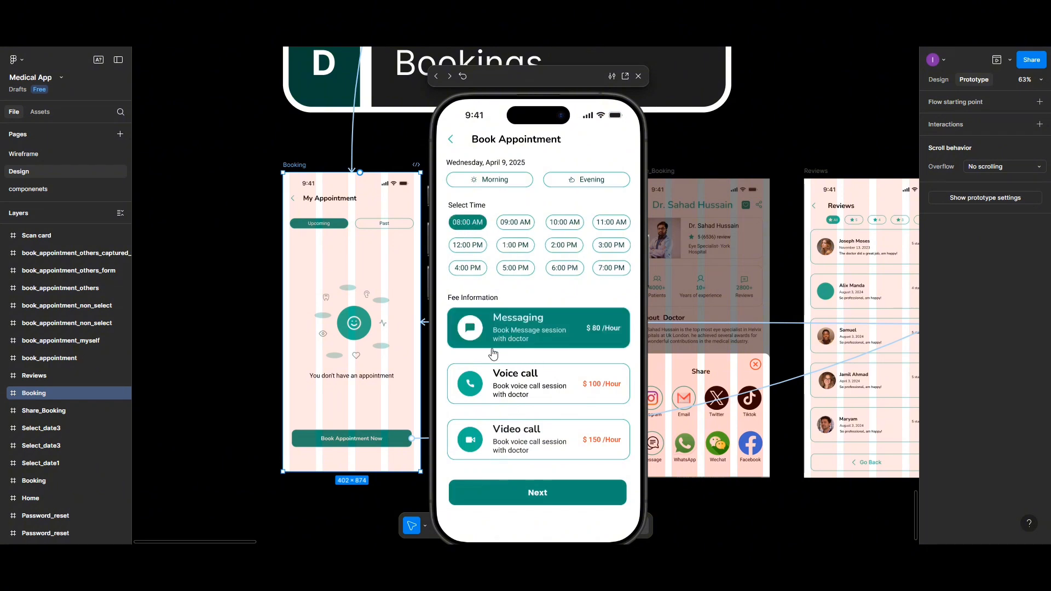
pyautogui.click(515, 494)
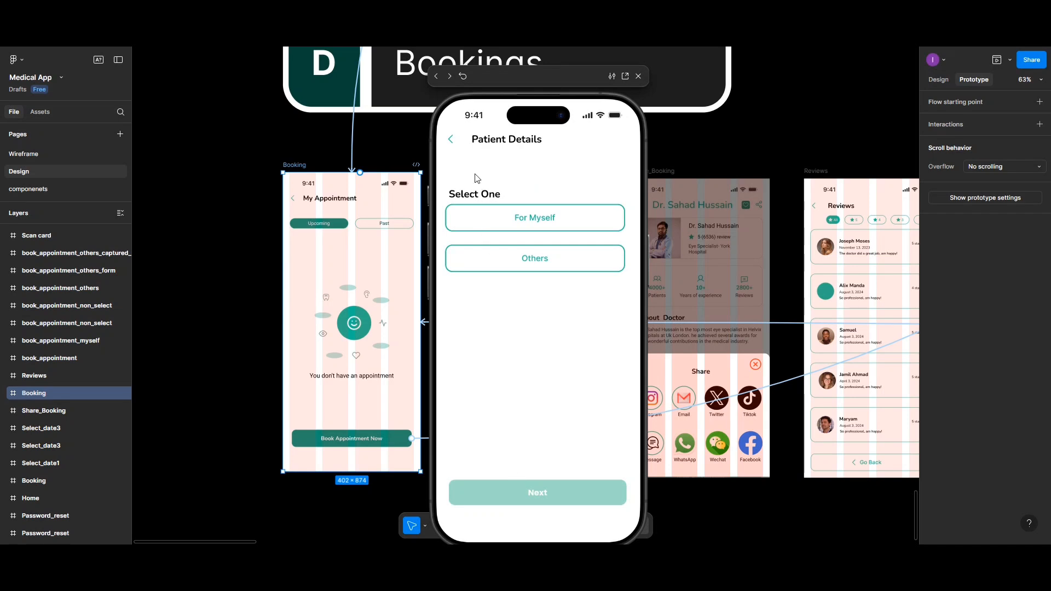
pyautogui.click(451, 141)
pyautogui.click(489, 180)
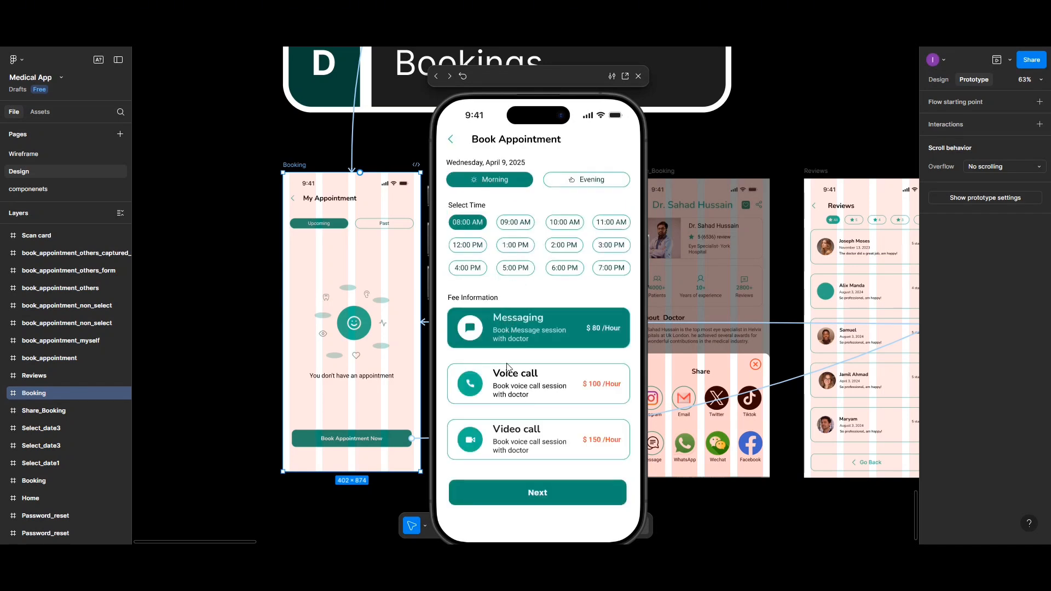
pyautogui.click(531, 503)
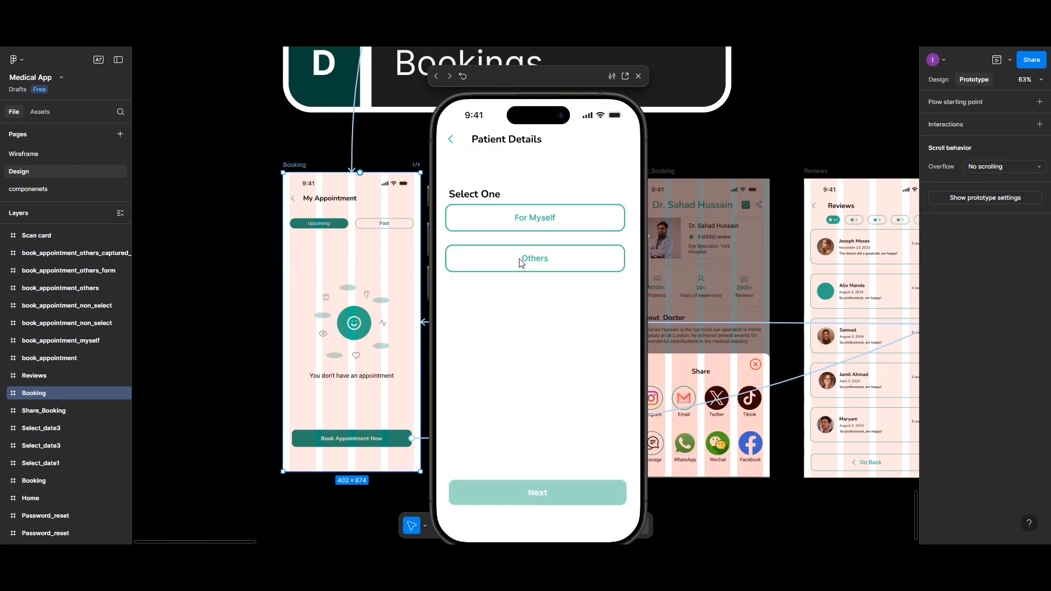
# Step: On Patient Details in the preview, test For Myself with Next, switch to Others and continue to the patient form
pyautogui.click(515, 224)
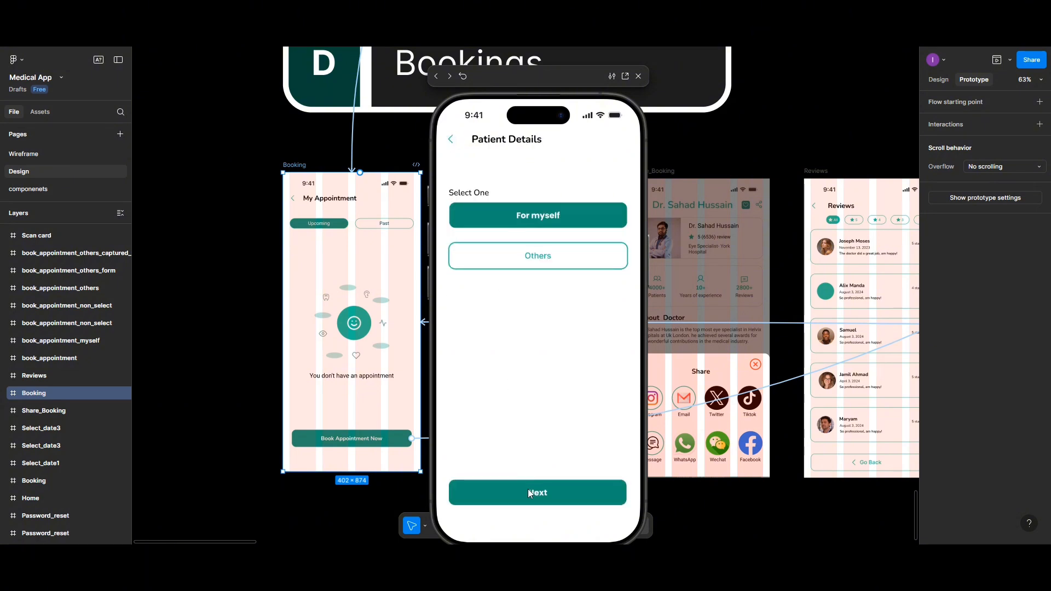
pyautogui.click(527, 492)
pyautogui.click(506, 296)
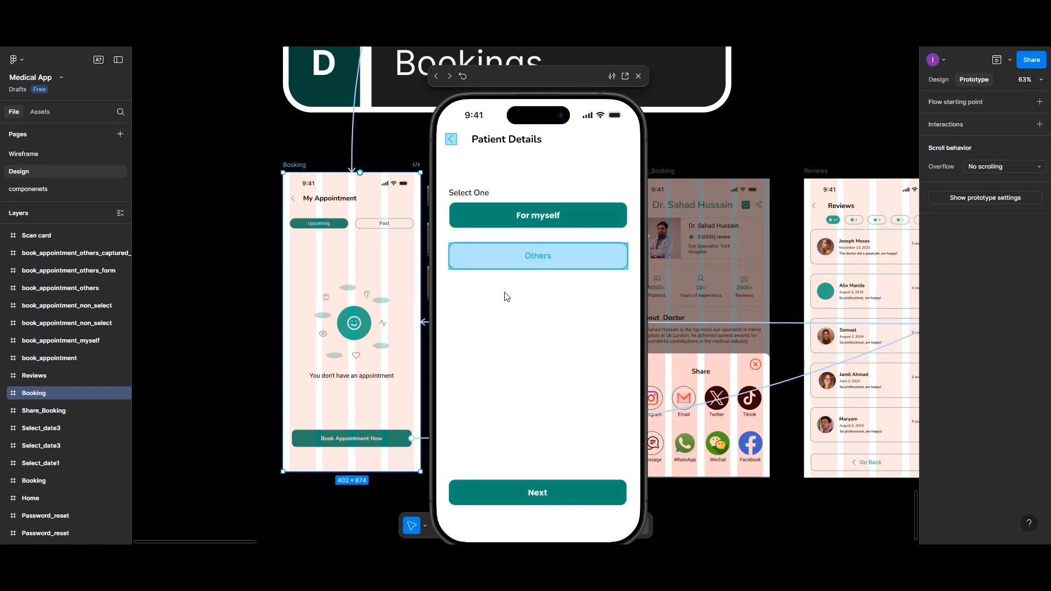
pyautogui.click(510, 267)
pyautogui.click(537, 489)
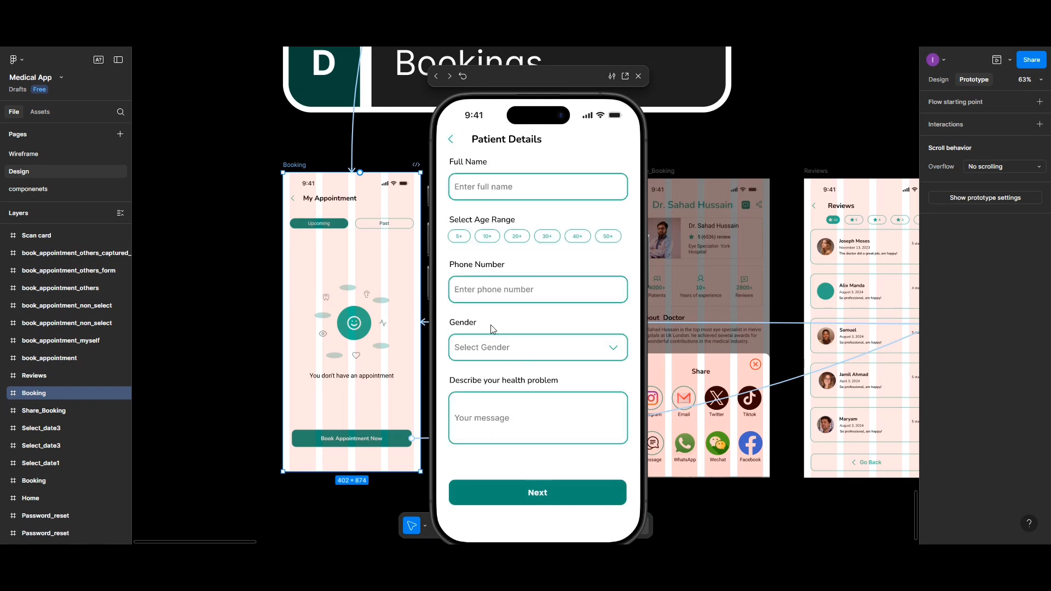
# Step: Fill in the sample patient form with age range 10+, continue to Payment and capture the card on the Scan Card screen
pyautogui.click(501, 186)
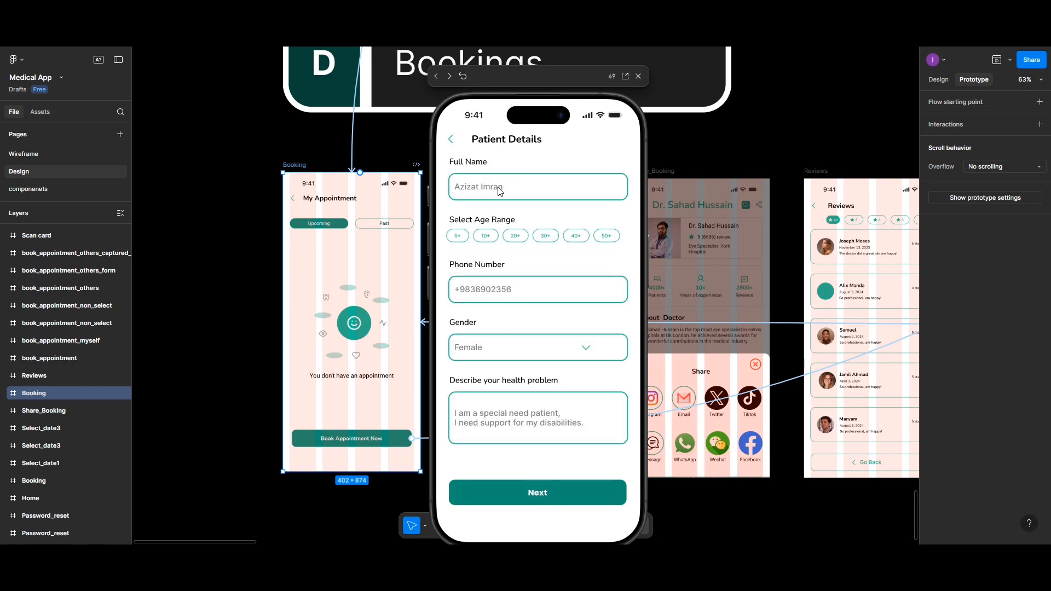
pyautogui.click(486, 236)
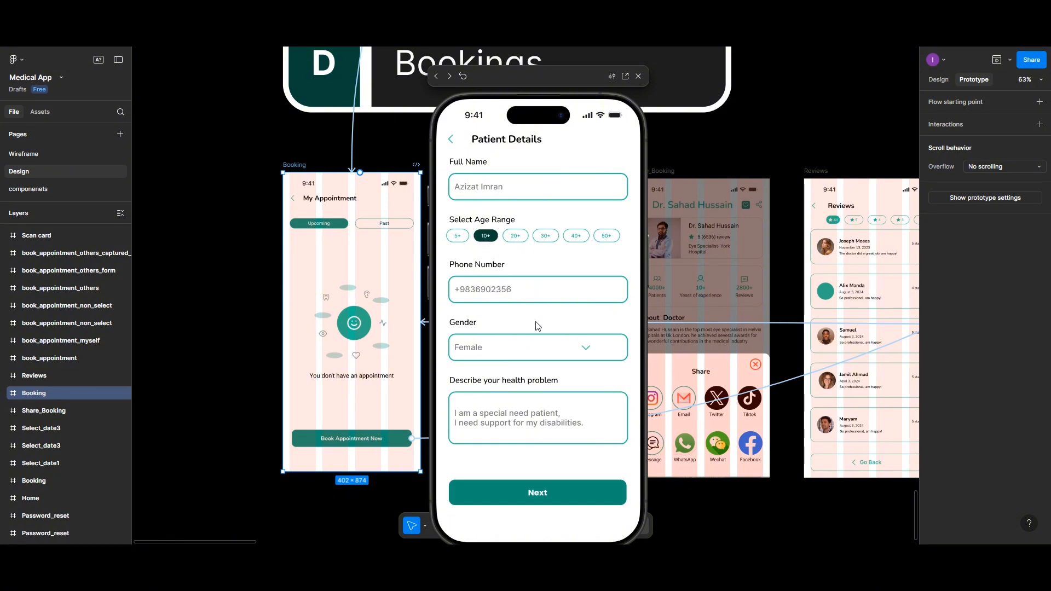
pyautogui.click(552, 493)
pyautogui.click(521, 223)
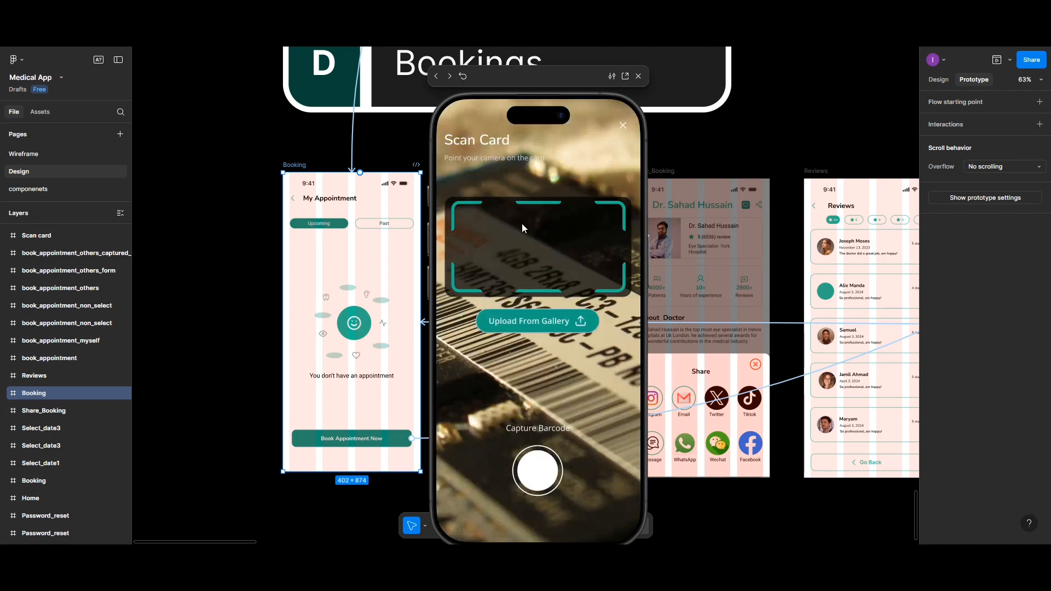
pyautogui.click(536, 470)
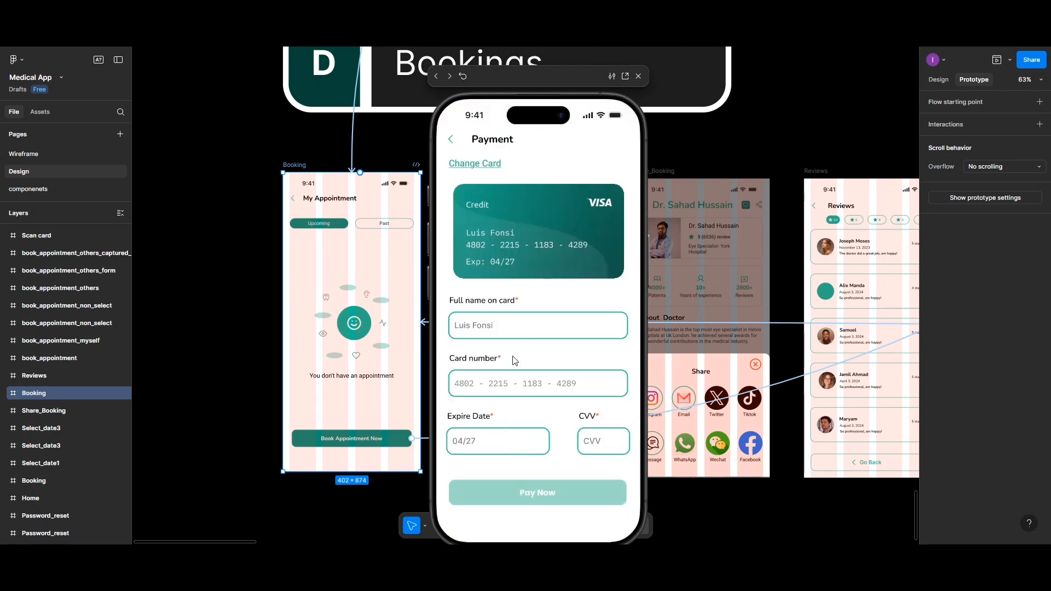
# Step: Test filling in the CVV field on the Payment screen, run Pay Now and close the preview
pyautogui.click(603, 449)
pyautogui.click(541, 492)
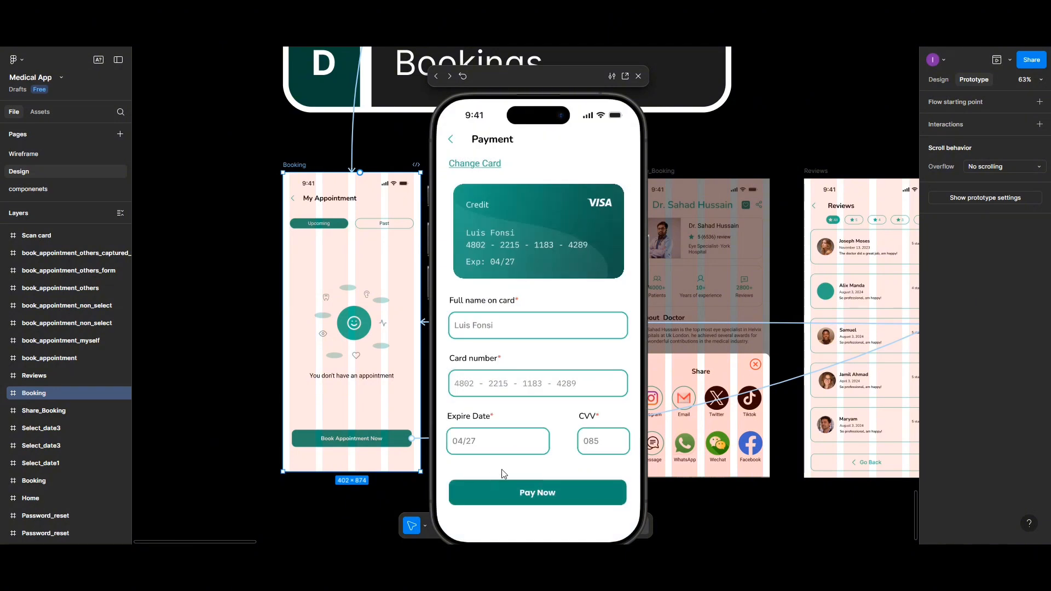
pyautogui.click(527, 494)
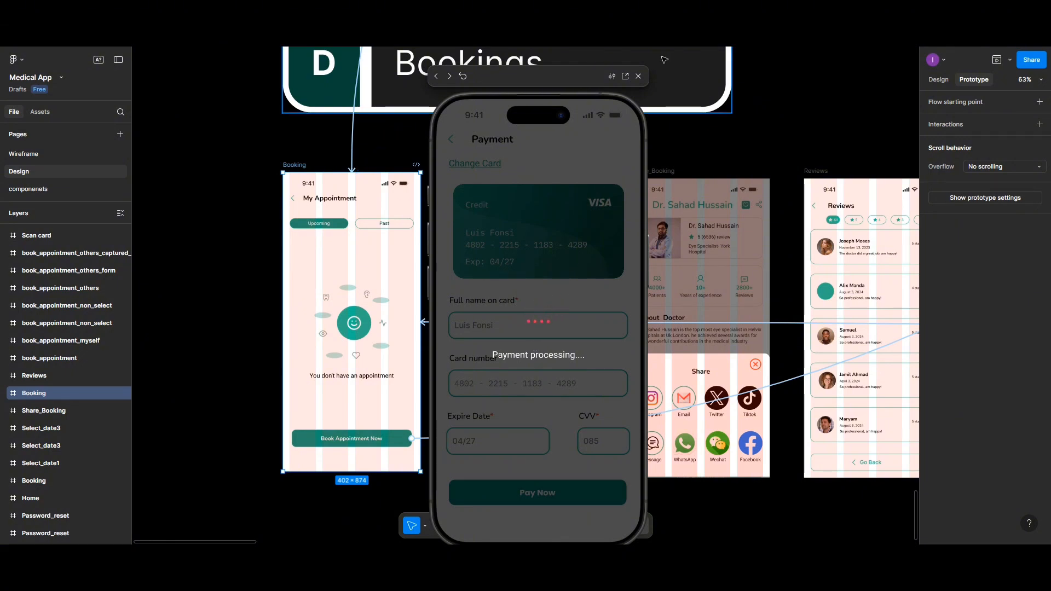
pyautogui.click(638, 77)
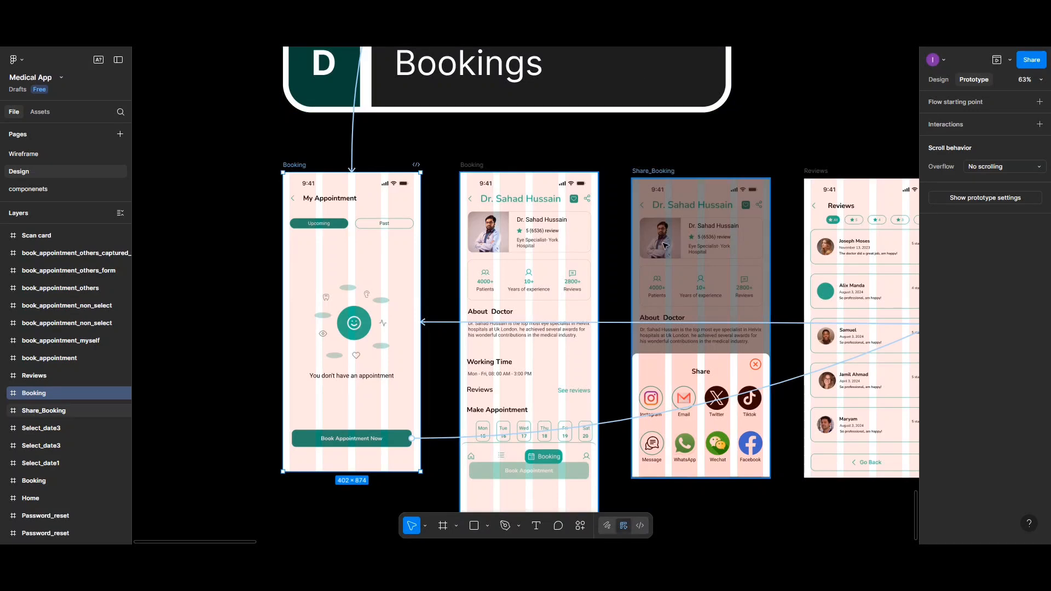
# Step: Connect the Next button of book_appointment_myself to the book_appointment_others frame with an On tap, Navigate to, Instant interaction
pyautogui.scroll(-2, 664, 245)
pyautogui.scroll(3, 665, 245)
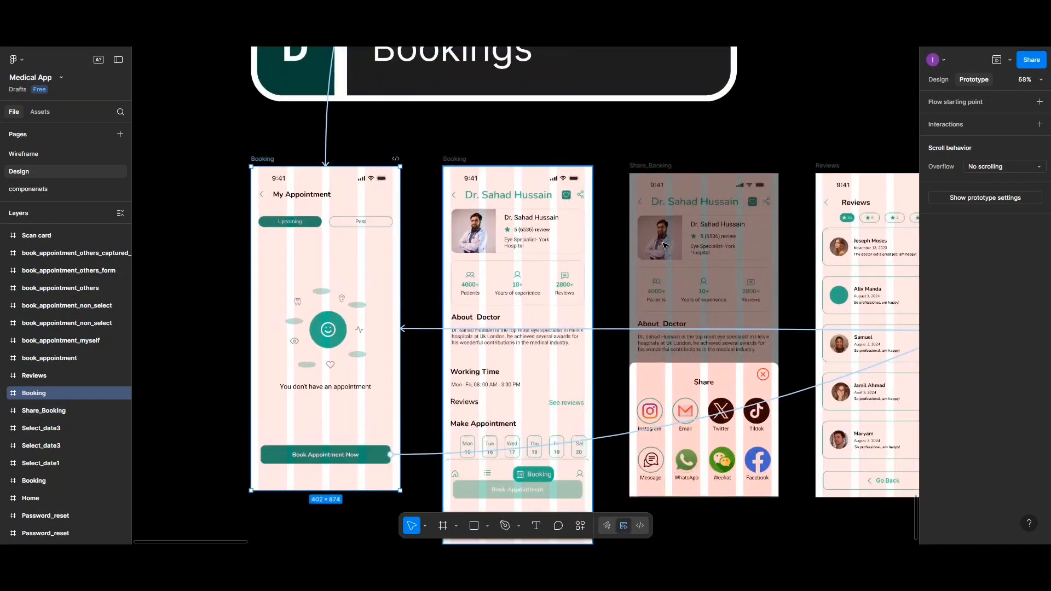
pyautogui.hscroll(10, 665, 245)
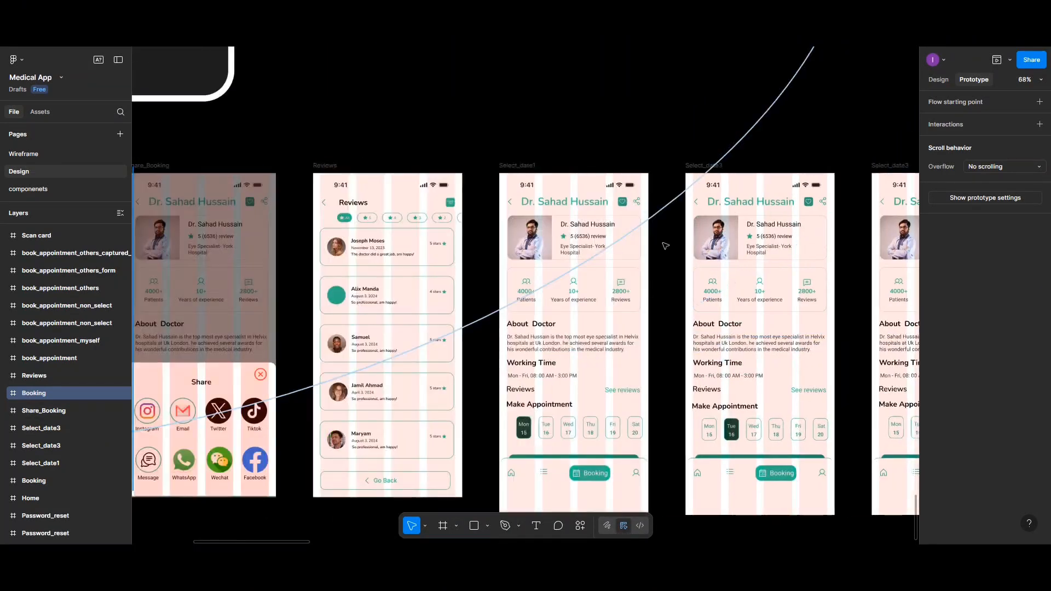
pyautogui.hscroll(13, 664, 245)
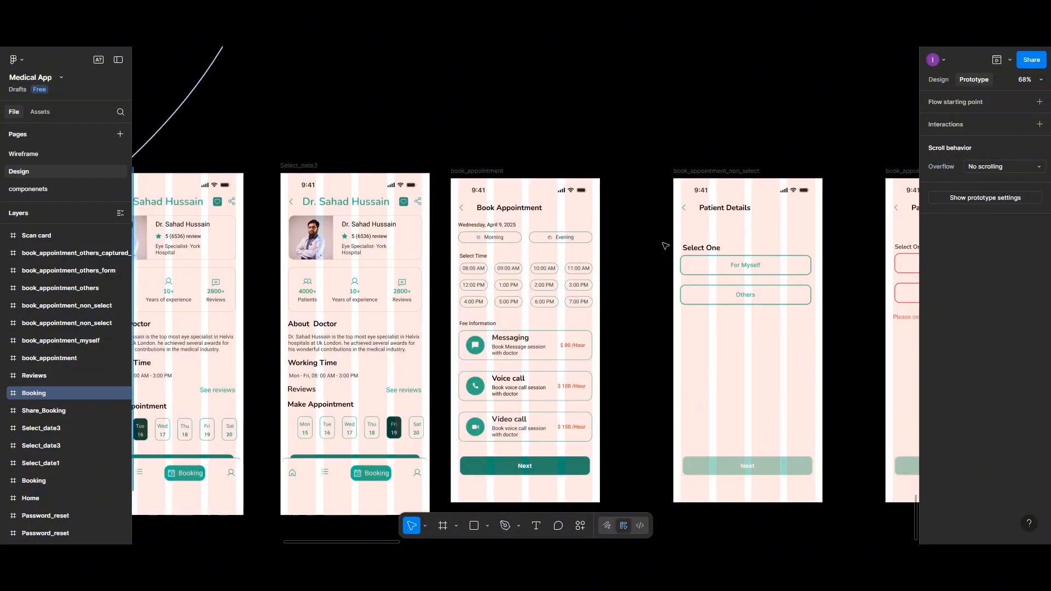
pyautogui.hscroll(4, 664, 245)
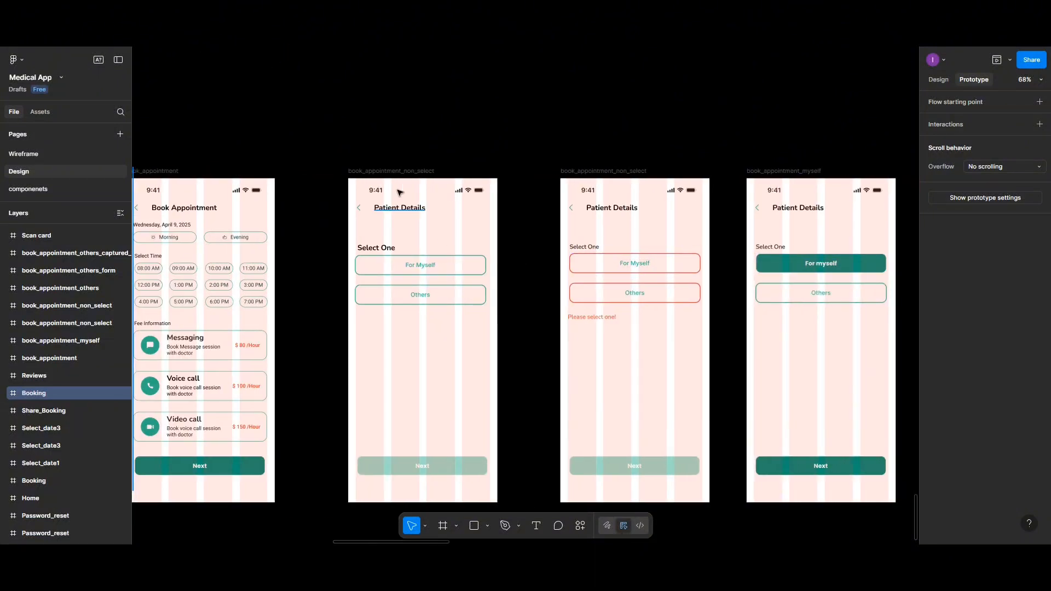
pyautogui.click(438, 269)
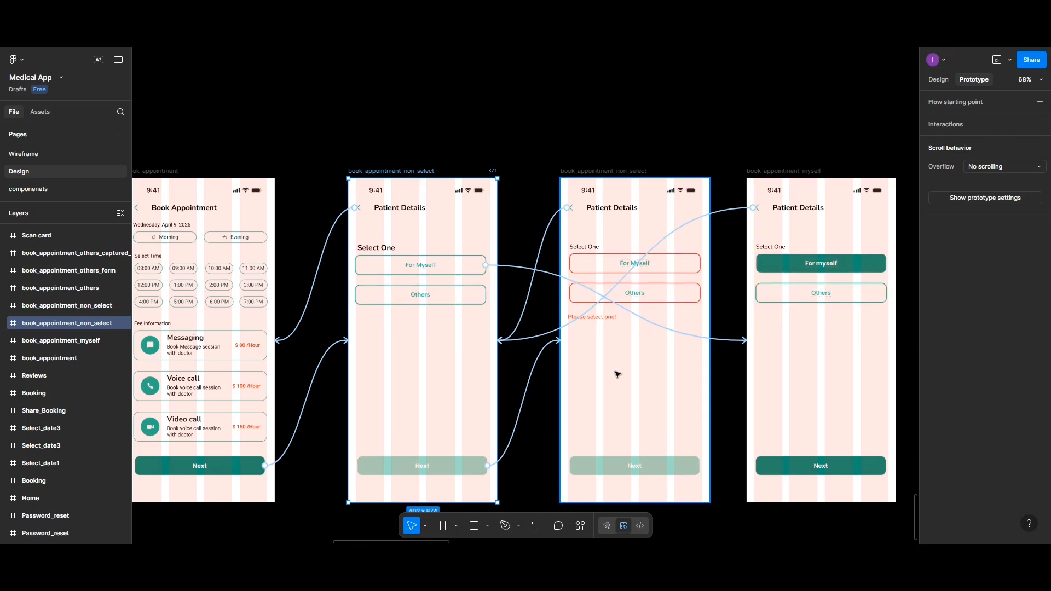
pyautogui.hscroll(10, 644, 365)
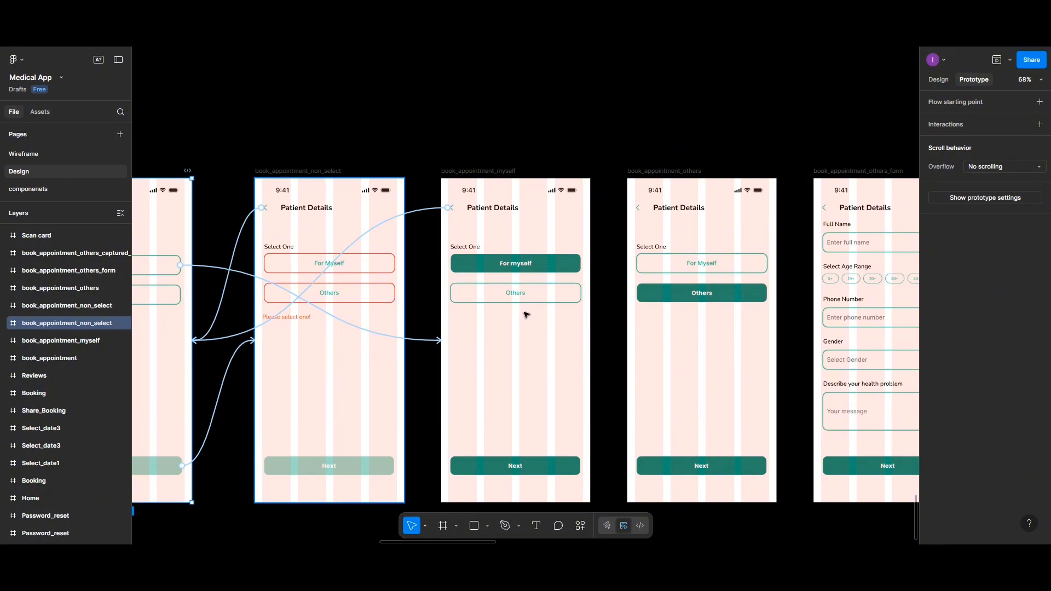
pyautogui.click(540, 465)
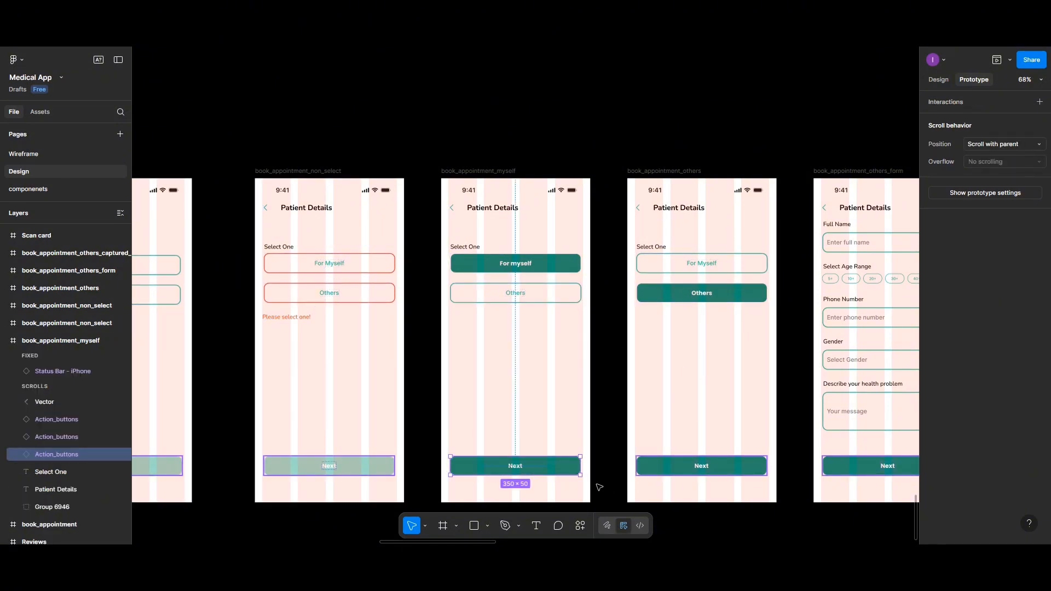
pyautogui.moveTo(580, 465); pyautogui.dragTo(641, 377)
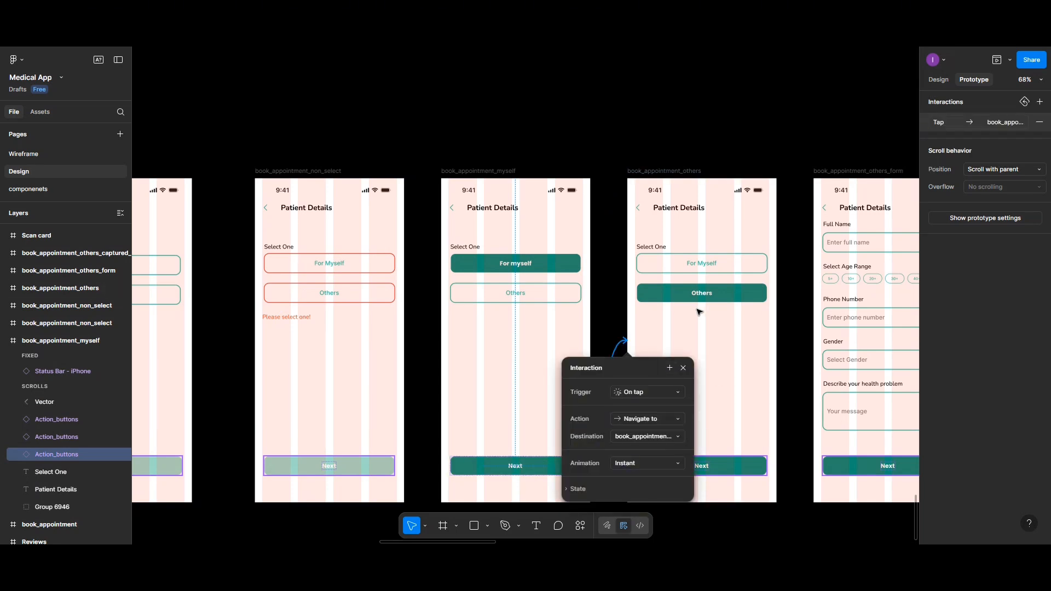
pyautogui.hscroll(-1, 670, 312)
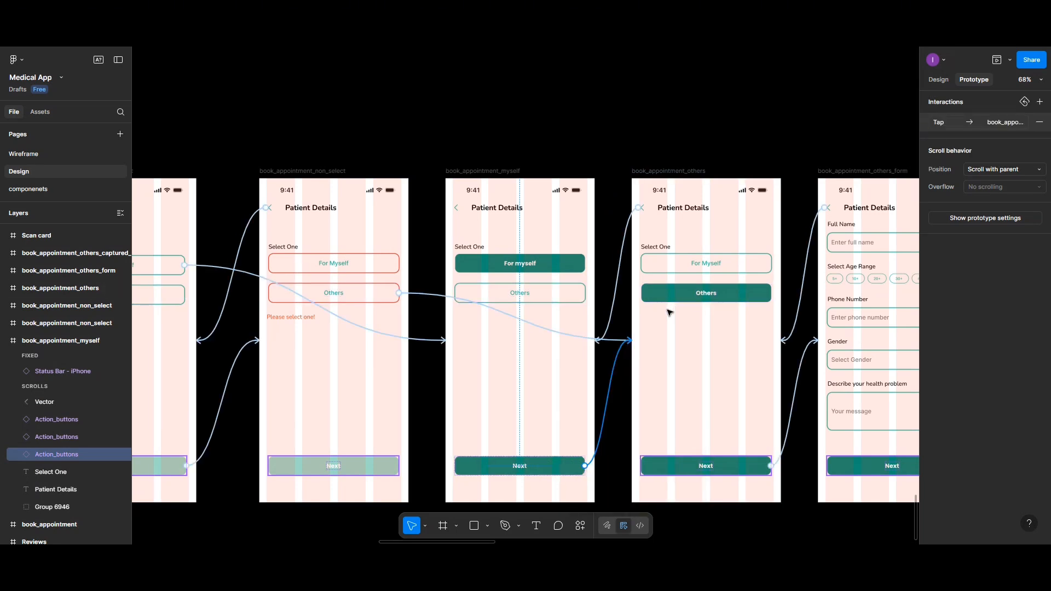
pyautogui.hscroll(-1, 669, 312)
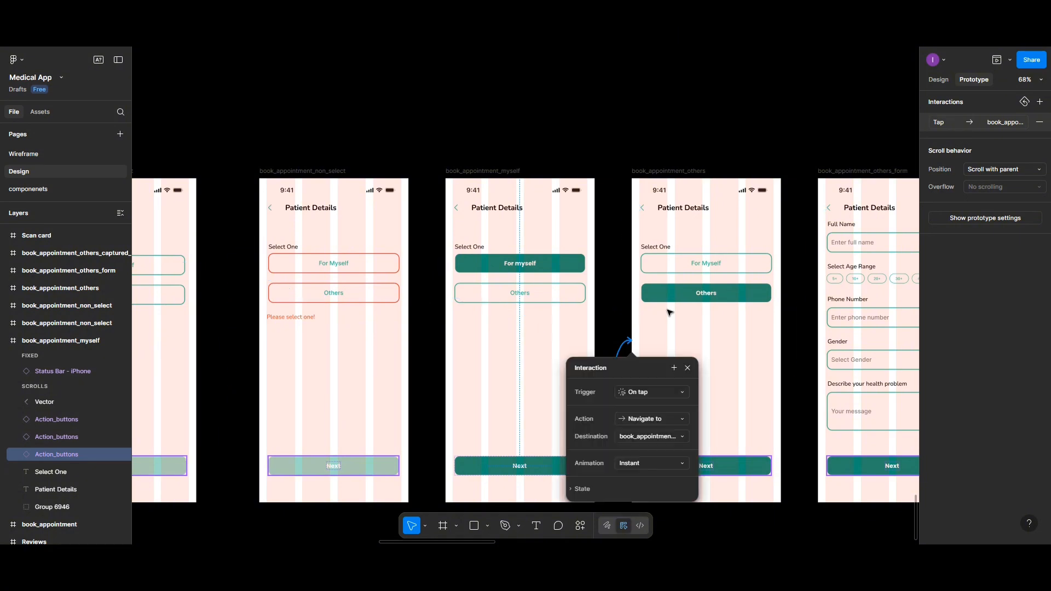
# Step: Pick the connection from Payment_procesing to Message_payment_error_Screen and set the open interaction's trigger to After delay with a delay of 3000
pyautogui.scroll(-2, 669, 313)
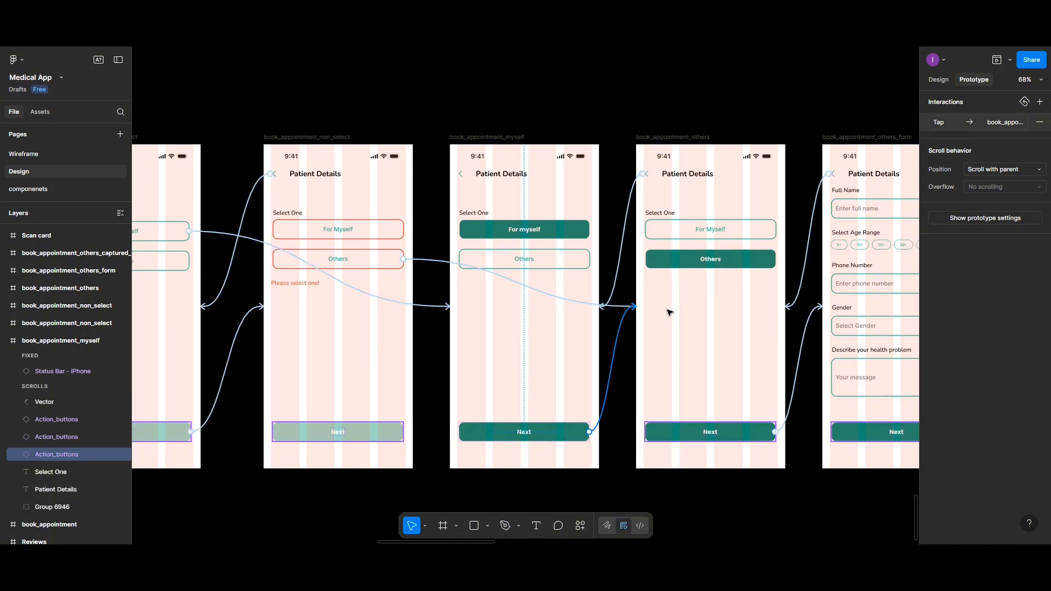
pyautogui.hscroll(2, 669, 313)
pyautogui.scroll(-3, 669, 313)
pyautogui.hscroll(8, 669, 313)
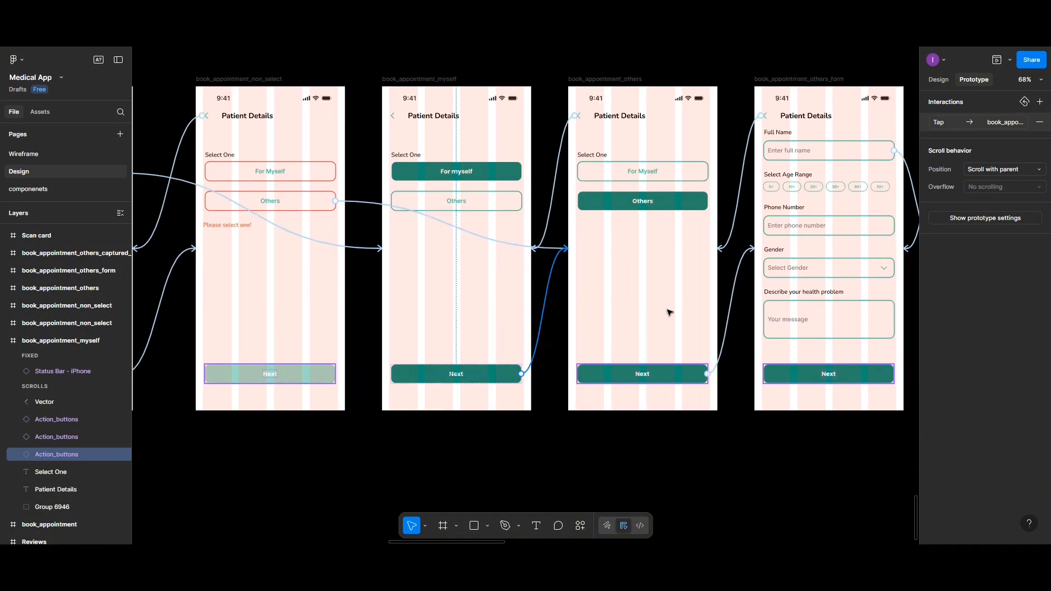
pyautogui.hscroll(17, 668, 312)
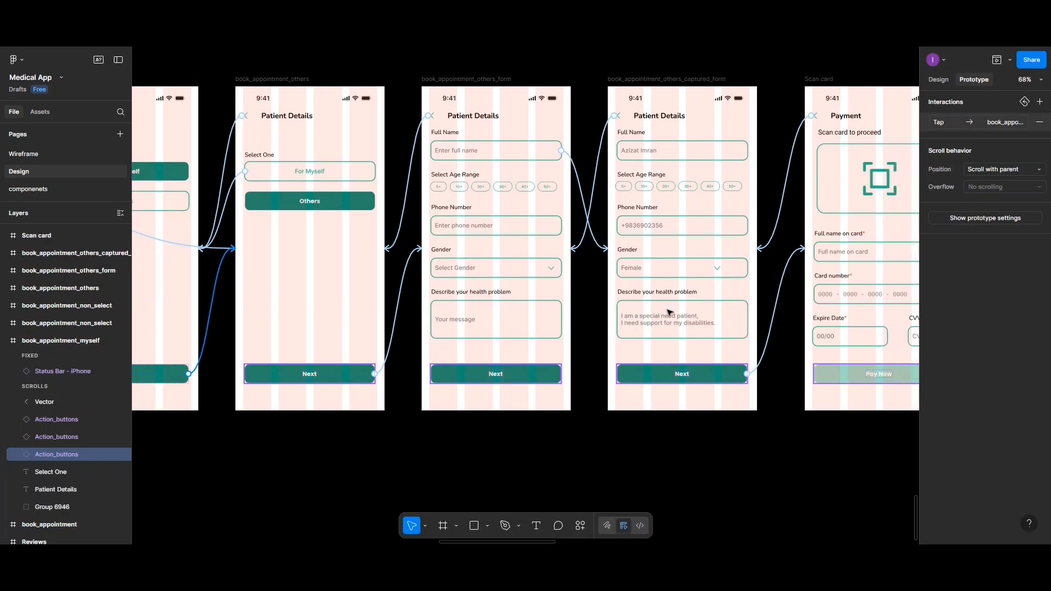
pyautogui.hscroll(13, 669, 312)
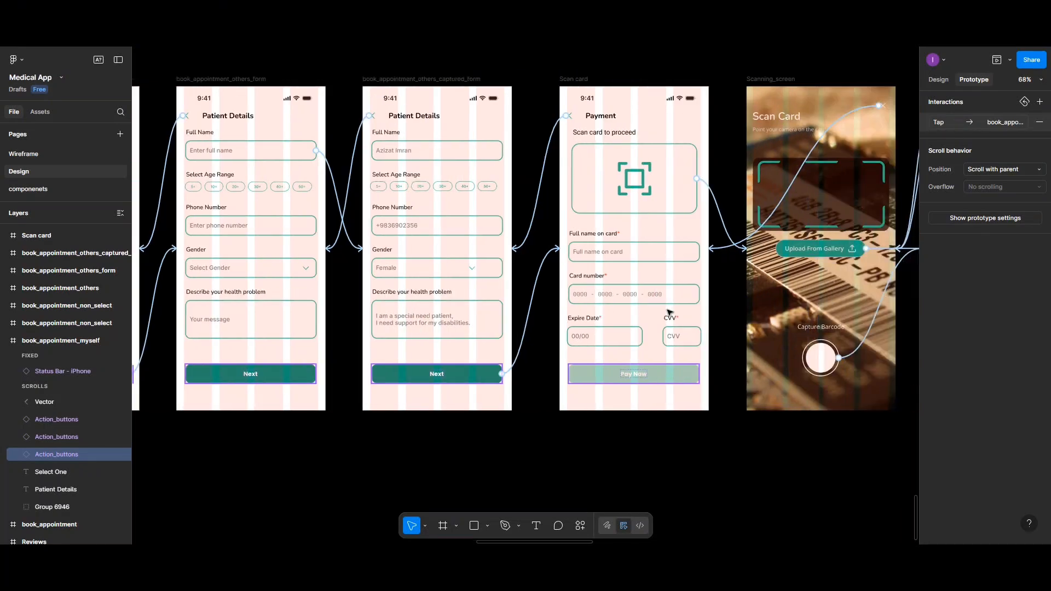
pyautogui.hscroll(20, 669, 312)
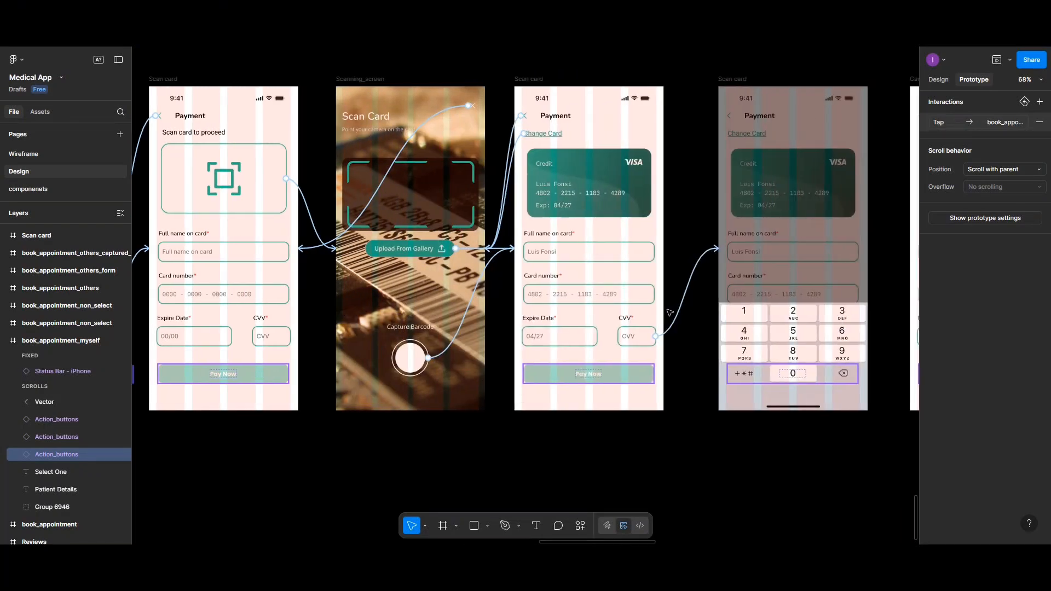
pyautogui.hscroll(20, 668, 312)
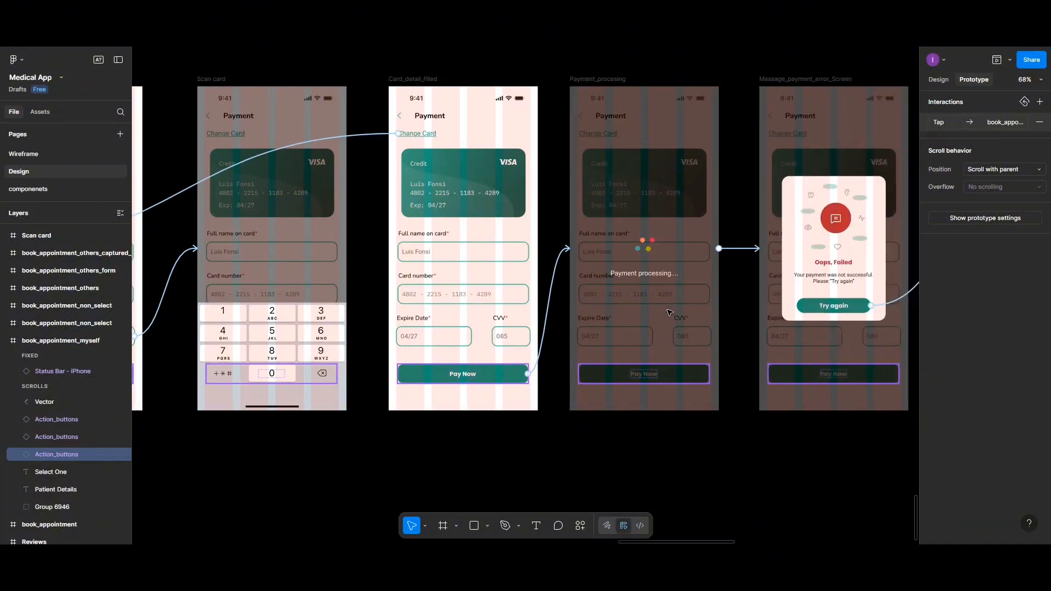
pyautogui.hscroll(5, 668, 312)
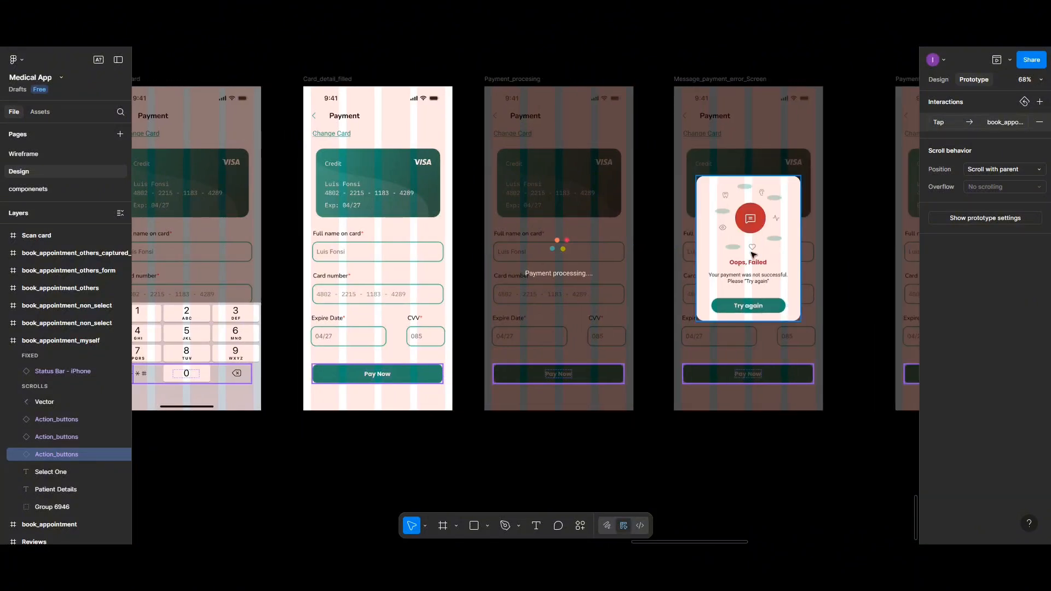
pyautogui.click(659, 251)
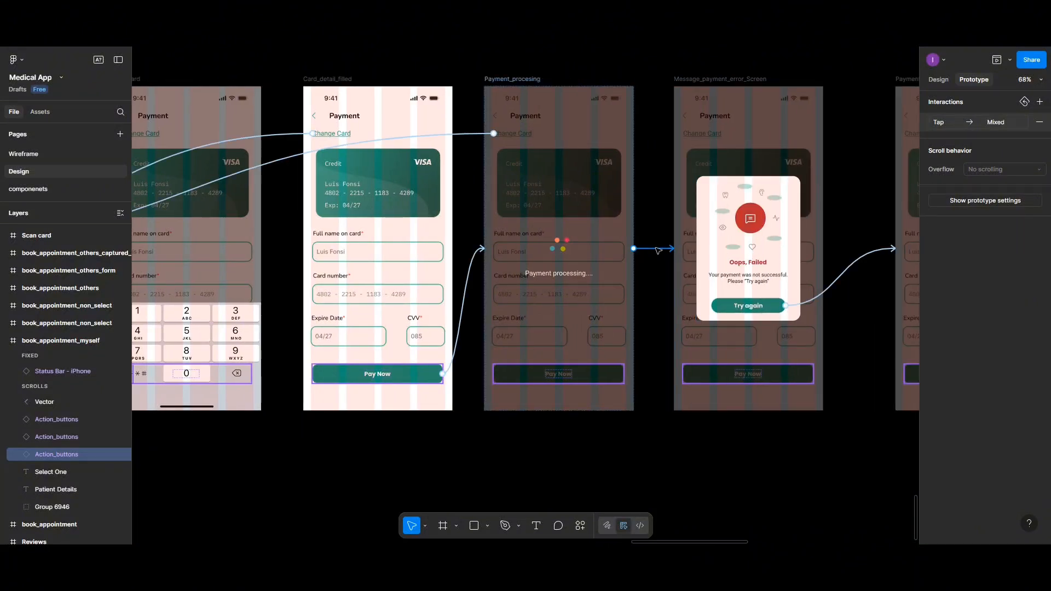
pyautogui.click(657, 251)
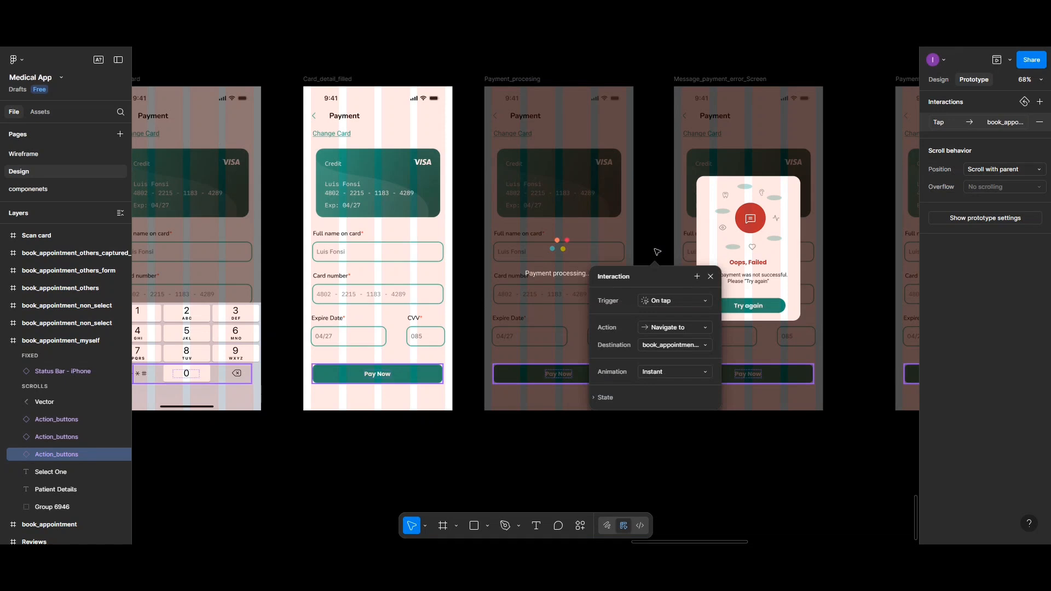
pyautogui.click(667, 300)
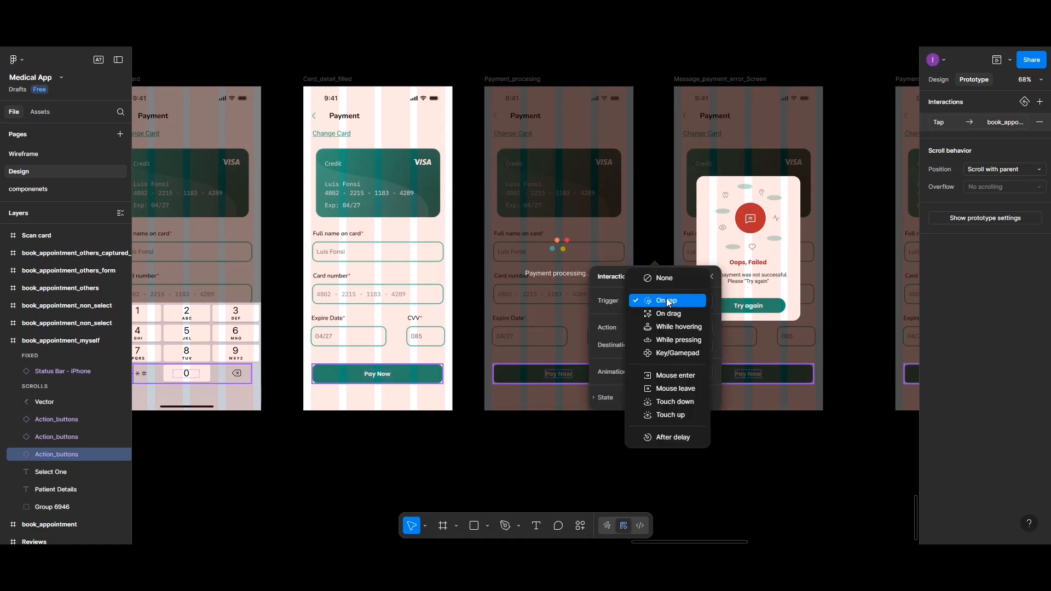
pyautogui.click(671, 437)
pyautogui.click(666, 320)
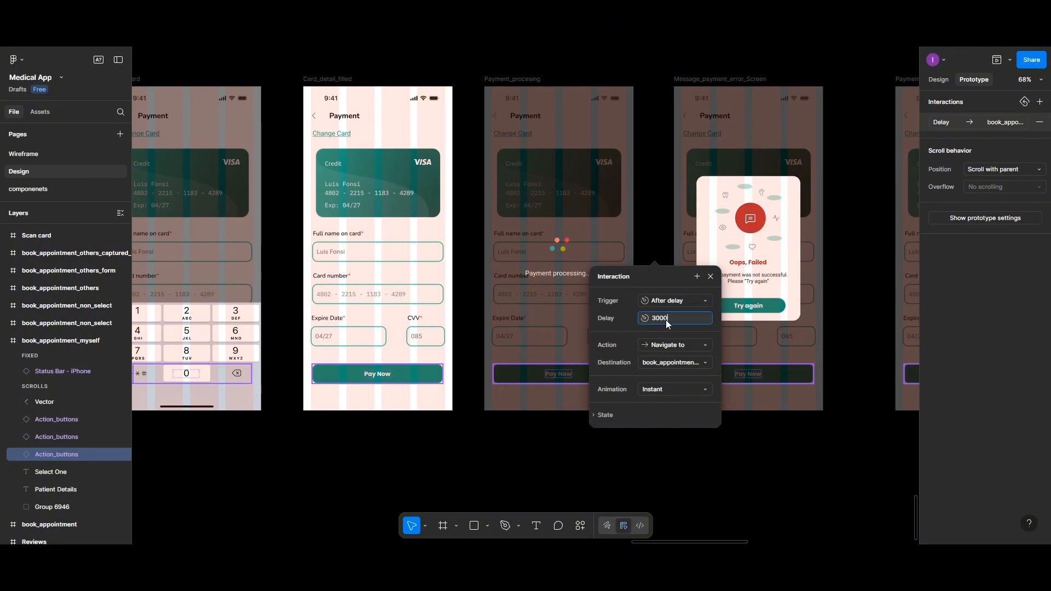
pyautogui.press('Return')
pyautogui.click(661, 222)
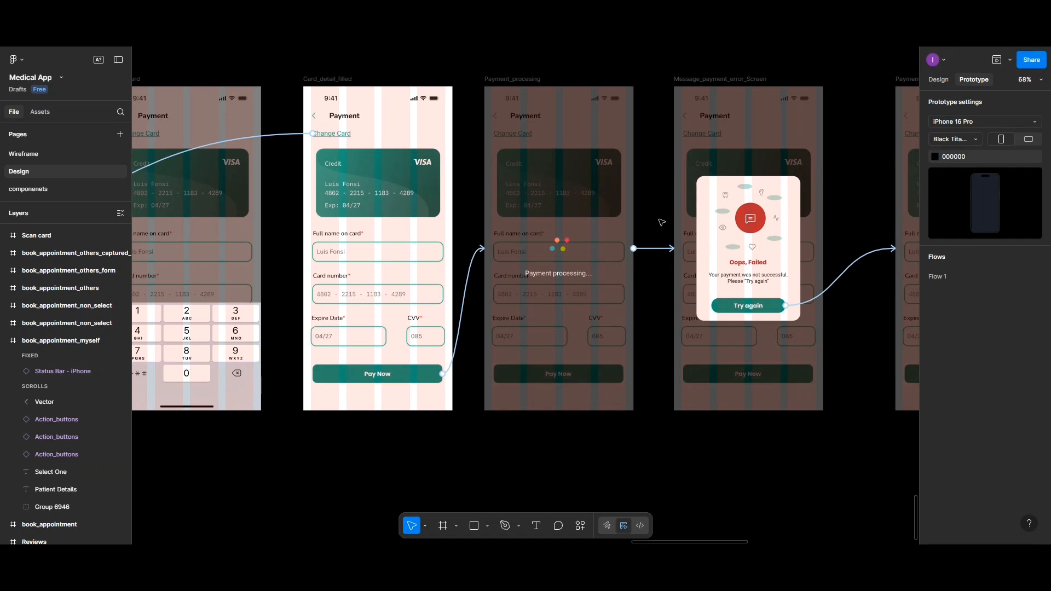
# Step: Preview the prototype from the first Booking frame and test the Past and Upcoming options on the My Appointment screen
pyautogui.scroll(-5, 661, 222)
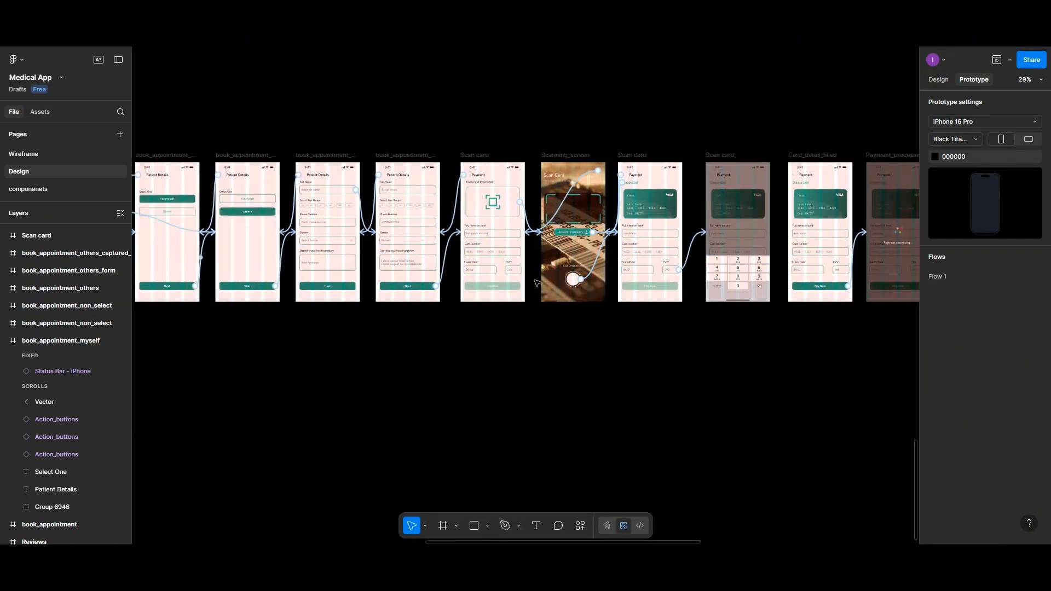
pyautogui.hscroll(-15, 537, 283)
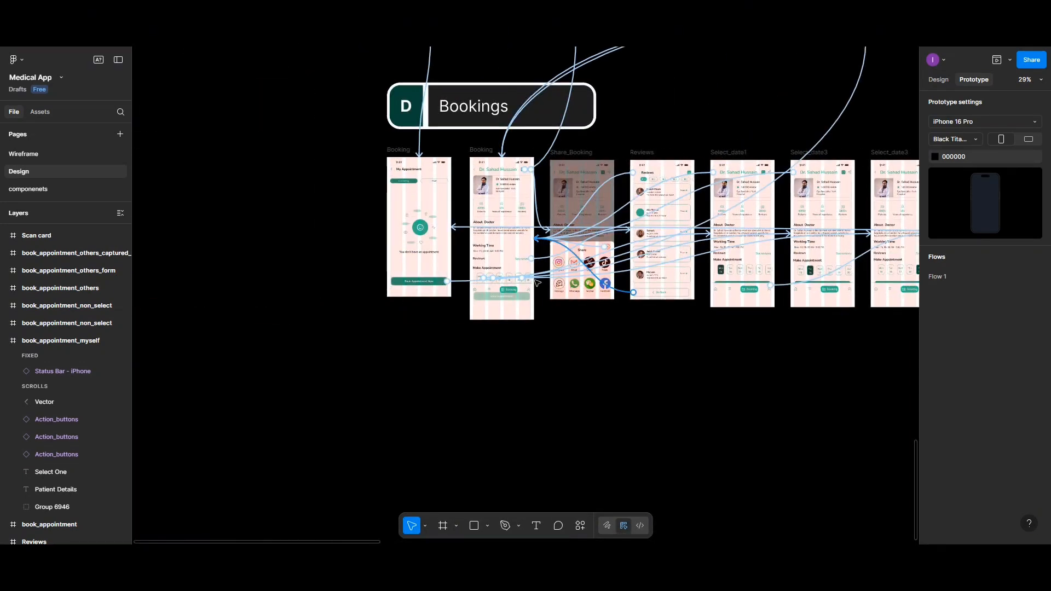
pyautogui.click(394, 151)
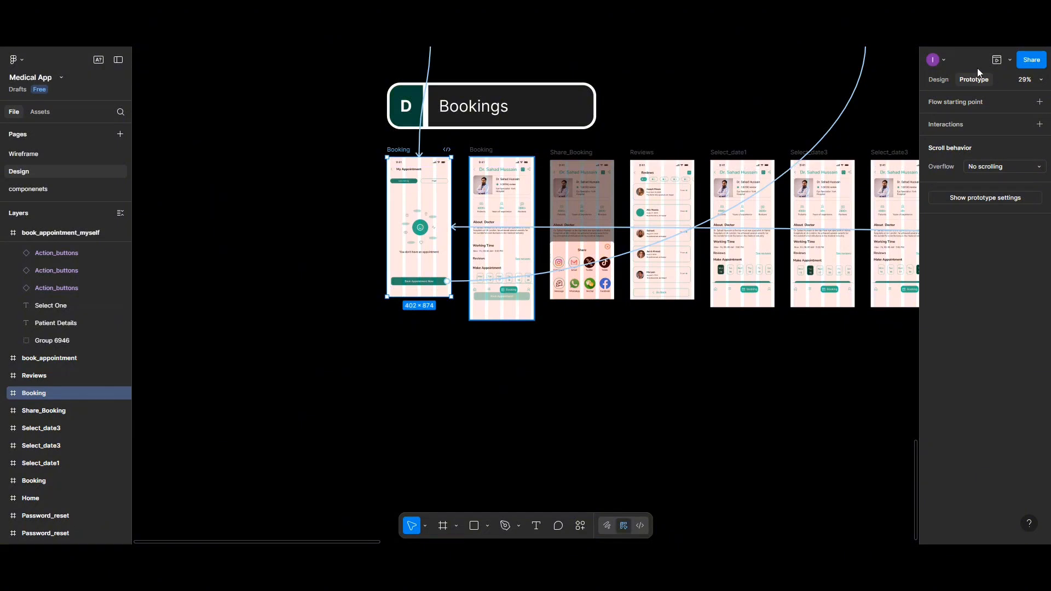
pyautogui.click(992, 62)
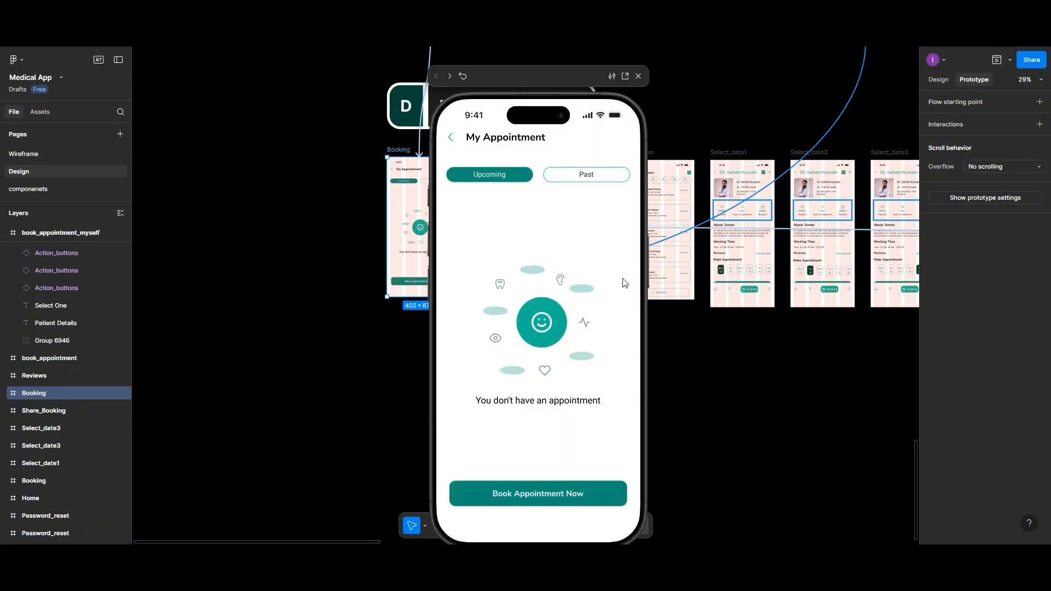
pyautogui.click(562, 175)
pyautogui.click(479, 172)
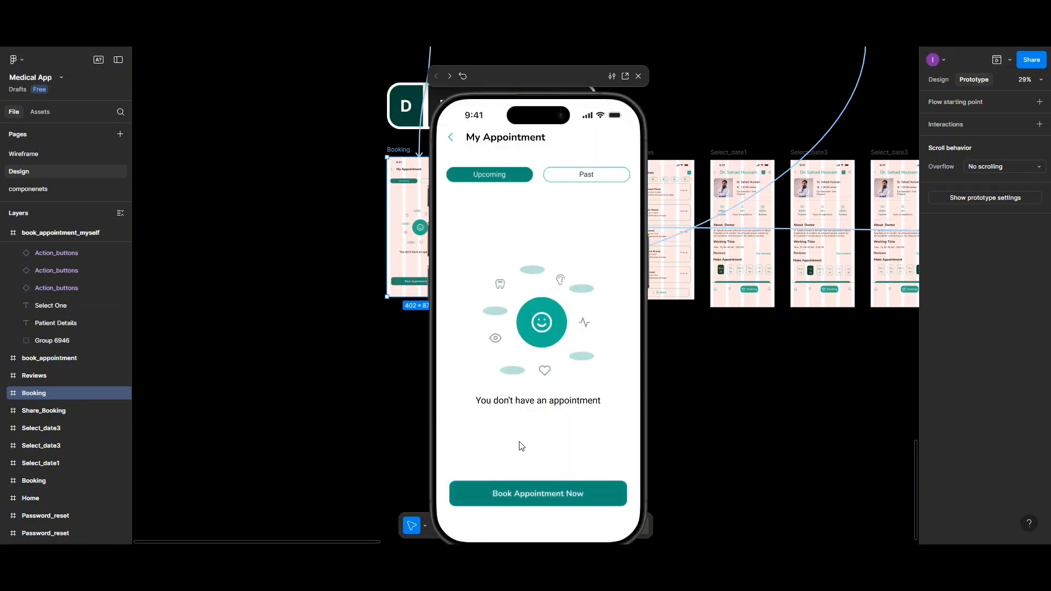
# Step: Start booking an appointment, open the eye specialist's profile, select Tue 16 and continue to the Book Appointment screen
pyautogui.click(559, 504)
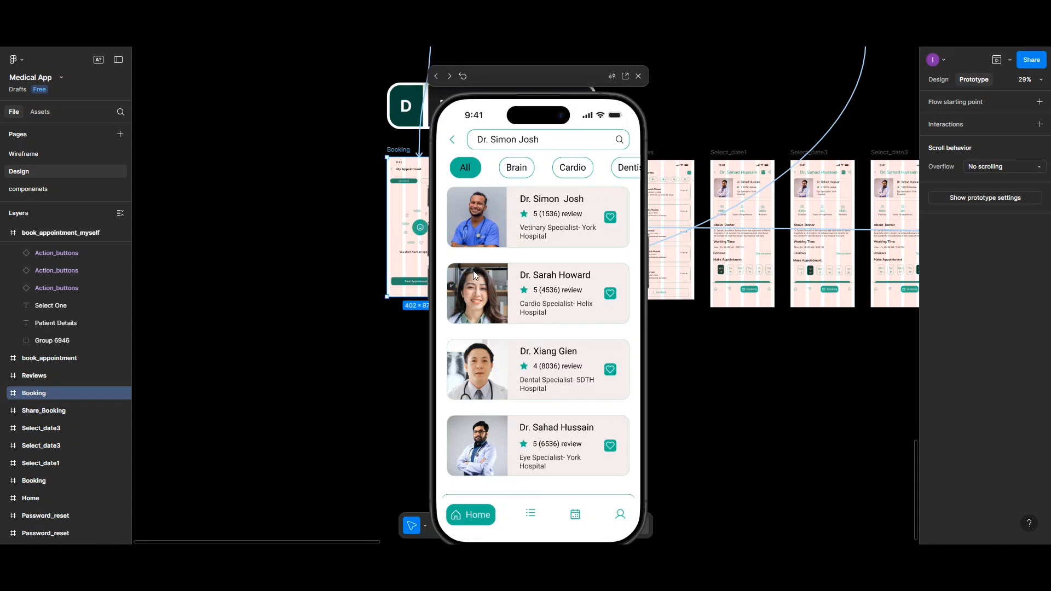
pyautogui.click(495, 447)
pyautogui.scroll(-2, 485, 426)
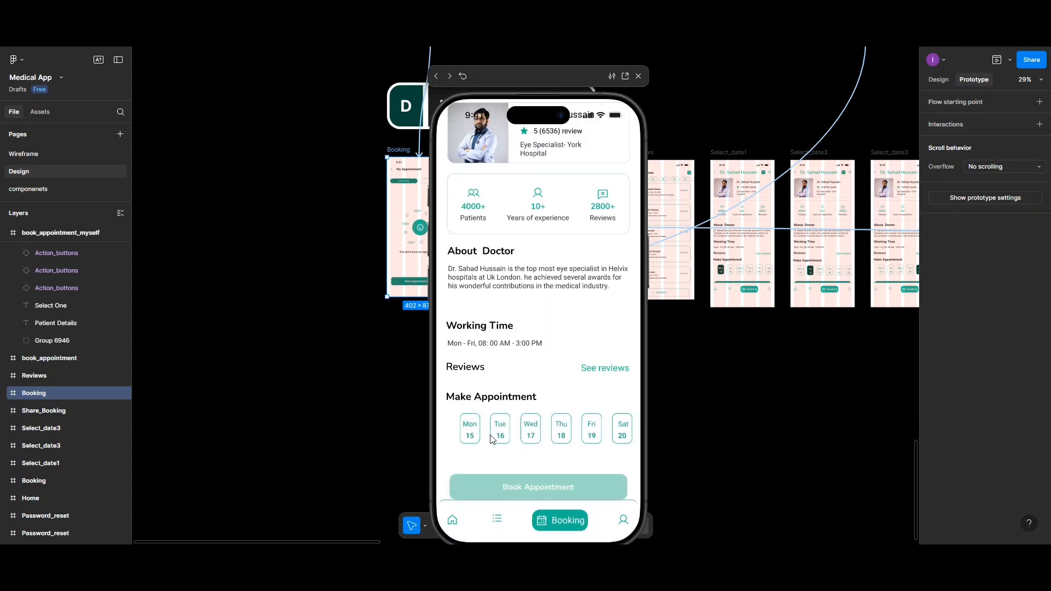
pyautogui.click(563, 437)
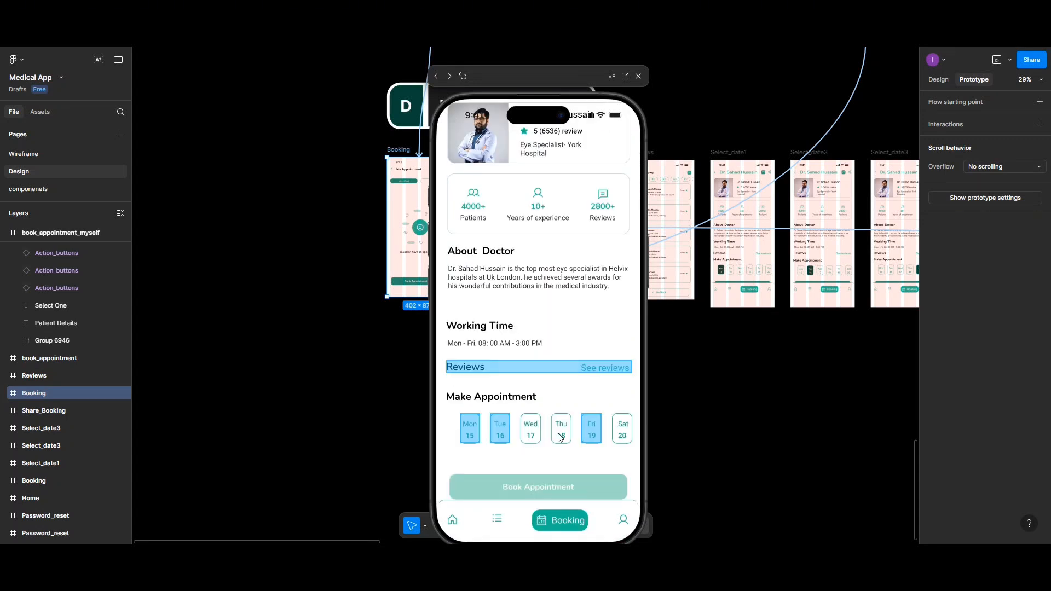
pyautogui.click(500, 430)
pyautogui.scroll(-1, 500, 447)
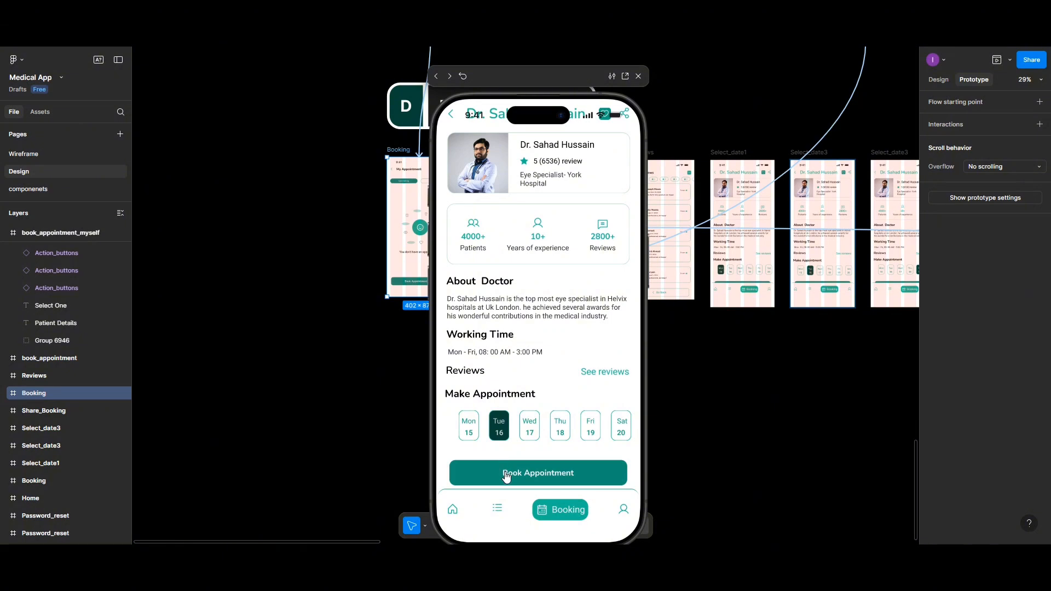
pyautogui.click(504, 473)
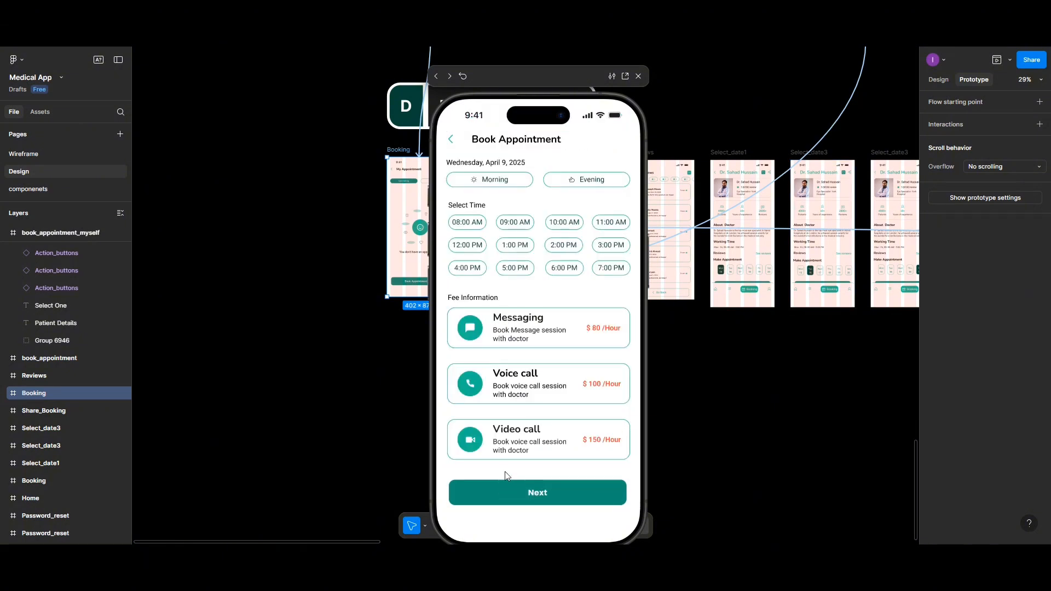
# Step: Choose Evening, 09:00 AM and Messaging on the Book Appointment screen and continue to Patient Details
pyautogui.click(555, 184)
pyautogui.click(507, 224)
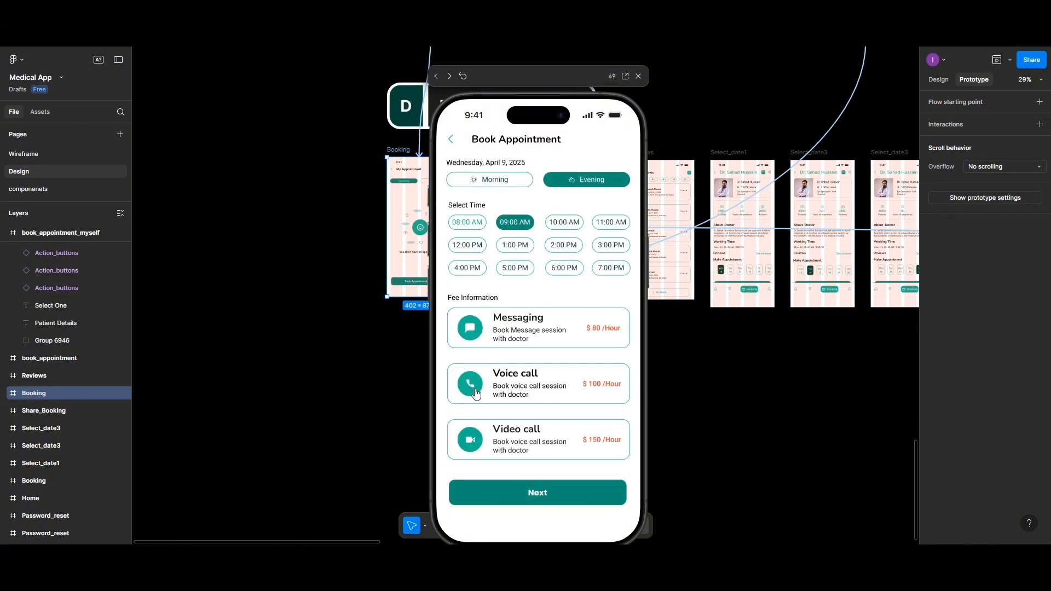
pyautogui.click(509, 338)
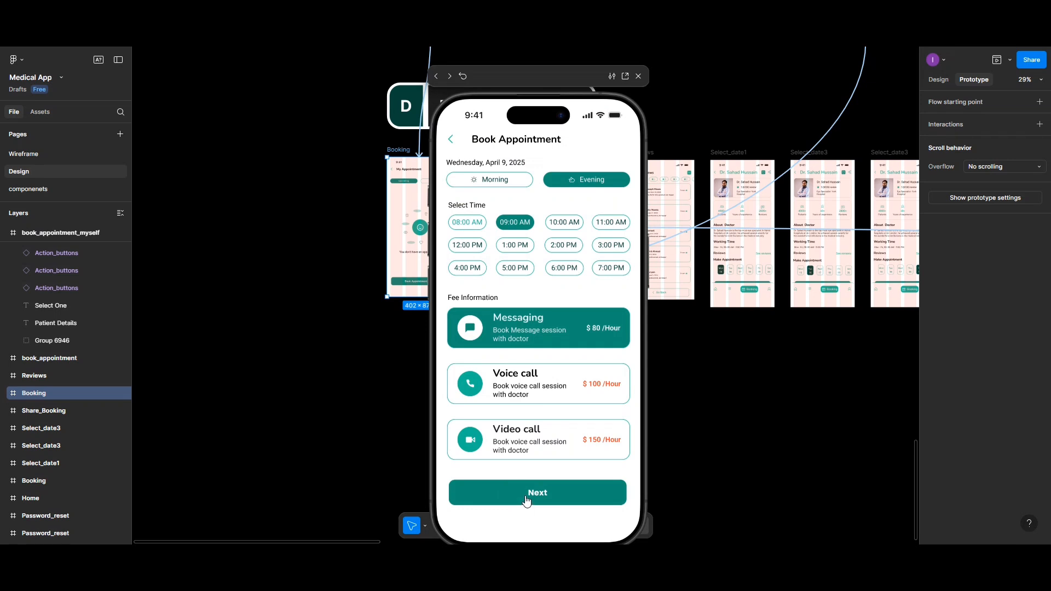
pyautogui.click(520, 496)
# Step: Test continuing from Patient Details with For myself selected, and go on to the patient form with Others selected
pyautogui.click(521, 226)
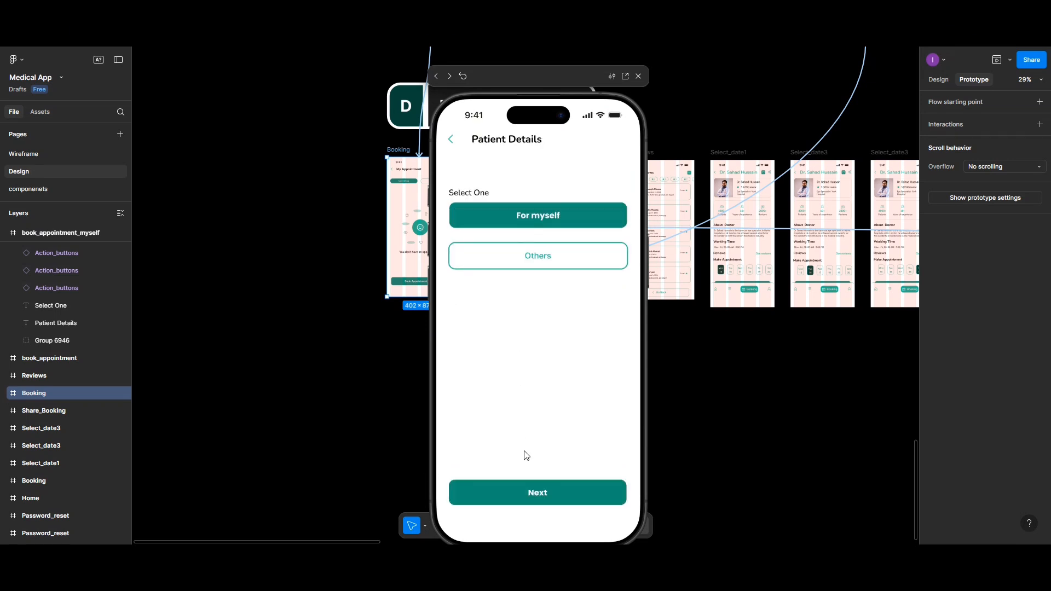
pyautogui.click(527, 491)
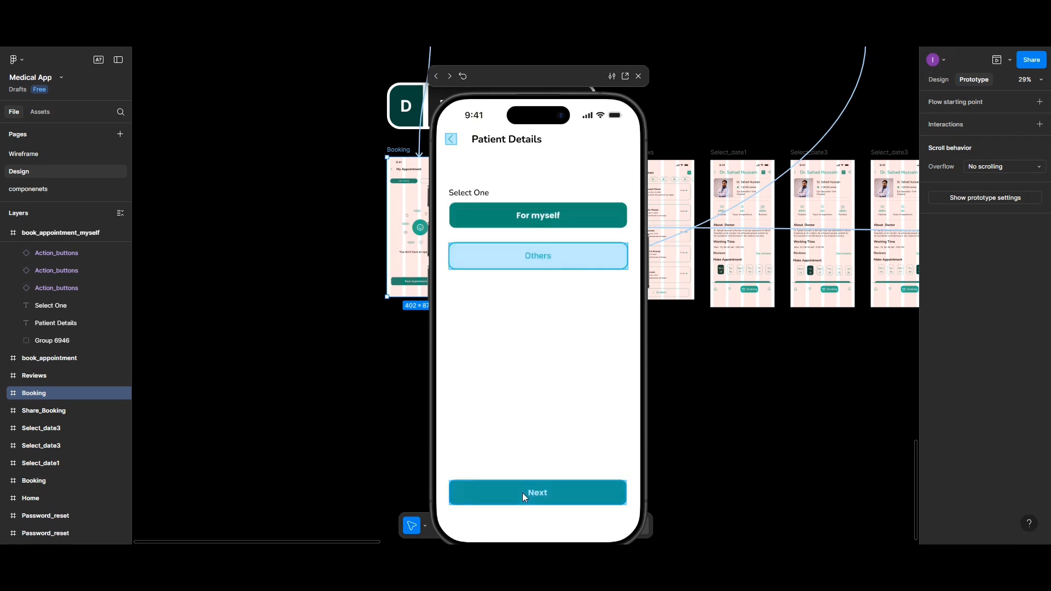
pyautogui.click(525, 253)
pyautogui.click(525, 254)
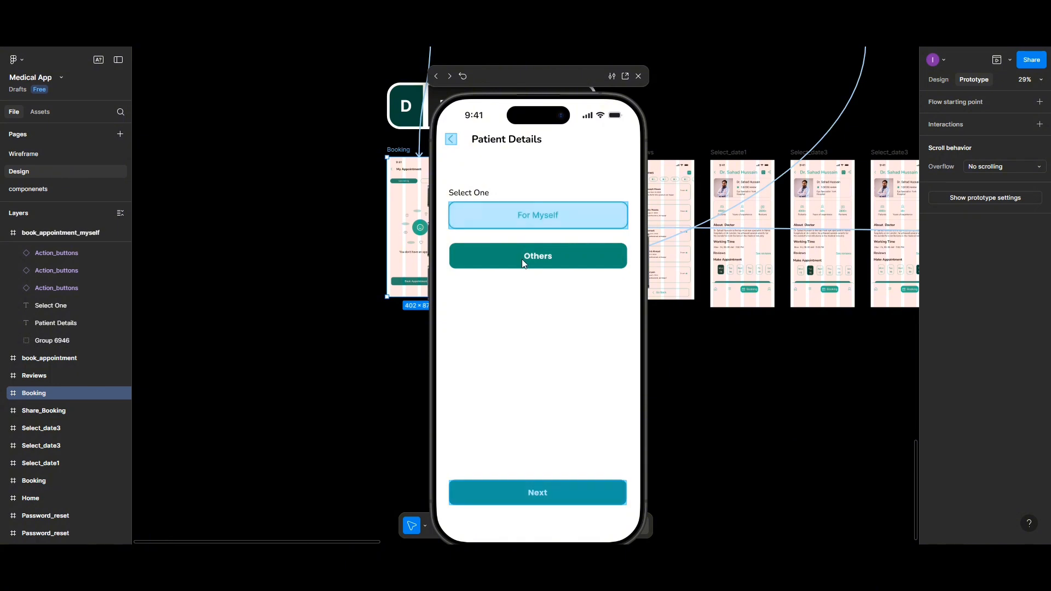
pyautogui.click(523, 258)
pyautogui.click(529, 491)
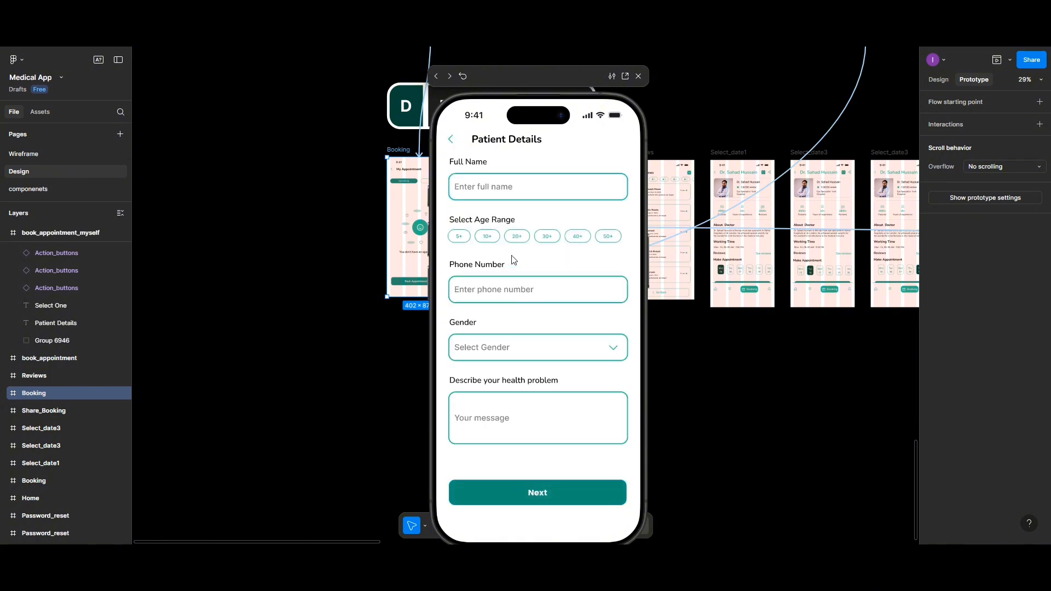
# Step: Fill in the sample patient form with age range 30+, continue to Payment and capture the card on the scanning screen
pyautogui.click(478, 195)
pyautogui.click(547, 239)
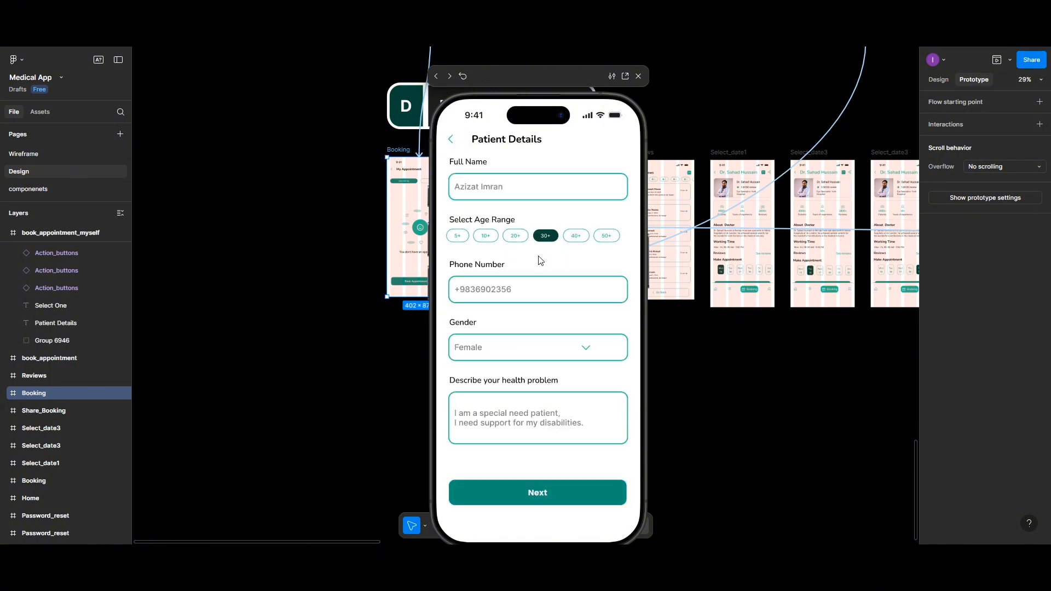
pyautogui.click(541, 483)
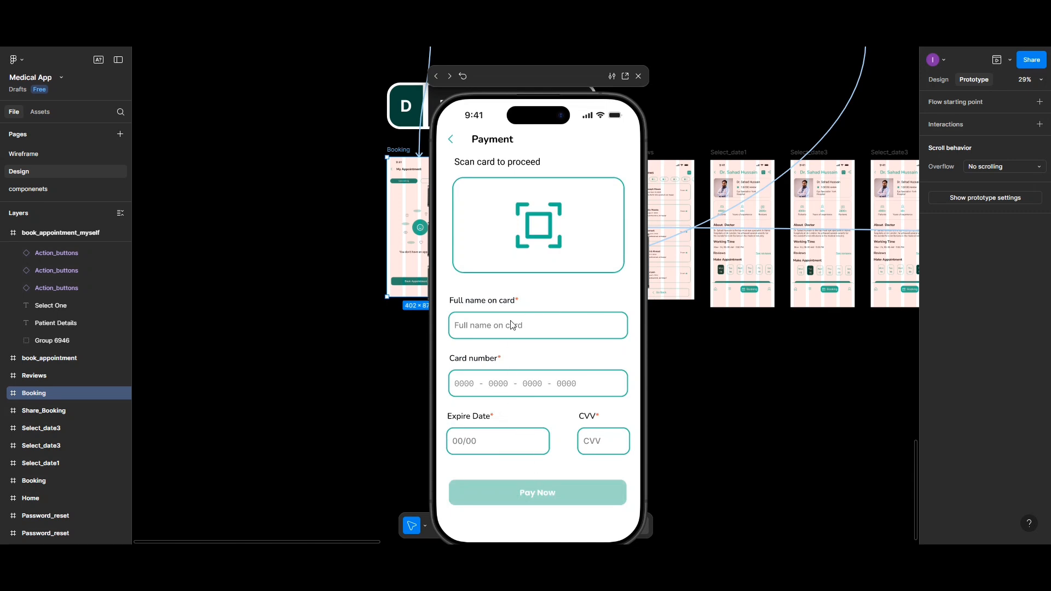
pyautogui.click(535, 256)
pyautogui.click(543, 480)
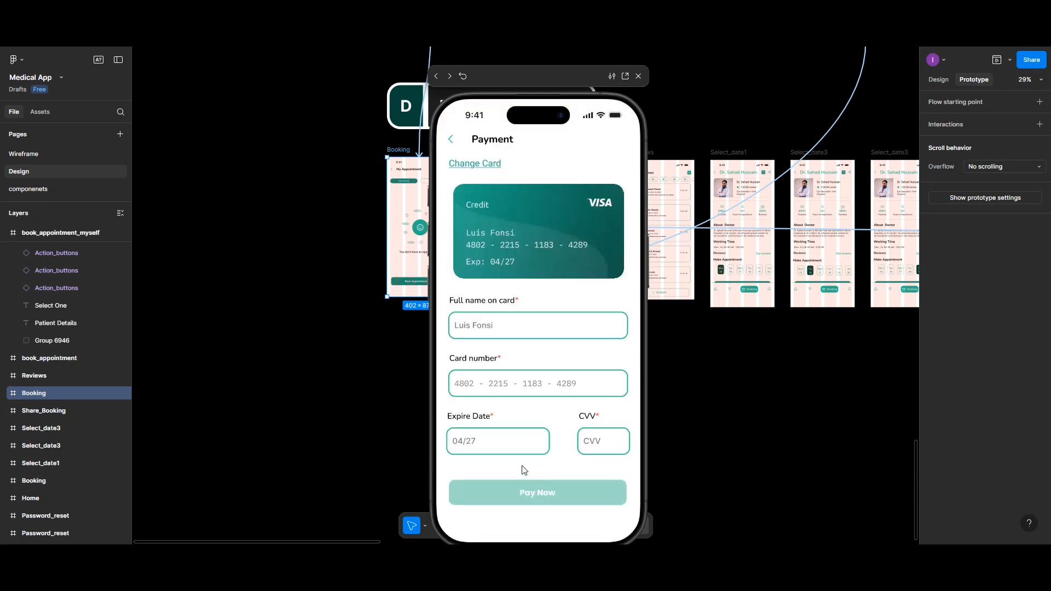
# Step: Test the CVV field on the Payment screen, run Pay Now through to payment processing and close the preview
pyautogui.click(590, 444)
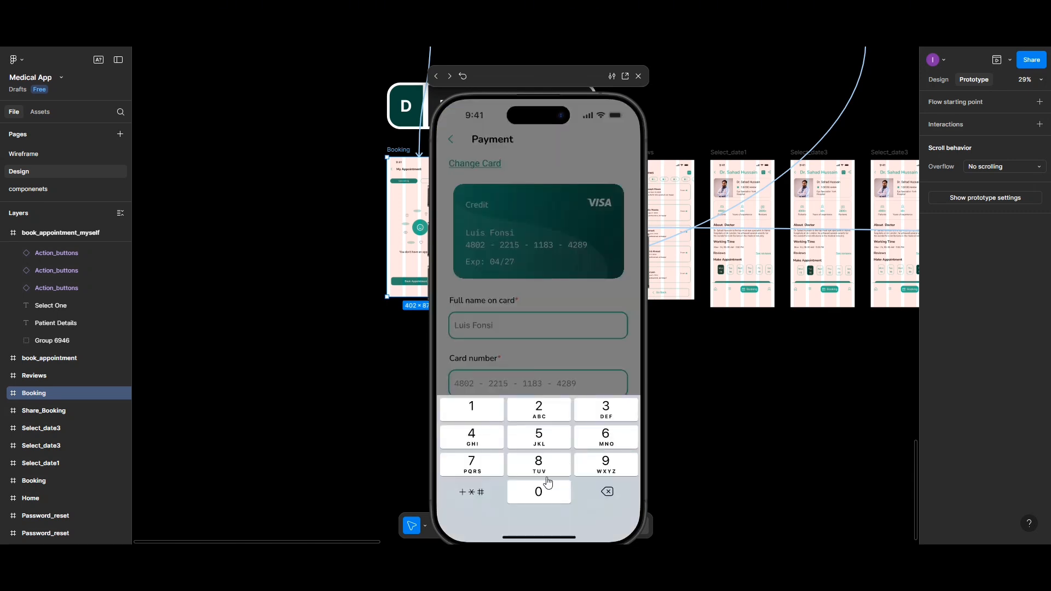
pyautogui.click(531, 497)
pyautogui.click(536, 492)
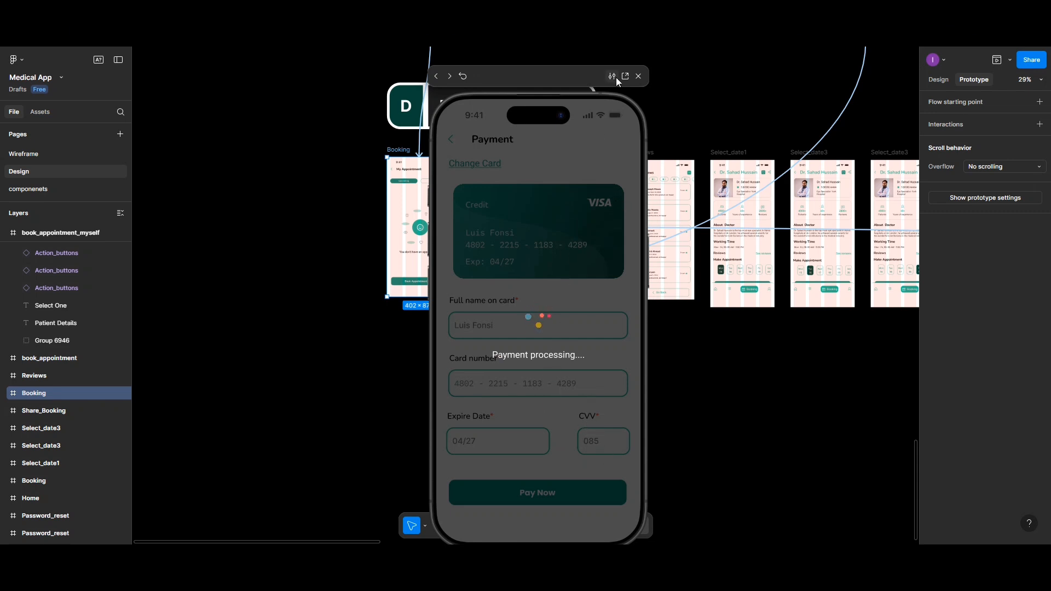
pyautogui.click(635, 77)
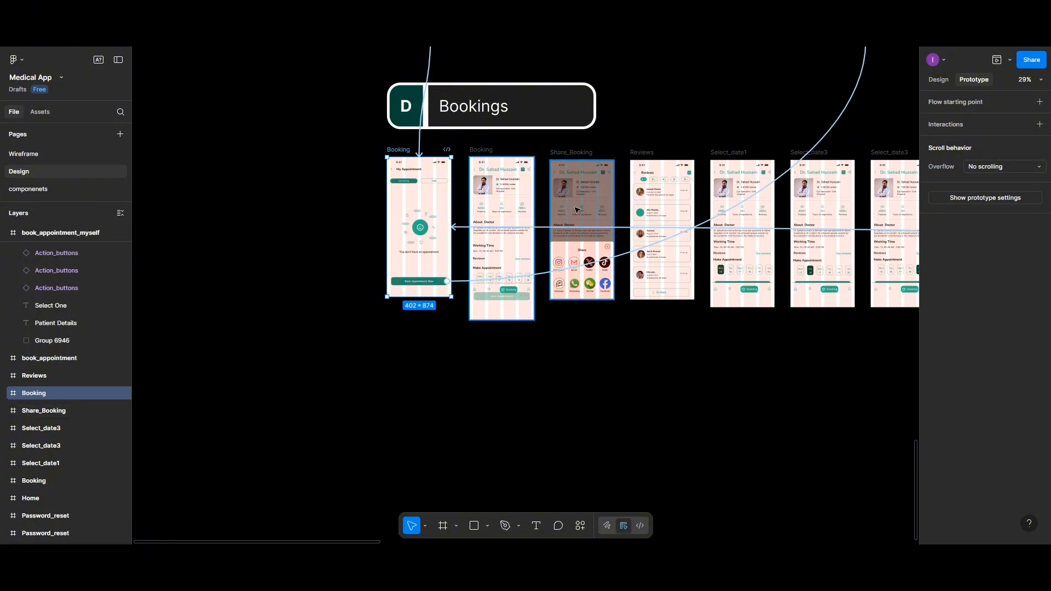
# Step: Examine the interactions on the selection and Next buttons of the book_appointment_myself and book_appointment_others frames
pyautogui.scroll(-3, 575, 209)
pyautogui.scroll(10, 575, 209)
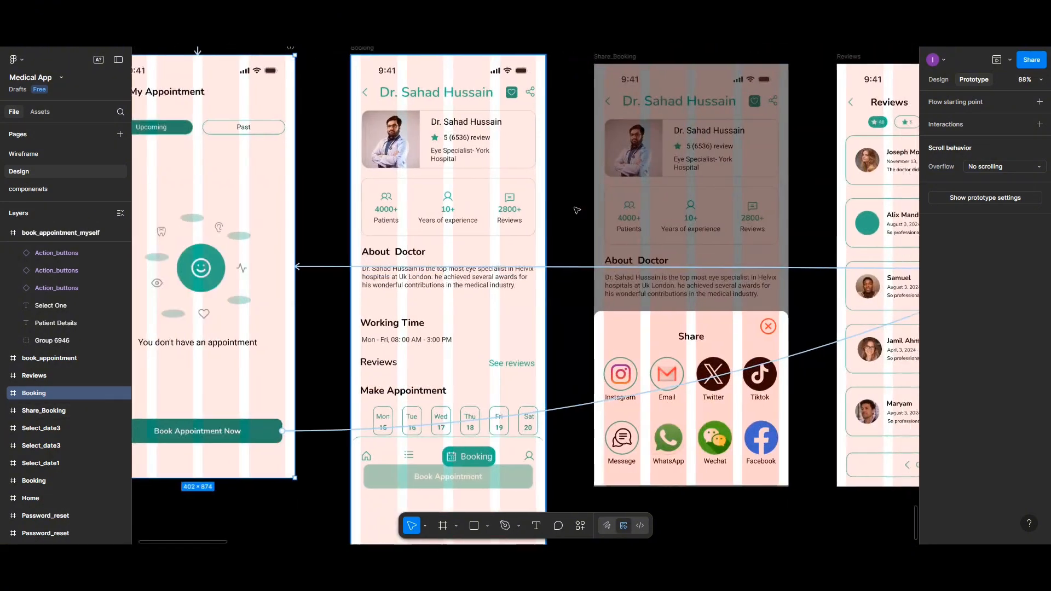
pyautogui.hscroll(5, 576, 210)
pyautogui.hscroll(15, 575, 210)
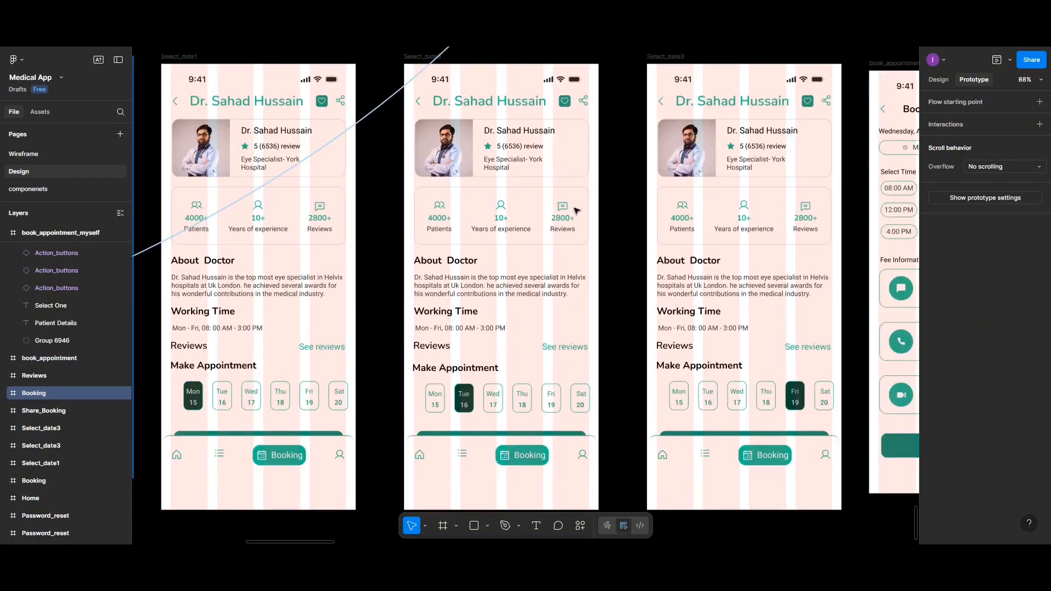
pyautogui.hscroll(20, 575, 210)
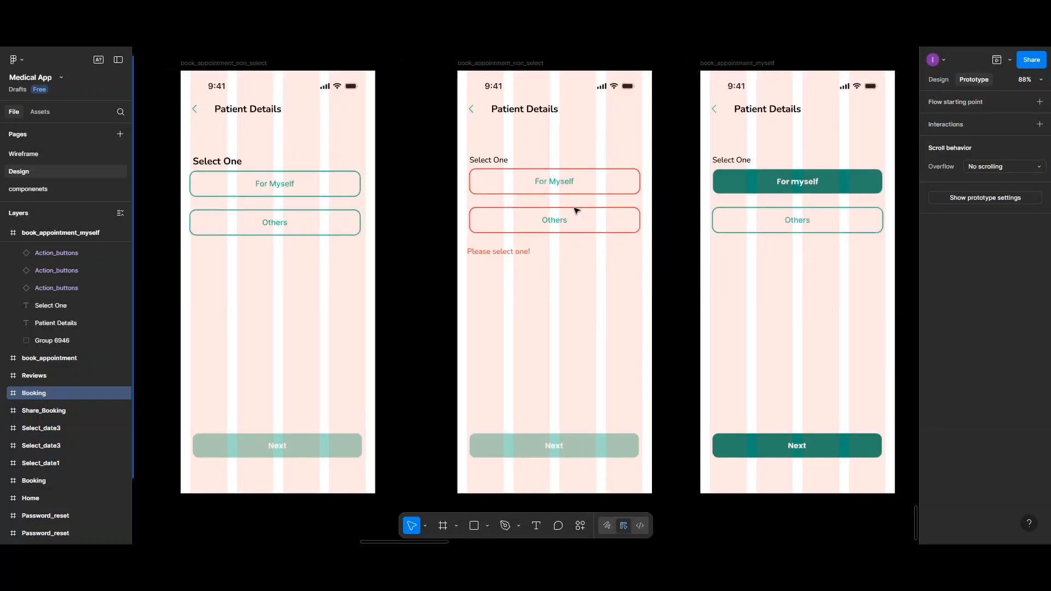
pyautogui.hscroll(5, 576, 210)
pyautogui.click(569, 189)
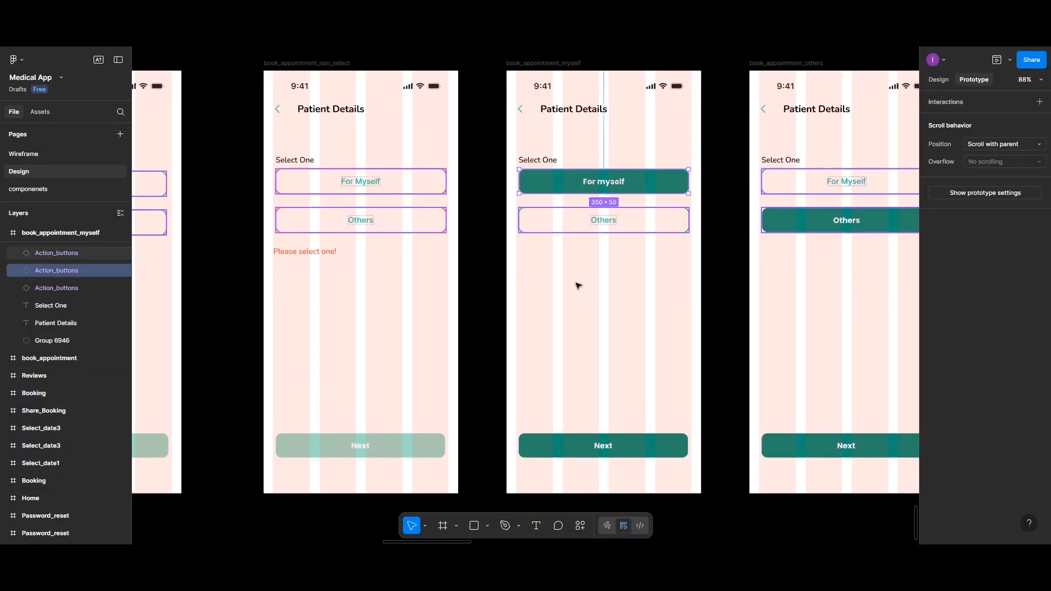
pyautogui.keyDown('shift'); pyautogui.click(588, 447); pyautogui.keyUp('shift')
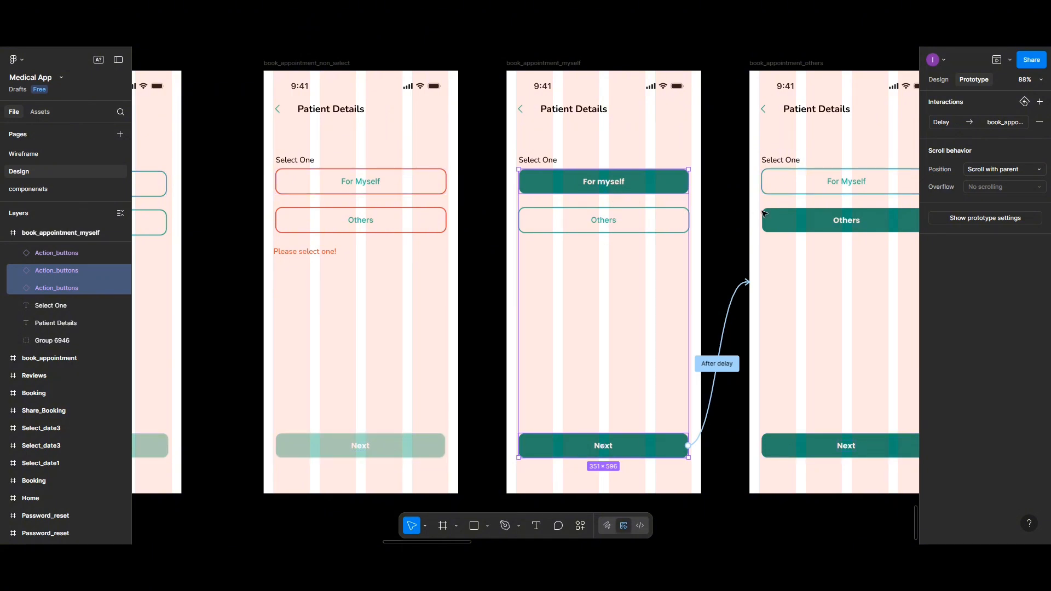
pyautogui.hscroll(5, 773, 218)
pyautogui.hscroll(2, 773, 218)
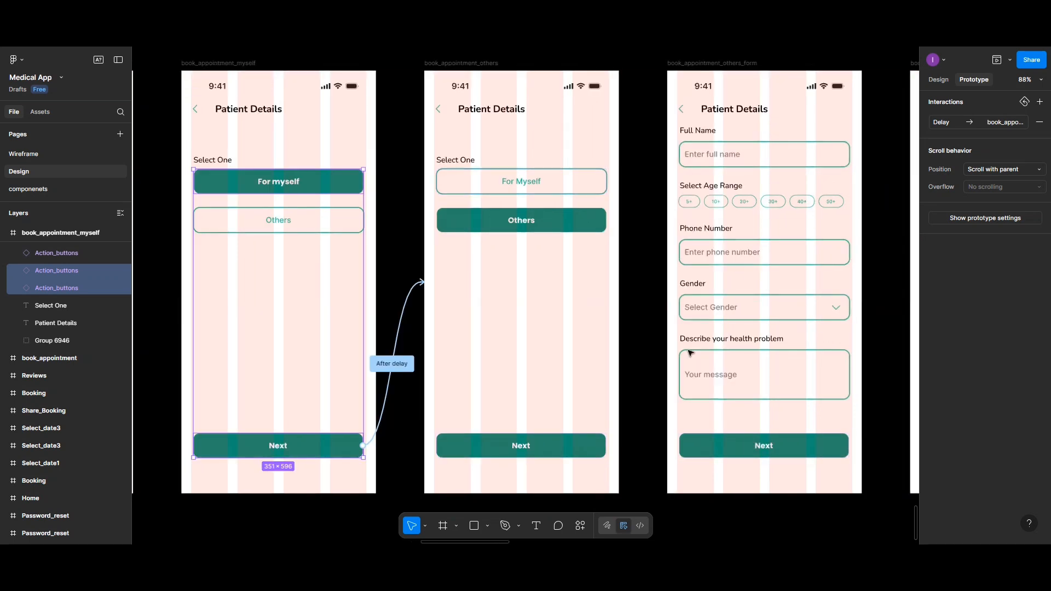
pyautogui.keyDown('shift'); pyautogui.click(577, 454); pyautogui.keyUp('shift')
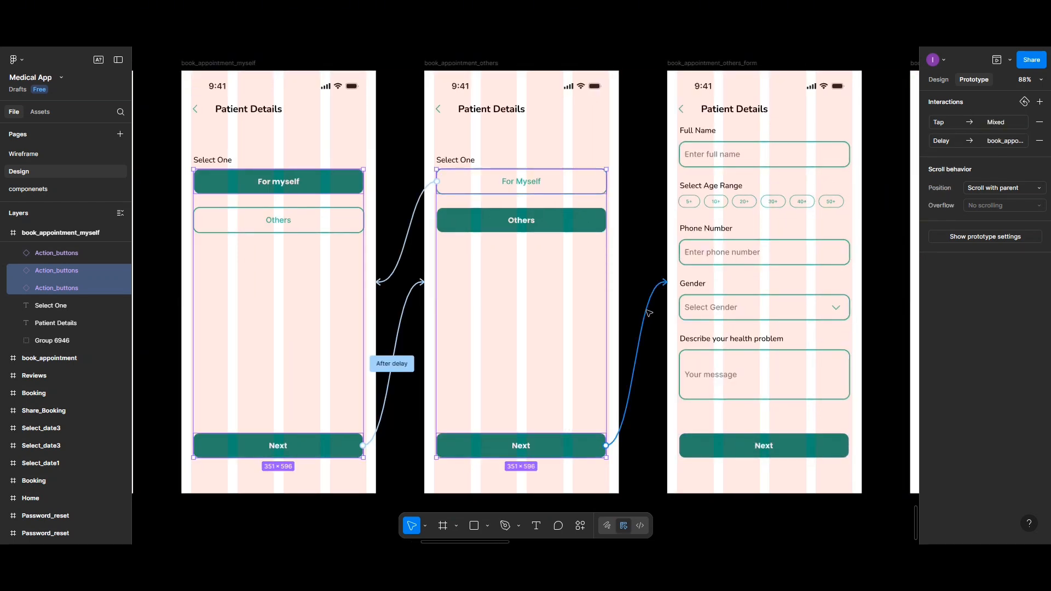
pyautogui.hscroll(-5, 292, 309)
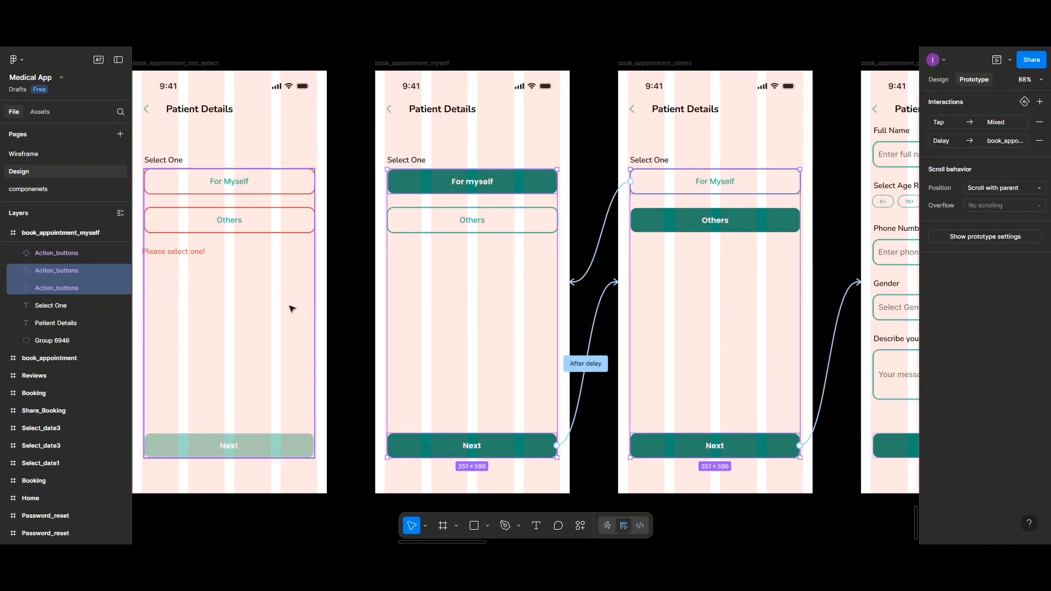
# Step: Move the CaretDown icon in the Gender field of book_appointment_others_captured_form to the field's right end
pyautogui.hscroll(15, 292, 309)
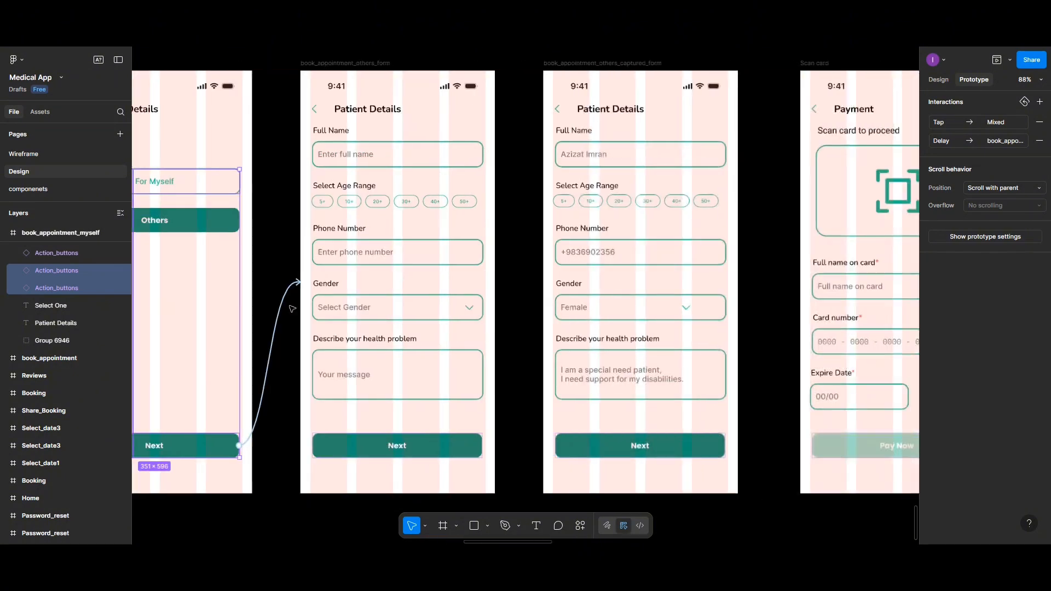
pyautogui.hscroll(1, 292, 309)
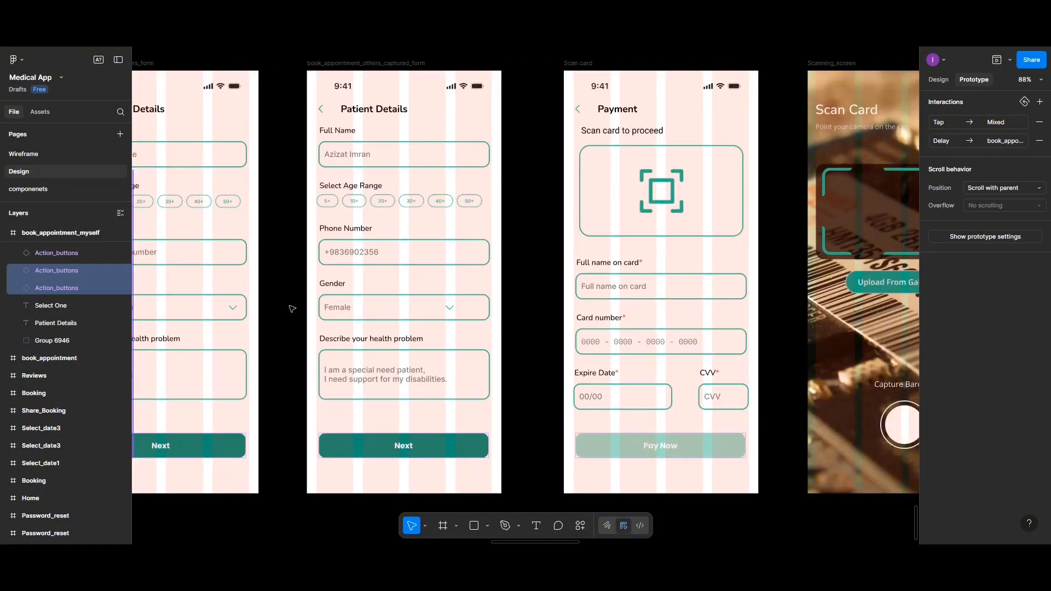
pyautogui.click(448, 310)
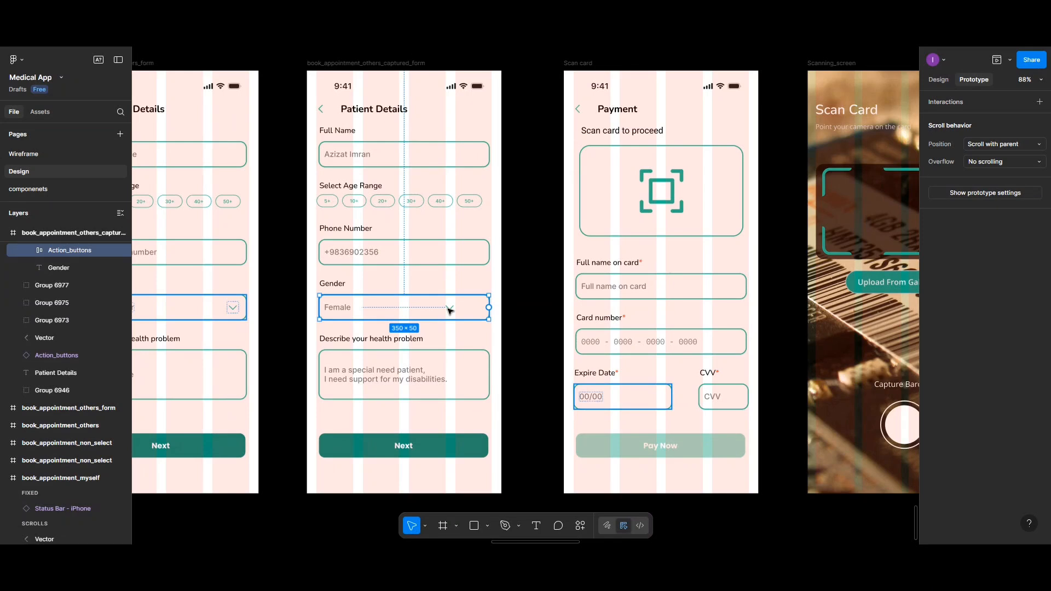
pyautogui.doubleClick(448, 311)
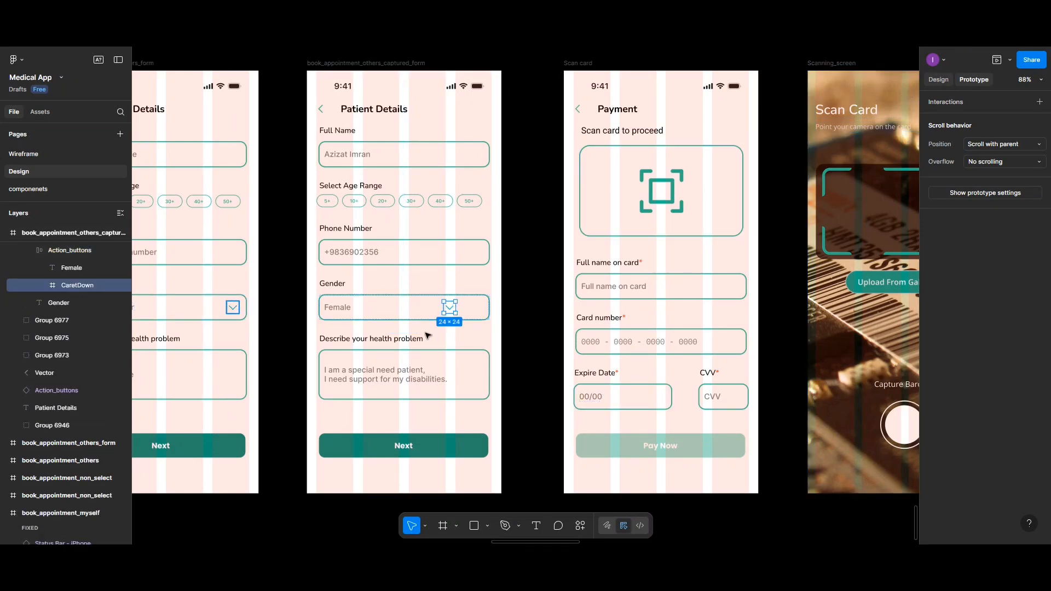
pyautogui.moveTo(458, 311); pyautogui.dragTo(476, 310)
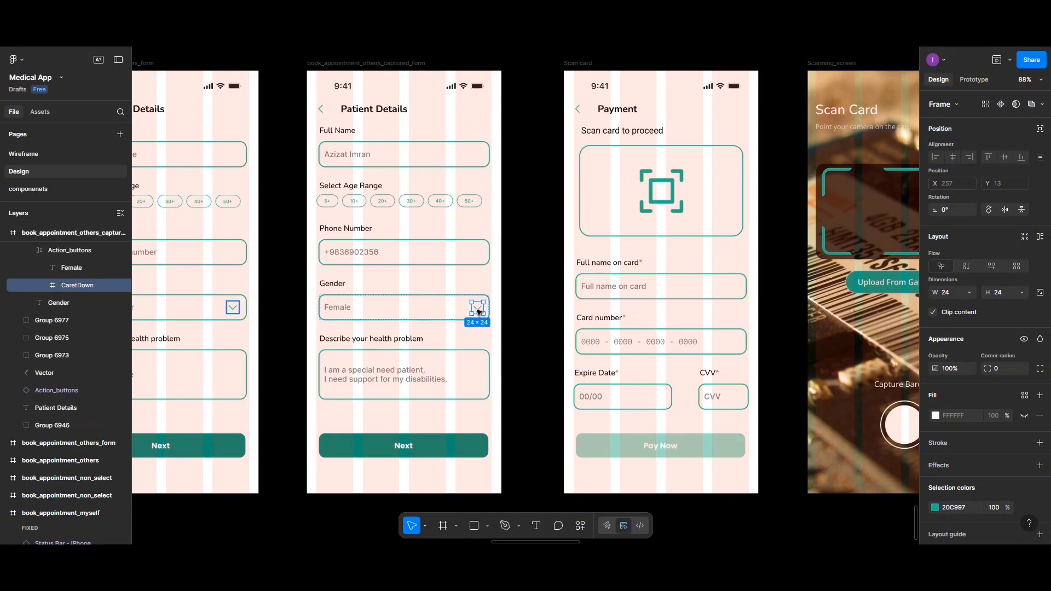
# Step: Set the Gender field's CaretDown icon to ignore auto layout with a Right constraint, and place it at the field's right end
pyautogui.hotkey('ctrl', 'z')
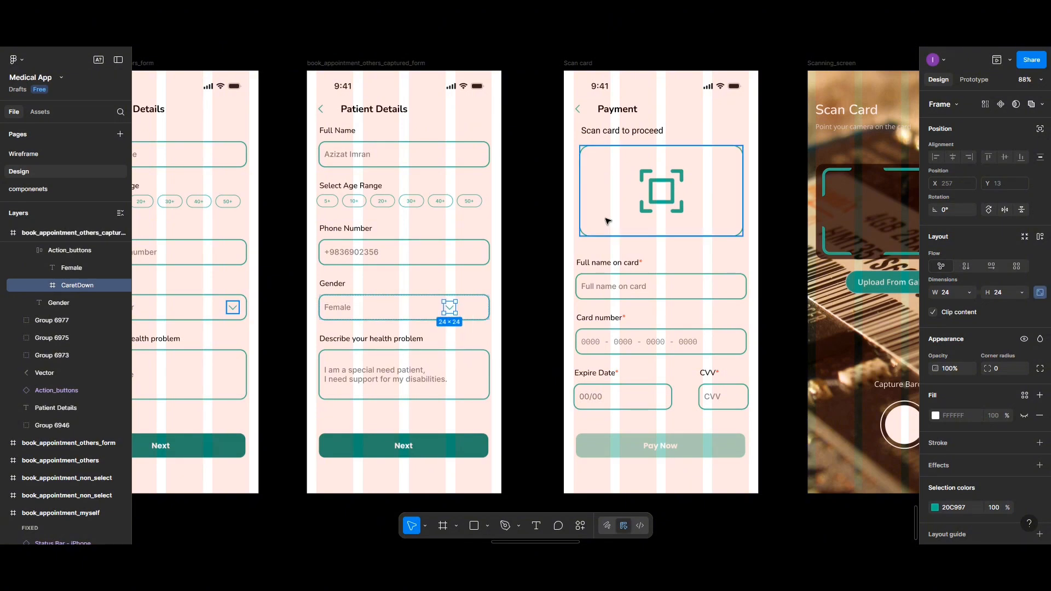
pyautogui.click(1039, 129)
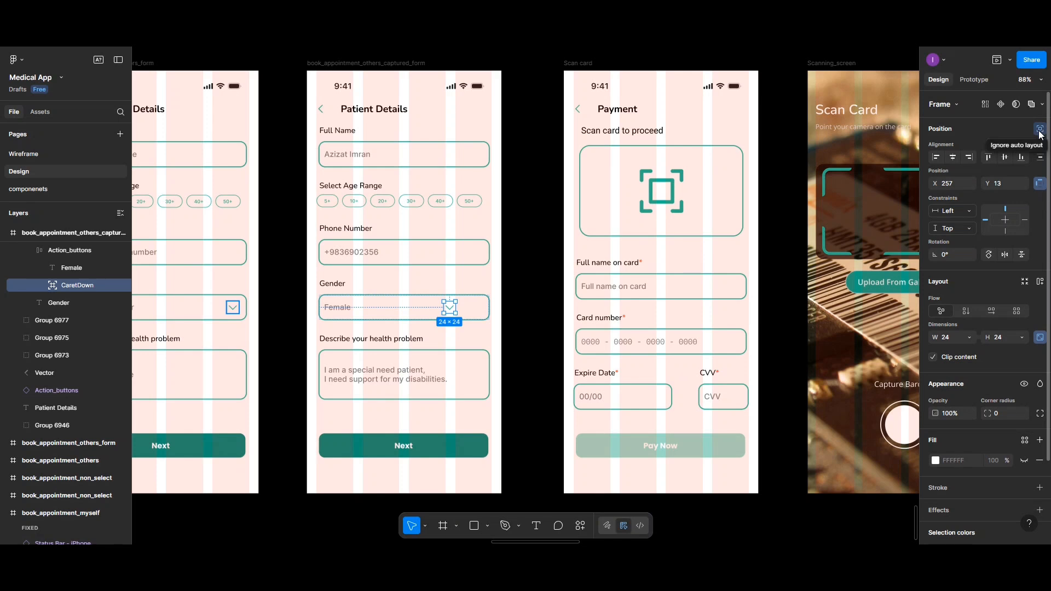
pyautogui.click(1022, 219)
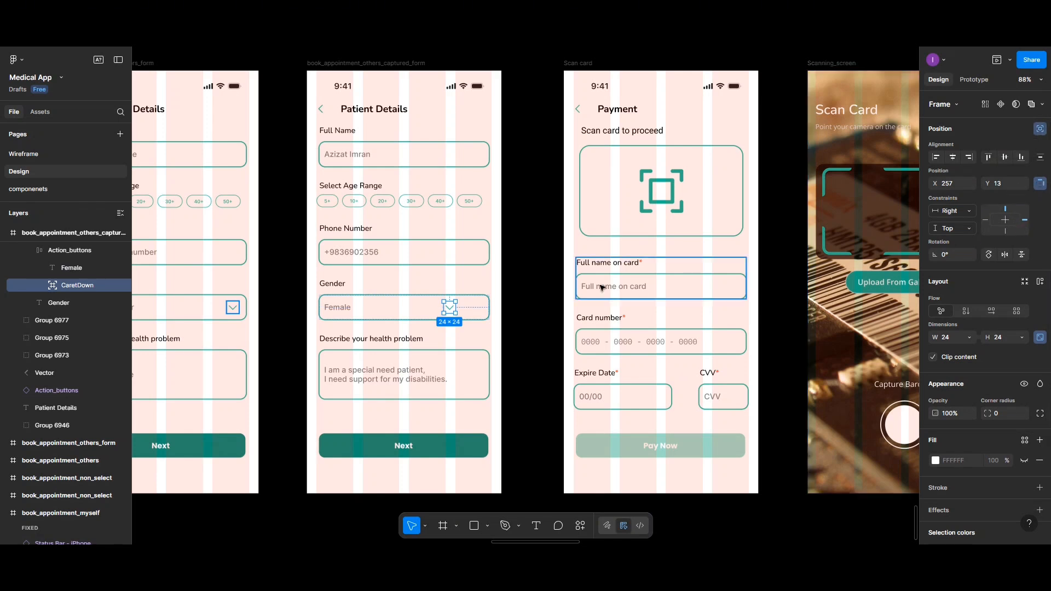
pyautogui.moveTo(449, 310); pyautogui.dragTo(474, 308)
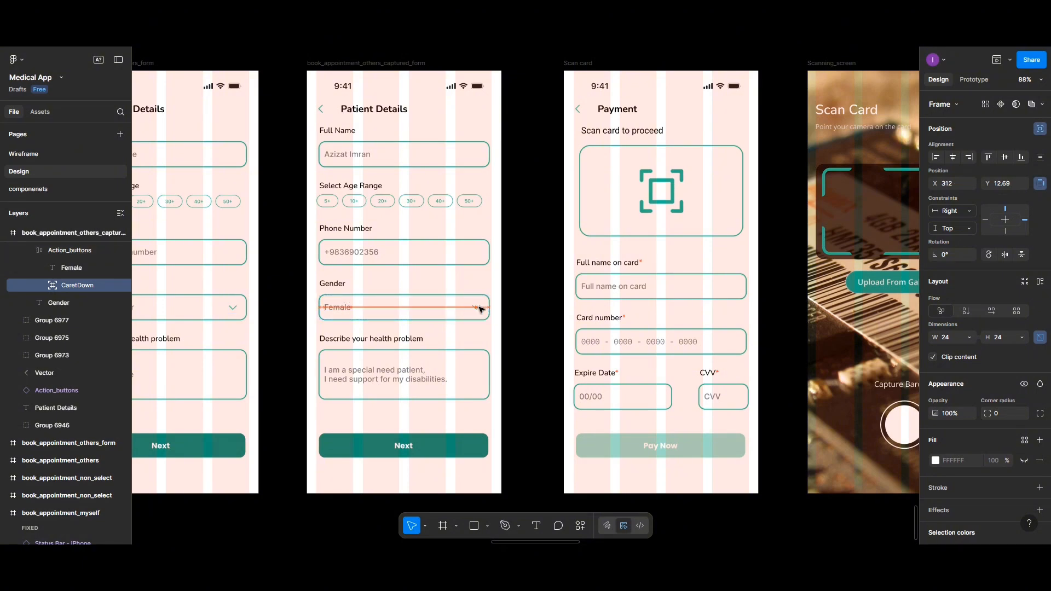
pyautogui.click(508, 300)
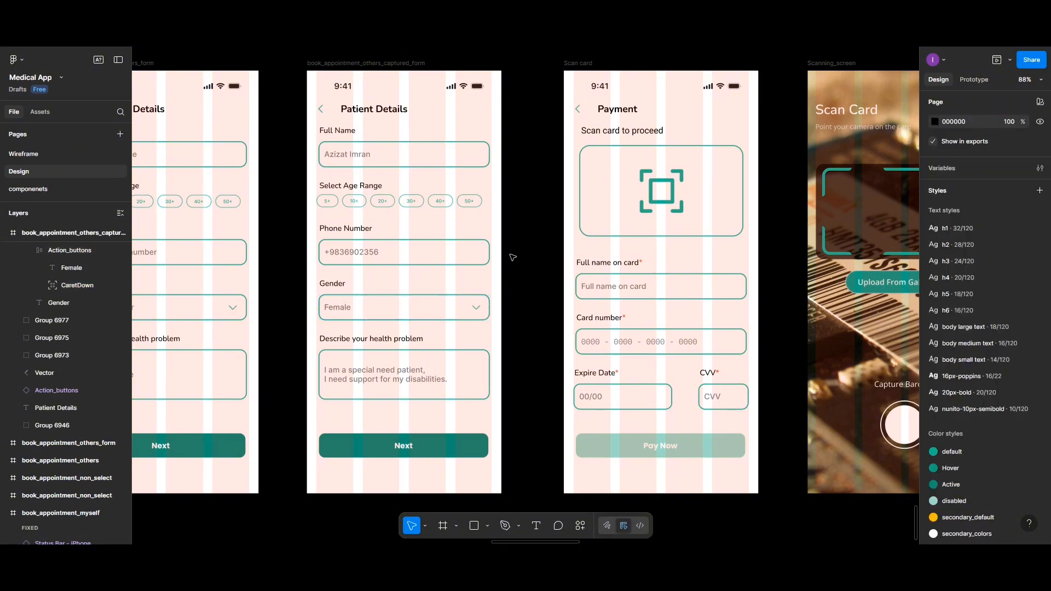
# Step: Remove the tap interactions from the first Payment_procesing frame and from its Change Card link
pyautogui.hscroll(10, 513, 258)
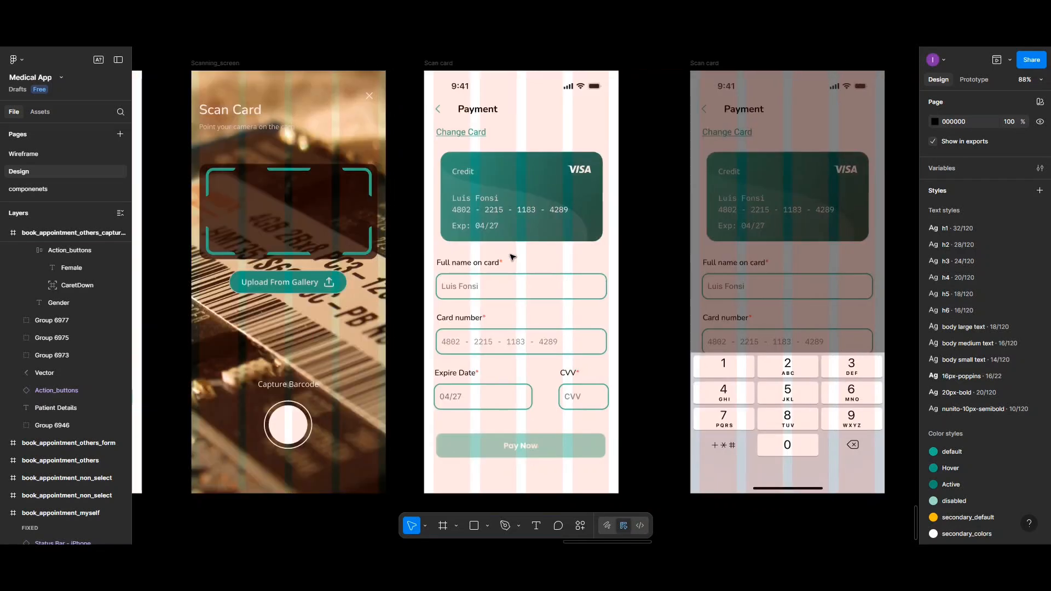
pyautogui.hscroll(10, 512, 257)
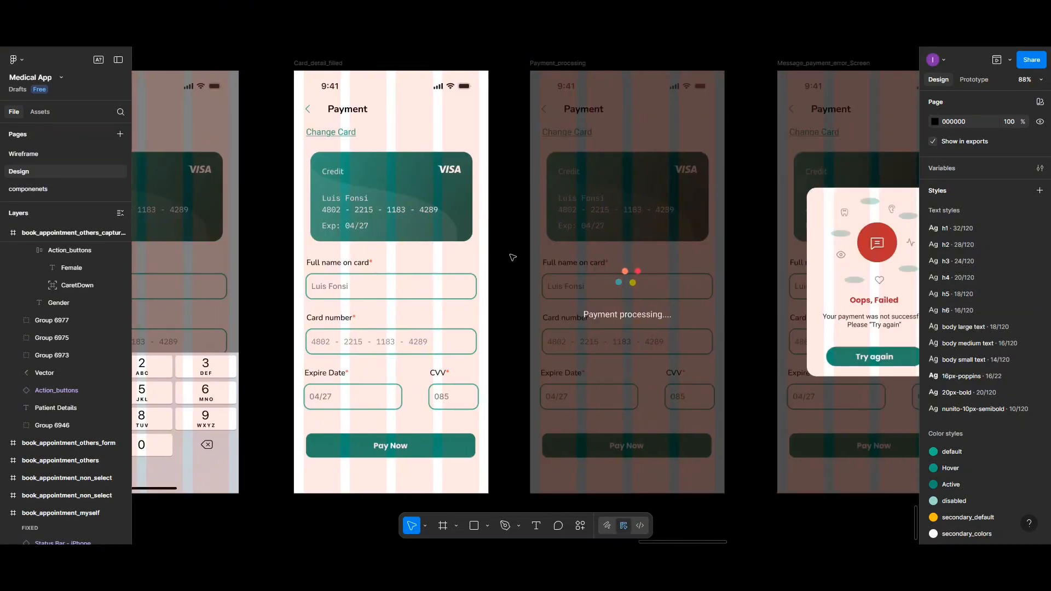
pyautogui.click(607, 110)
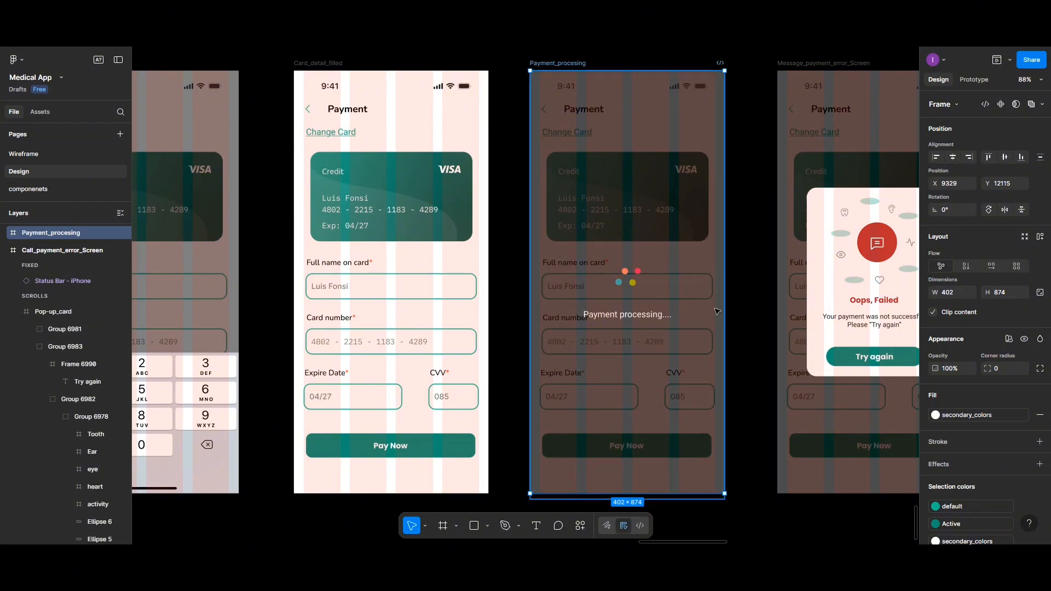
pyautogui.click(974, 79)
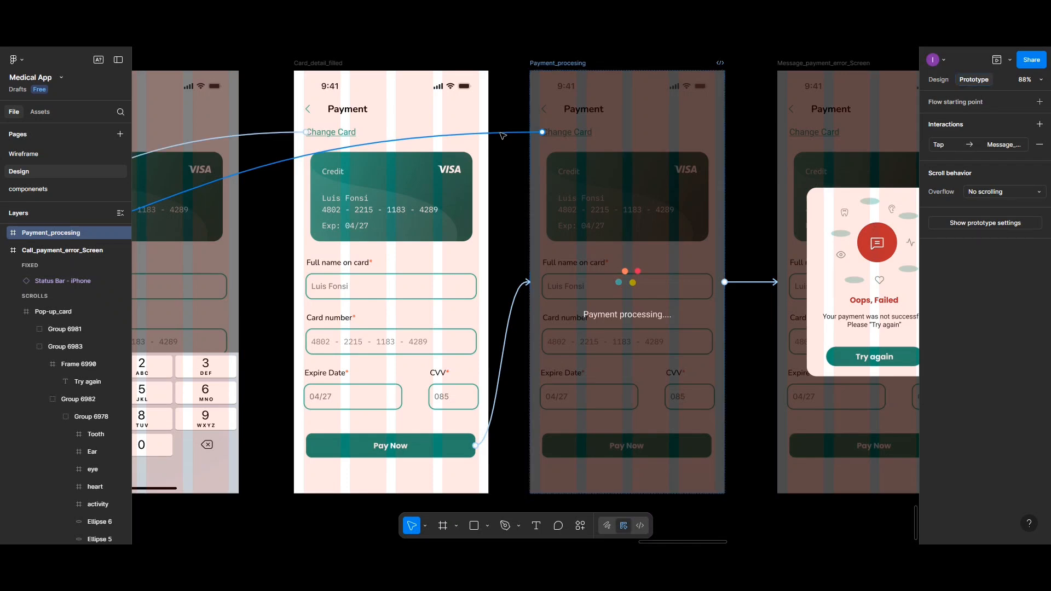
pyautogui.click(1040, 144)
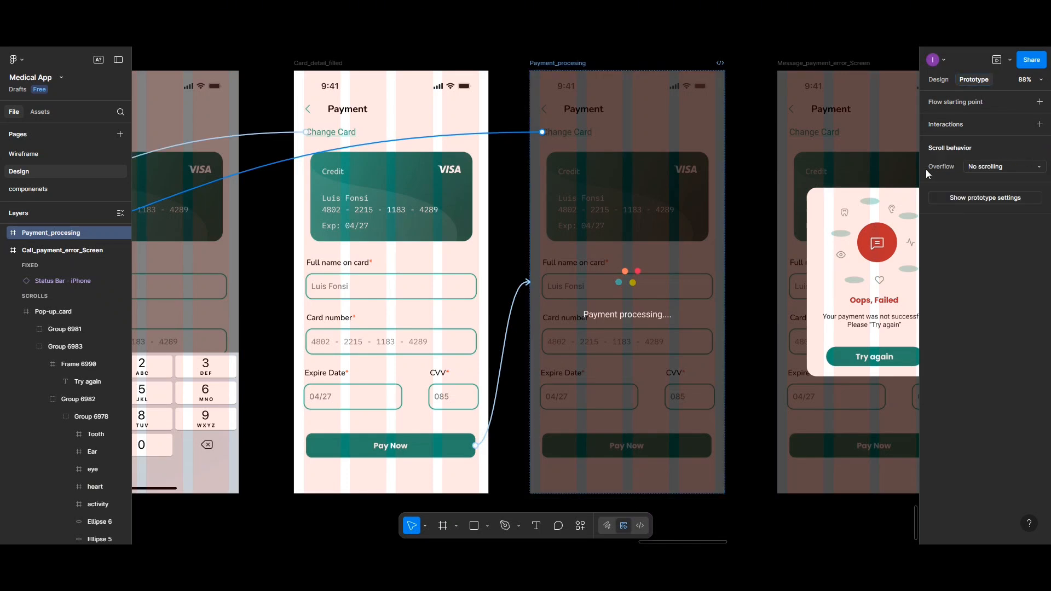
pyautogui.click(500, 136)
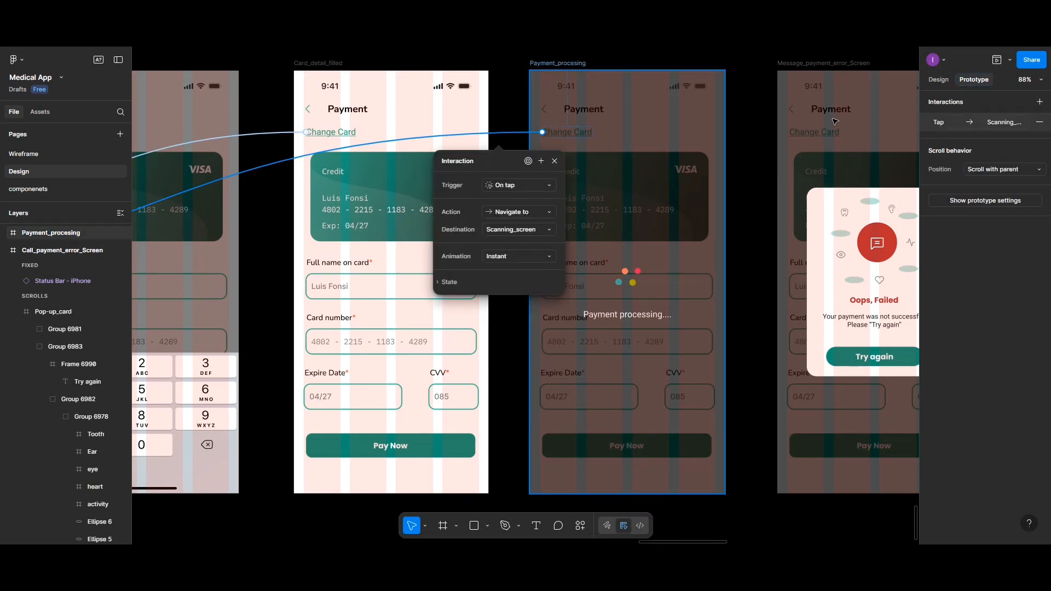
pyautogui.click(1038, 123)
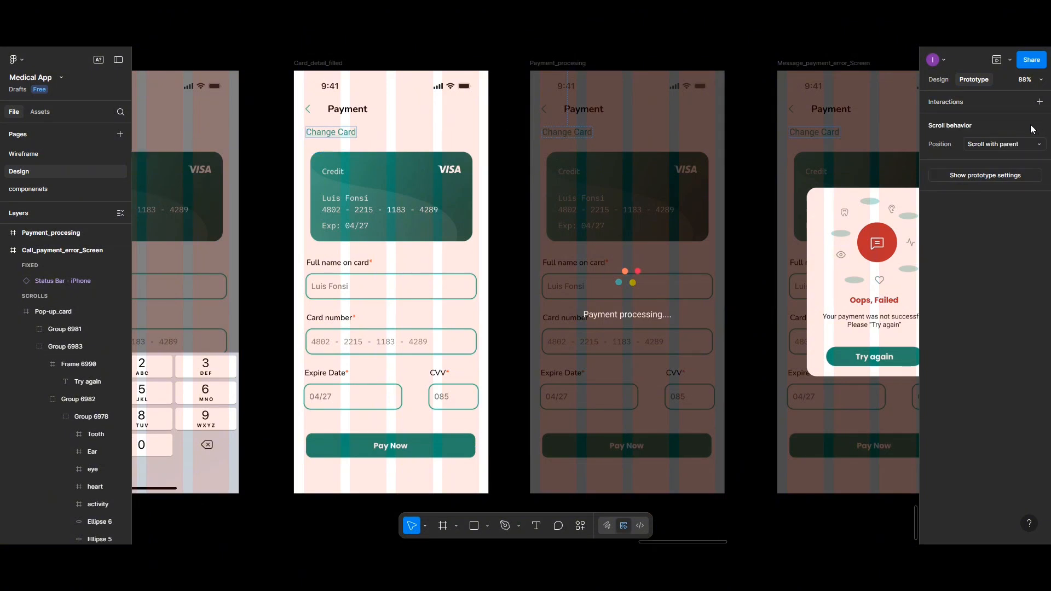
# Step: Examine the tap interaction that links Pay Now on Card_detail_filled to the Payment_procesing frame
pyautogui.click(516, 300)
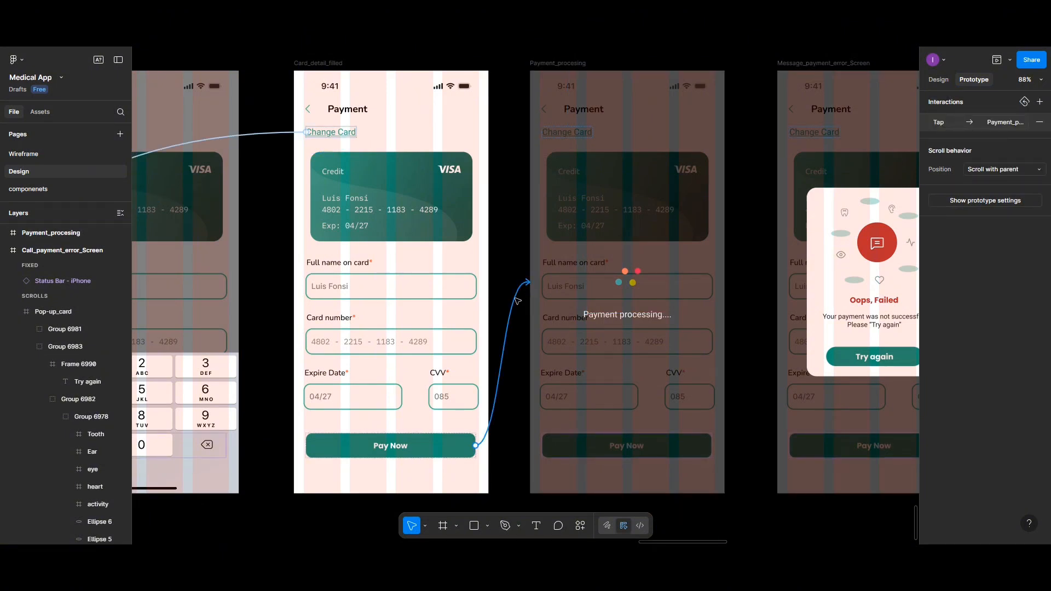
pyautogui.press('Delete')
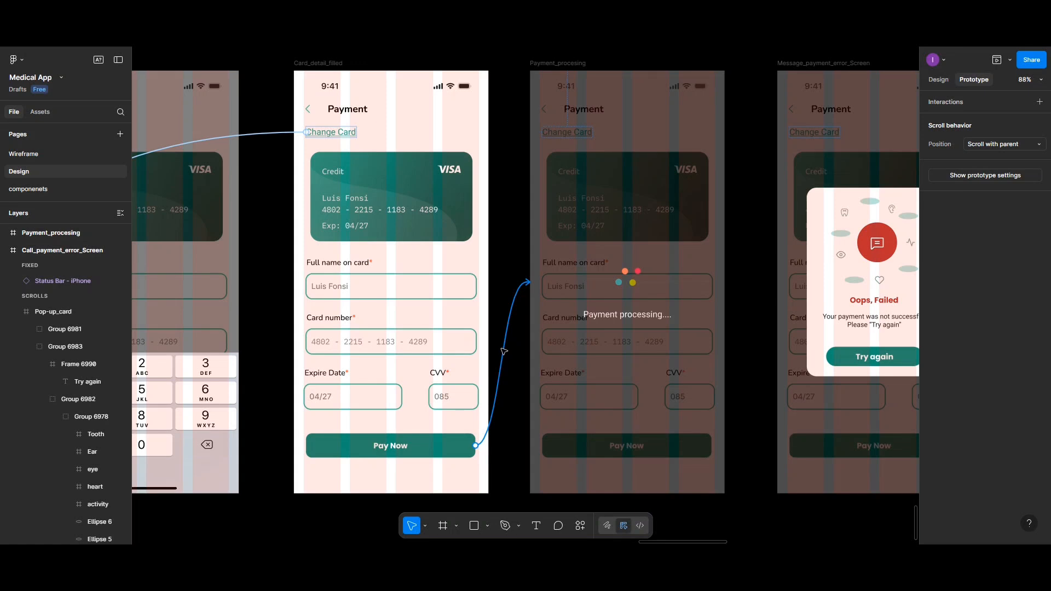
pyautogui.click(497, 394)
pyautogui.rightClick(497, 394)
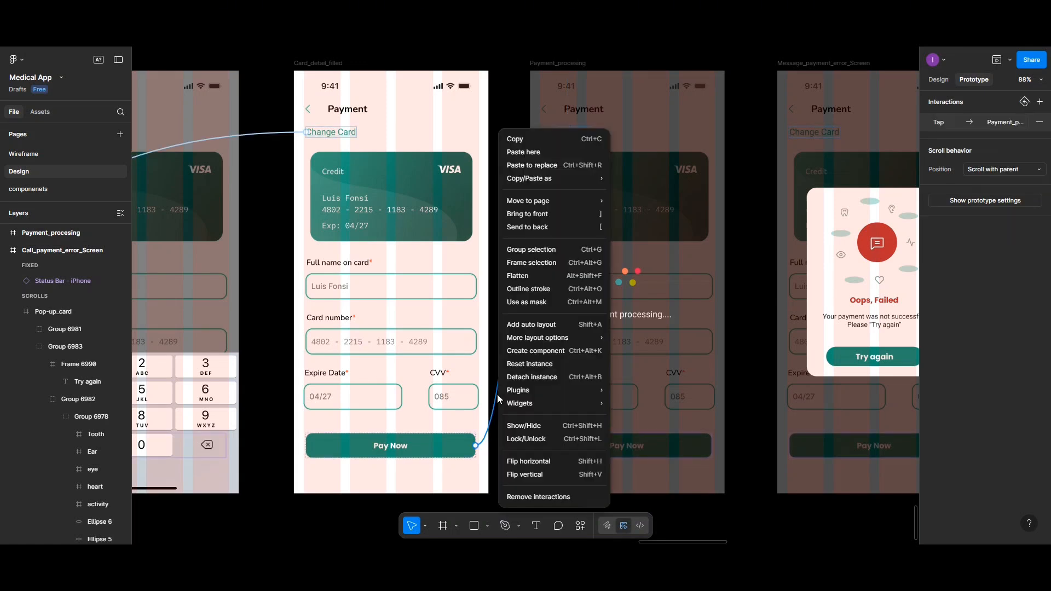
pyautogui.click(497, 387)
pyautogui.click(517, 294)
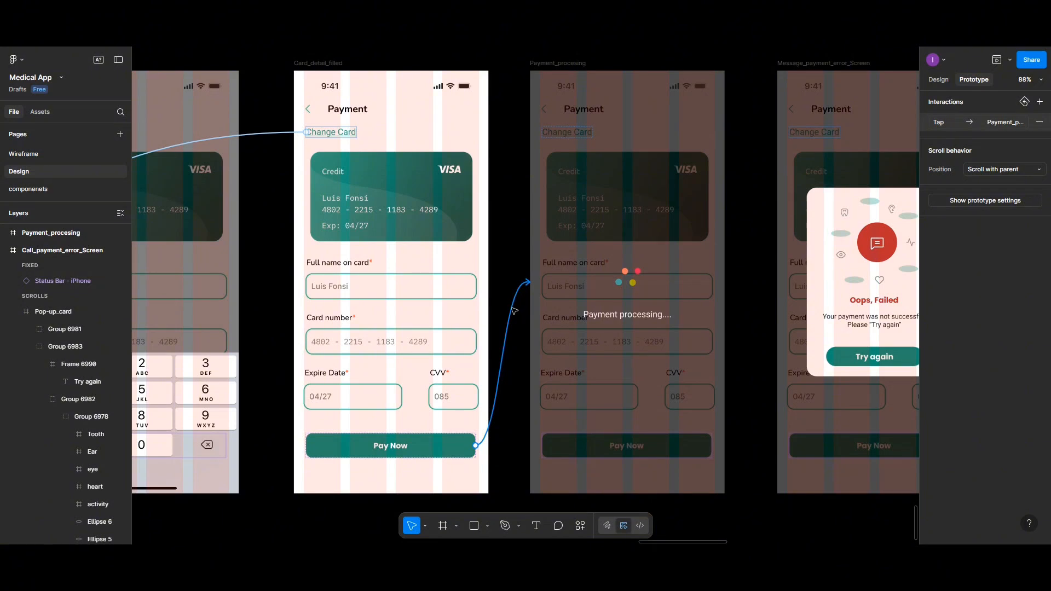
pyautogui.click(510, 311)
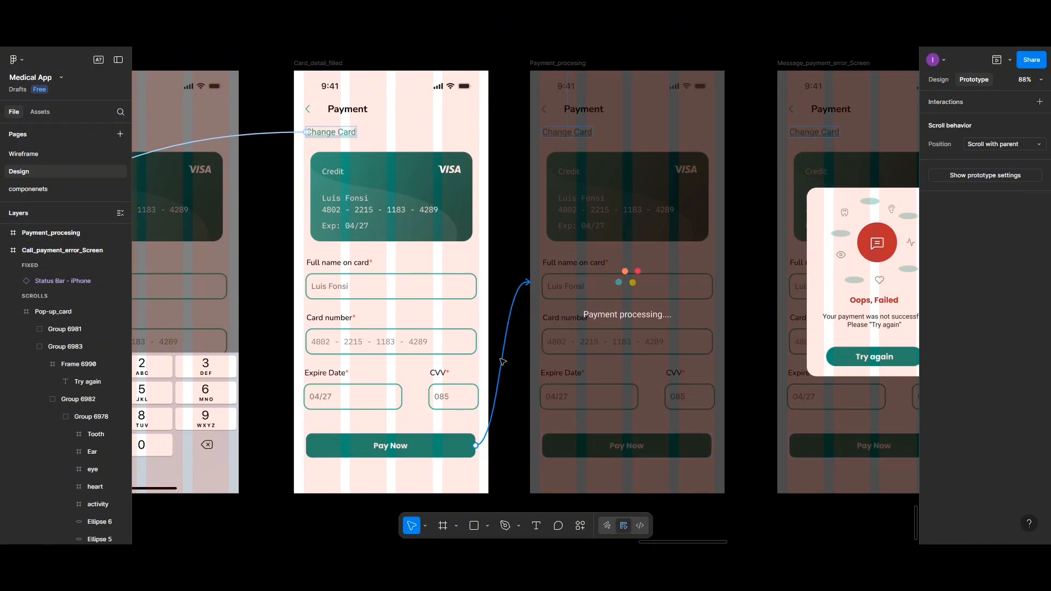
pyautogui.click(482, 440)
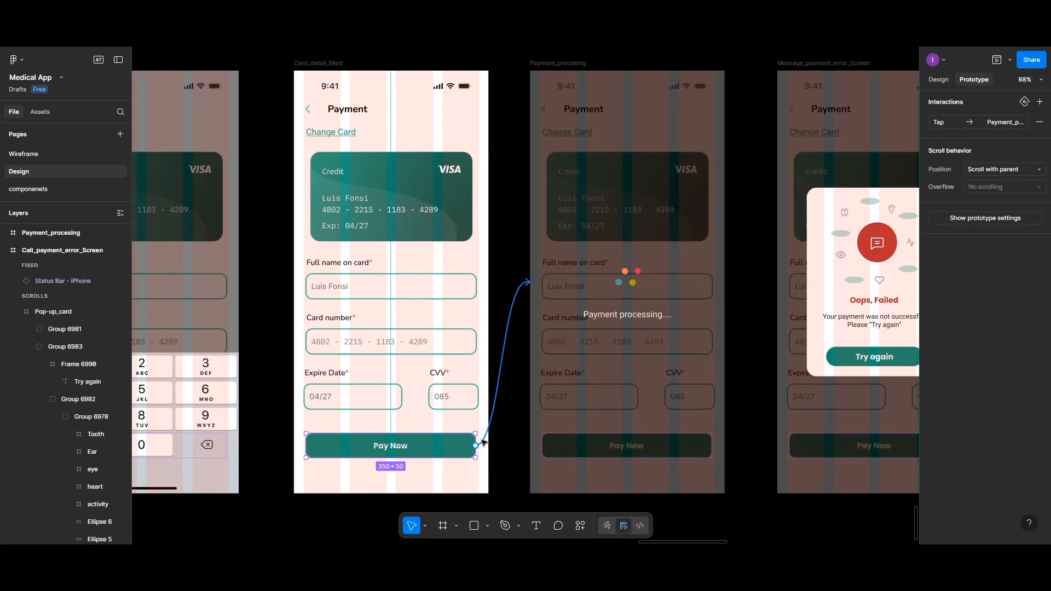
pyautogui.click(482, 441)
pyautogui.scroll(-1, 513, 440)
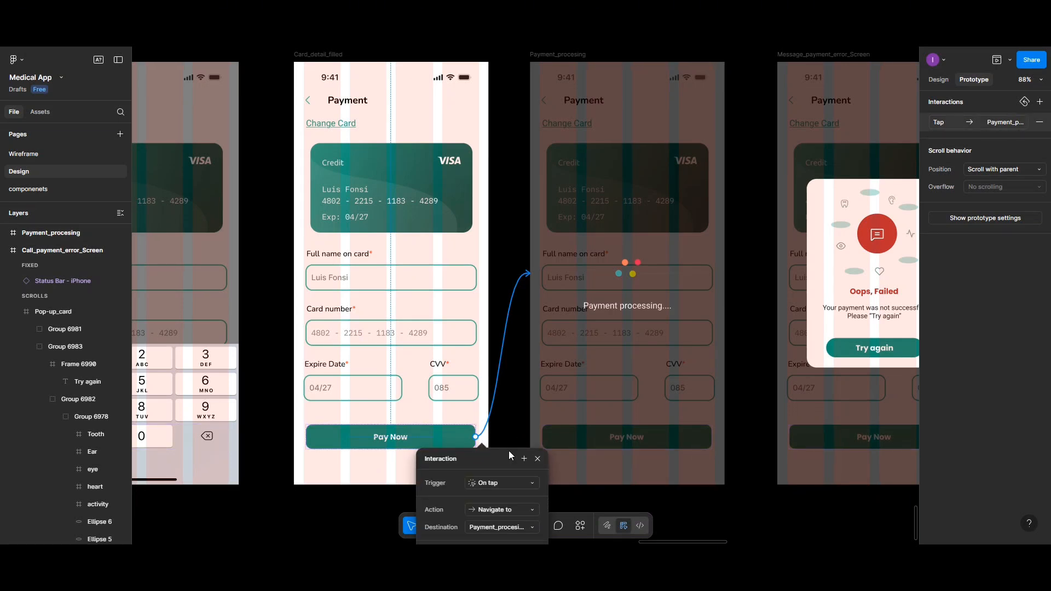
# Step: Connect the first Payment_procesing frame to Message_payment_error_Screen with an After delay trigger of 800 ms
pyautogui.click(673, 183)
pyautogui.moveTo(724, 268); pyautogui.dragTo(788, 281)
pyautogui.click(779, 321)
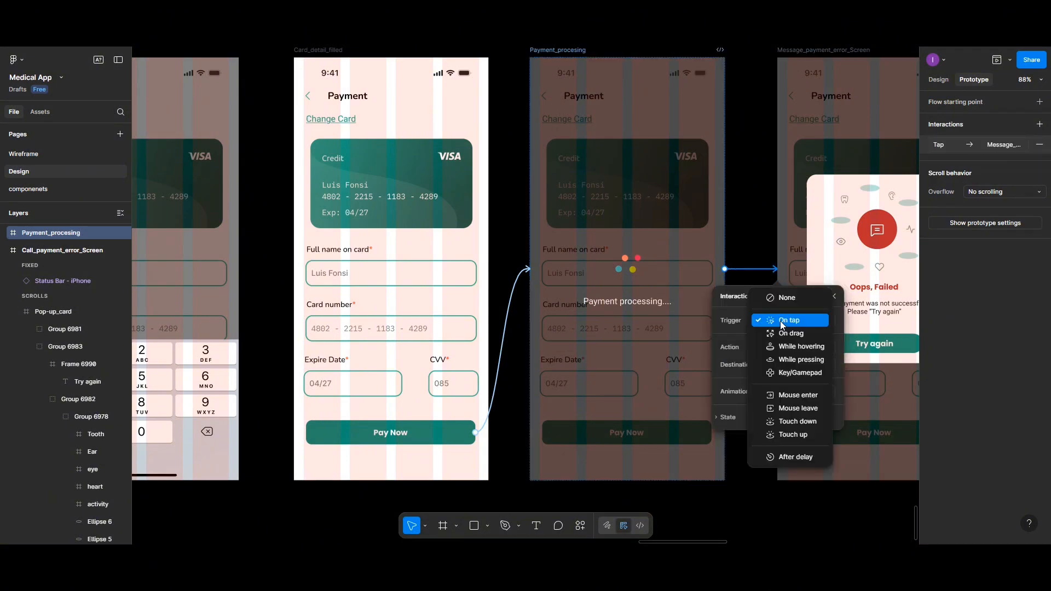
pyautogui.click(796, 461)
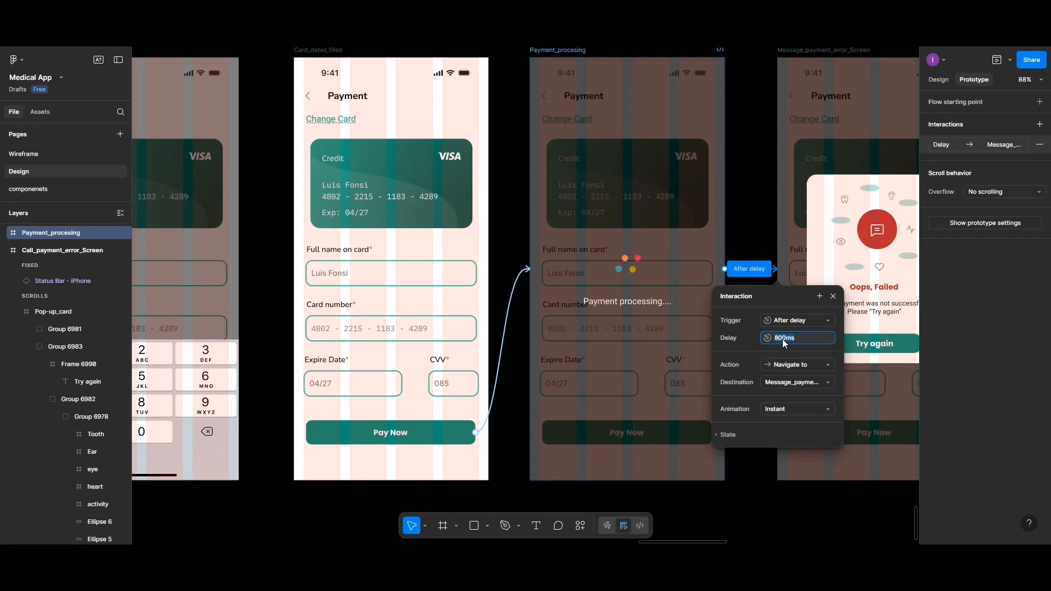
pyautogui.press('Return')
pyautogui.click(745, 226)
# Step: Preview the flow from the first Payment_procesing frame, retry the failed payment and acknowledge the success message
pyautogui.hscroll(10, 750, 228)
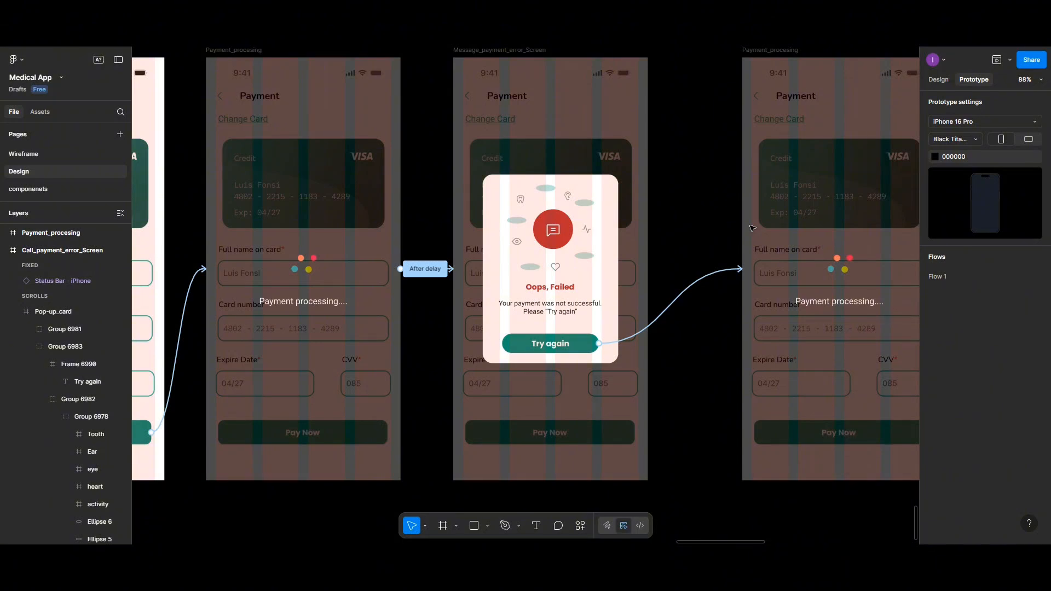
pyautogui.hscroll(5, 752, 227)
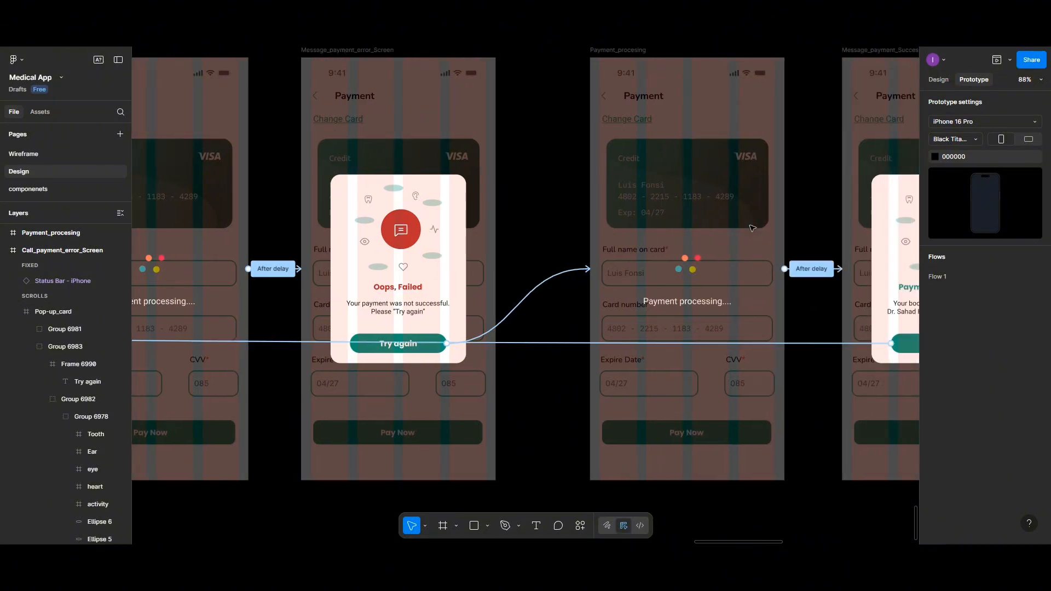
pyautogui.hscroll(-3, 543, 264)
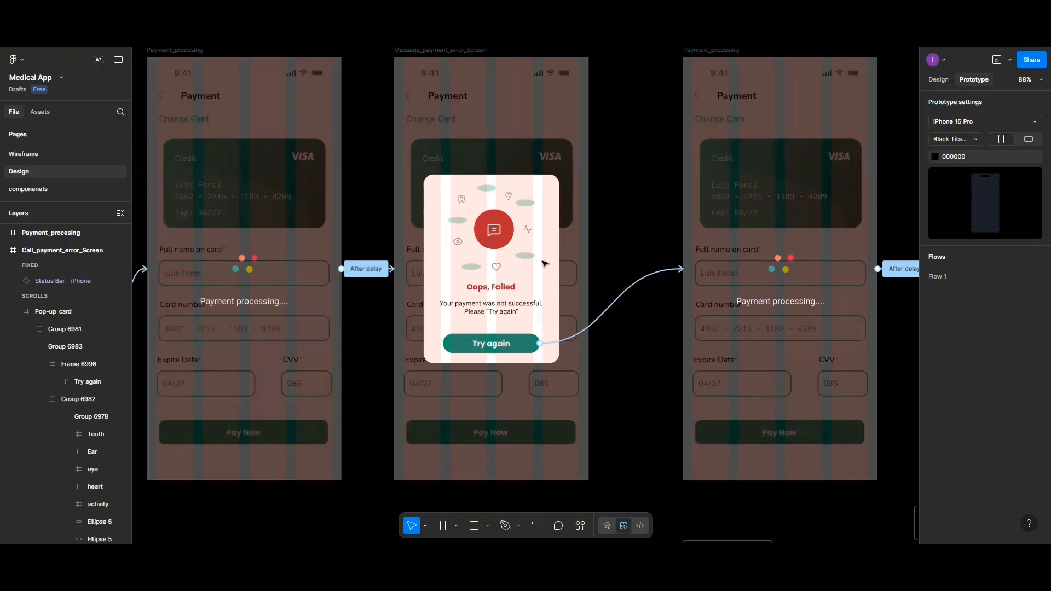
pyautogui.hscroll(-11, 543, 264)
pyautogui.scroll(4, 534, 164)
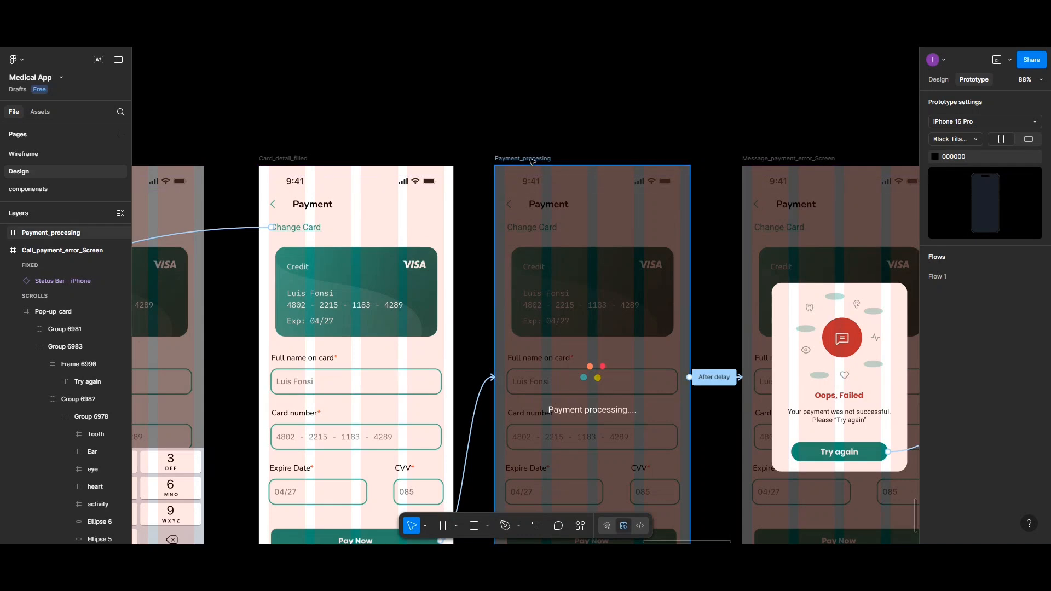
pyautogui.scroll(-2, 532, 161)
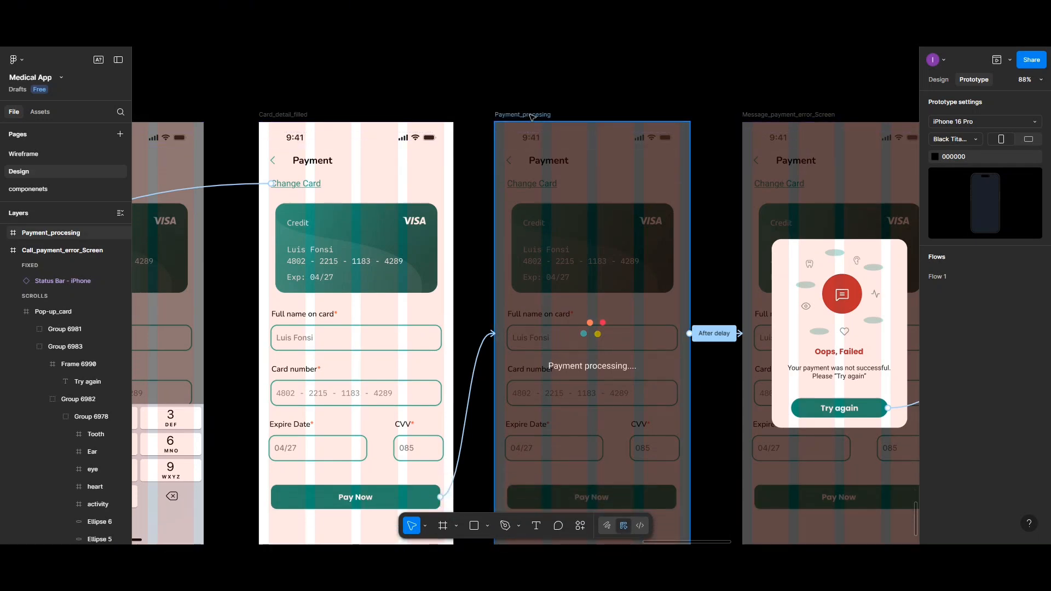
pyautogui.click(532, 116)
pyautogui.click(996, 59)
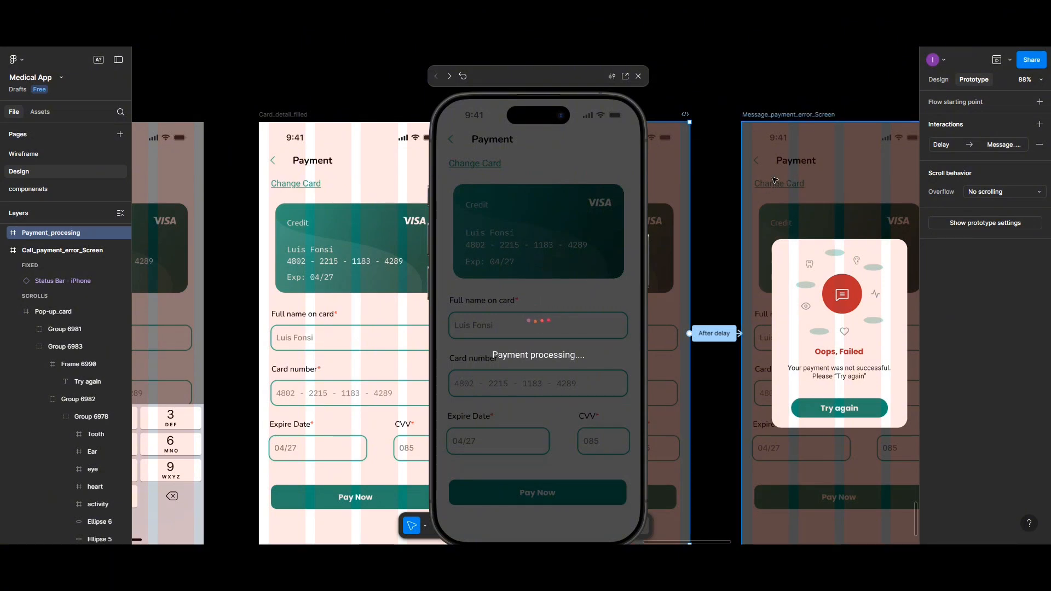
pyautogui.click(515, 397)
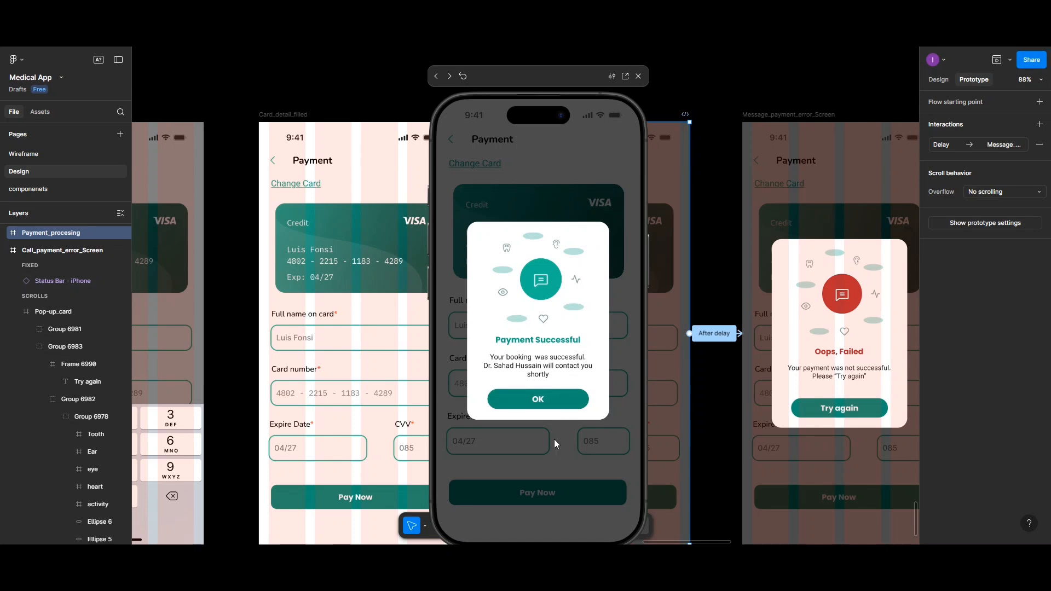
pyautogui.click(551, 406)
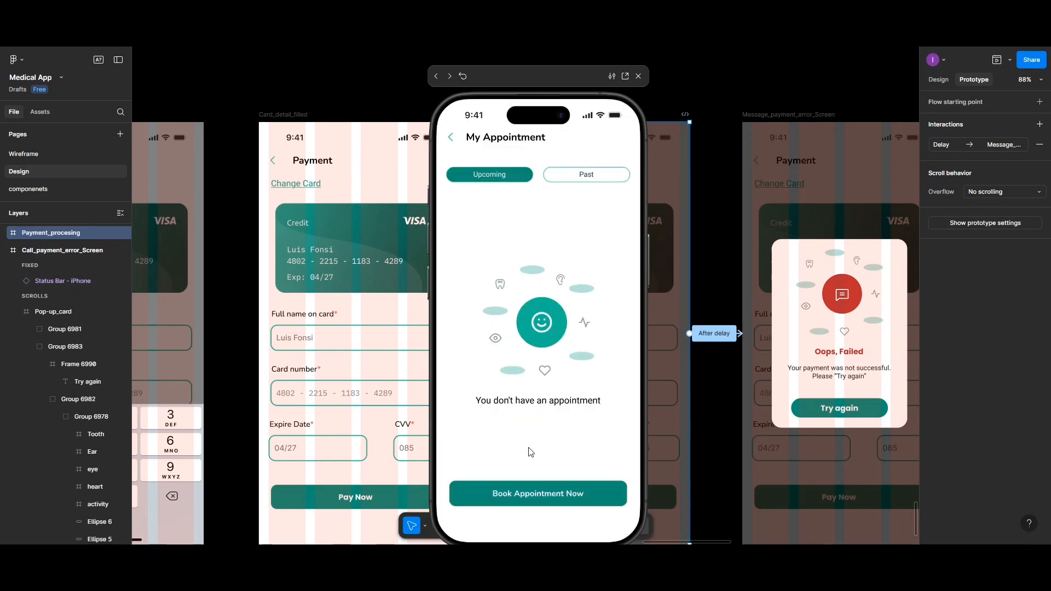
# Step: Test a new booking from My Appointment by choosing the eye specialist, selecting Monday and continuing to Book Appointment
pyautogui.click(525, 496)
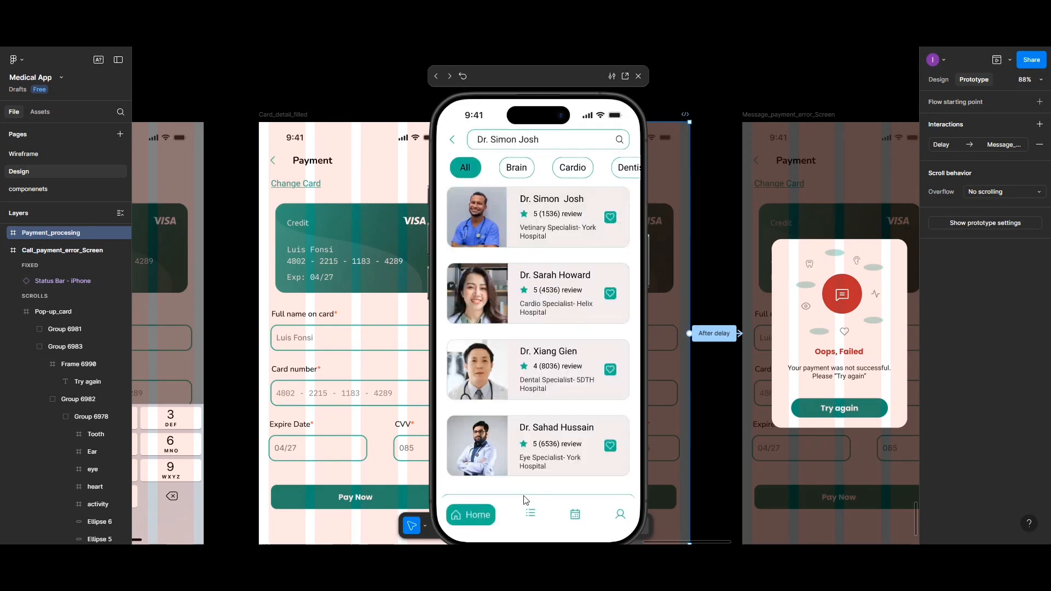
pyautogui.click(485, 442)
pyautogui.scroll(-3, 505, 421)
pyautogui.click(472, 418)
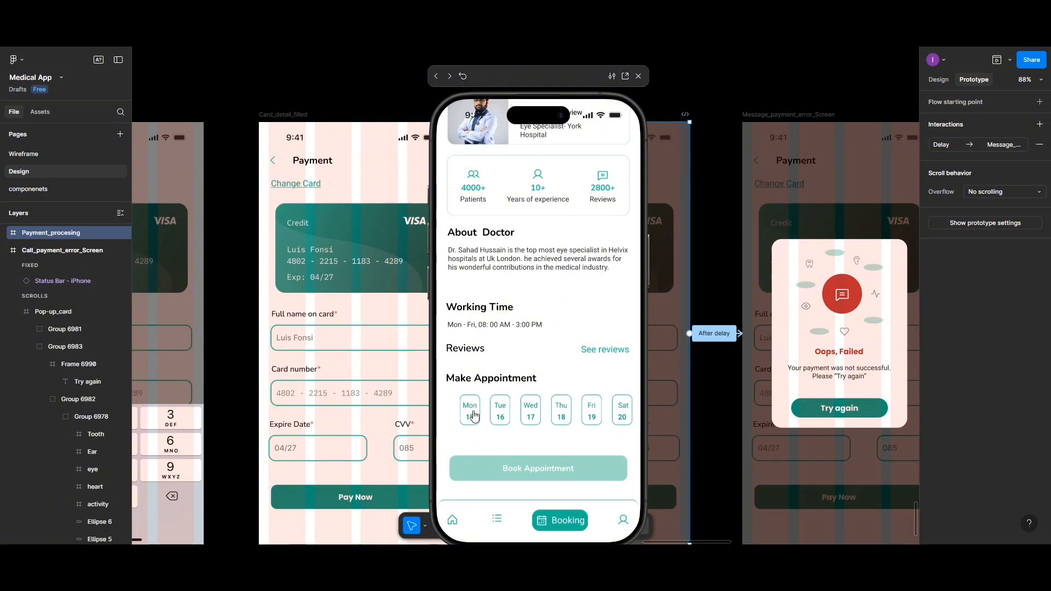
pyautogui.scroll(-3, 490, 477)
pyautogui.click(492, 472)
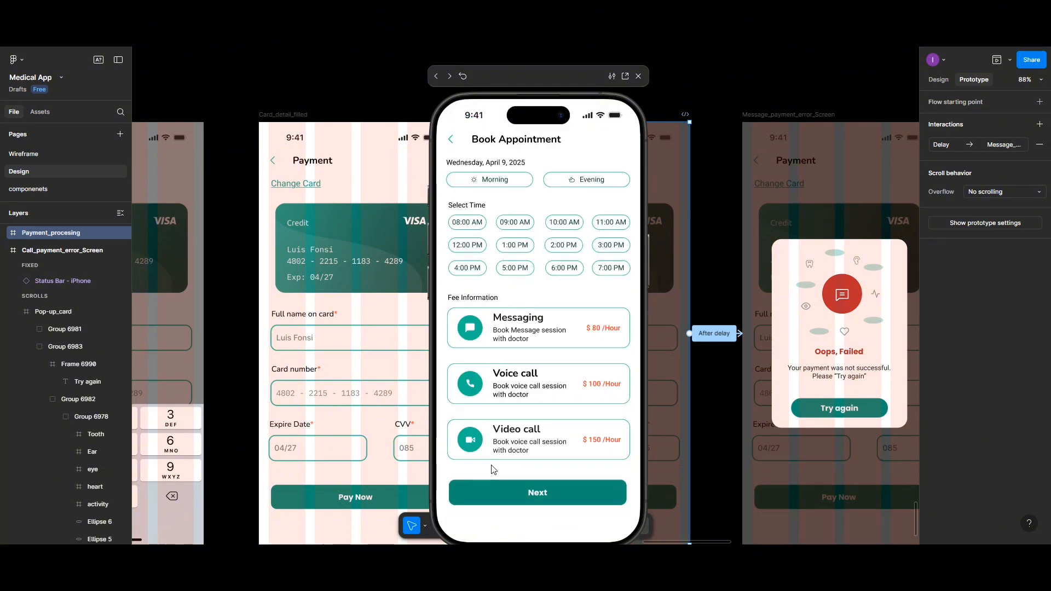
# Step: Test the Messaging session, 09:00 AM and Evening options, and continue to Patient Details to choose For Myself
pyautogui.click(511, 339)
pyautogui.click(504, 224)
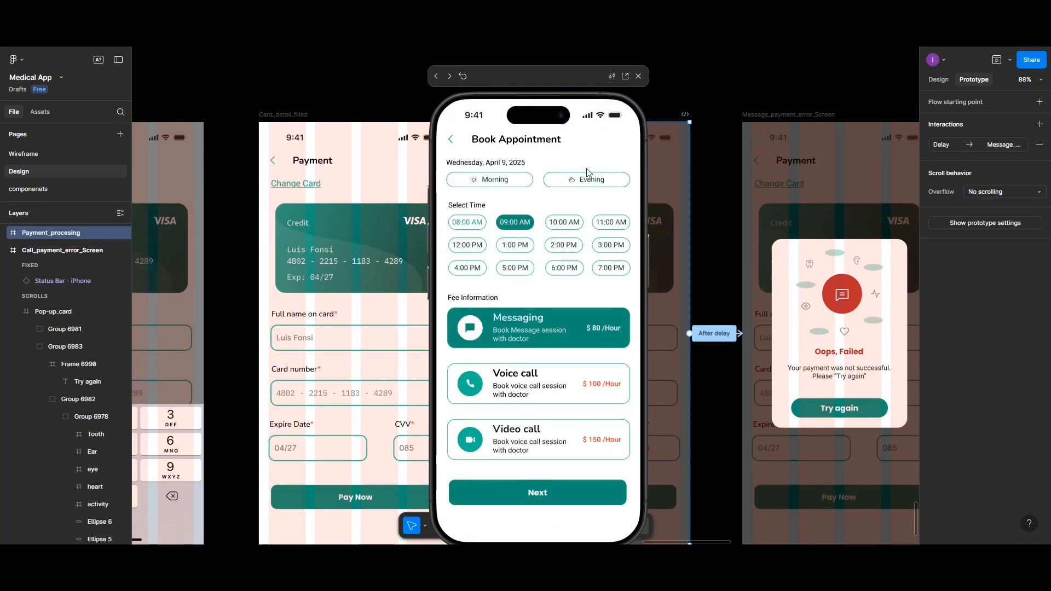
pyautogui.click(581, 179)
pyautogui.click(511, 492)
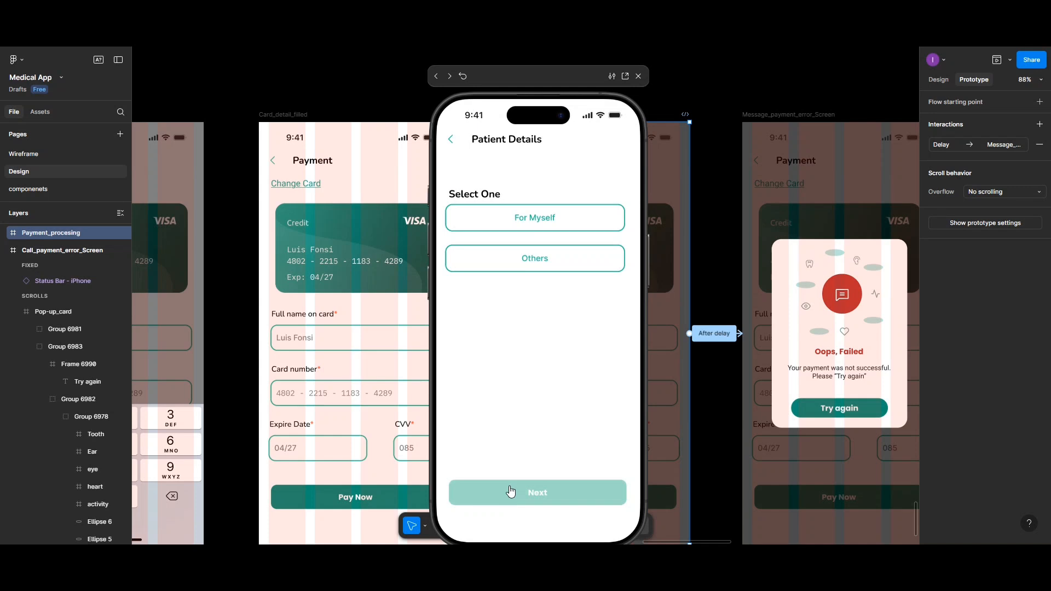
pyautogui.click(528, 227)
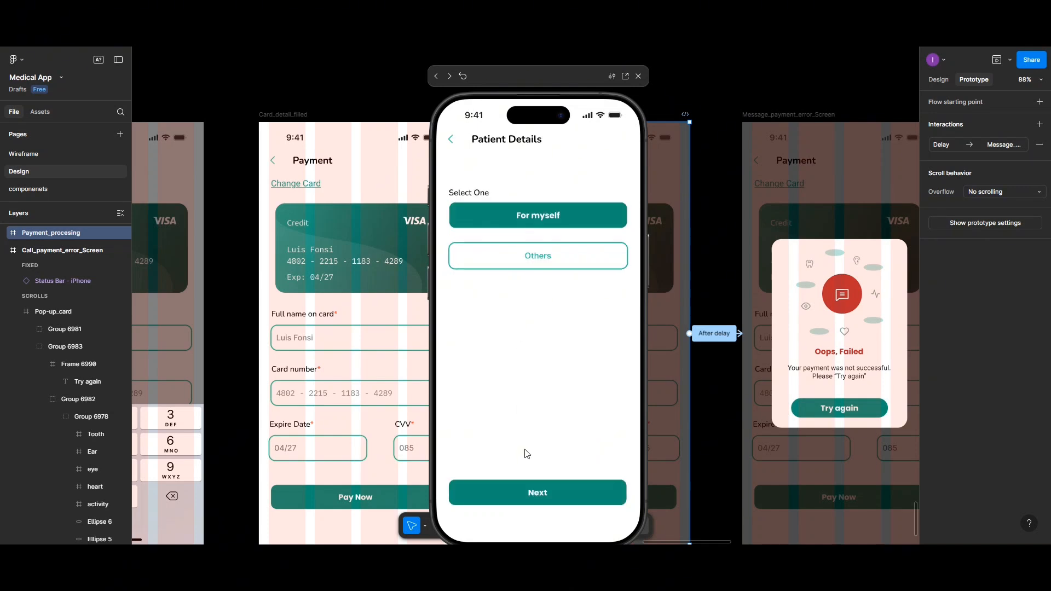
# Step: Test Next, For Myself and Others on the Patient Details preview, and continue with Others to the patient form
pyautogui.click(525, 491)
pyautogui.click(525, 492)
pyautogui.click(513, 215)
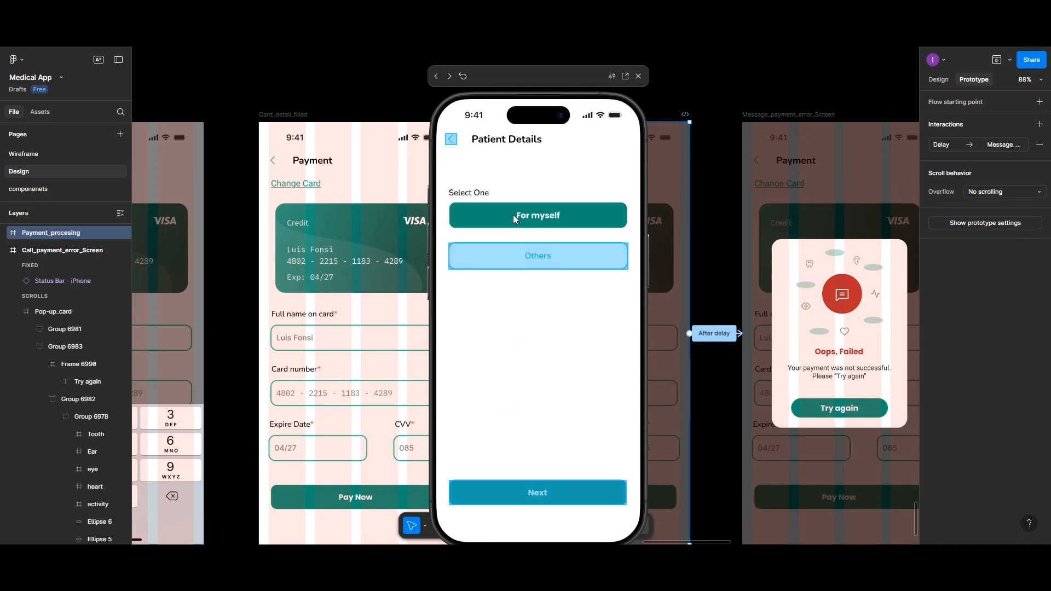
pyautogui.click(519, 258)
pyautogui.click(521, 266)
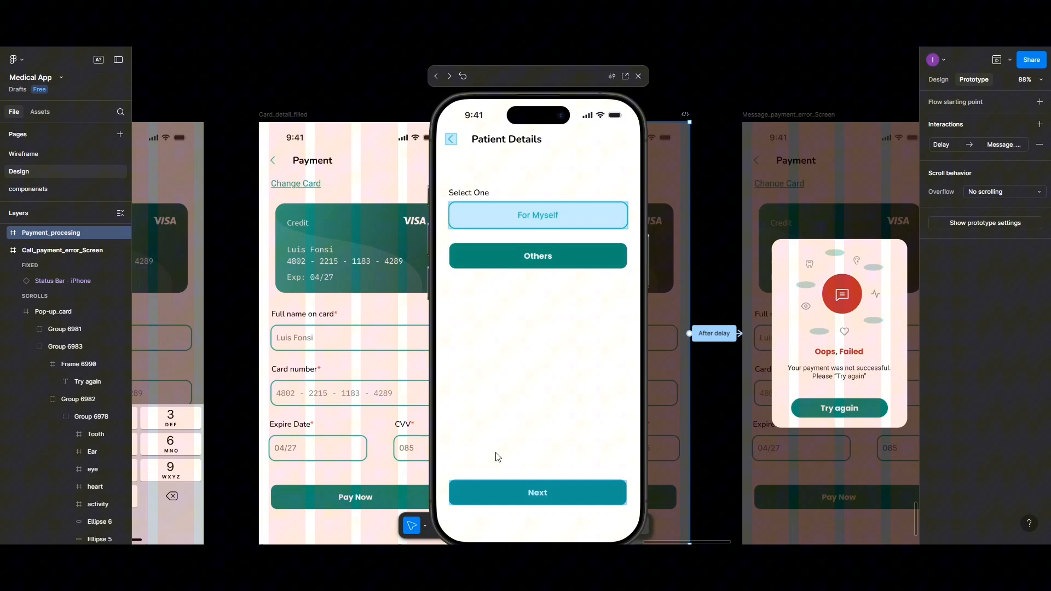
pyautogui.click(501, 495)
# Step: Test the full name field and the 30+ age range on the patient form, and continue to Payment
pyautogui.click(537, 188)
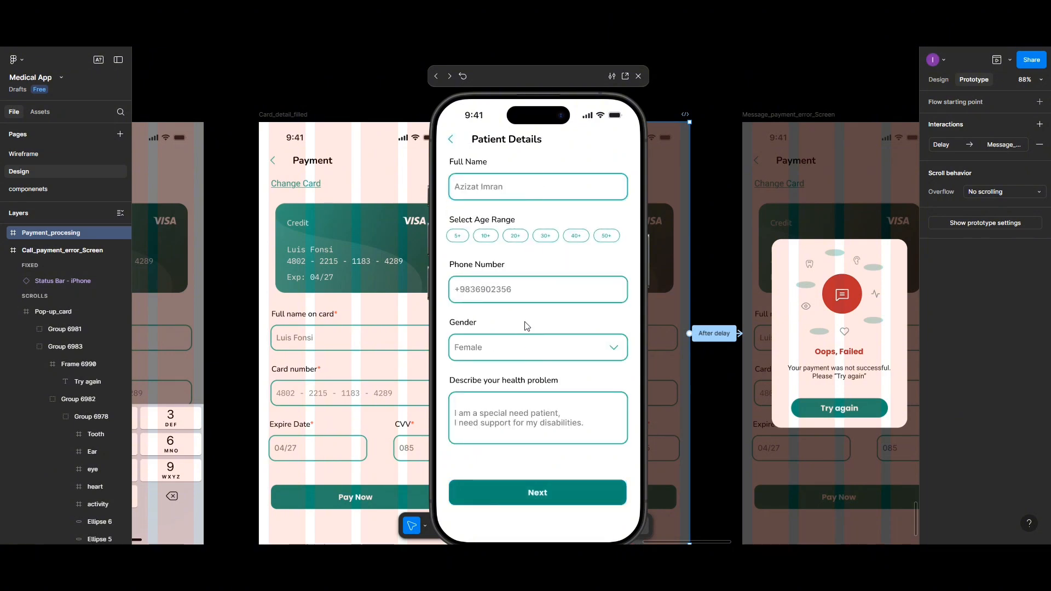
pyautogui.click(545, 237)
pyautogui.click(531, 490)
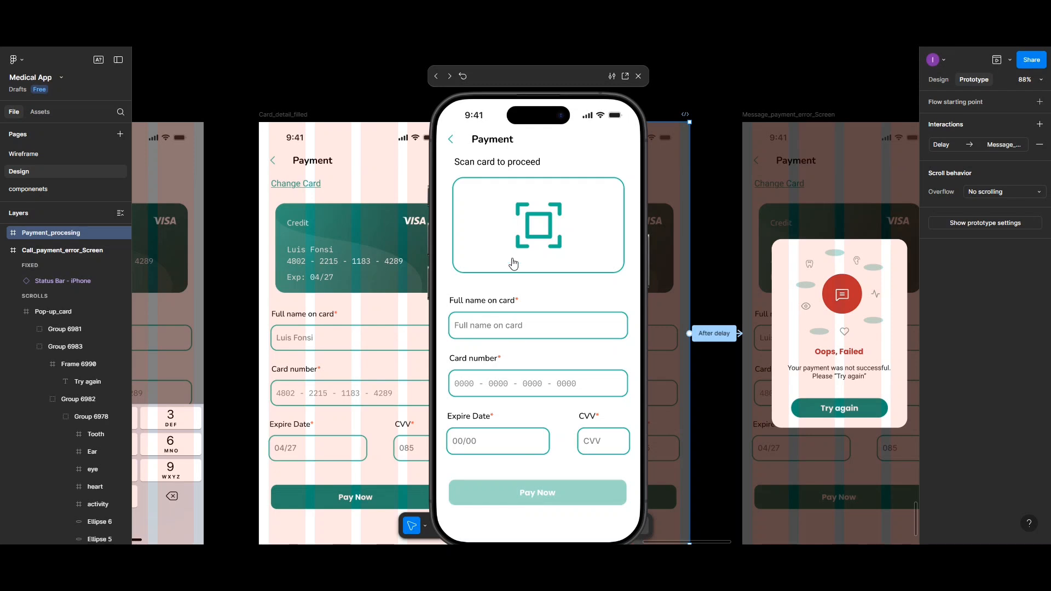
# Step: Test the payment flow by scanning the card, filling in the CVV, paying, retrying the failed payment and acknowledging the success message
pyautogui.click(512, 263)
pyautogui.click(535, 474)
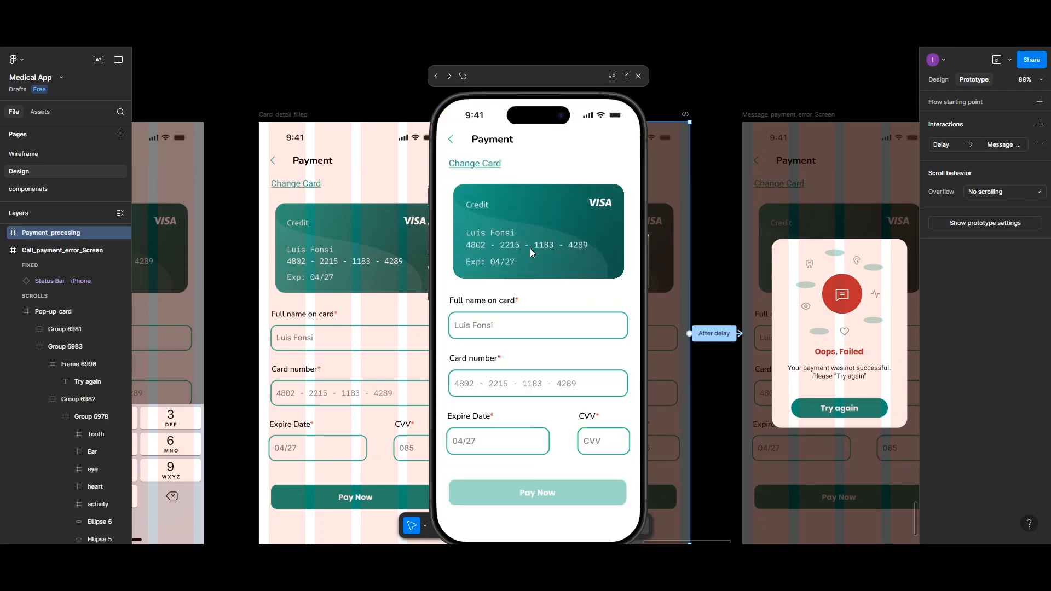
pyautogui.click(598, 444)
pyautogui.click(540, 495)
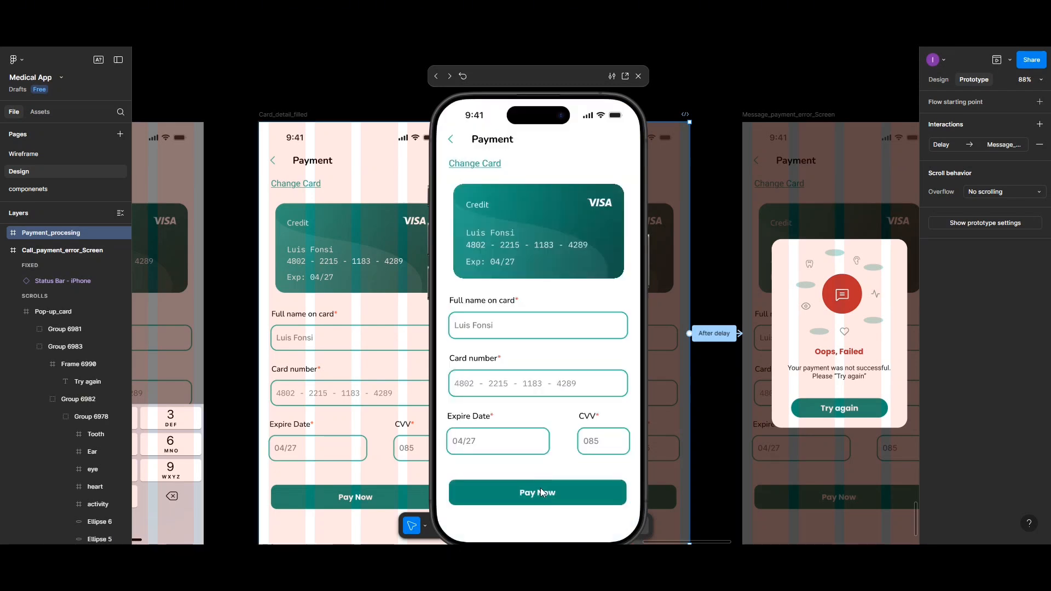
pyautogui.click(537, 486)
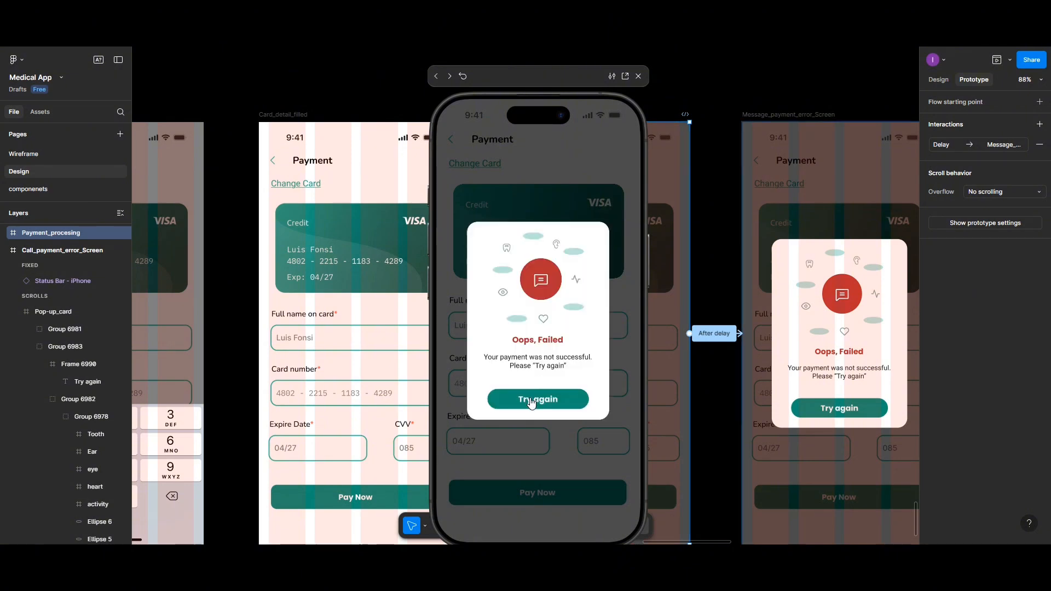
pyautogui.click(529, 403)
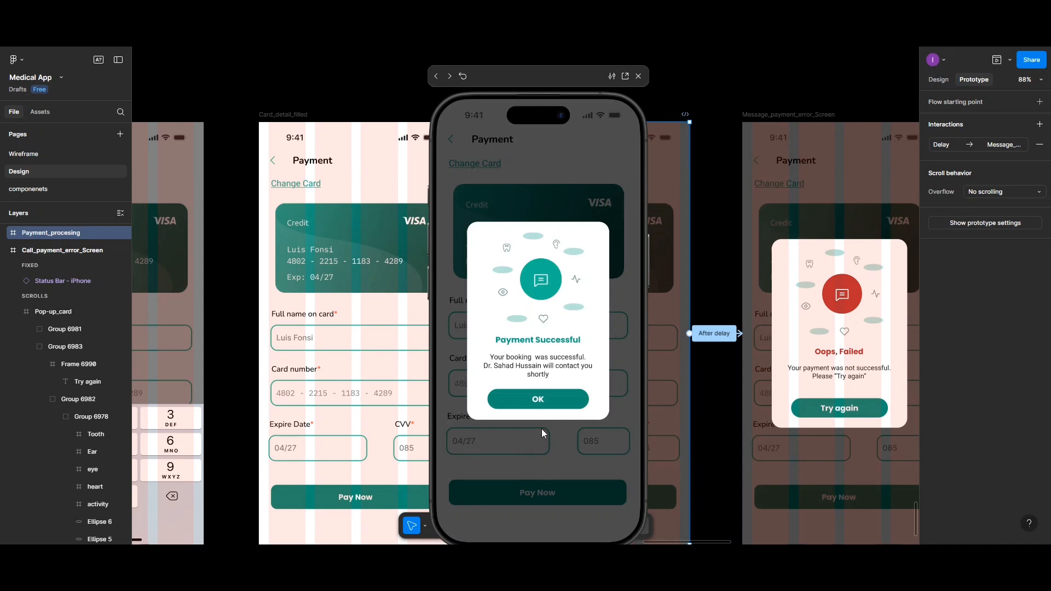
pyautogui.click(542, 409)
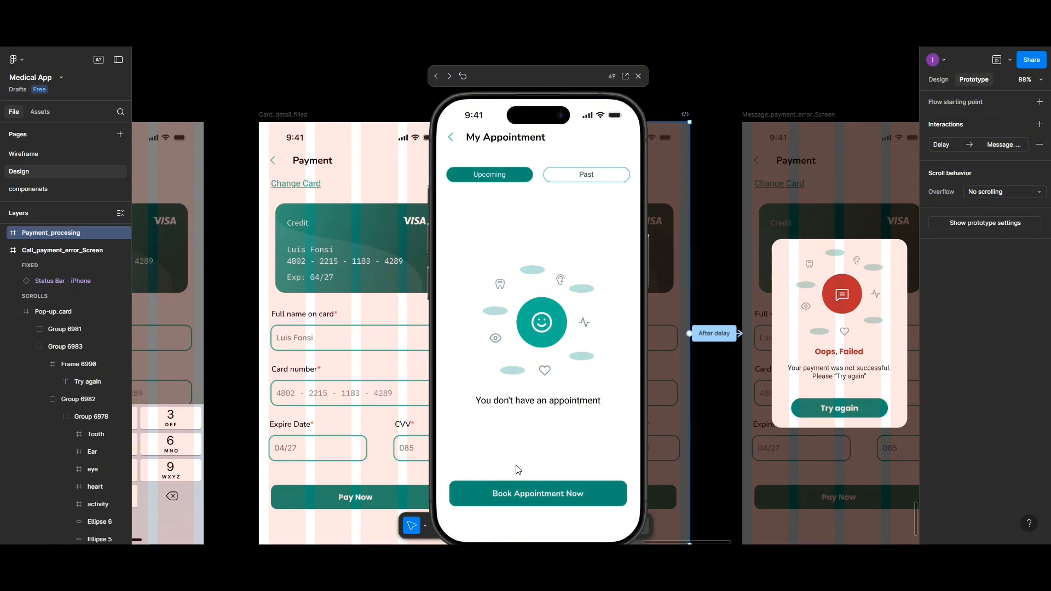
# Step: Test the back arrow on the My Appointment screen and close the preview
pyautogui.click(453, 144)
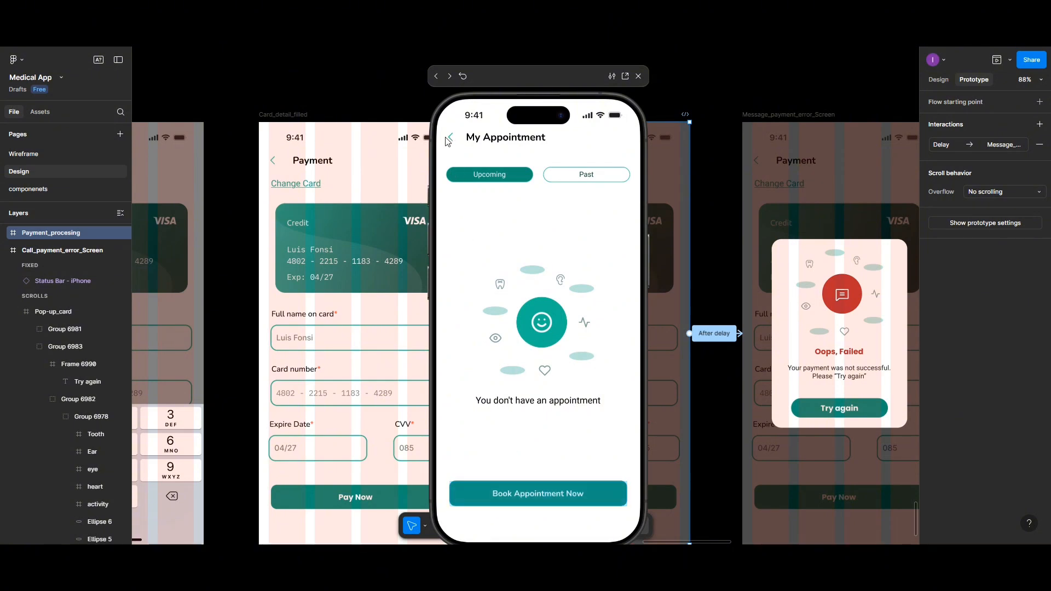
pyautogui.click(451, 144)
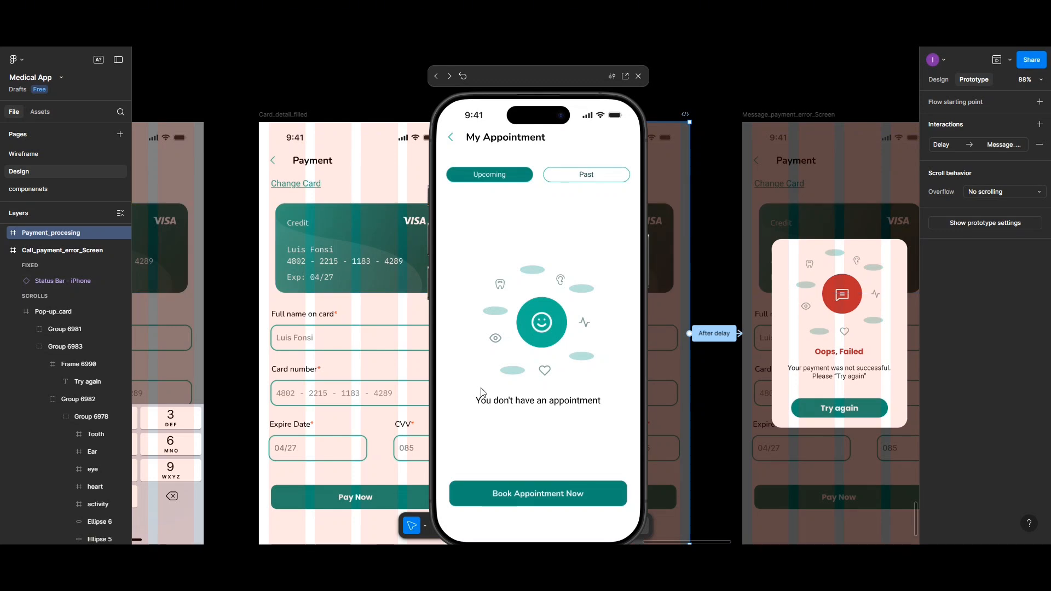
pyautogui.click(638, 76)
# Step: Connect the My Appointment back arrow to the Home frame with an On tap, Navigate to interaction and Instant animation
pyautogui.scroll(-5, 375, 345)
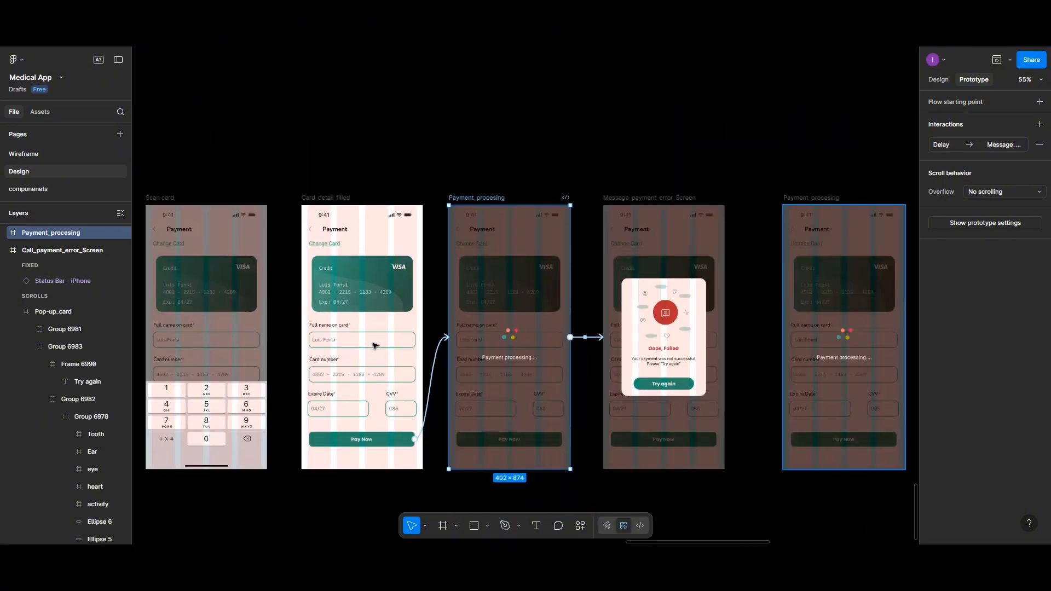
pyautogui.hscroll(-5, 374, 346)
pyautogui.hscroll(-10, 375, 346)
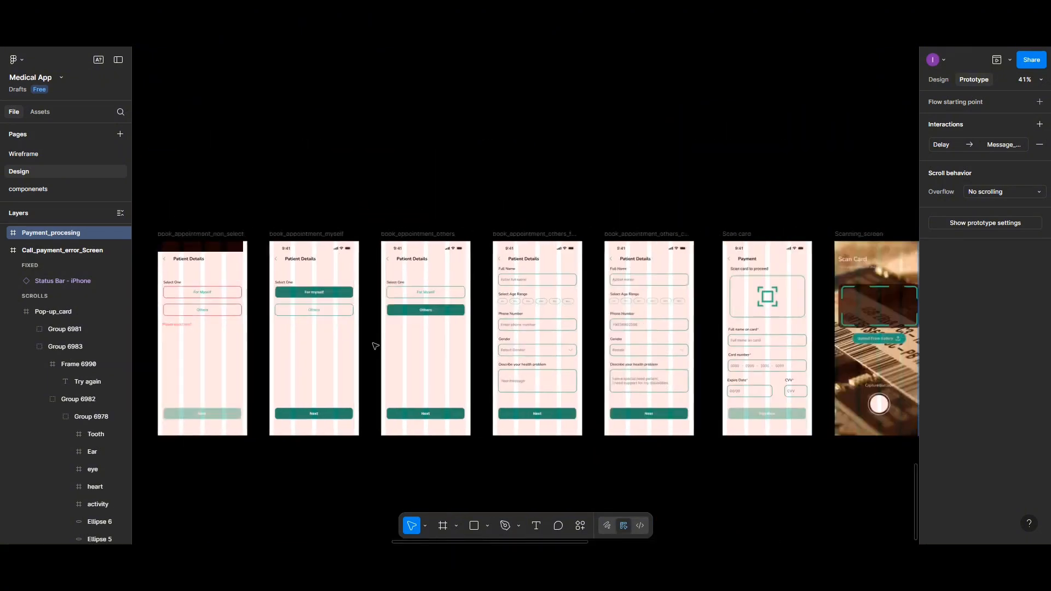
pyautogui.hscroll(-5, 376, 344)
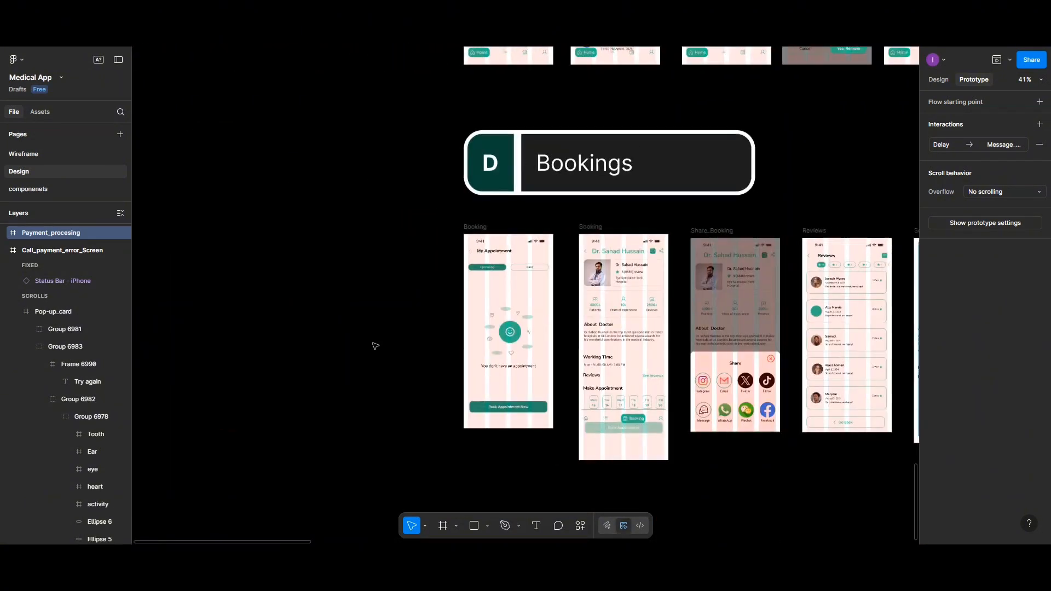
pyautogui.scroll(5, 459, 342)
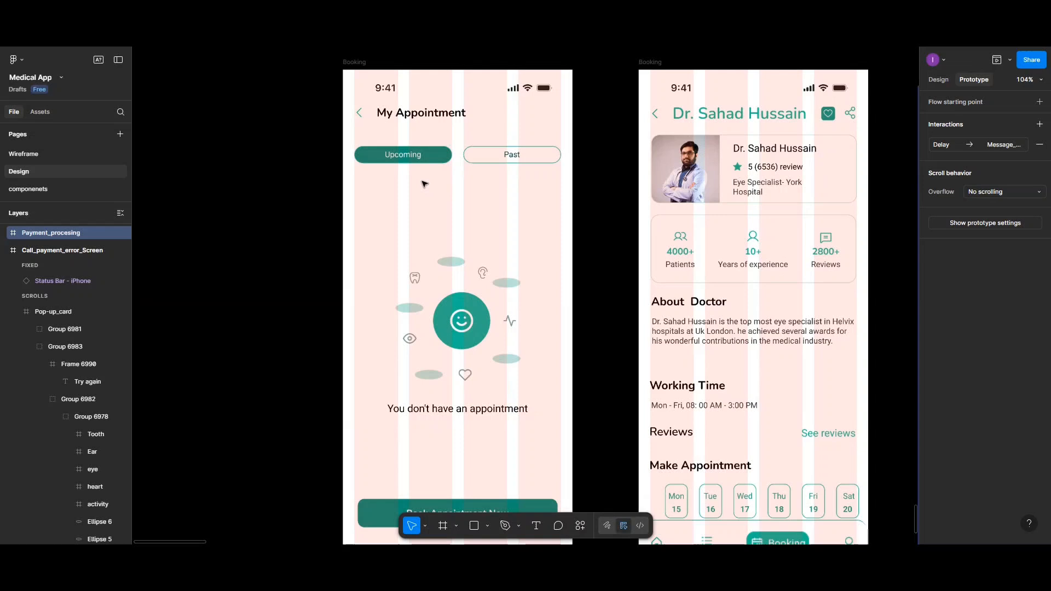
pyautogui.doubleClick(359, 115)
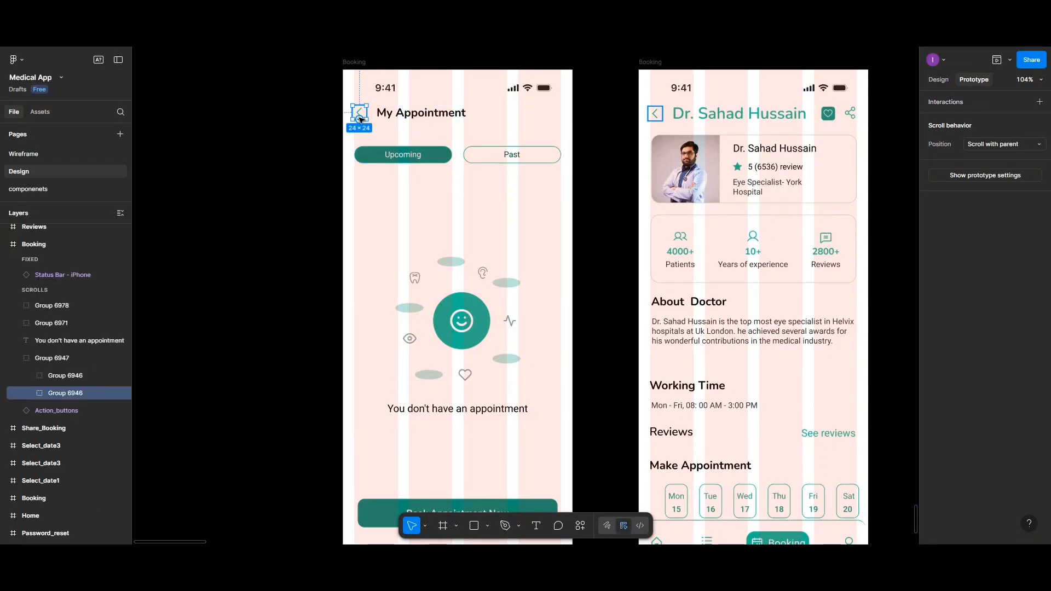
pyautogui.moveTo(366, 113); pyautogui.dragTo(385, 348)
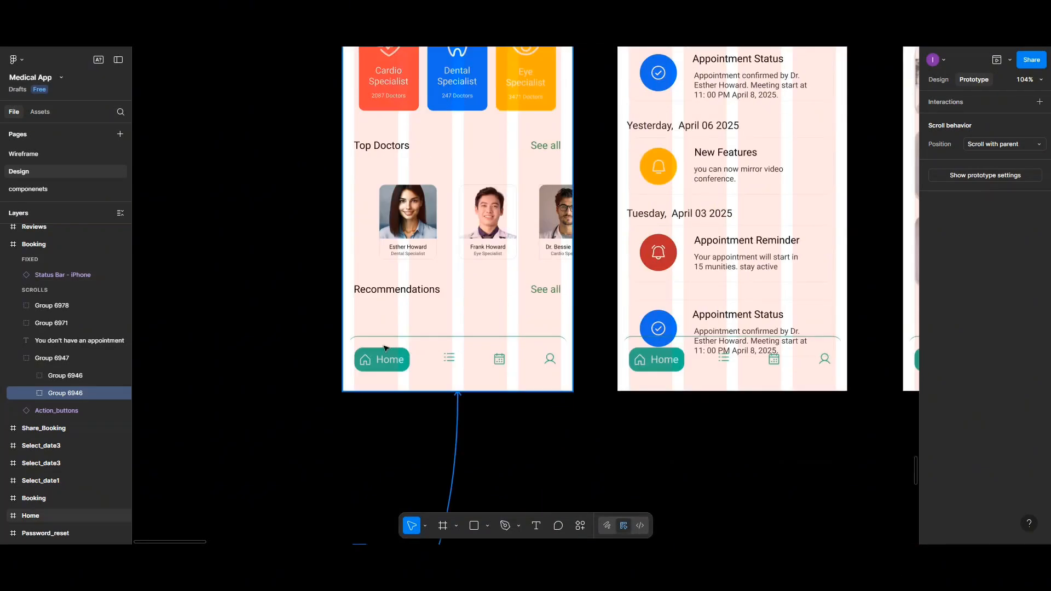
pyautogui.moveTo(353, 386); pyautogui.dragTo(353, 385)
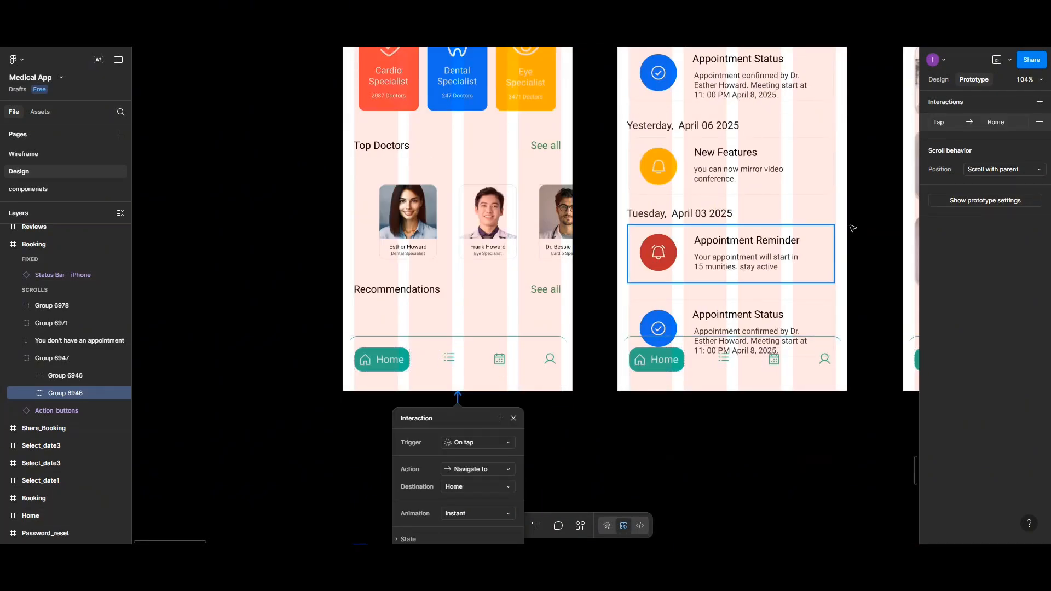
# Step: Examine the prototype connections across the Bookings frames, from My Appointment through Reviews and Book Appointment to Patient Details
pyautogui.scroll(-5, 755, 305)
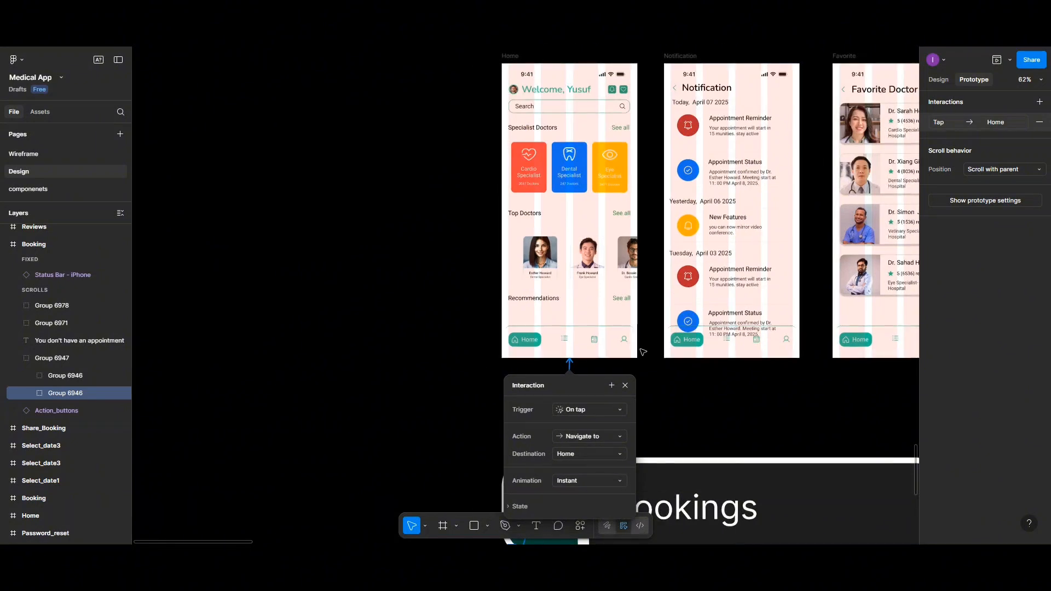
pyautogui.scroll(-3, 627, 366)
pyautogui.hscroll(8, 627, 366)
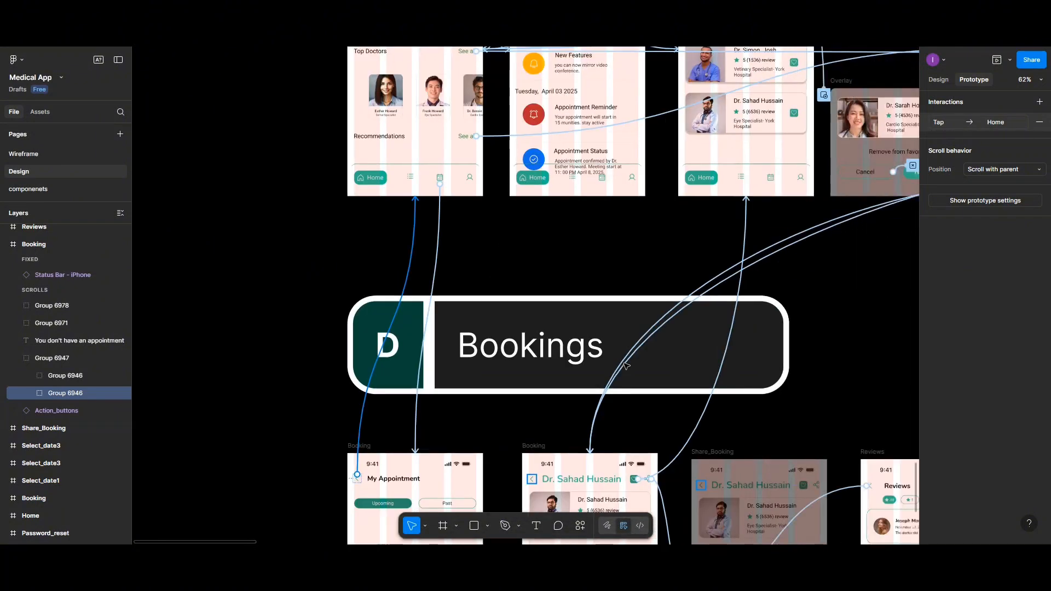
pyautogui.scroll(-4, 569, 377)
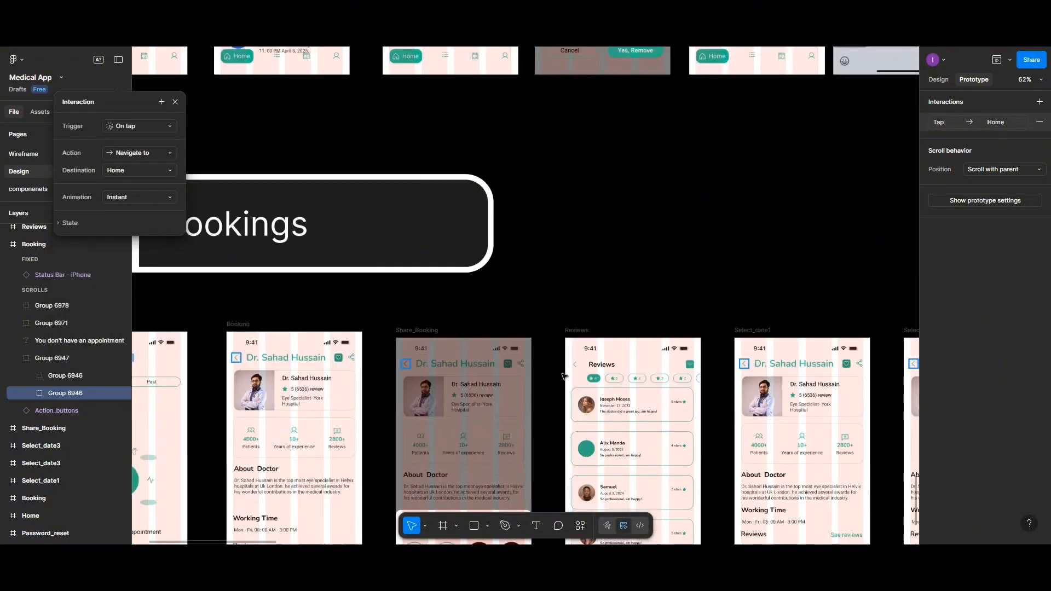
pyautogui.scroll(4, 566, 376)
pyautogui.scroll(4, 563, 376)
pyautogui.scroll(-3, 564, 376)
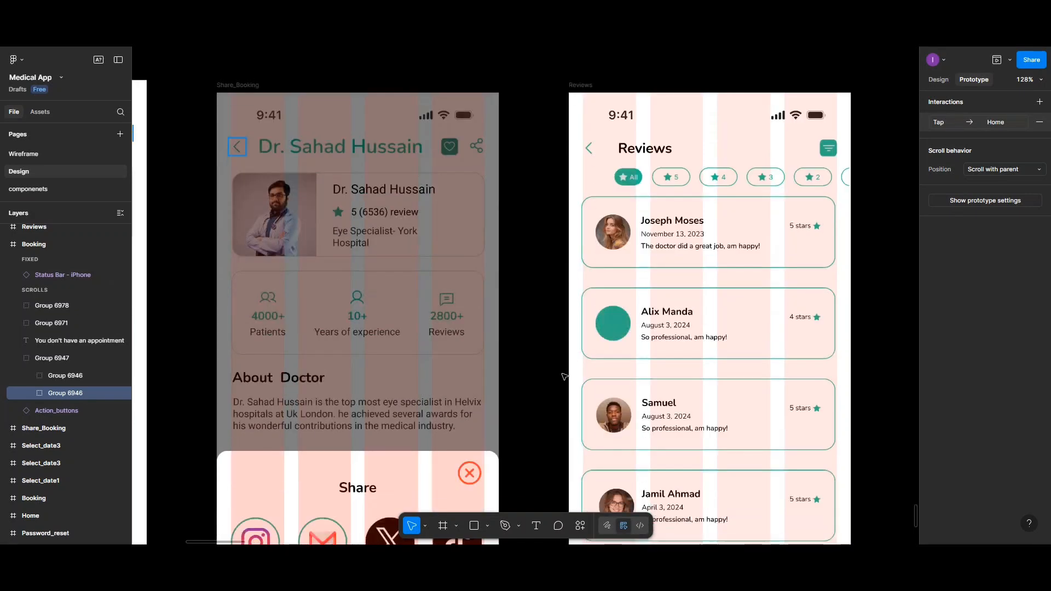
pyautogui.scroll(-5, 565, 377)
pyautogui.hscroll(10, 563, 376)
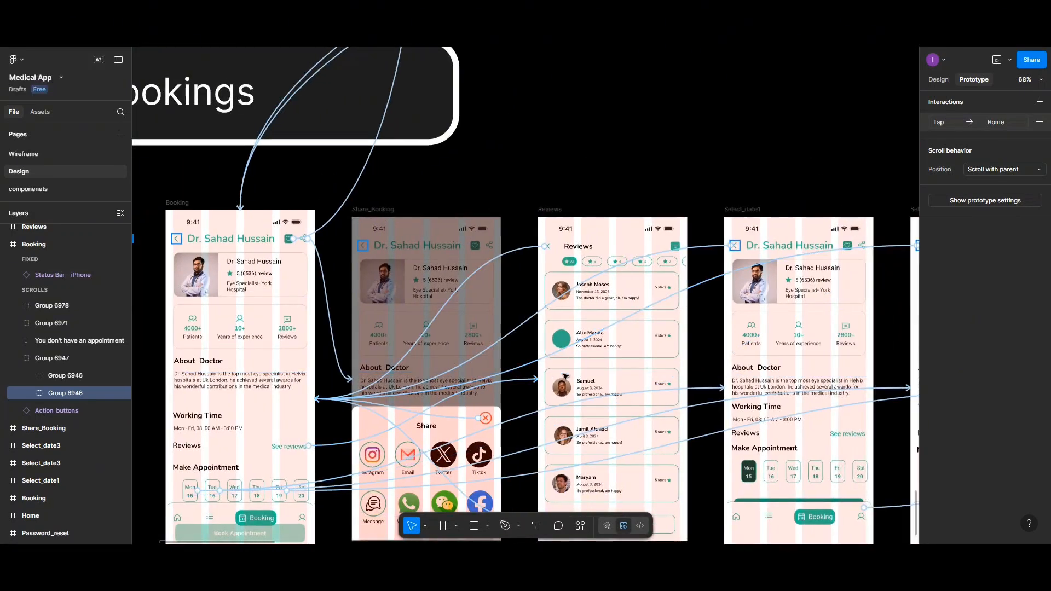
pyautogui.hscroll(11, 565, 376)
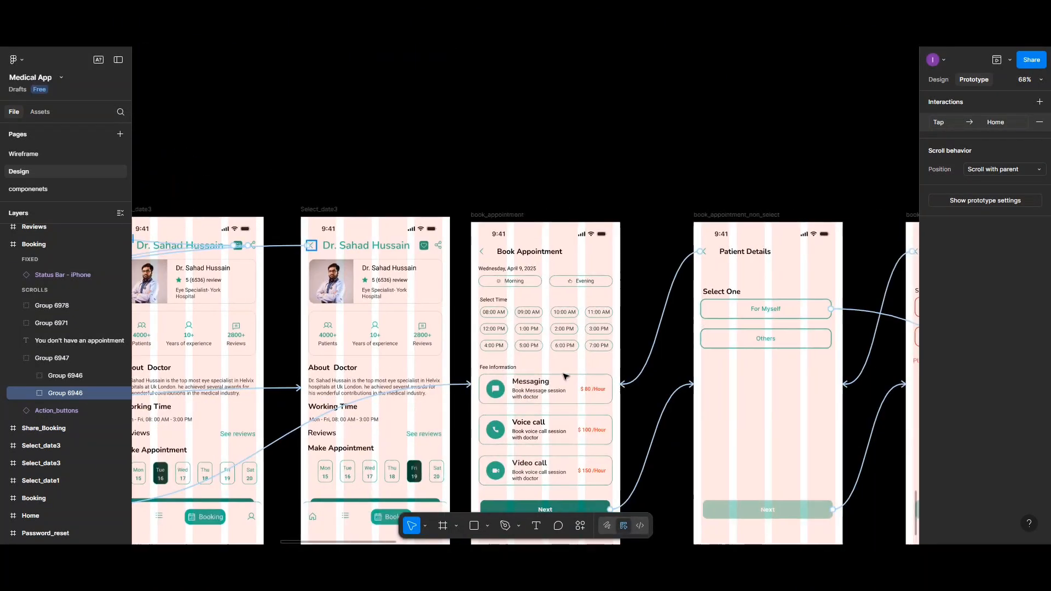
pyautogui.hscroll(2, 565, 377)
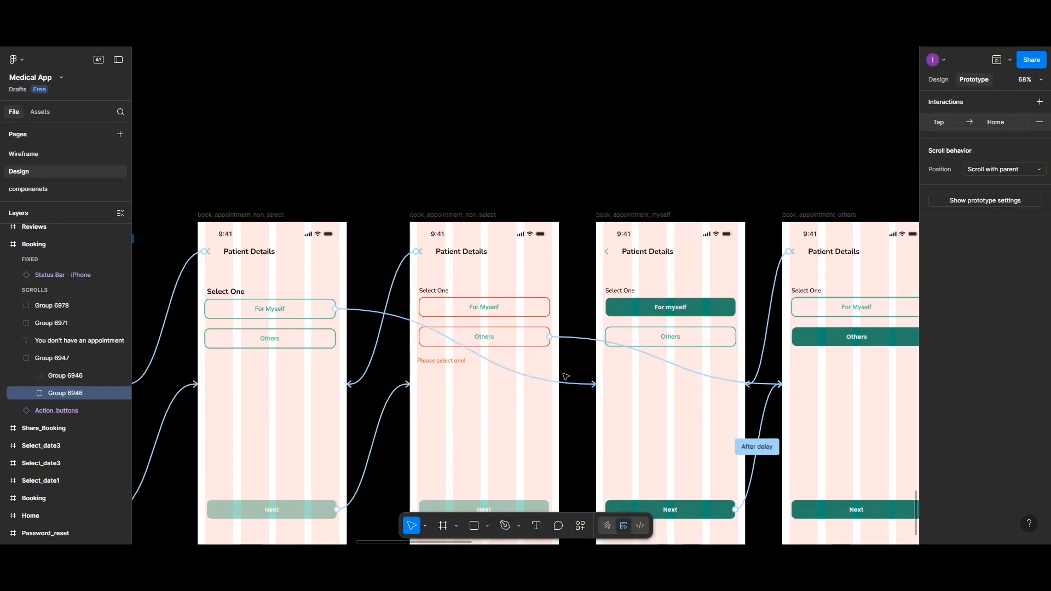
# Step: Preview the flow from book_appointment_myself, testing the For Myself, Others and Next buttons, and close the preview
pyautogui.click(596, 218)
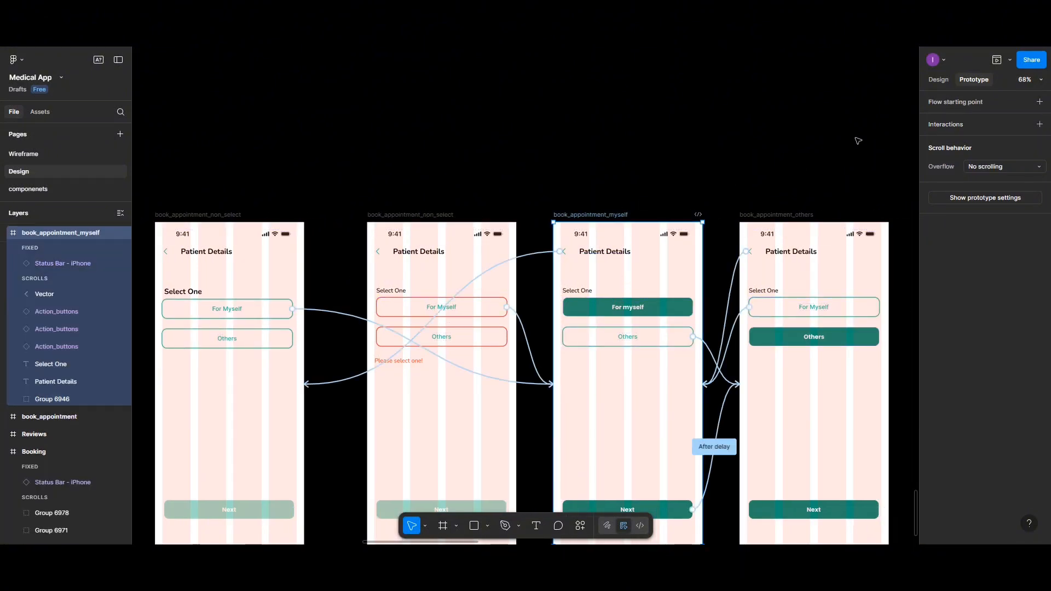
pyautogui.click(997, 62)
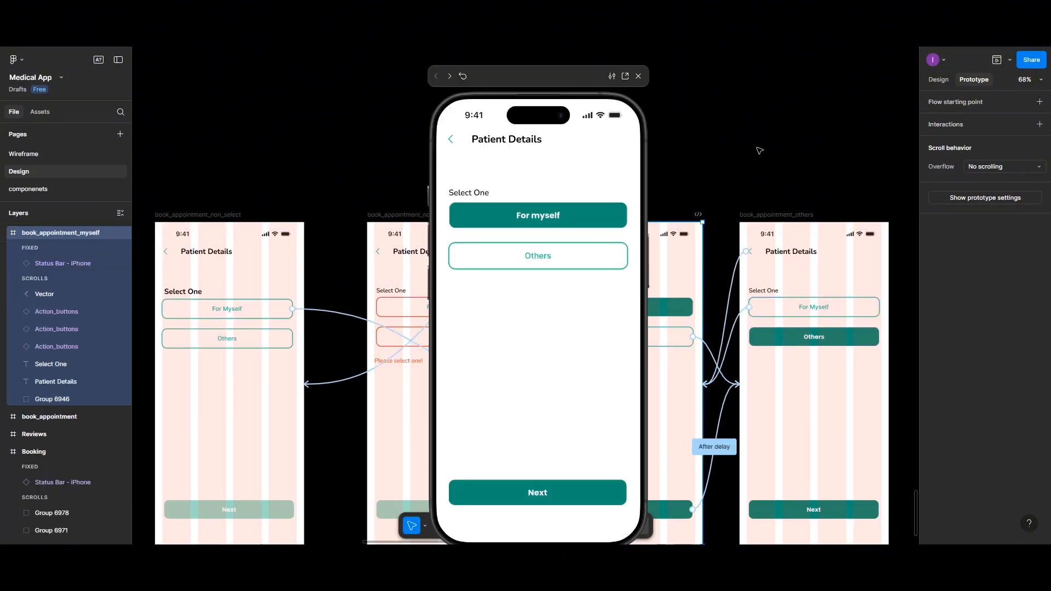
pyautogui.click(511, 214)
pyautogui.click(512, 264)
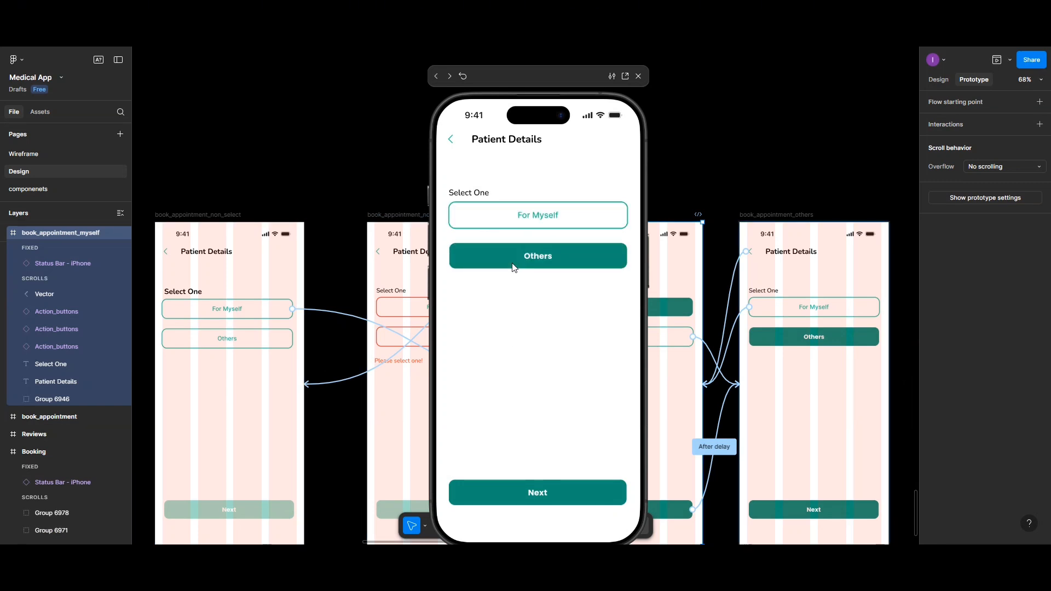
pyautogui.click(508, 215)
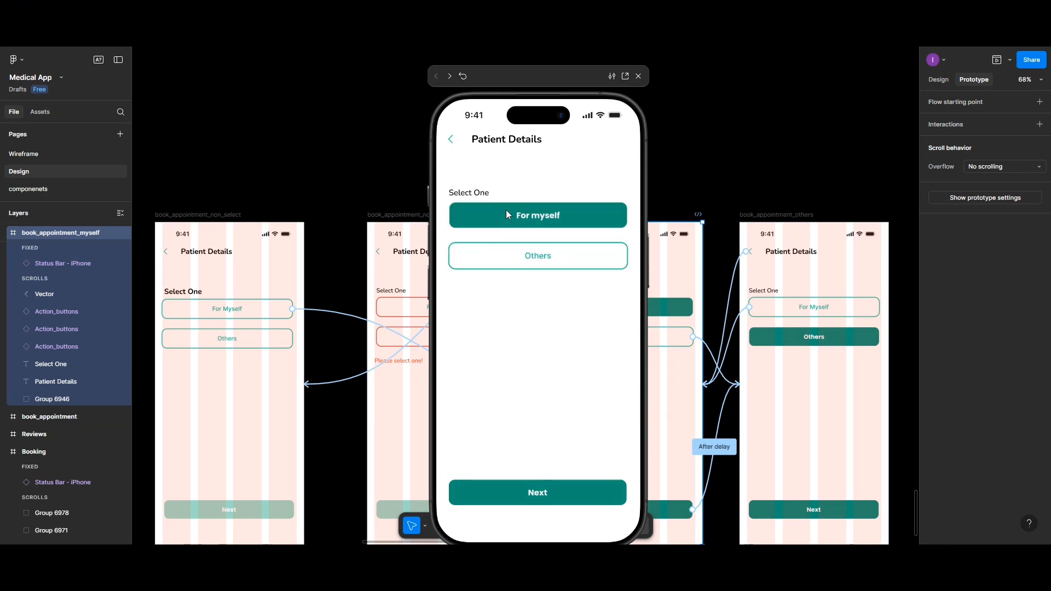
pyautogui.click(526, 499)
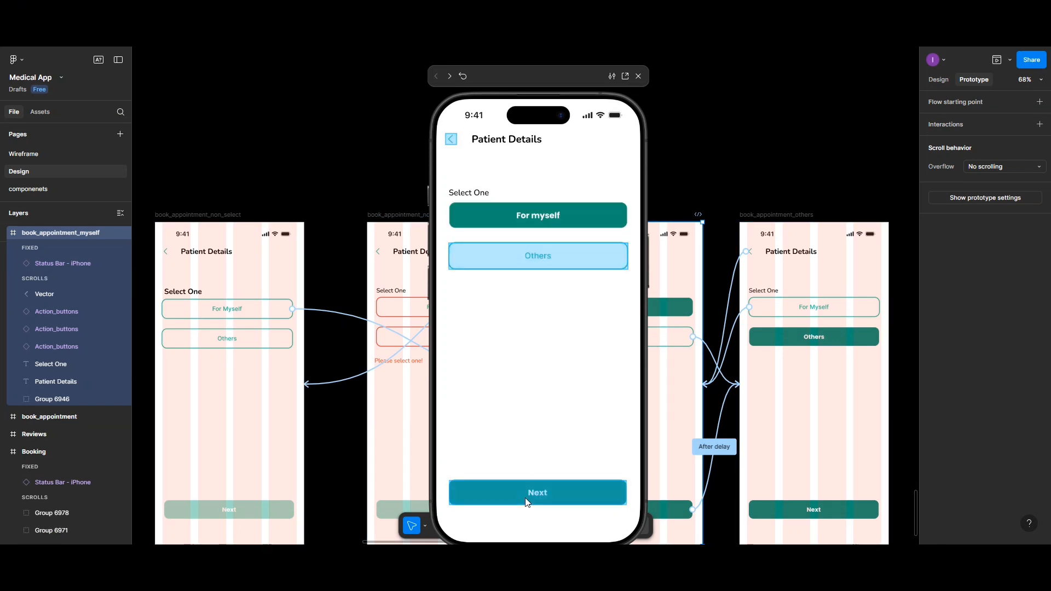
pyautogui.click(637, 76)
# Step: Change the trigger of the Next button's interaction in book_appointment_myself from After delay to On tap
pyautogui.scroll(2, 590, 235)
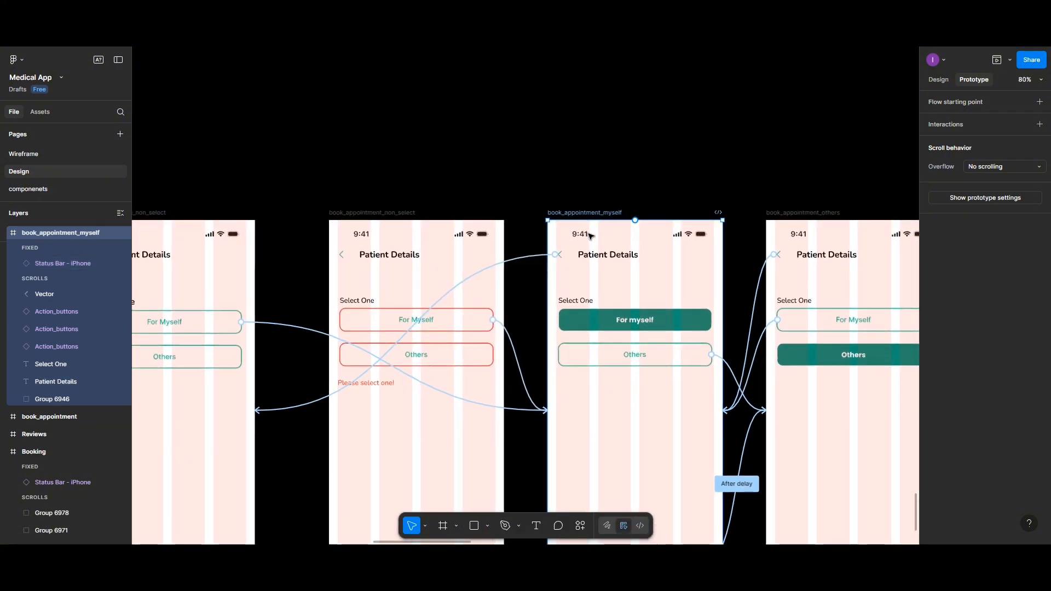
pyautogui.scroll(-5, 599, 273)
pyautogui.scroll(3, 609, 309)
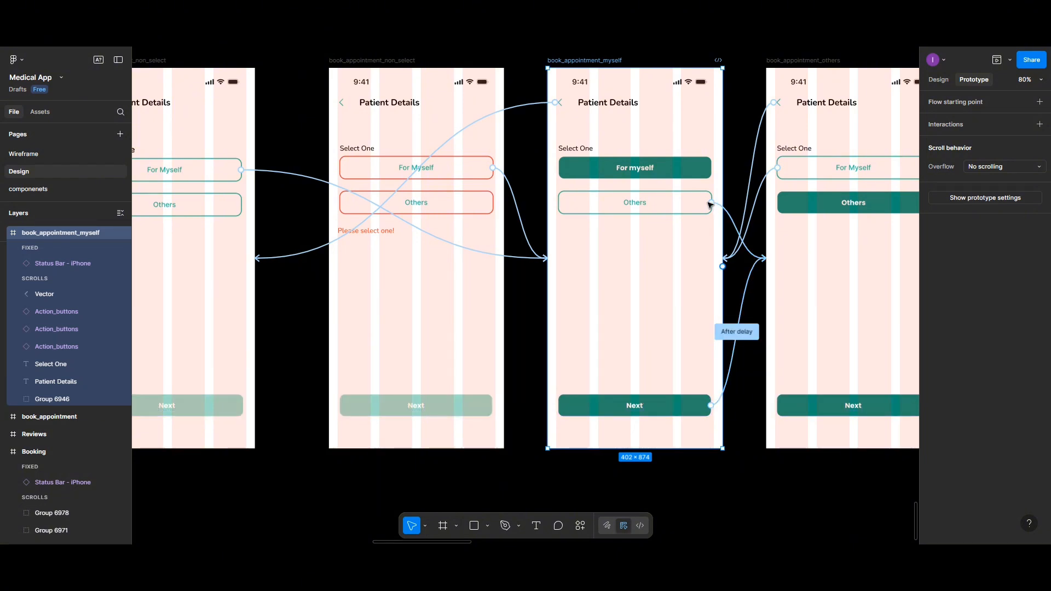
pyautogui.click(739, 330)
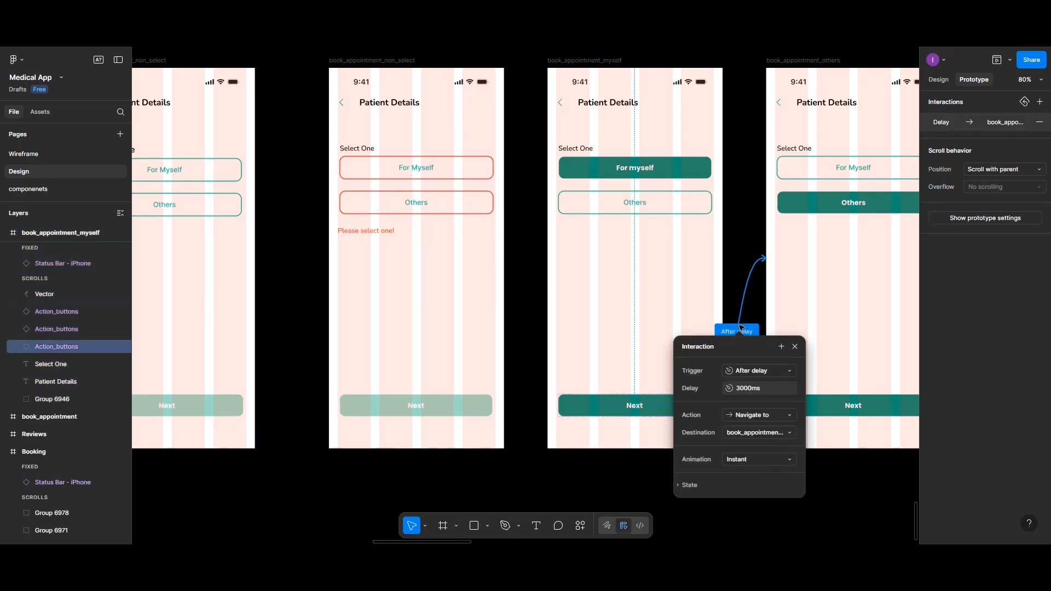
pyautogui.click(748, 370)
pyautogui.click(750, 234)
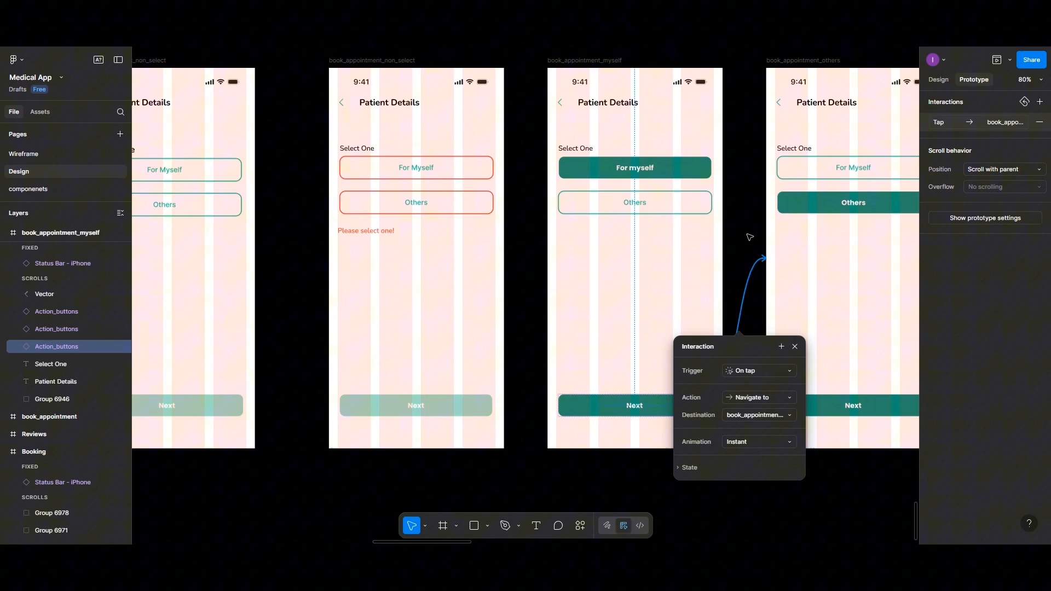
pyautogui.click(703, 304)
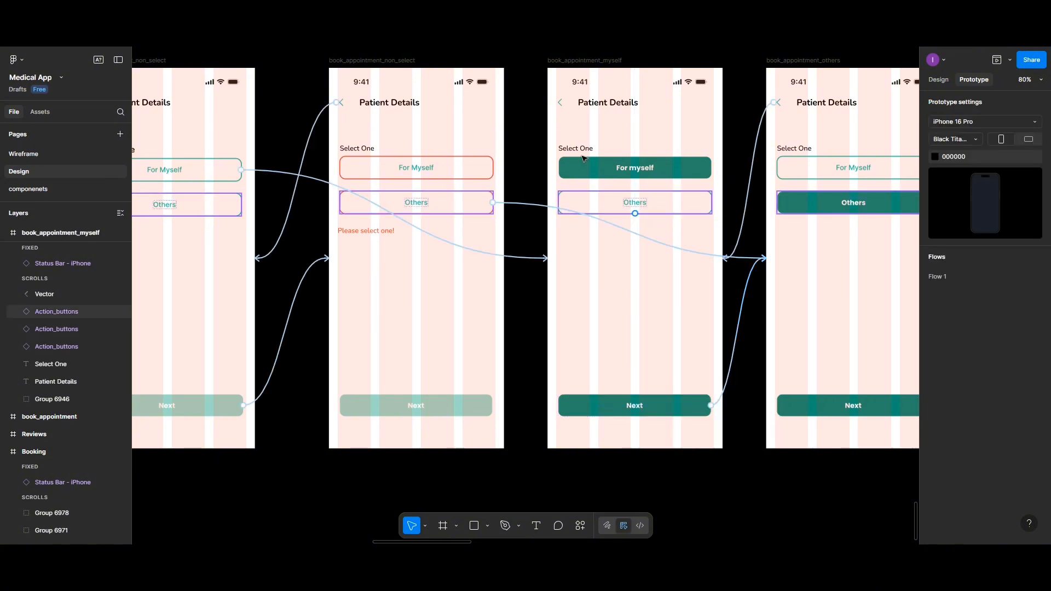
# Step: Preview the flow from the book_appointment_non_select frame with the error message, testing the For Myself and Next buttons, and close the preview
pyautogui.scroll(1, 420, 94)
pyautogui.click(393, 69)
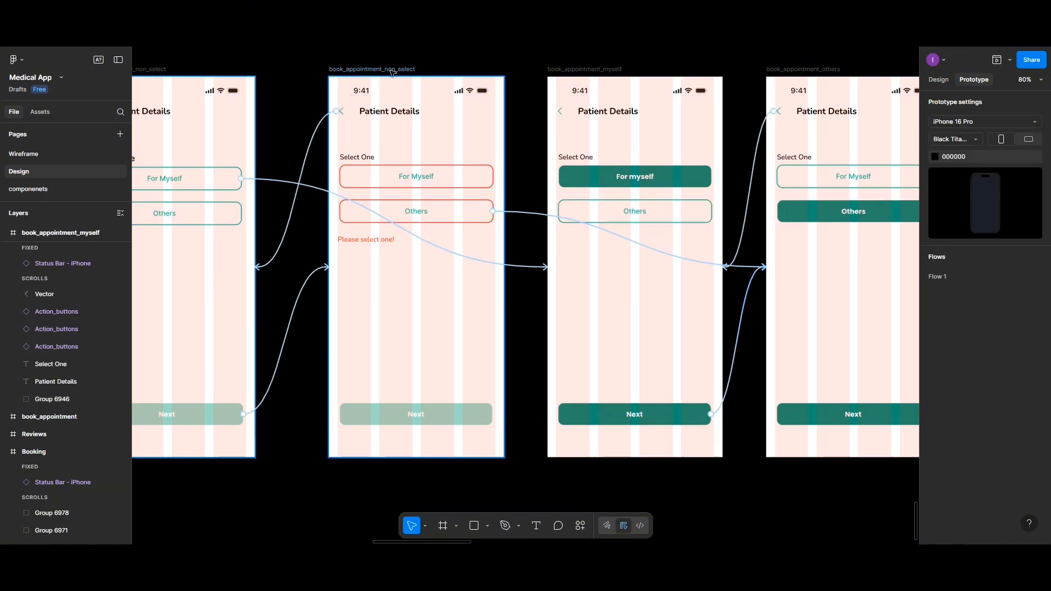
pyautogui.click(997, 61)
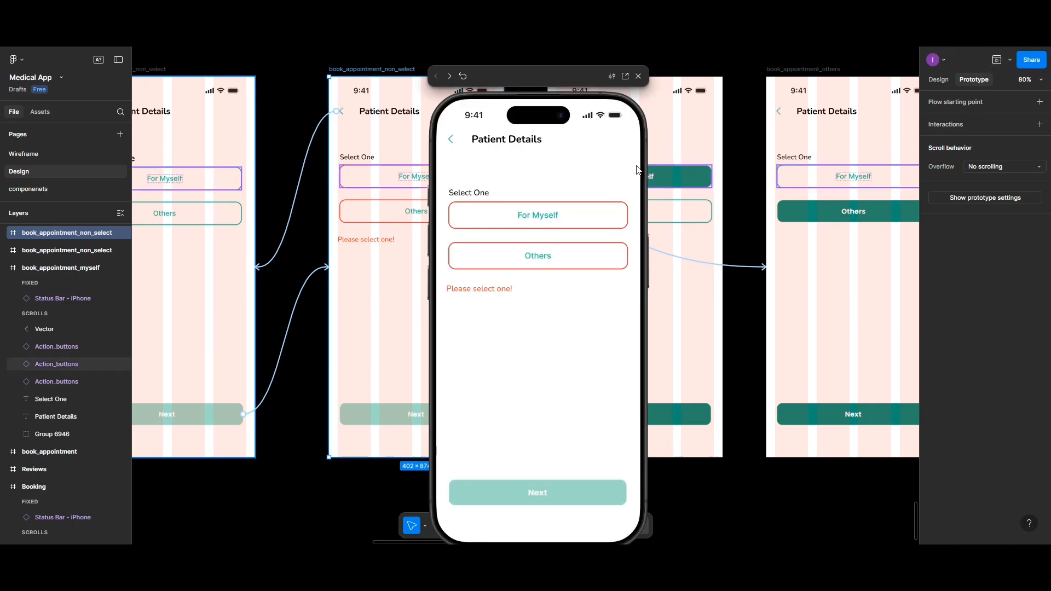
pyautogui.click(545, 222)
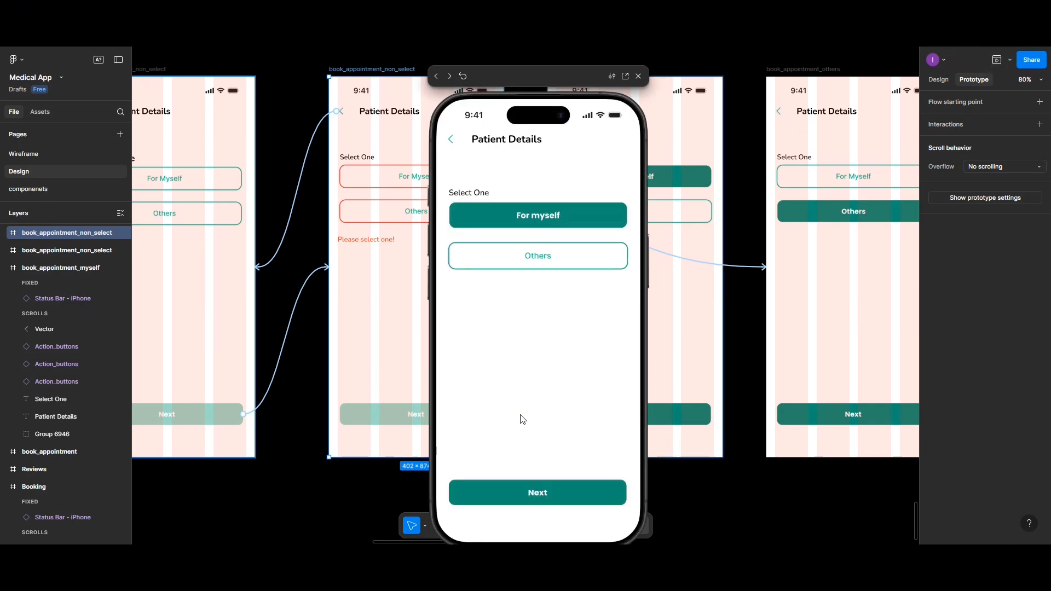
pyautogui.click(523, 495)
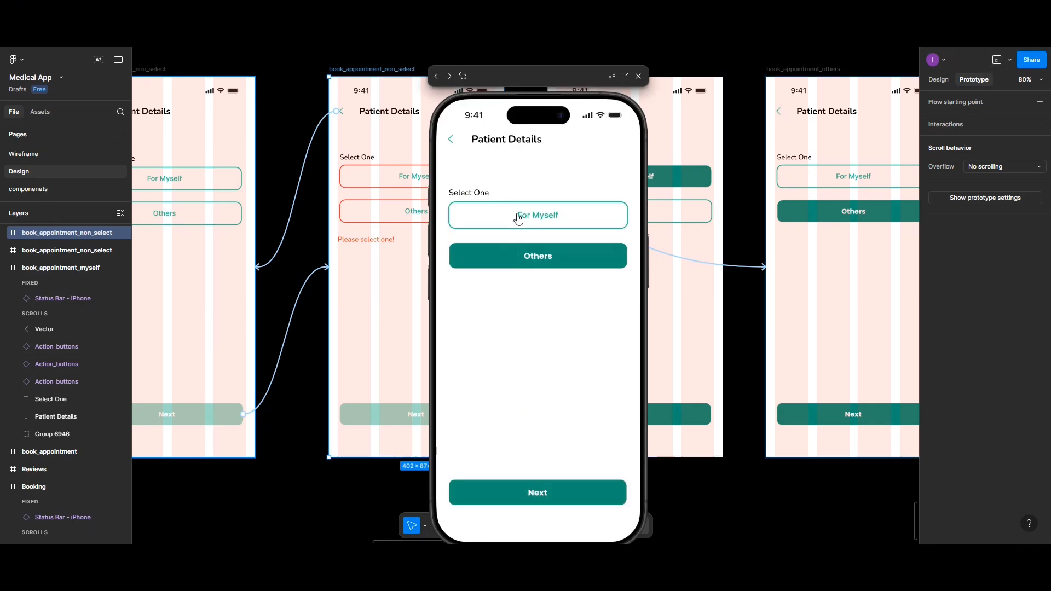
pyautogui.click(518, 218)
pyautogui.click(540, 495)
pyautogui.click(540, 494)
pyautogui.click(638, 76)
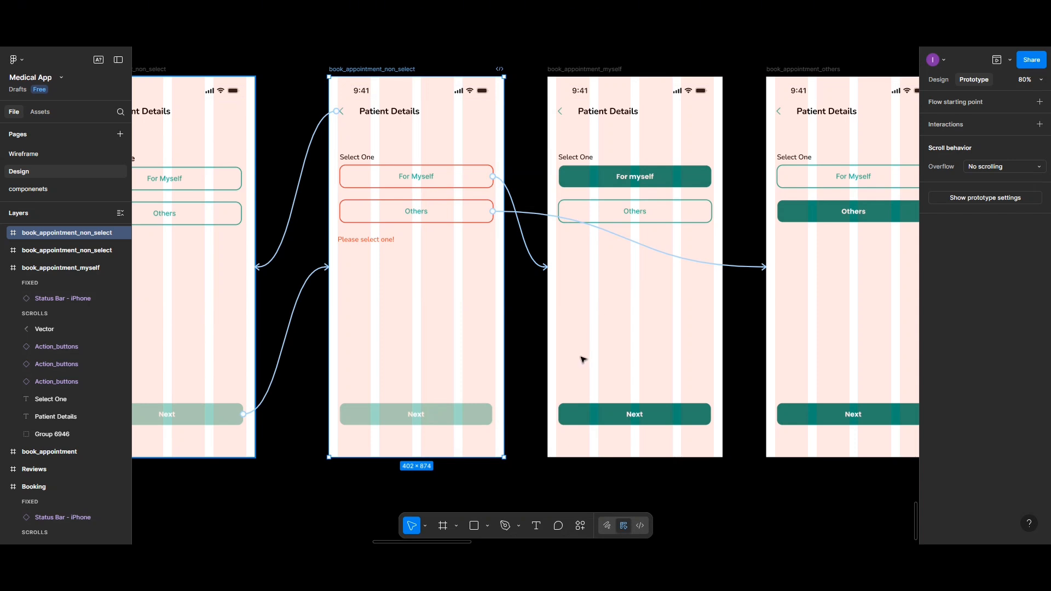
pyautogui.scroll(-3, 454, 377)
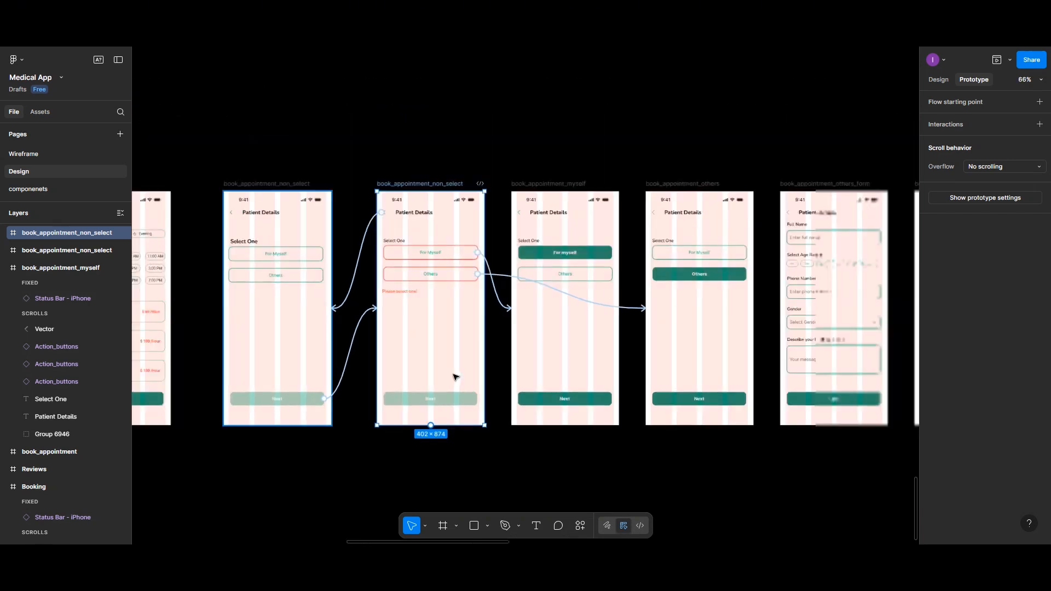